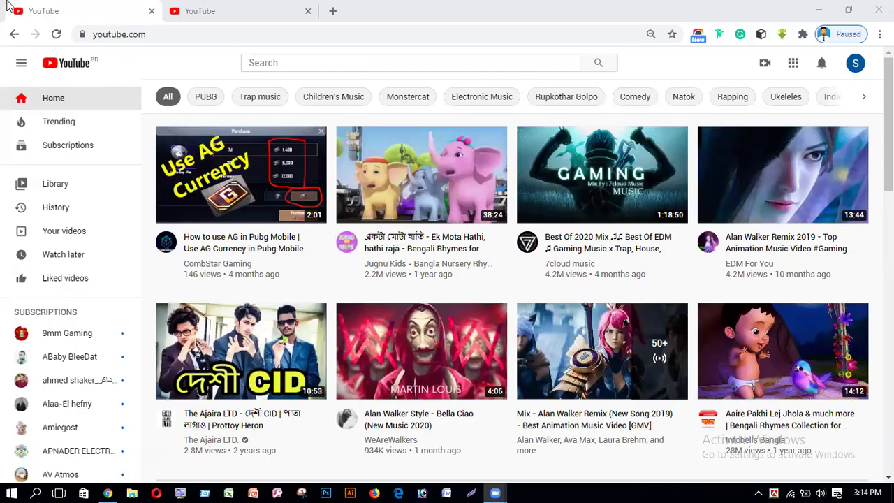
- Open chrome://extensions from Chrome's main menu under More tools
{"action": "left_click", "coordinate": [8, 6]}
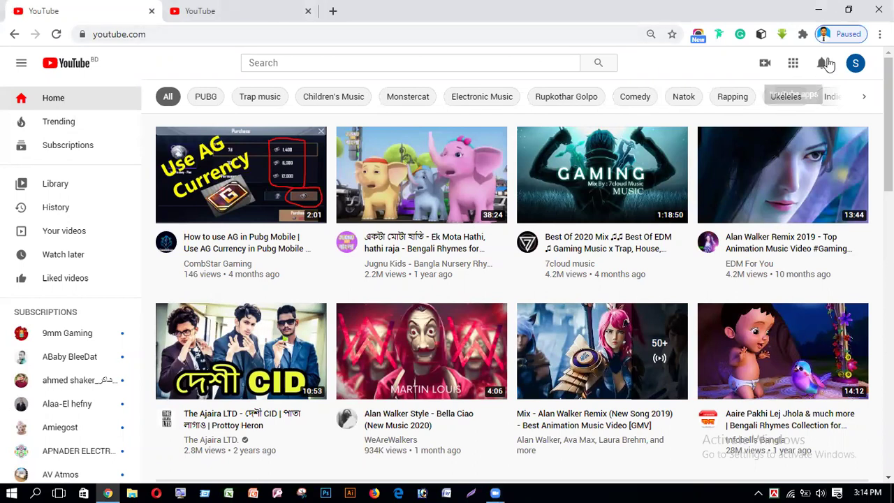
{"action": "left_click", "coordinate": [879, 34]}
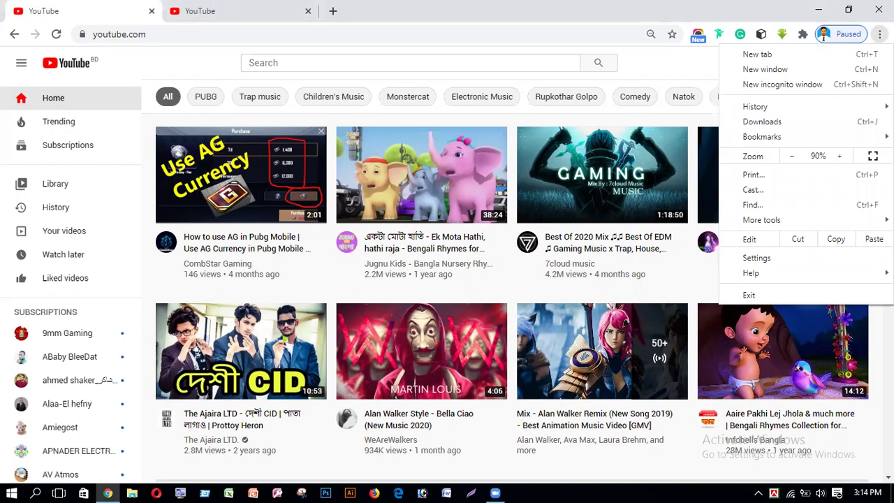
{"action": "left_click", "coordinate": [879, 34]}
{"action": "left_click", "coordinate": [879, 33]}
{"action": "mouse_move", "coordinate": [792, 220]}
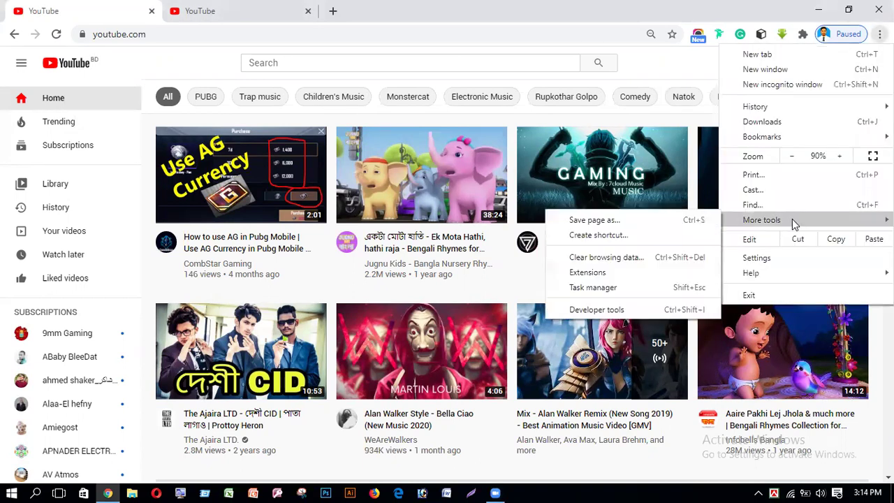
{"action": "left_click", "coordinate": [630, 274]}
- Open the Chrome Web Store, search 'tubebuddy', and open the TubeBuddy extension's page
{"action": "left_click", "coordinate": [19, 67]}
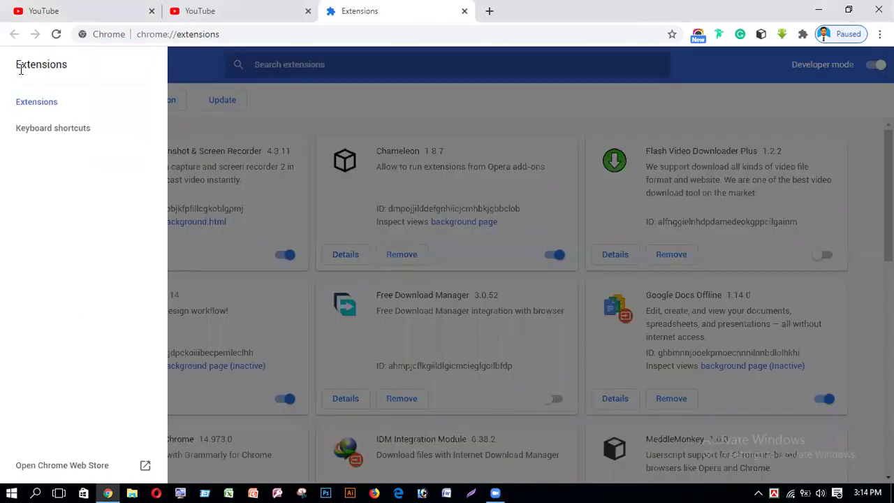
{"action": "left_click", "coordinate": [57, 467]}
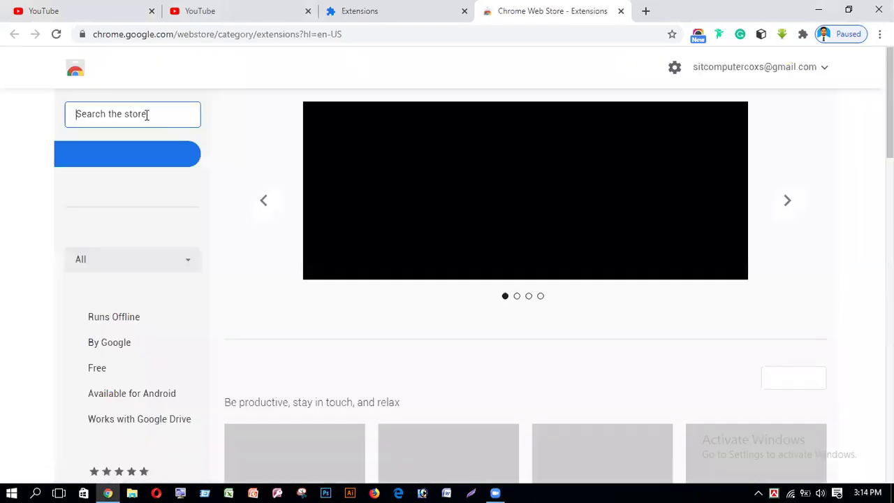
{"action": "type", "text": "t"}
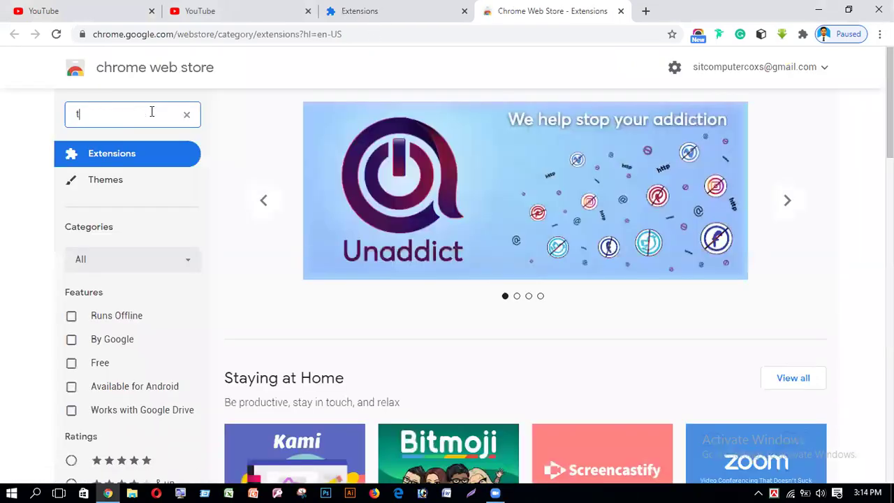
{"action": "type", "text": "ubebuddy"}
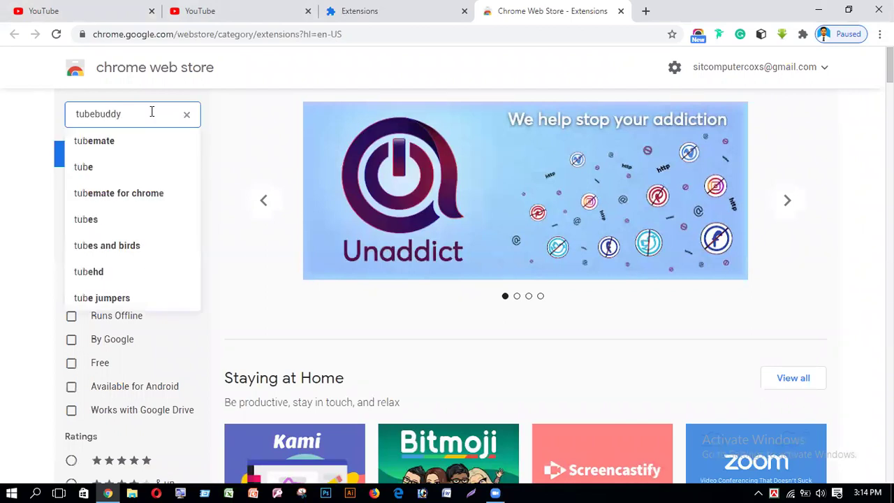
{"action": "left_click", "coordinate": [133, 136]}
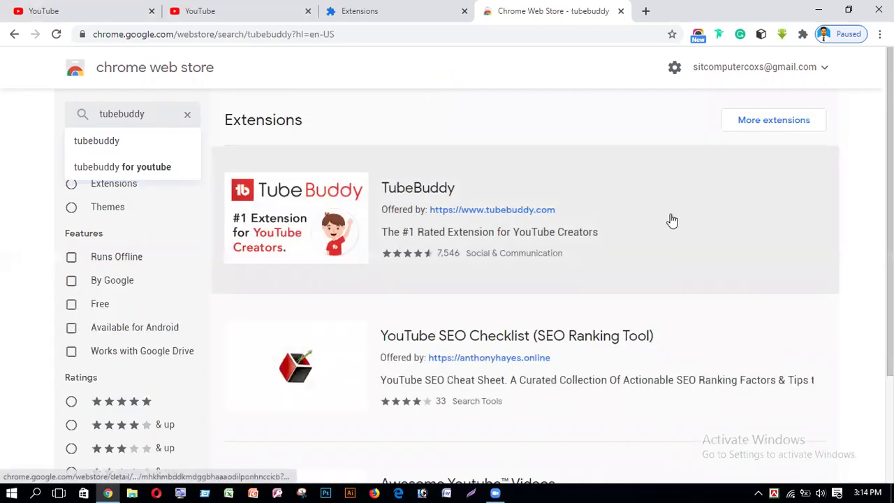
{"action": "scroll", "coordinate": [674, 234], "scroll_direction": "down", "scroll_amount": 2}
{"action": "scroll", "coordinate": [660, 238], "scroll_direction": "up", "scroll_amount": 2}
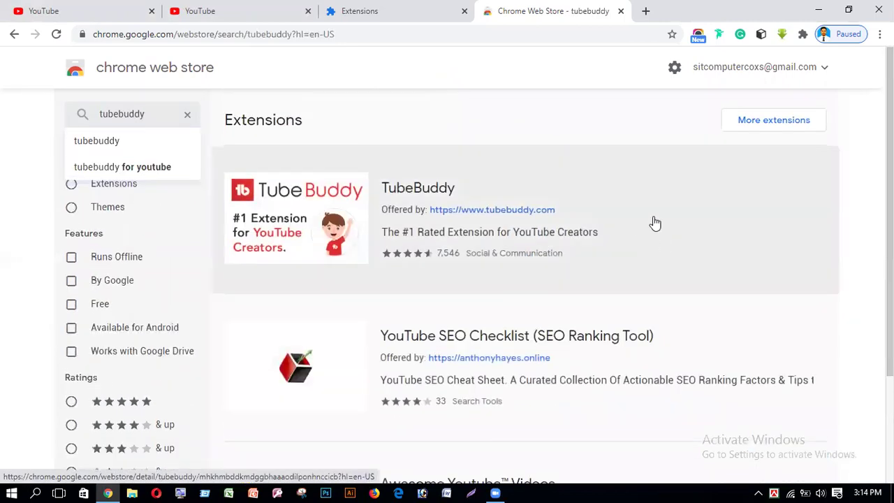
{"action": "left_click", "coordinate": [655, 223]}
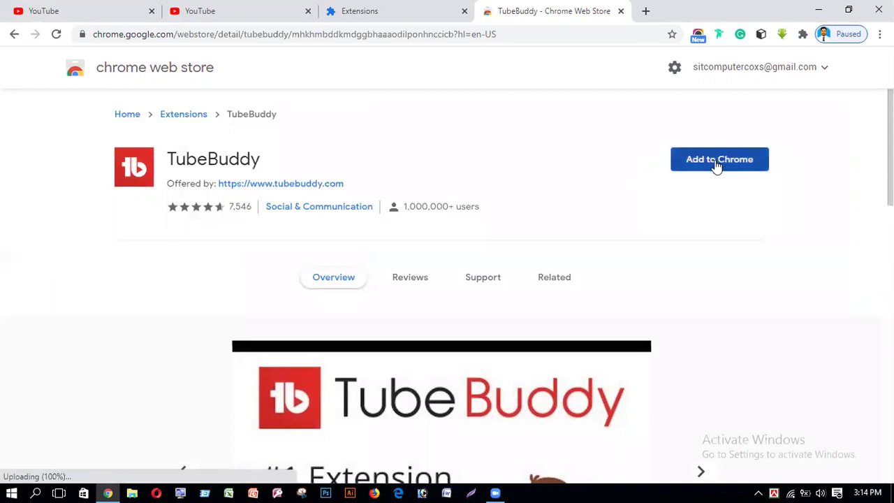
- Add TubeBuddy to Chrome and dismiss the installation notice
{"action": "left_click", "coordinate": [729, 162]}
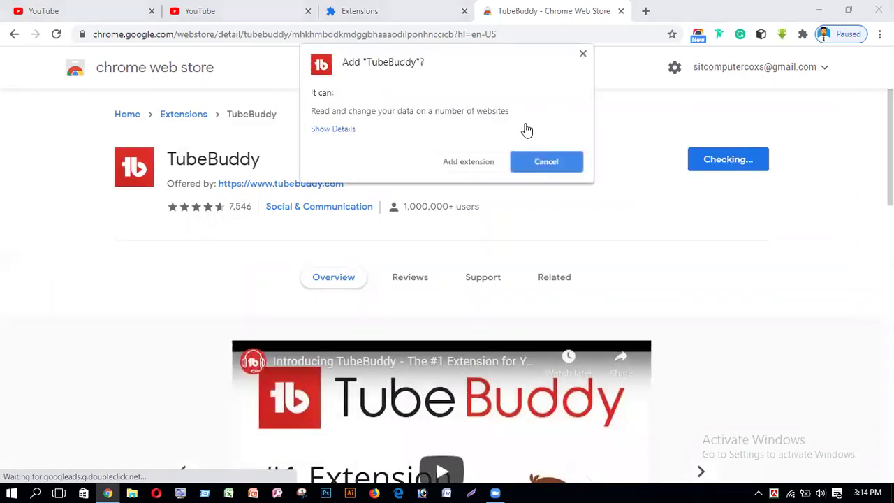
{"action": "left_click", "coordinate": [474, 169]}
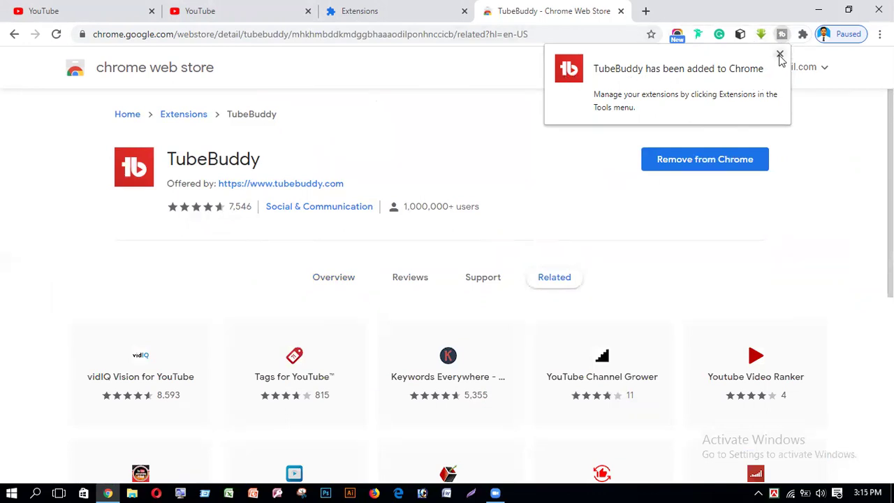
{"action": "left_click", "coordinate": [779, 55]}
{"action": "left_click", "coordinate": [803, 35]}
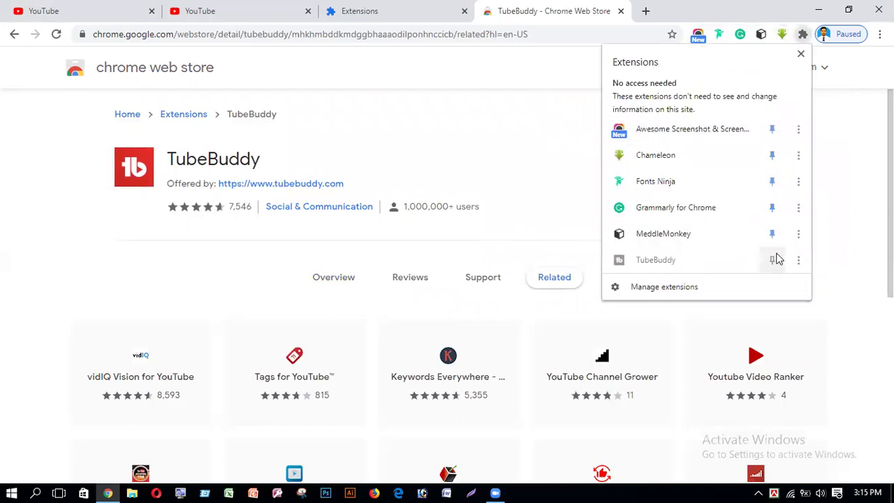
{"action": "left_click", "coordinate": [569, 76]}
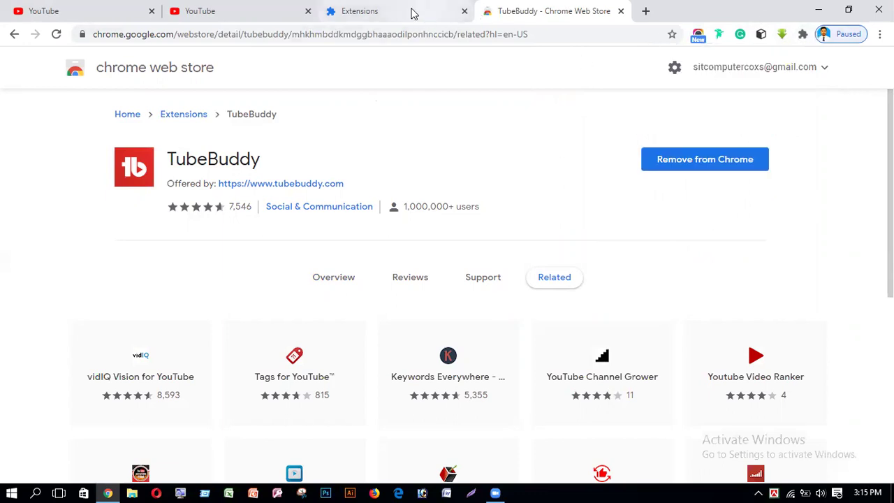
- Close the Extensions tab and pin TubeBuddy to the toolbar
{"action": "left_click", "coordinate": [412, 12]}
{"action": "left_click", "coordinate": [464, 11]}
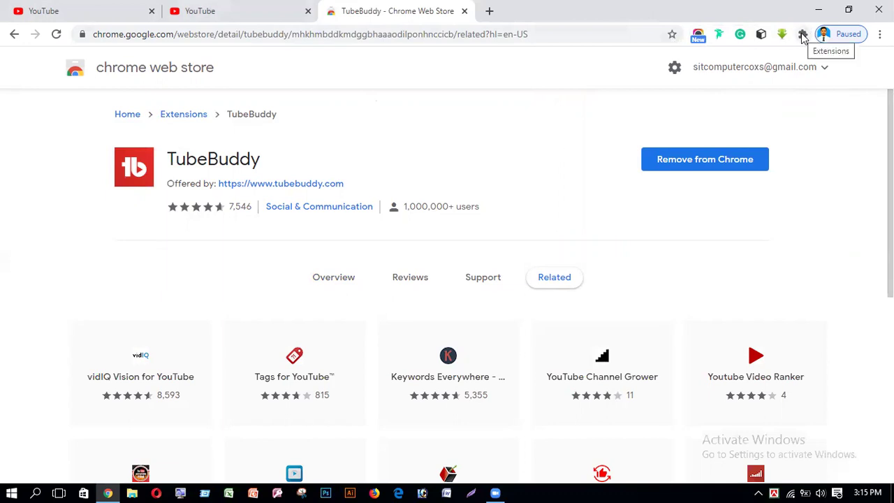
{"action": "left_click", "coordinate": [803, 36]}
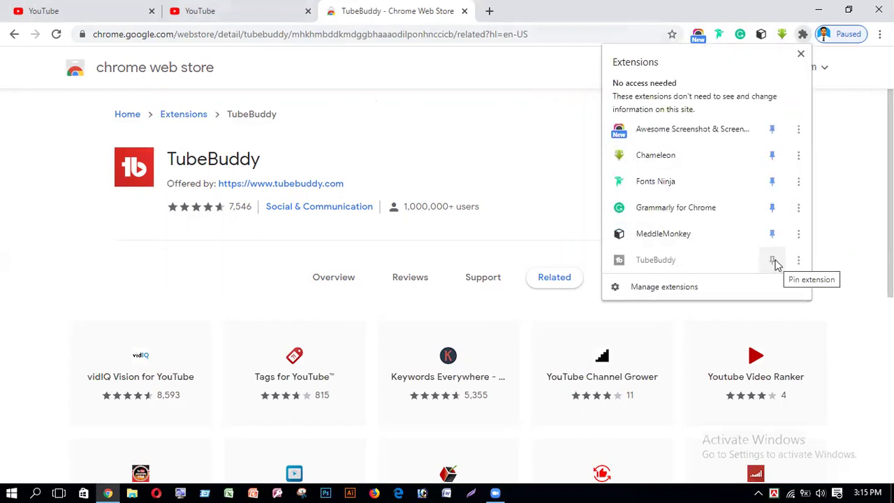
{"action": "left_click", "coordinate": [773, 261]}
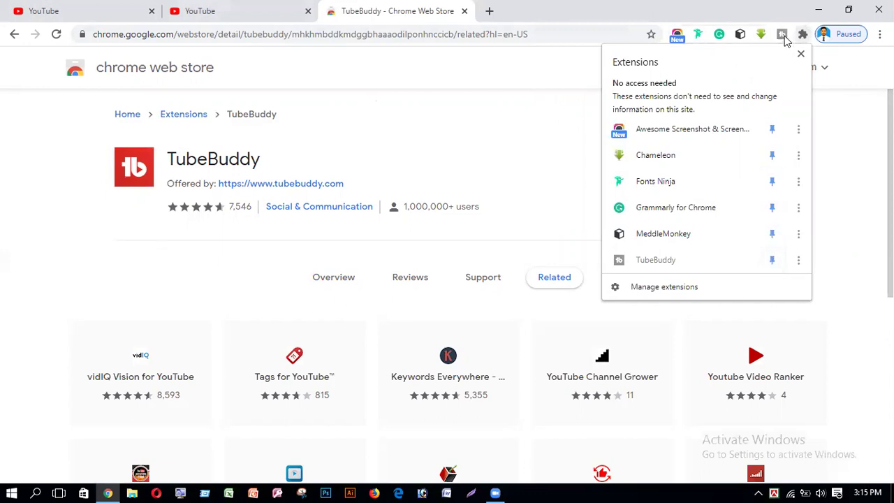
{"action": "left_click", "coordinate": [853, 106]}
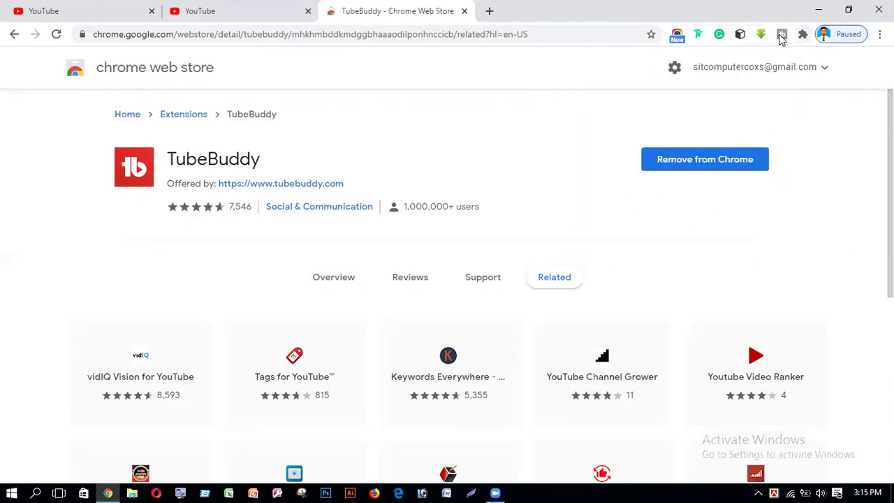
- In the YouTube tab, view the current channel's uploaded videos
{"action": "left_click", "coordinate": [230, 12]}
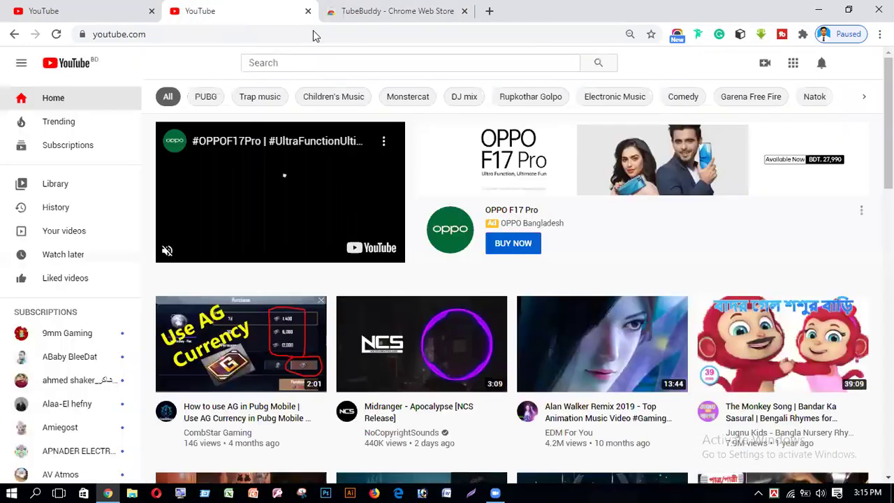
{"action": "left_click", "coordinate": [855, 62]}
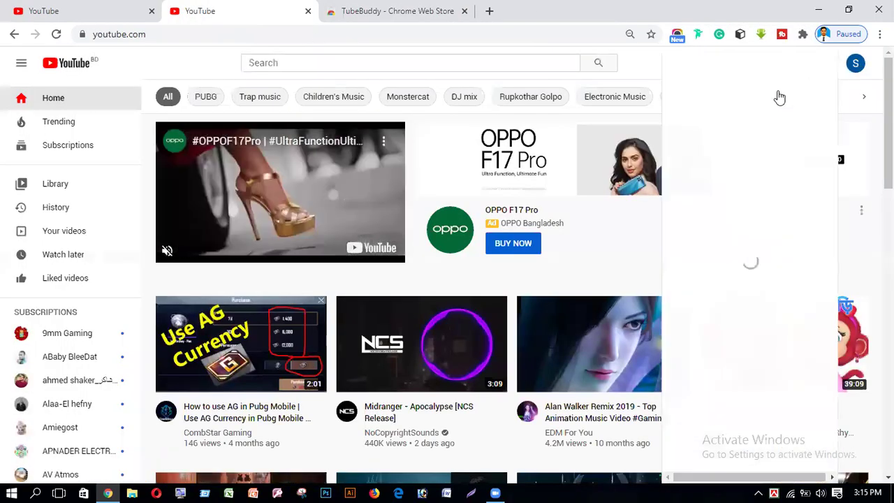
{"action": "left_click", "coordinate": [751, 127]}
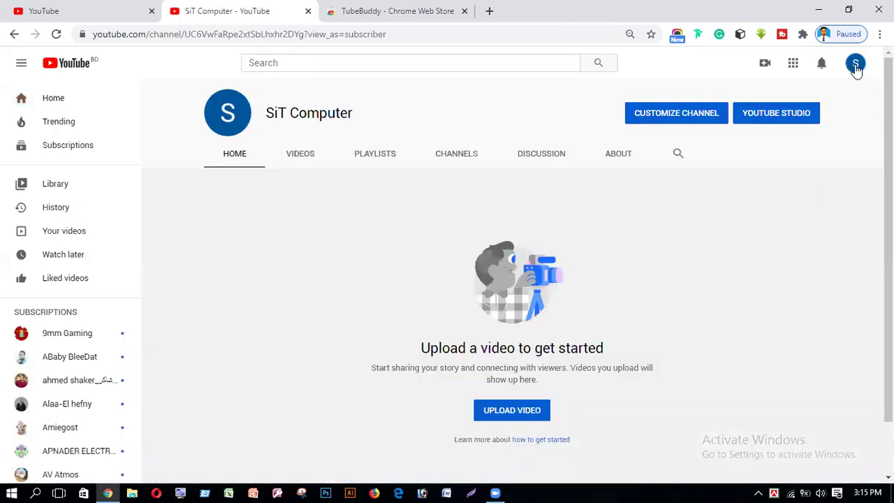
{"action": "left_click", "coordinate": [305, 156]}
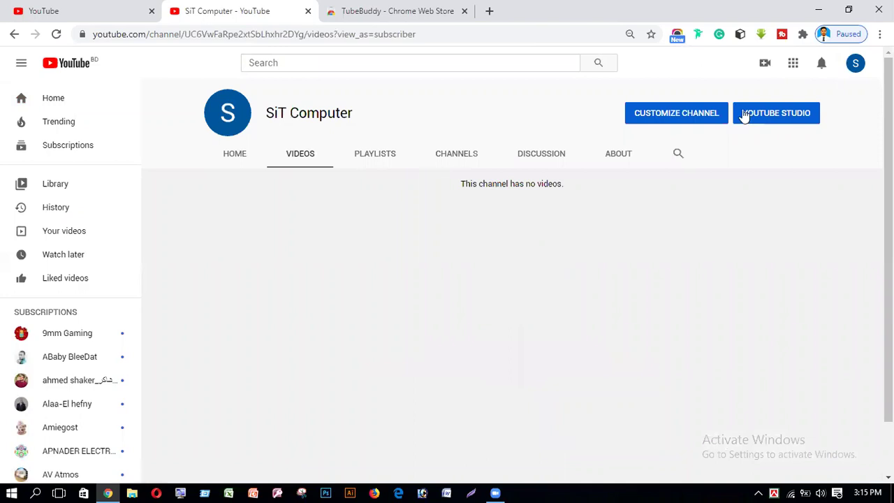
- Add the second saved Google account and sign in with its password
{"action": "left_click", "coordinate": [857, 64]}
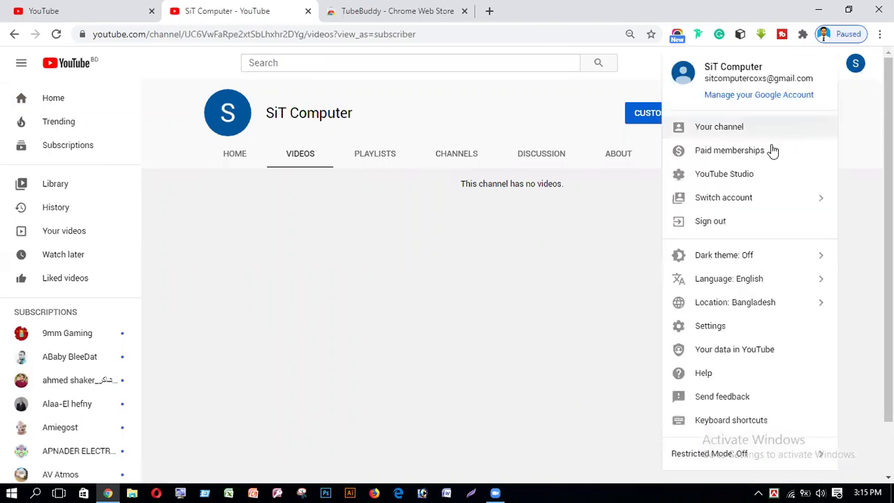
{"action": "left_click", "coordinate": [759, 201]}
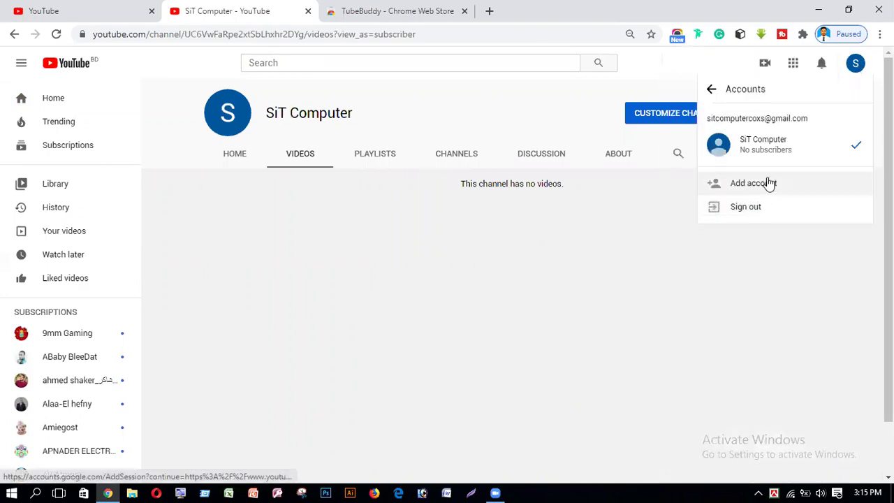
{"action": "left_click", "coordinate": [782, 185]}
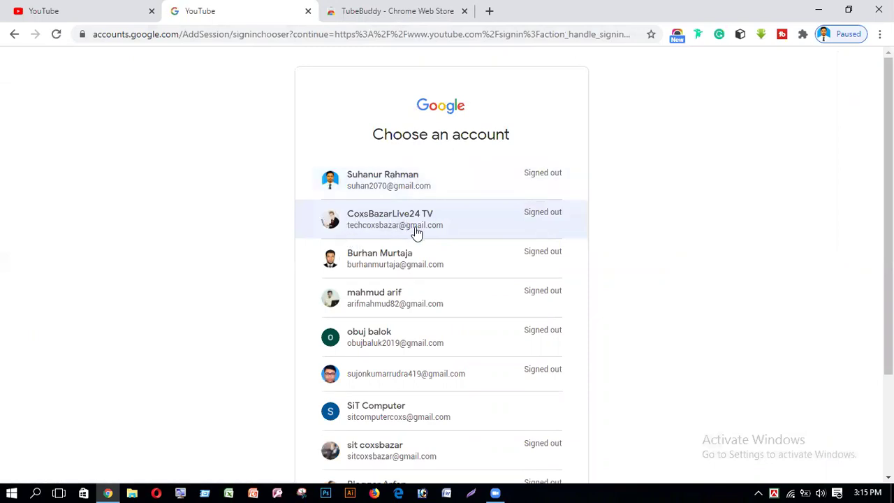
{"action": "scroll", "coordinate": [416, 233], "scroll_direction": "down", "scroll_amount": 1}
{"action": "left_click", "coordinate": [415, 166]}
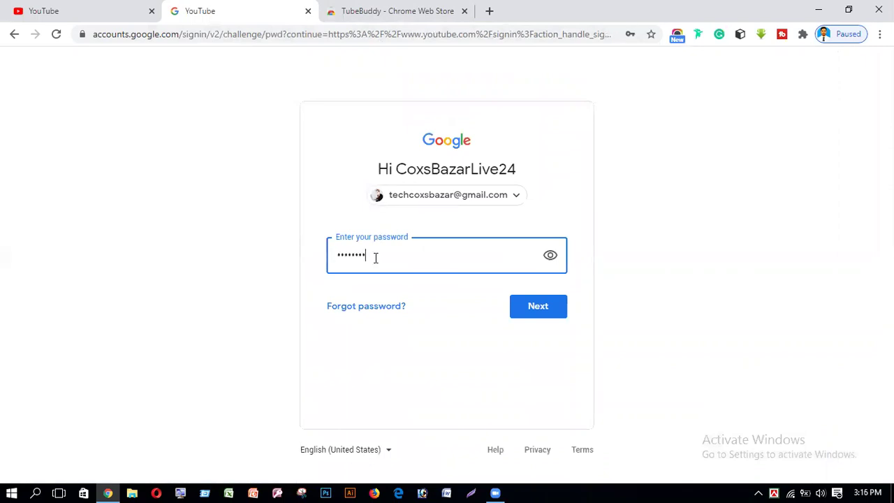
{"action": "key", "text": "Return"}
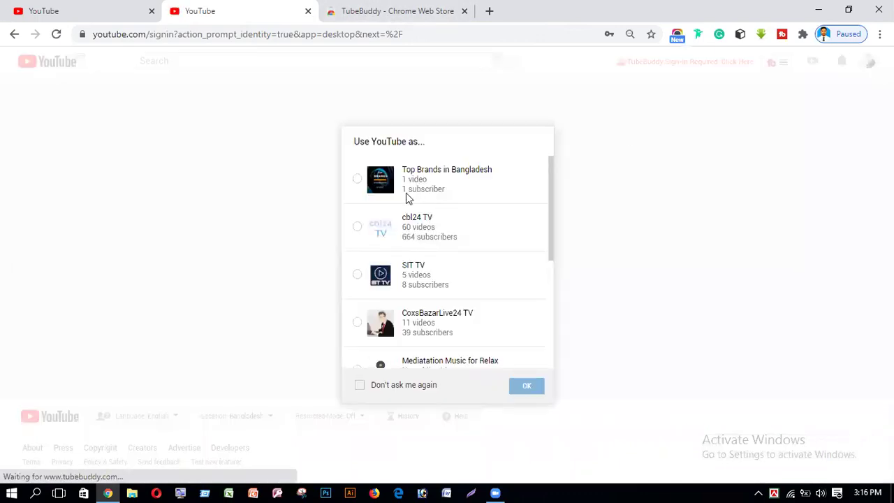
- Use YouTube as the first listed channel, then return to the YouTube tab
{"action": "left_click", "coordinate": [357, 179]}
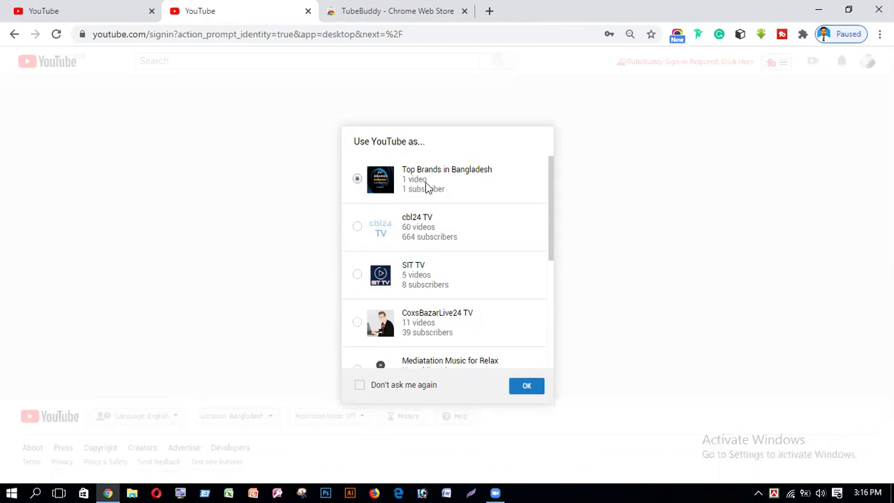
{"action": "left_click", "coordinate": [528, 386]}
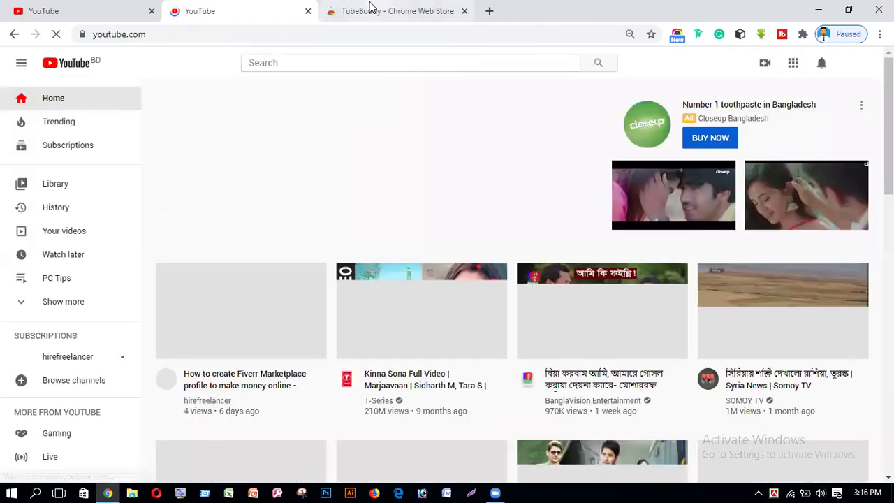
{"action": "left_click", "coordinate": [408, 12]}
{"action": "left_click", "coordinate": [254, 11]}
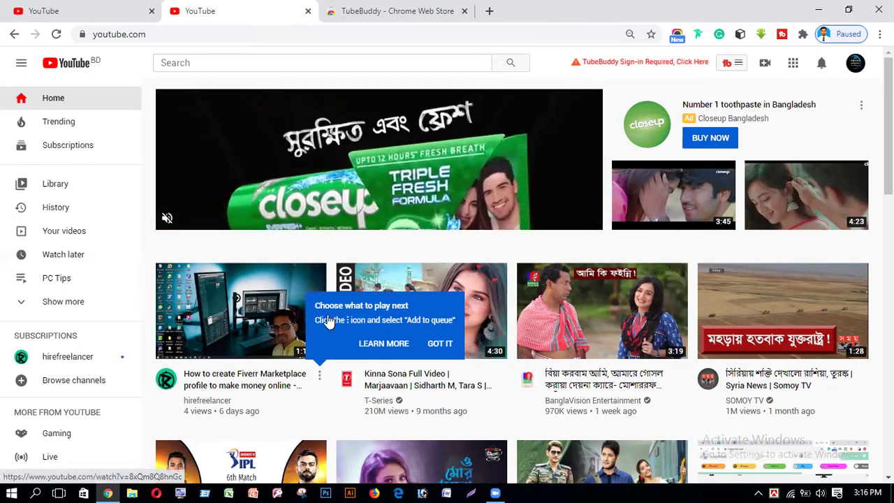
{"action": "mouse_move", "coordinate": [531, 101]}
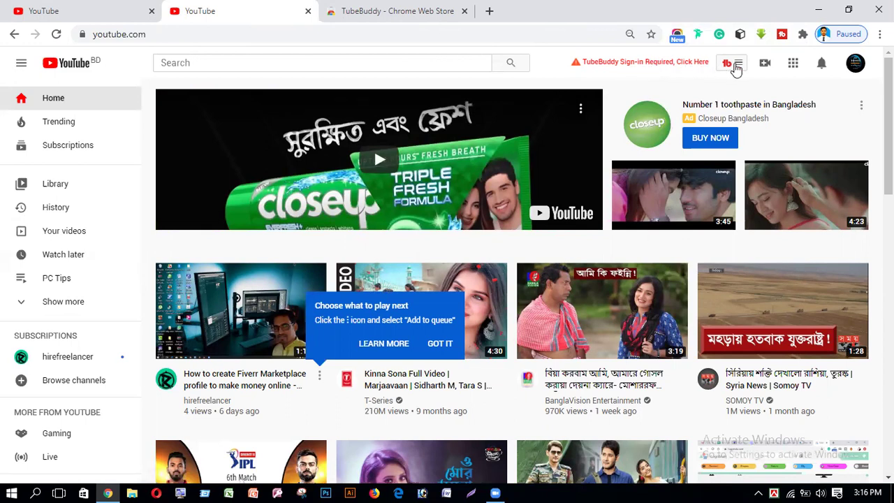
- Start TubeBuddy's sign-in notice and choose 'Sign-in with YouTube'
{"action": "left_click", "coordinate": [651, 65]}
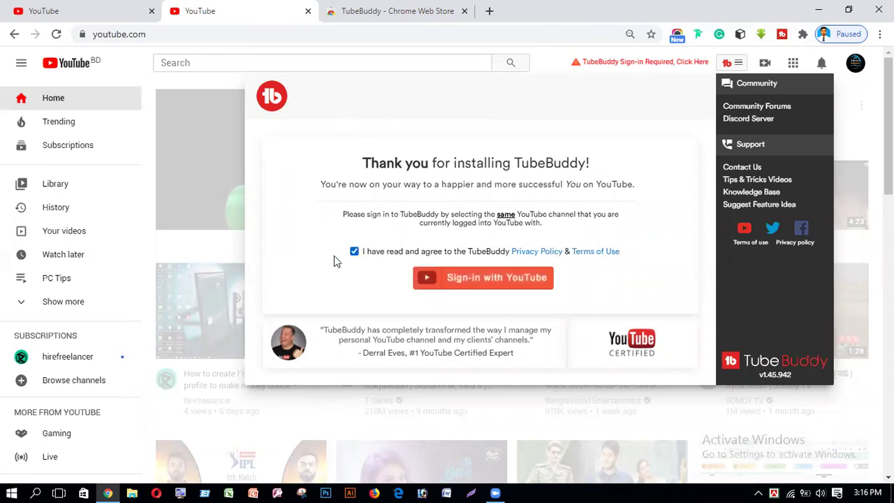
{"action": "left_click", "coordinate": [500, 278]}
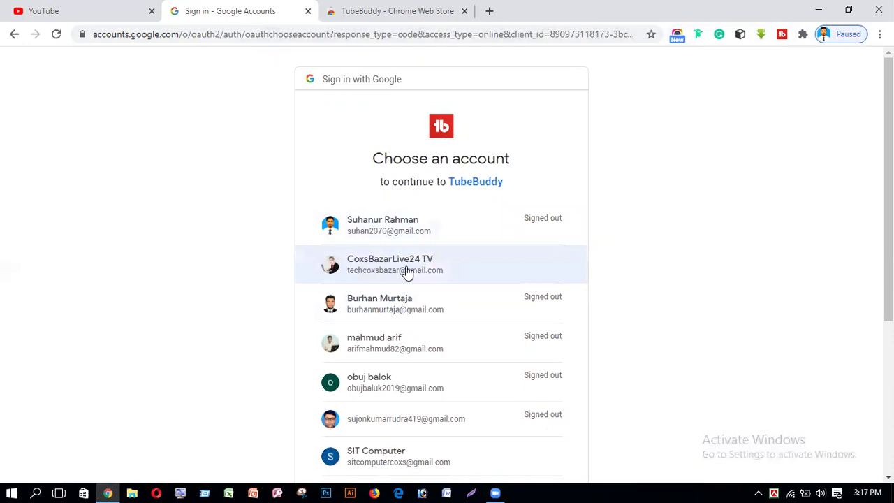
- Allow TubeBuddy access via the Top Brands in Bangladesh account, then open Your channel
{"action": "left_click", "coordinate": [417, 271]}
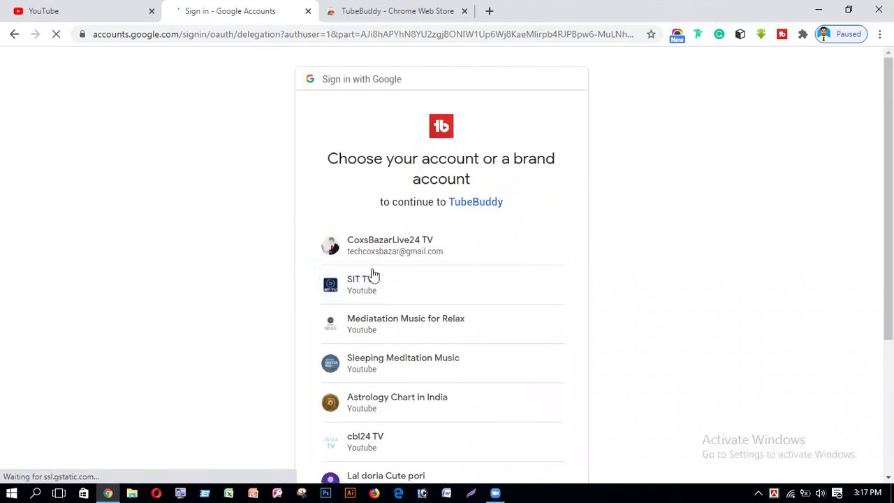
{"action": "scroll", "coordinate": [417, 244], "scroll_direction": "down", "scroll_amount": 2}
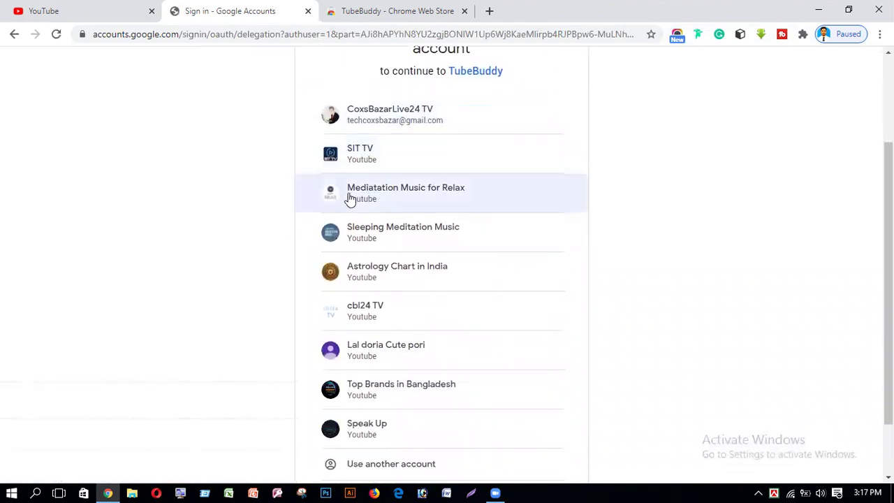
{"action": "scroll", "coordinate": [425, 265], "scroll_direction": "down", "scroll_amount": 1}
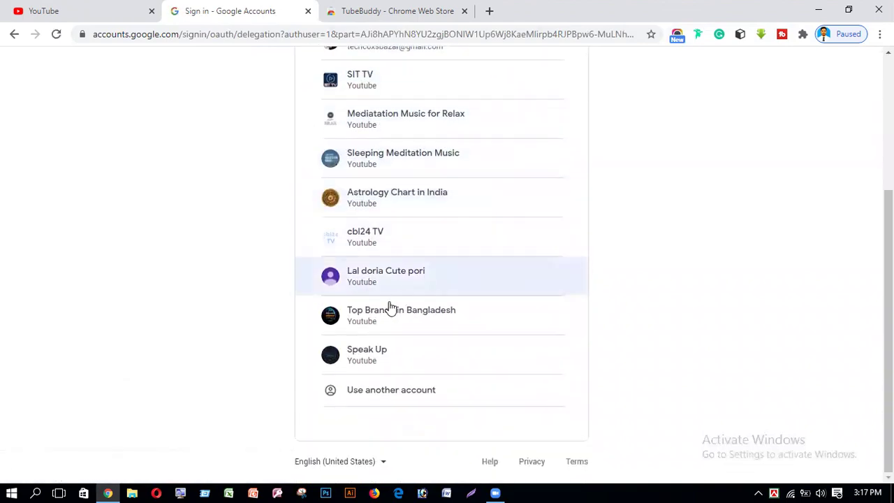
{"action": "left_click", "coordinate": [402, 323]}
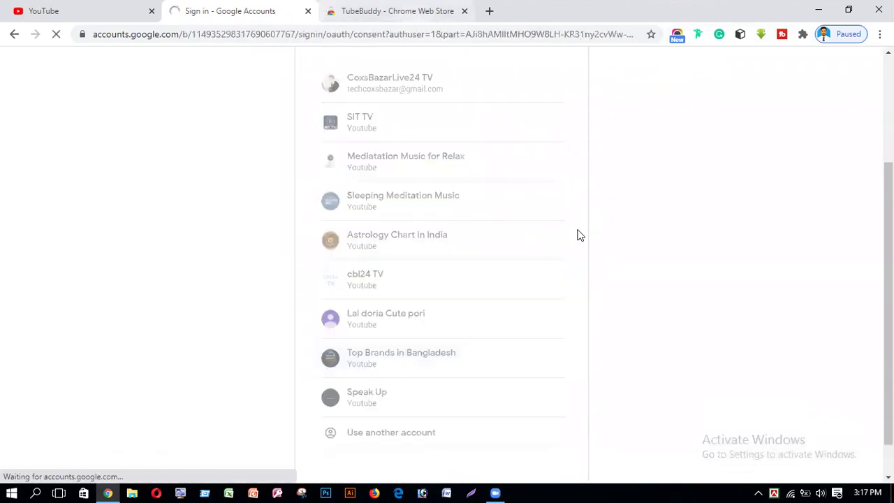
{"action": "scroll", "coordinate": [469, 256], "scroll_direction": "down", "scroll_amount": 2}
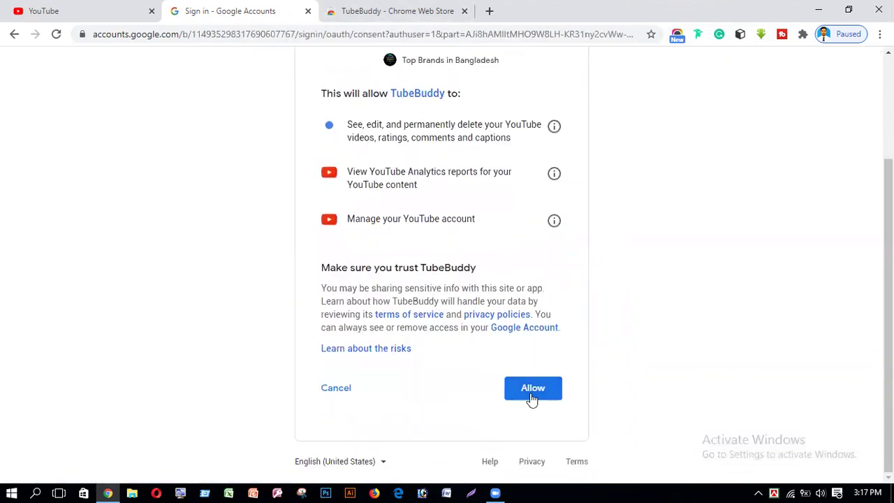
{"action": "left_click", "coordinate": [532, 395]}
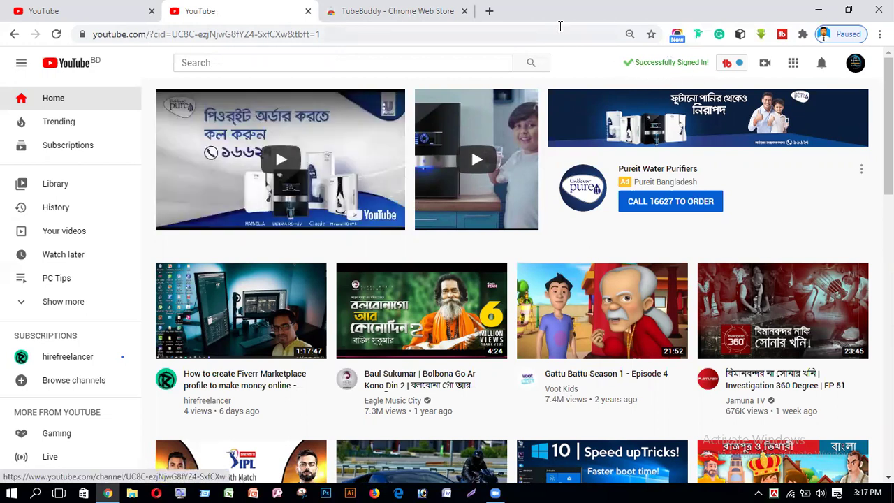
{"action": "left_click", "coordinate": [856, 66]}
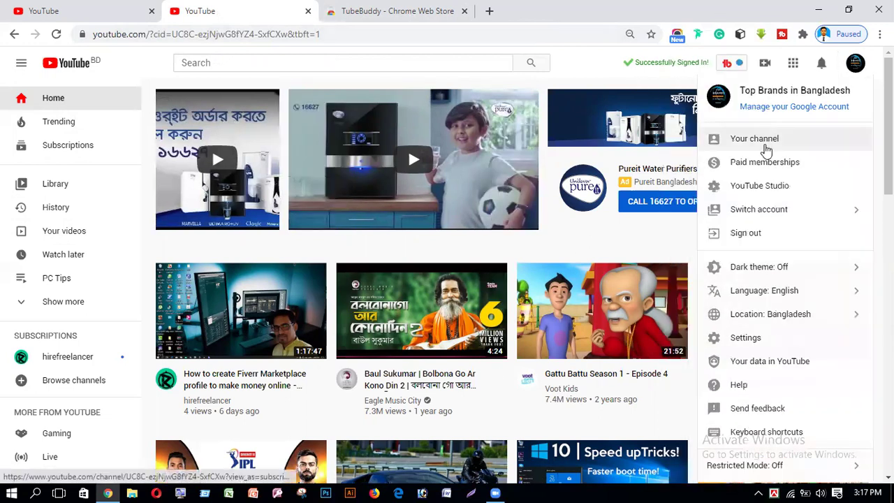
{"action": "left_click", "coordinate": [771, 144]}
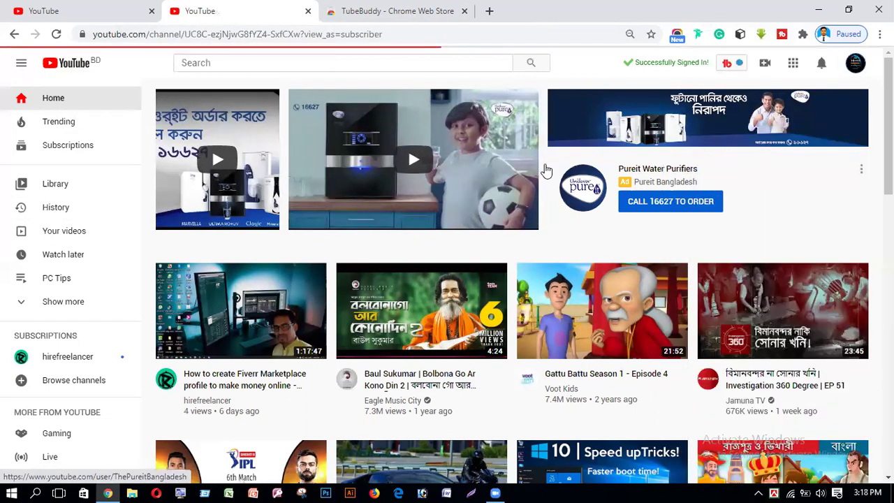
- Open the PC configuration video, go back, and scroll to the Channelytics panel showing 2 views
{"action": "scroll", "coordinate": [424, 209], "scroll_direction": "down", "scroll_amount": 3}
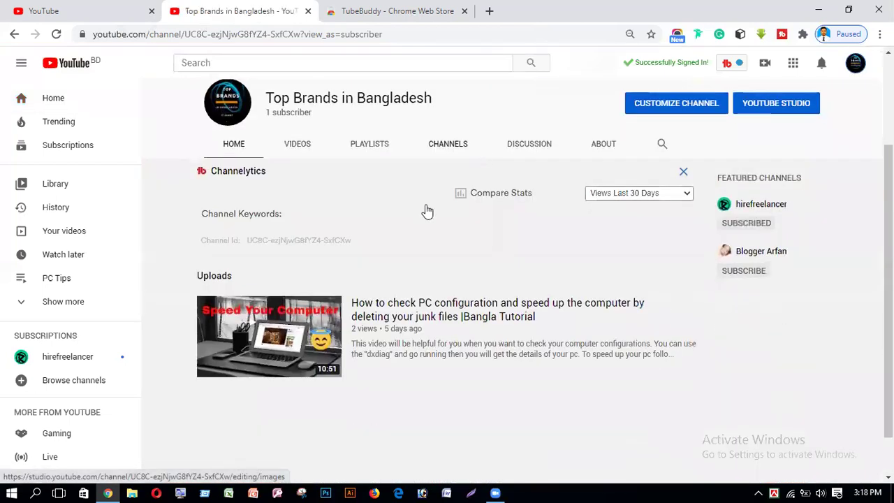
{"action": "left_click", "coordinate": [423, 382]}
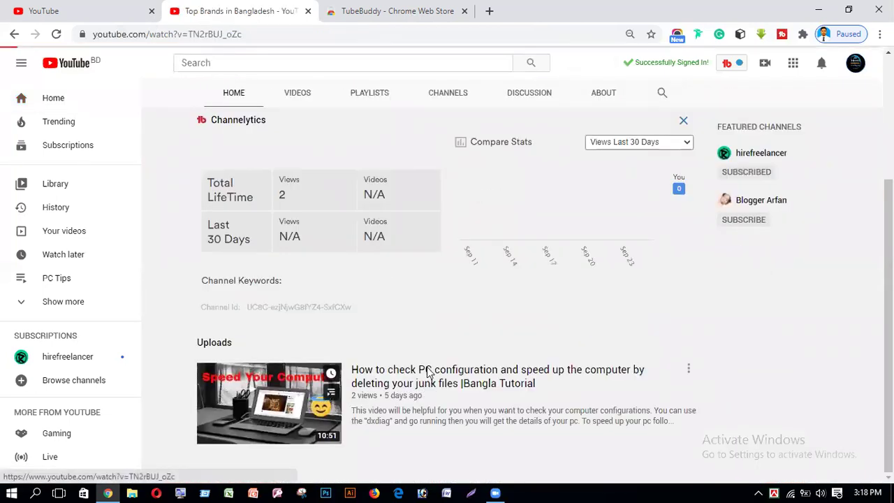
{"action": "scroll", "coordinate": [391, 235], "scroll_direction": "down", "scroll_amount": 2}
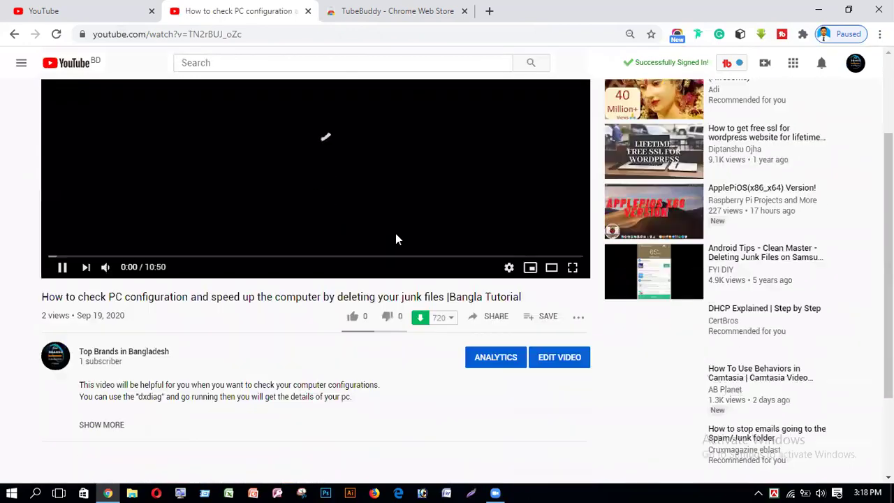
{"action": "left_click", "coordinate": [12, 34]}
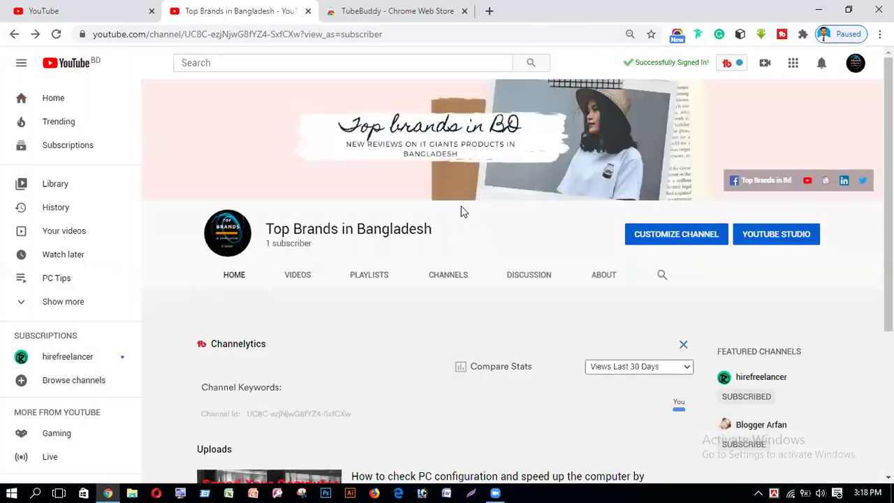
{"action": "scroll", "coordinate": [476, 226], "scroll_direction": "down", "scroll_amount": 2}
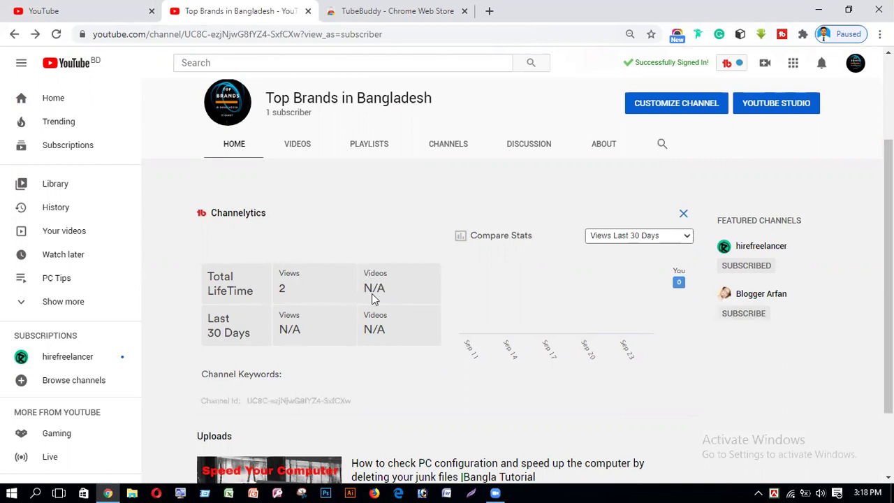
{"action": "scroll", "coordinate": [395, 305], "scroll_direction": "down", "scroll_amount": 1}
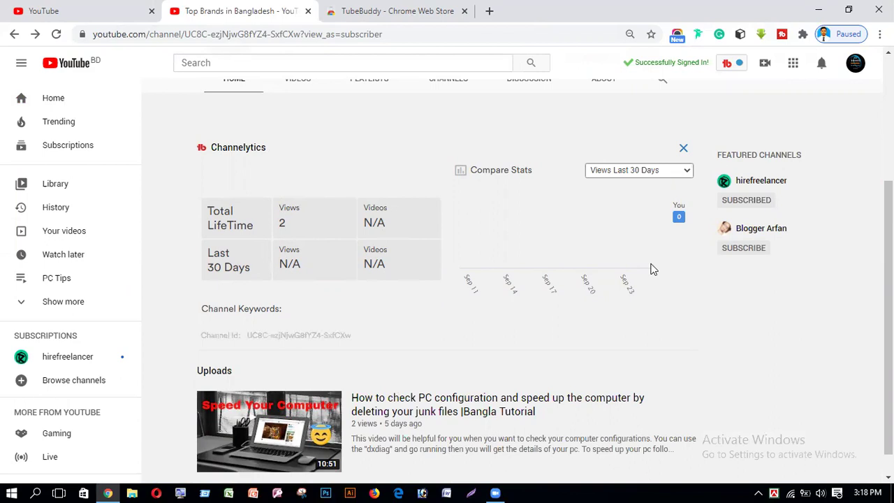
- Change Compare Stats to Videos Last 30 Days, then to Subscribers Last 30 Days
{"action": "left_click", "coordinate": [681, 174]}
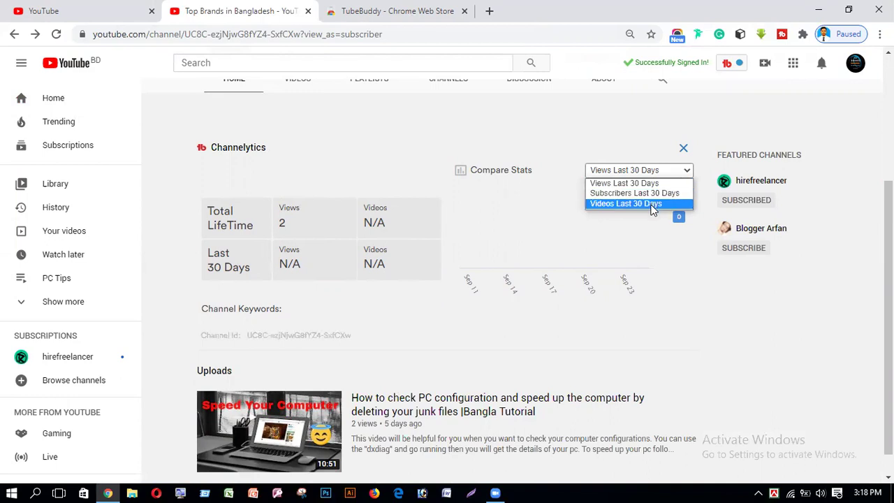
{"action": "key", "text": "Return"}
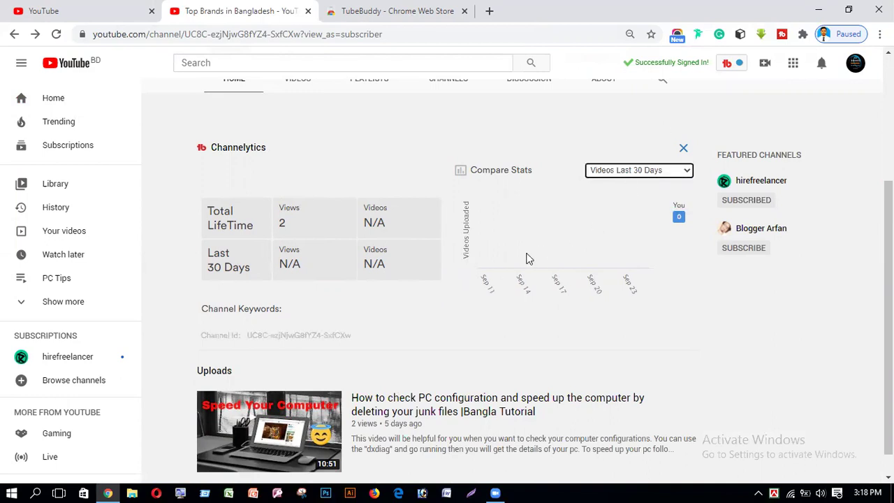
{"action": "left_click", "coordinate": [617, 175]}
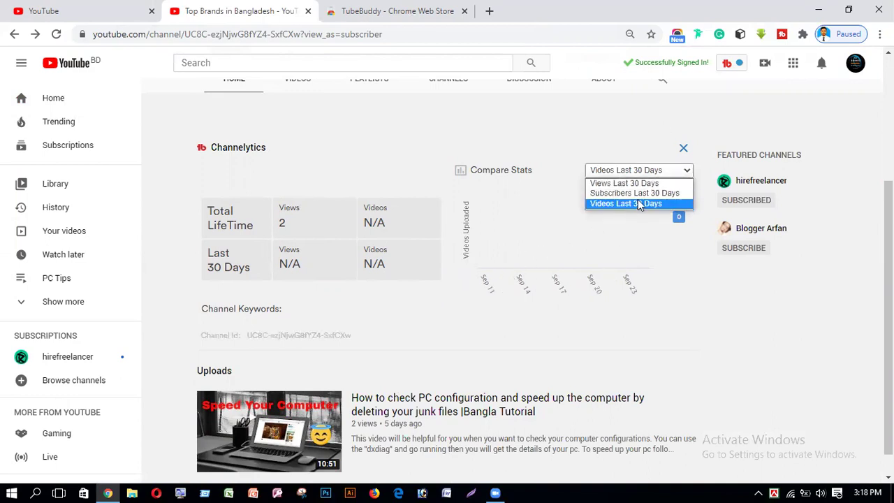
{"action": "key", "text": "Return"}
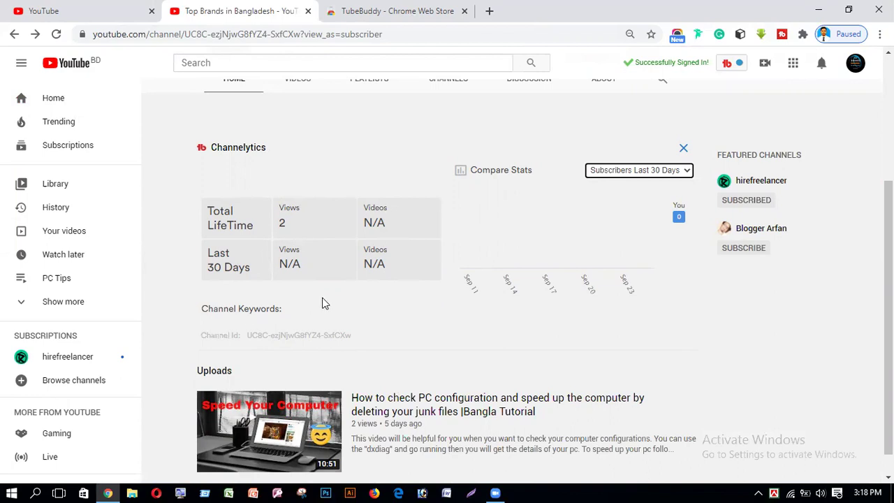
{"action": "scroll", "coordinate": [322, 302], "scroll_direction": "down", "scroll_amount": 1}
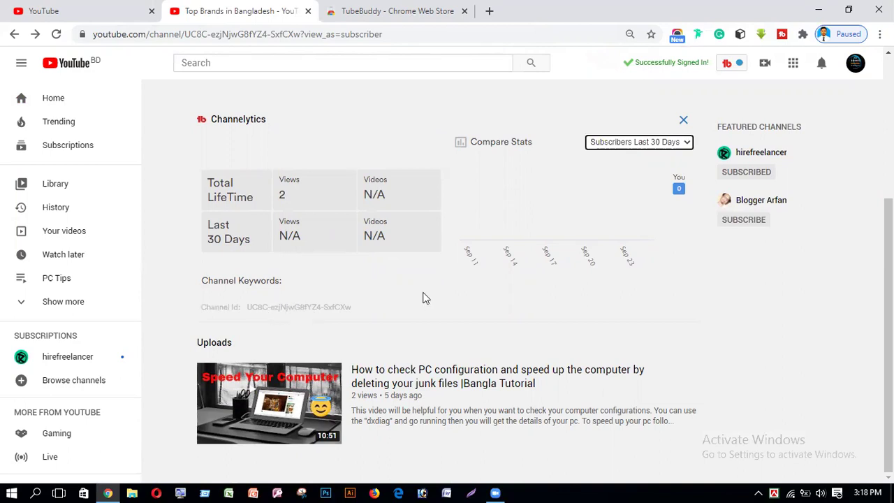
{"action": "scroll", "coordinate": [479, 215], "scroll_direction": "up", "scroll_amount": 3}
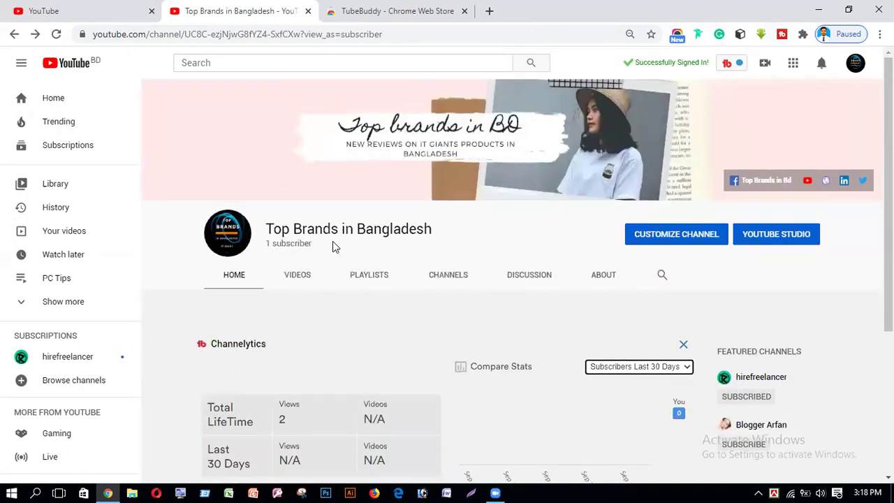
- View the channel's Videos and Playlists tabs, then switch the account to cbl24 TV
{"action": "left_click", "coordinate": [305, 277]}
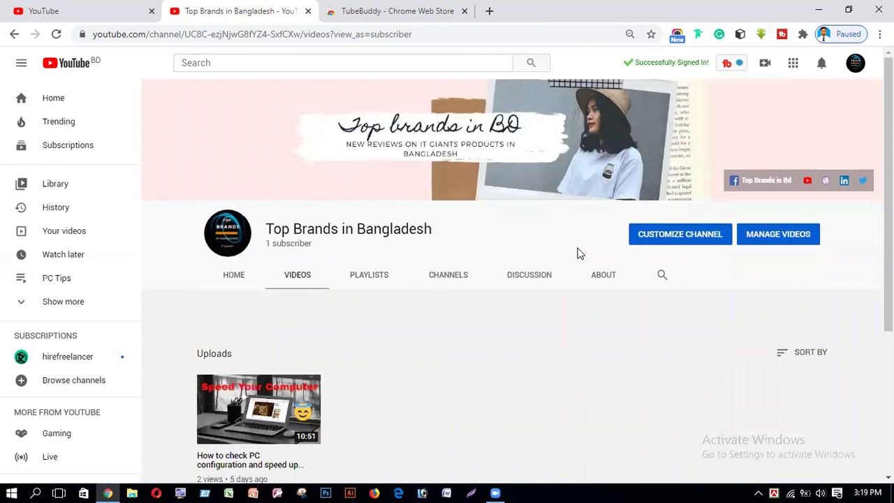
{"action": "left_click", "coordinate": [373, 209]}
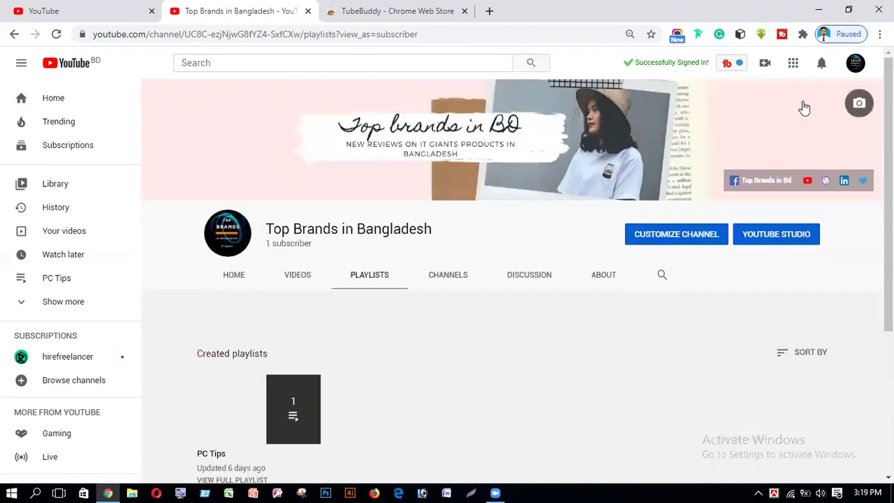
{"action": "left_click", "coordinate": [854, 63]}
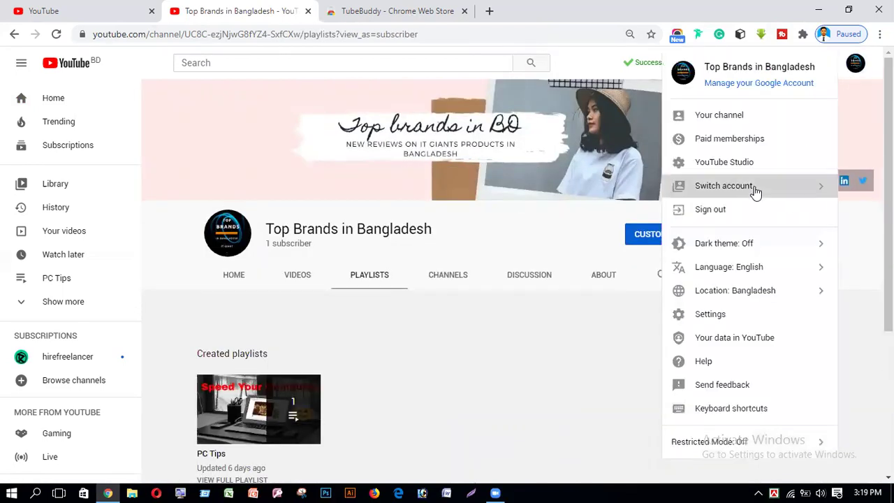
{"action": "left_click", "coordinate": [684, 186]}
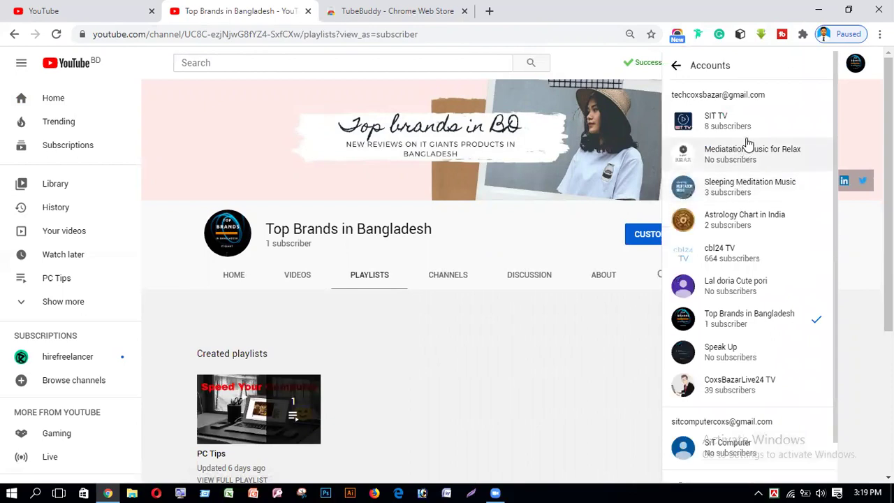
{"action": "left_click", "coordinate": [750, 262]}
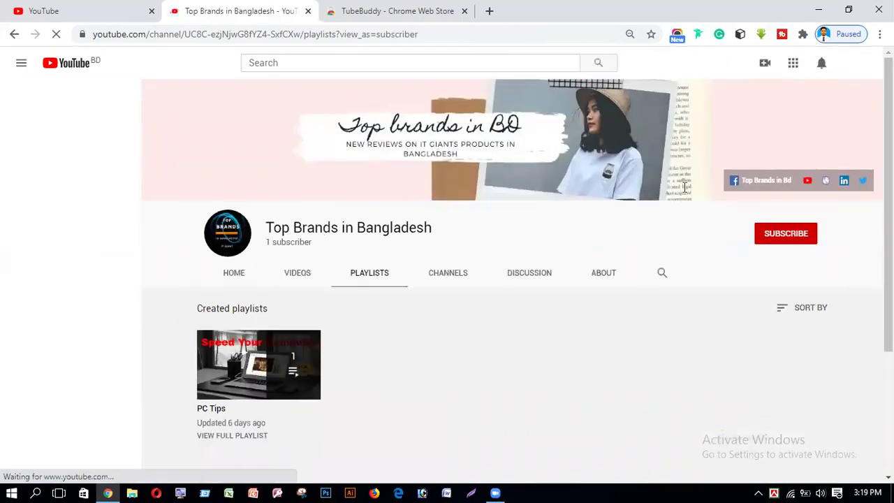
- Go to the cbl24 TV channel page from the account menu
{"action": "left_click", "coordinate": [855, 68]}
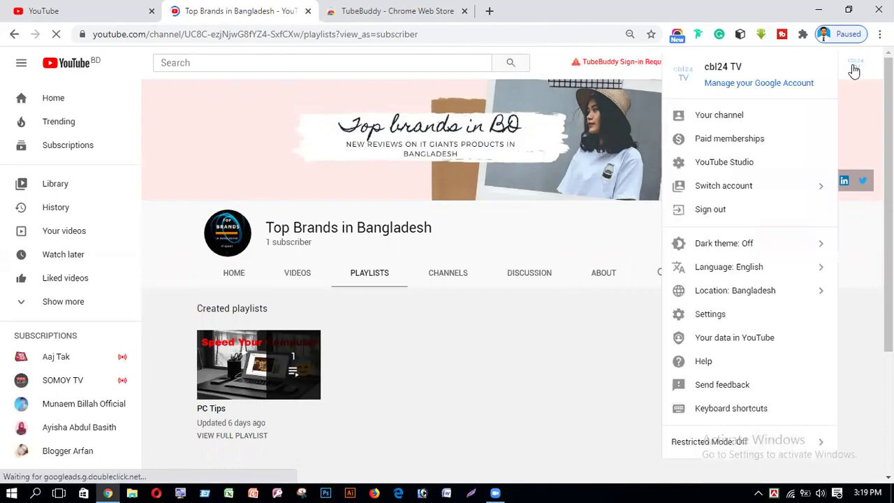
{"action": "left_click", "coordinate": [776, 146]}
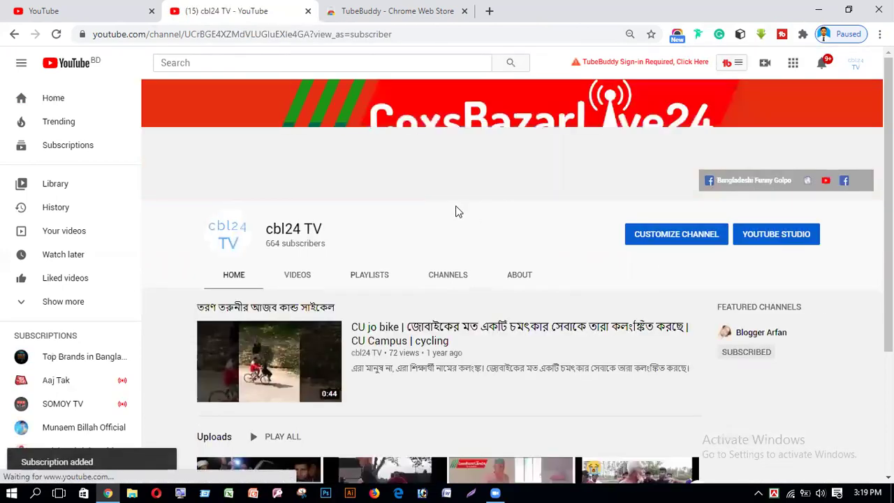
{"action": "scroll", "coordinate": [467, 240], "scroll_direction": "down", "scroll_amount": 1}
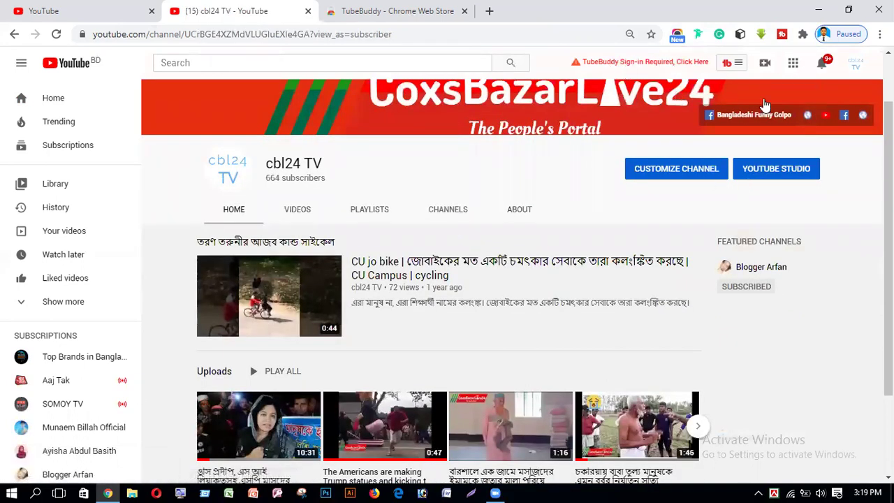
- Open the Switch account channel list twice, closing it each time without switching
{"action": "left_click", "coordinate": [854, 63]}
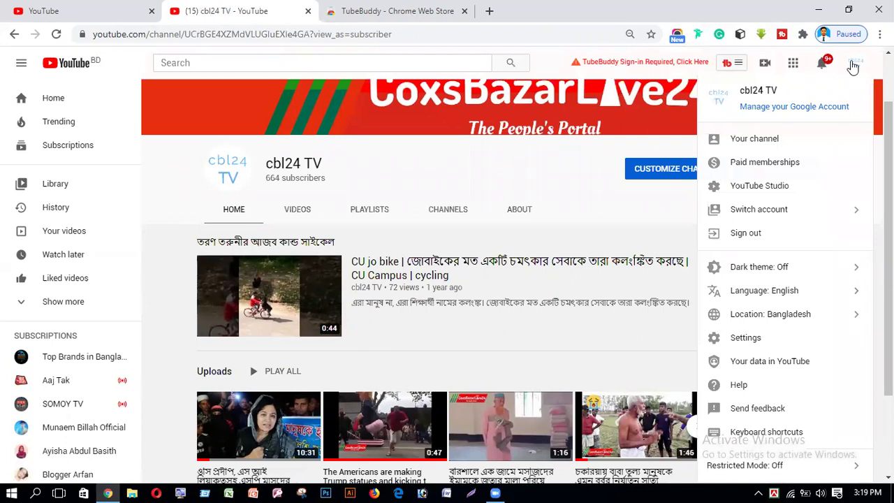
{"action": "left_click", "coordinate": [799, 212]}
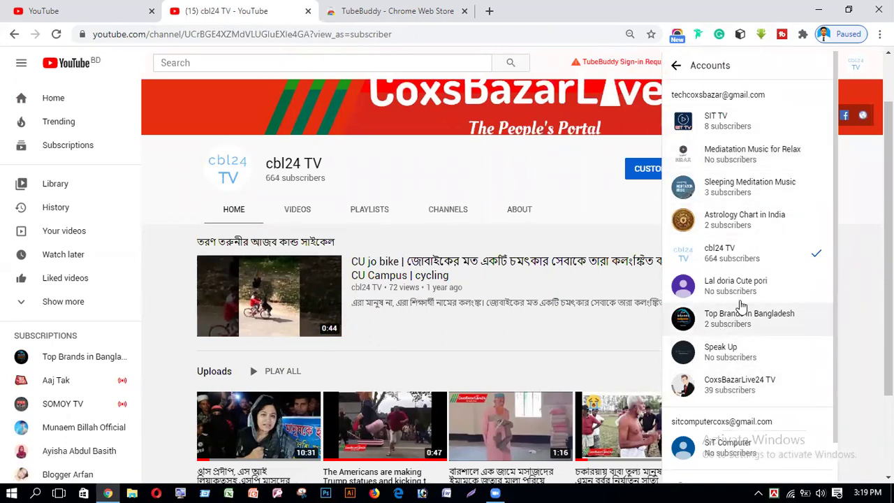
{"action": "left_click", "coordinate": [577, 163]}
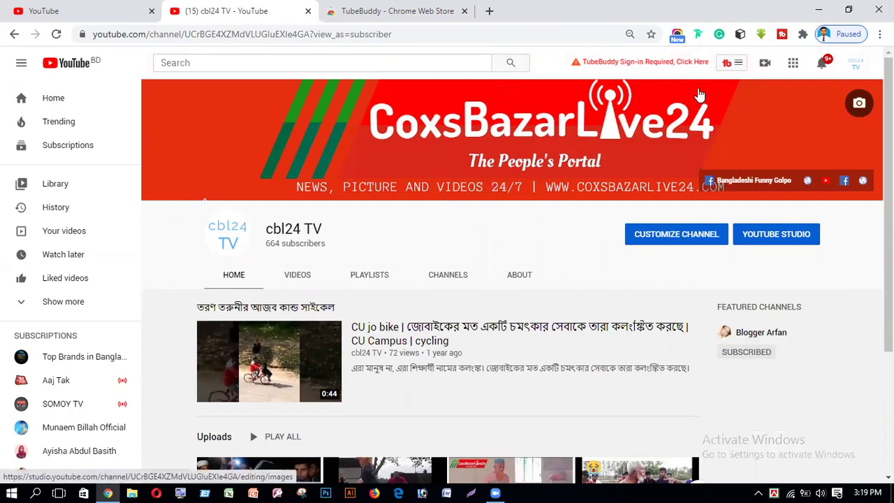
{"action": "left_click", "coordinate": [856, 63]}
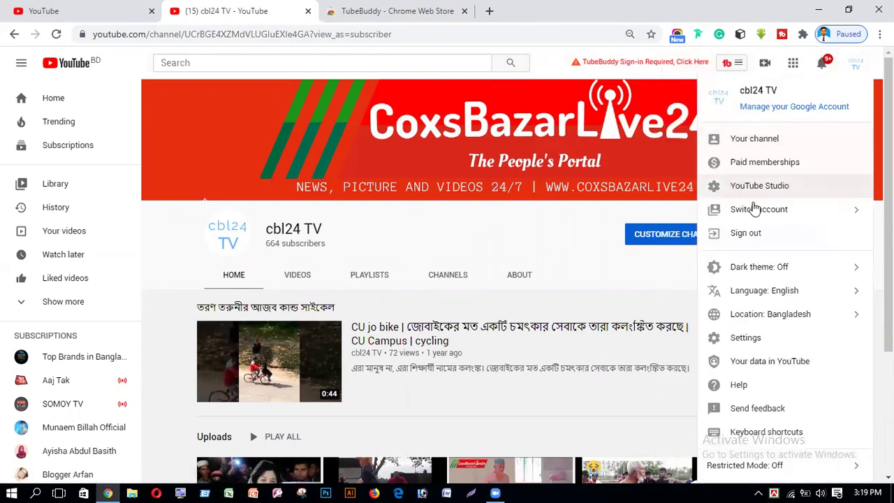
{"action": "left_click", "coordinate": [777, 209]}
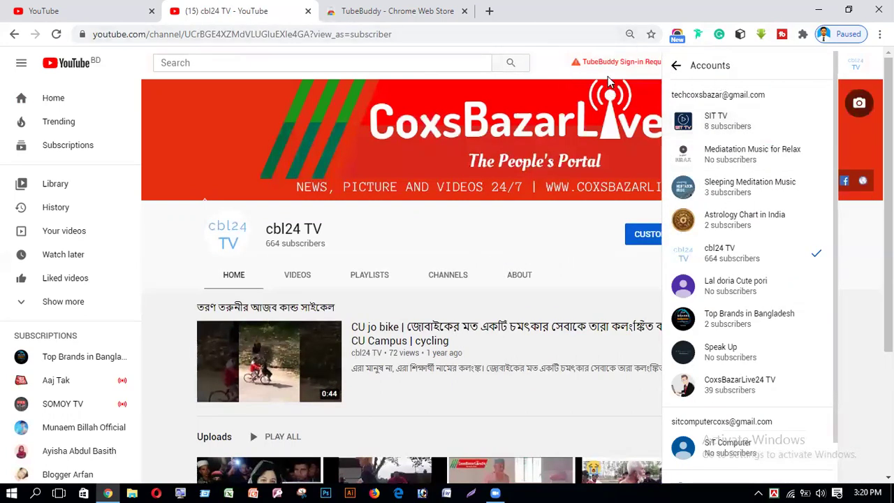
{"action": "left_click", "coordinate": [551, 63]}
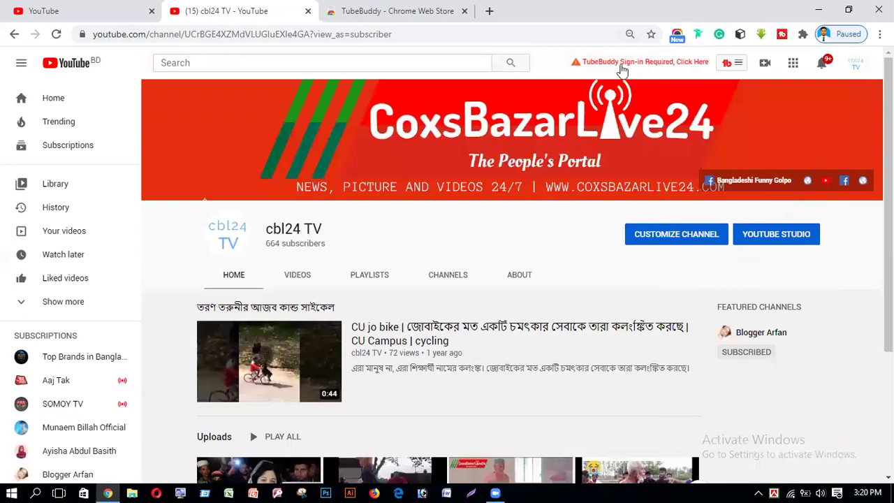
- Sign TubeBuddy in through YouTube with the cbl24 TV brand account and allow access
{"action": "left_click", "coordinate": [626, 63]}
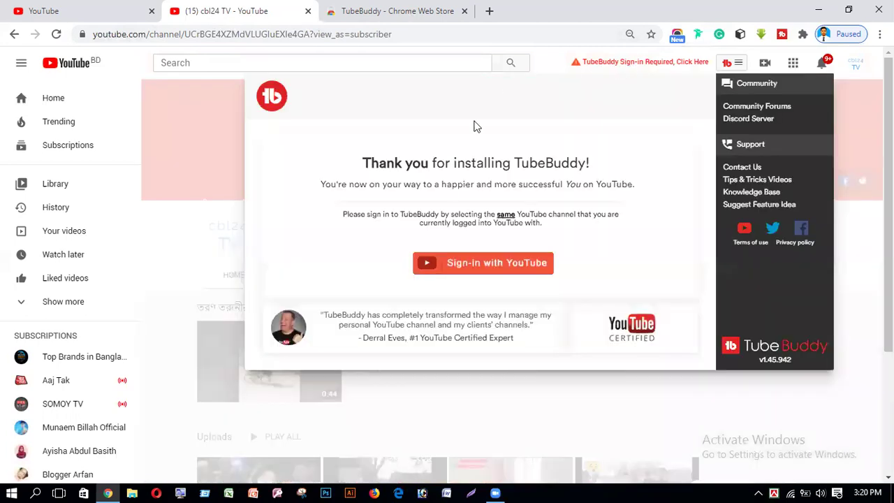
{"action": "left_click", "coordinate": [481, 264]}
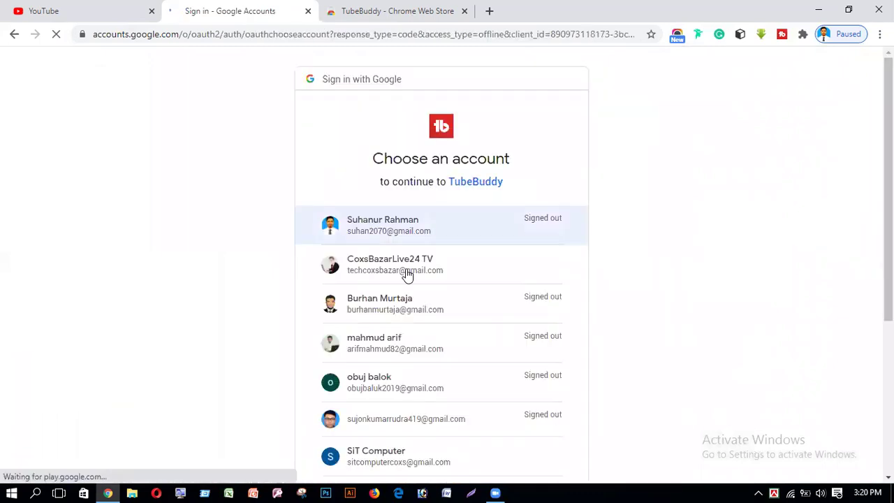
{"action": "left_click", "coordinate": [407, 270]}
{"action": "scroll", "coordinate": [419, 272], "scroll_direction": "down", "scroll_amount": 2}
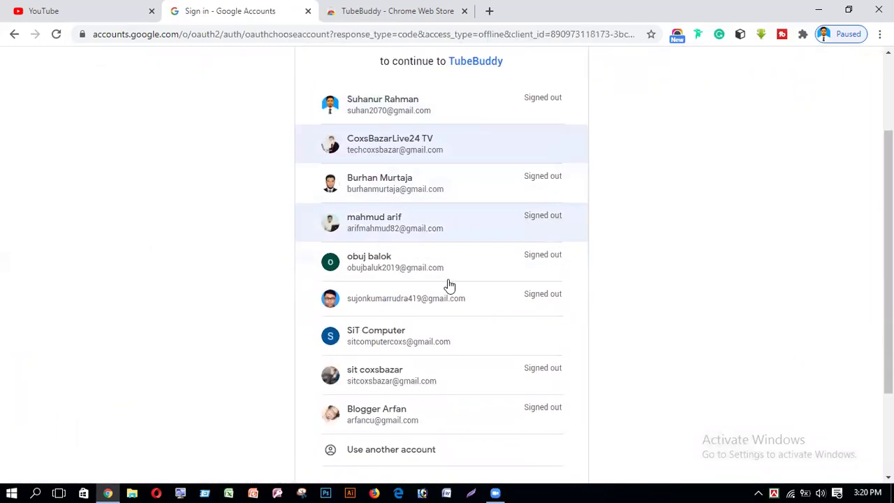
{"action": "left_click", "coordinate": [427, 139]}
{"action": "scroll", "coordinate": [581, 300], "scroll_direction": "down", "scroll_amount": 1}
{"action": "scroll", "coordinate": [581, 300], "scroll_direction": "down", "scroll_amount": 1}
{"action": "scroll", "coordinate": [472, 329], "scroll_direction": "down", "scroll_amount": 2}
{"action": "scroll", "coordinate": [479, 249], "scroll_direction": "down", "scroll_amount": 1}
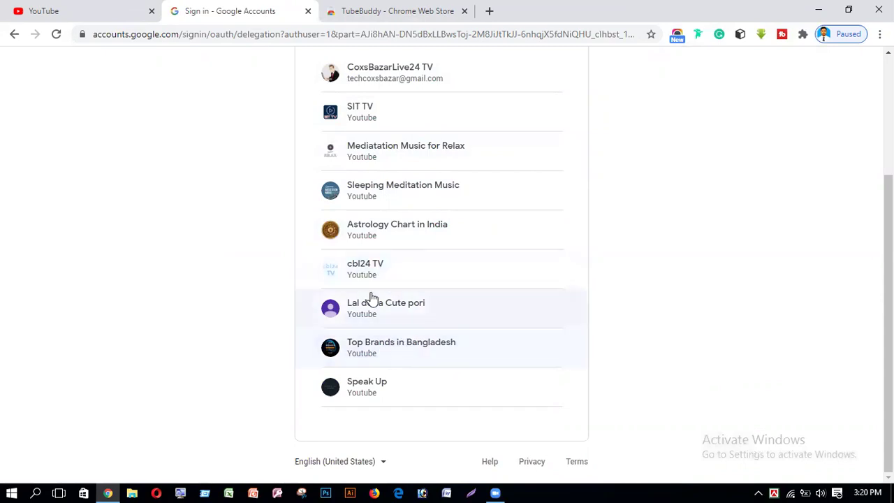
{"action": "left_click", "coordinate": [377, 273]}
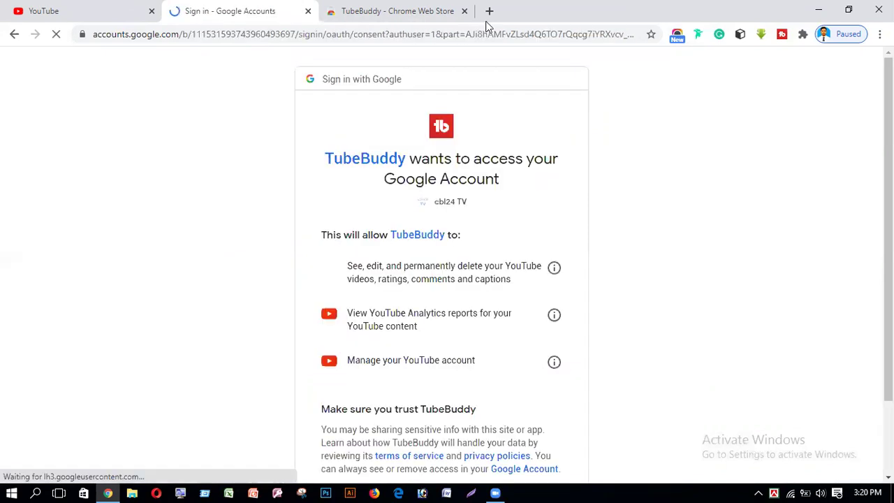
{"action": "scroll", "coordinate": [531, 335], "scroll_direction": "down", "scroll_amount": 2}
{"action": "left_click", "coordinate": [533, 396]}
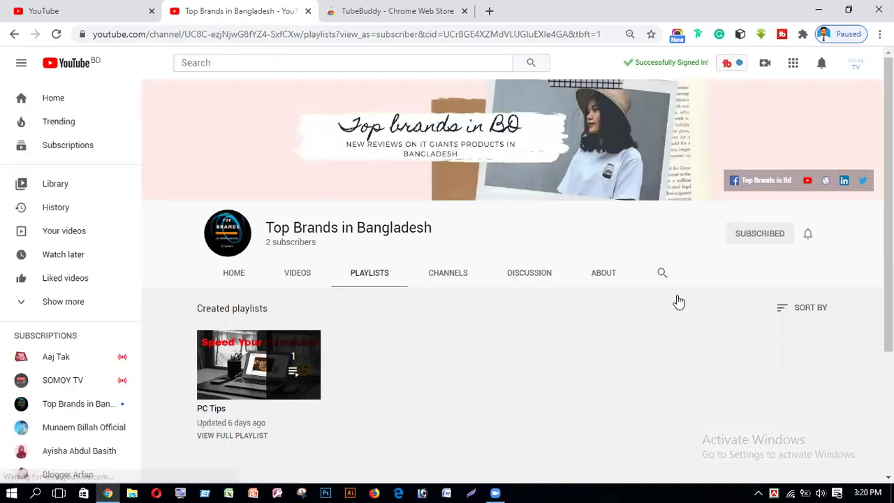
- Go to the cbl24 TV channel page and check the notifications list
{"action": "left_click", "coordinate": [855, 64]}
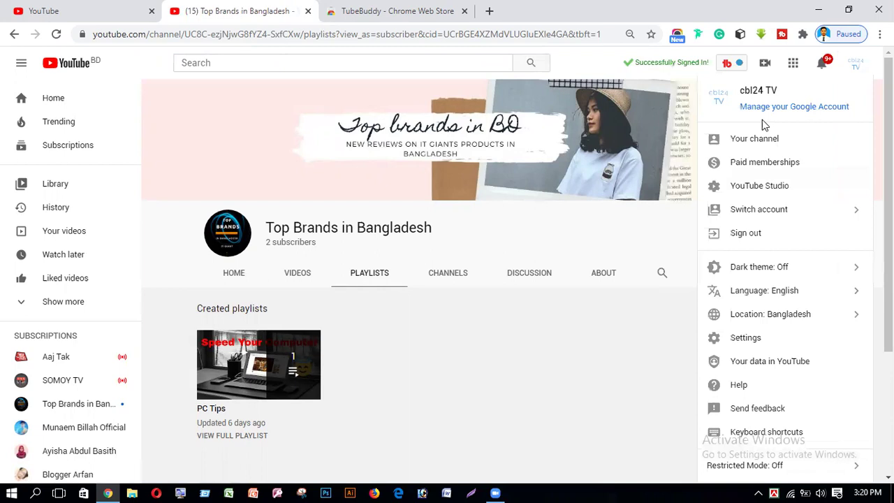
{"action": "left_click", "coordinate": [754, 140]}
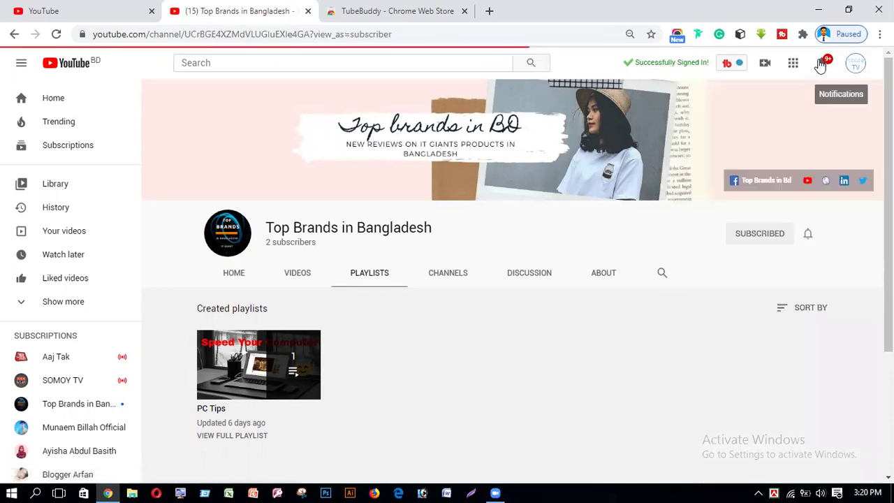
{"action": "left_click", "coordinate": [820, 64]}
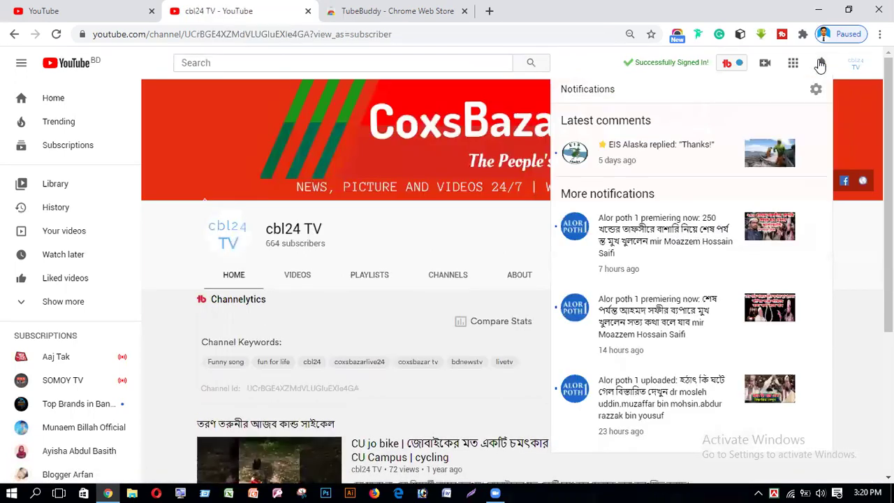
{"action": "left_click", "coordinate": [820, 64]}
{"action": "left_click", "coordinate": [820, 63]}
{"action": "left_click", "coordinate": [820, 63]}
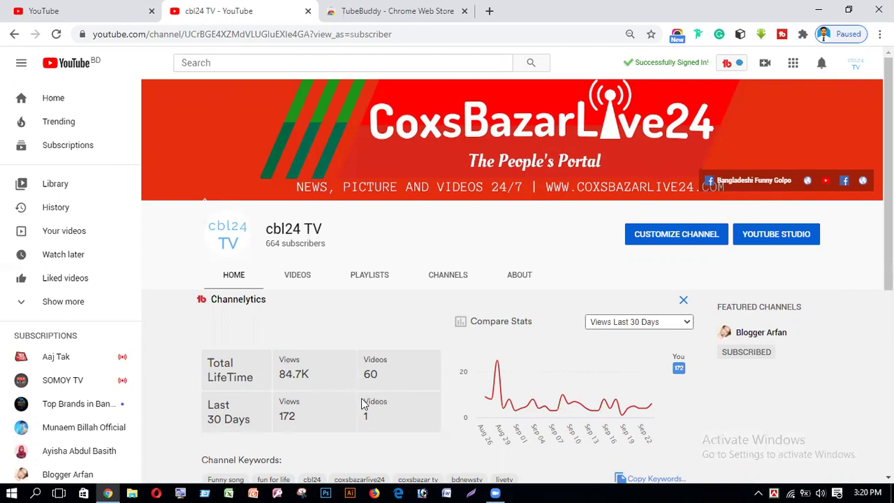
- Switch the Channelytics chart through Subscribers and Views to Videos Last 30 Days
{"action": "scroll", "coordinate": [384, 331], "scroll_direction": "down", "scroll_amount": 1}
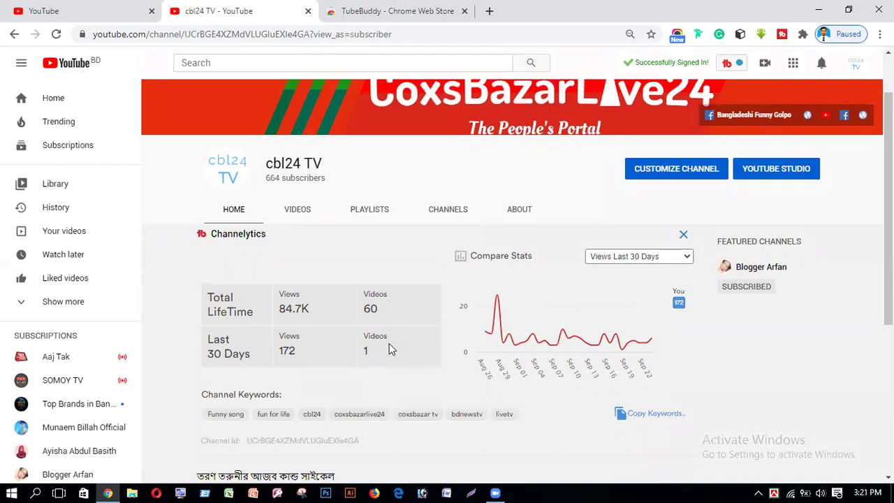
{"action": "mouse_move", "coordinate": [652, 344]}
{"action": "left_click", "coordinate": [672, 256]}
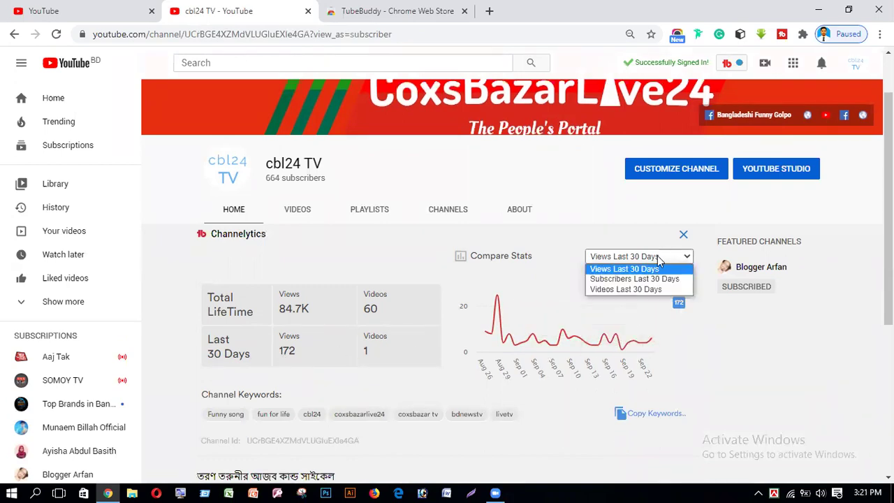
{"action": "left_click", "coordinate": [634, 279]}
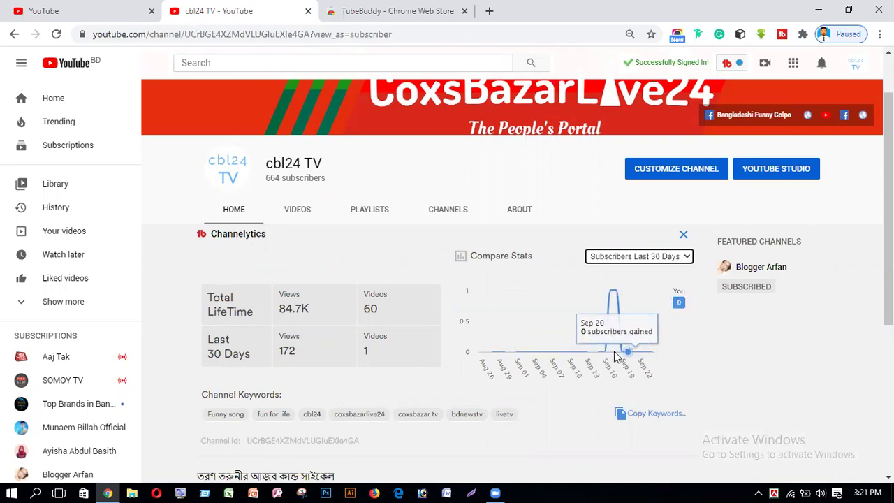
{"action": "mouse_move", "coordinate": [616, 294]}
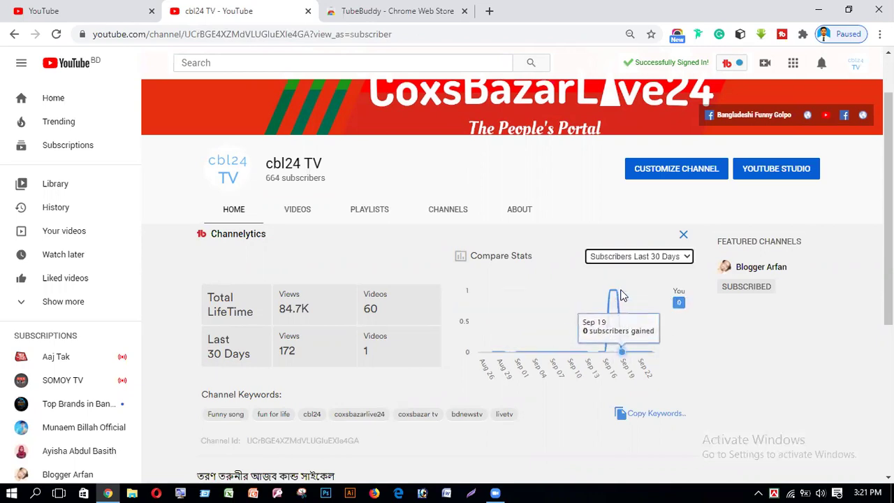
{"action": "left_click", "coordinate": [674, 257]}
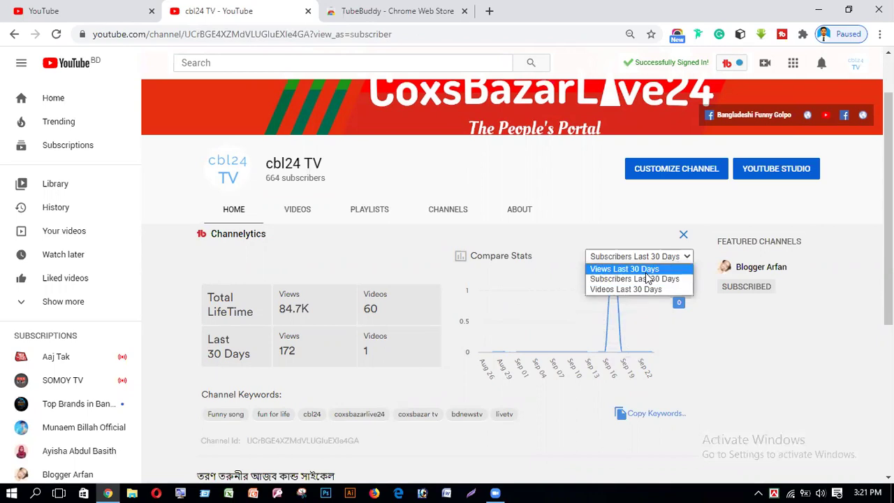
{"action": "left_click", "coordinate": [653, 272]}
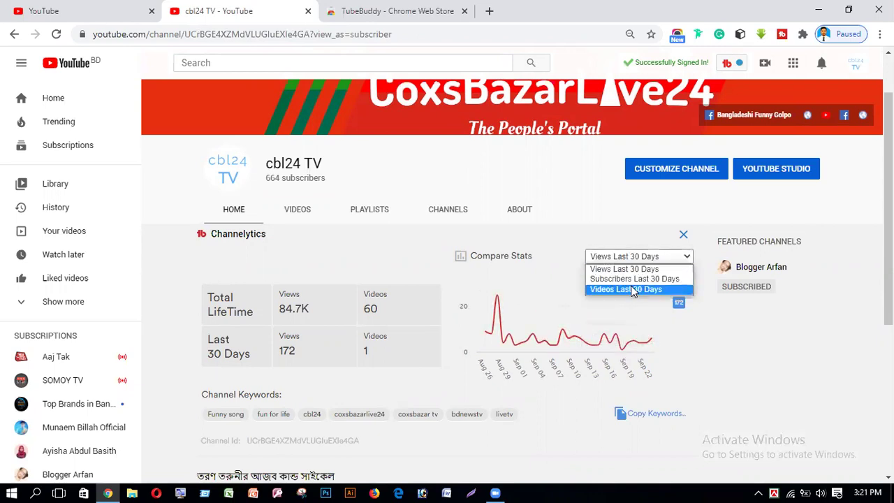
{"action": "left_click", "coordinate": [635, 290]}
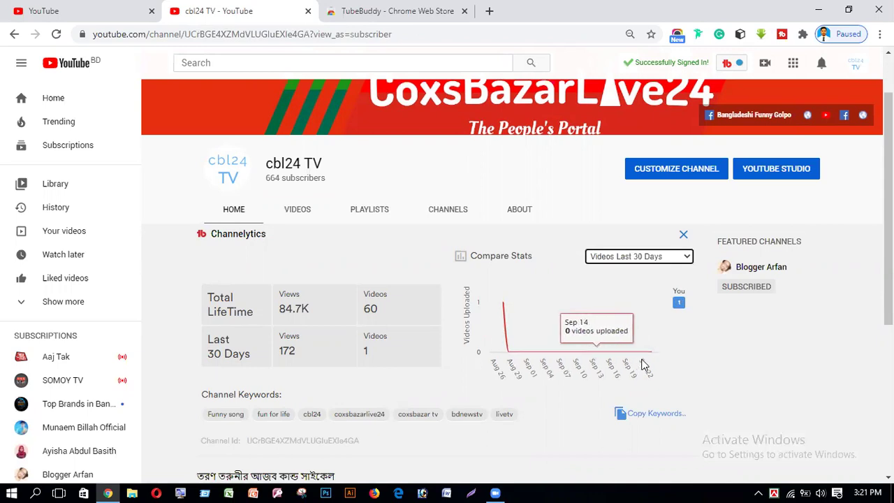
{"action": "mouse_move", "coordinate": [494, 306]}
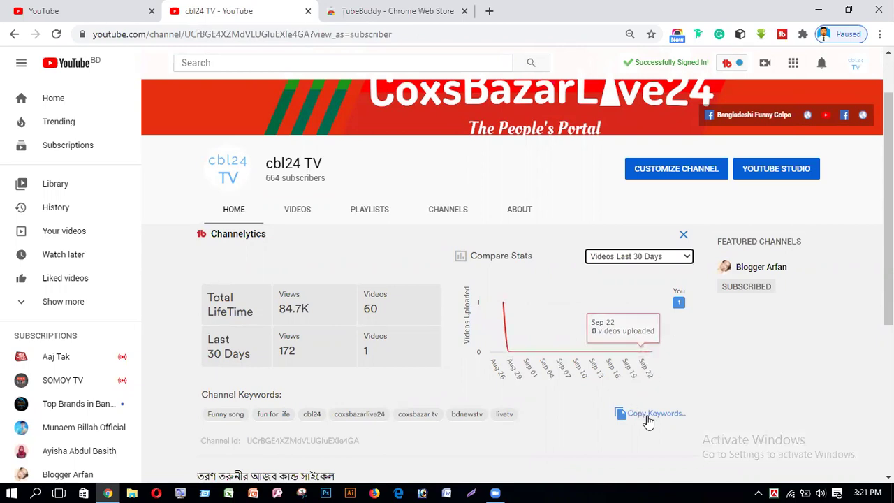
- Select the channel keywords and advance the Uploads row to older videos
{"action": "scroll", "coordinate": [654, 385], "scroll_direction": "down", "scroll_amount": 1}
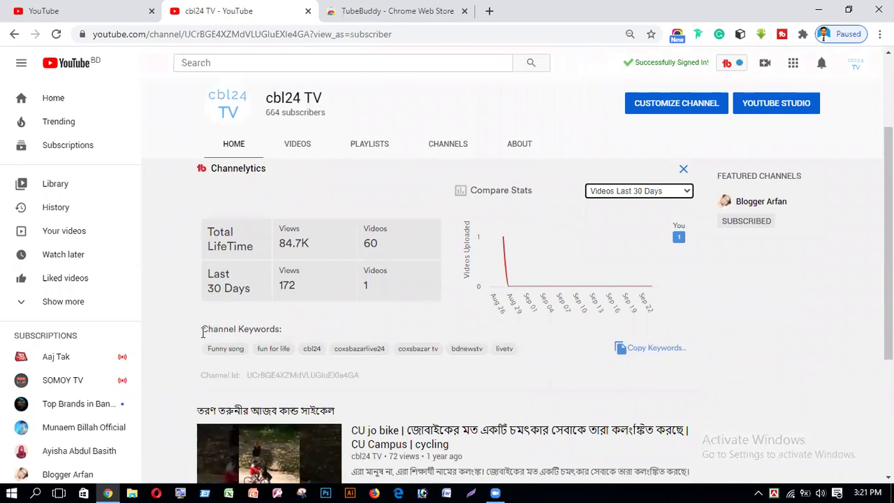
{"action": "left_click_drag", "start_coordinate": [207, 347], "coordinate": [519, 358]}
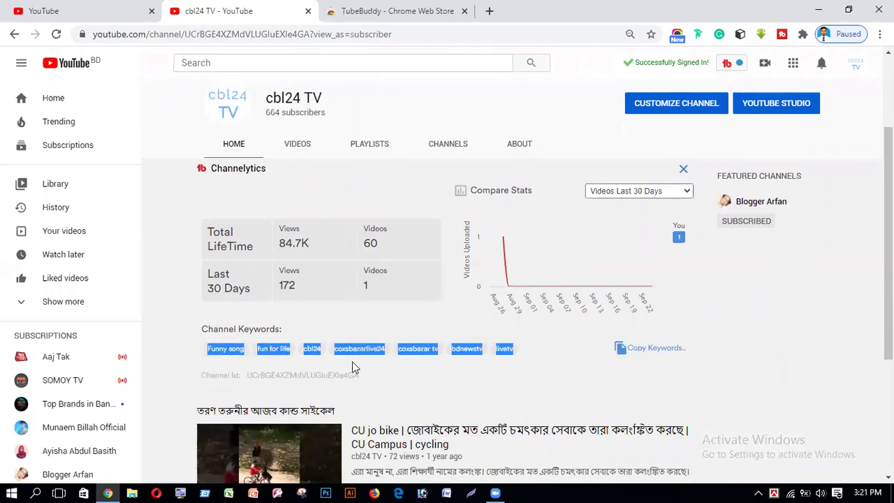
{"action": "scroll", "coordinate": [310, 298], "scroll_direction": "up", "scroll_amount": 1}
{"action": "scroll", "coordinate": [445, 300], "scroll_direction": "down", "scroll_amount": 4}
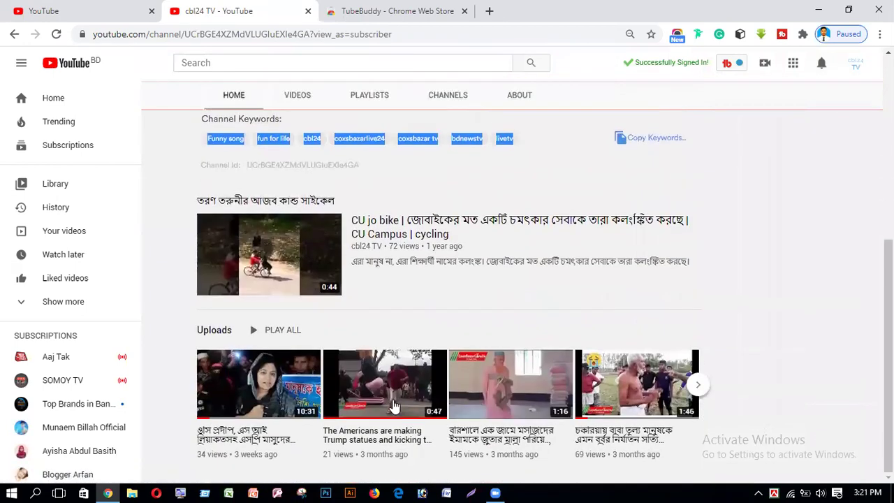
{"action": "scroll", "coordinate": [413, 375], "scroll_direction": "up", "scroll_amount": 4}
{"action": "scroll", "coordinate": [412, 375], "scroll_direction": "up", "scroll_amount": 1}
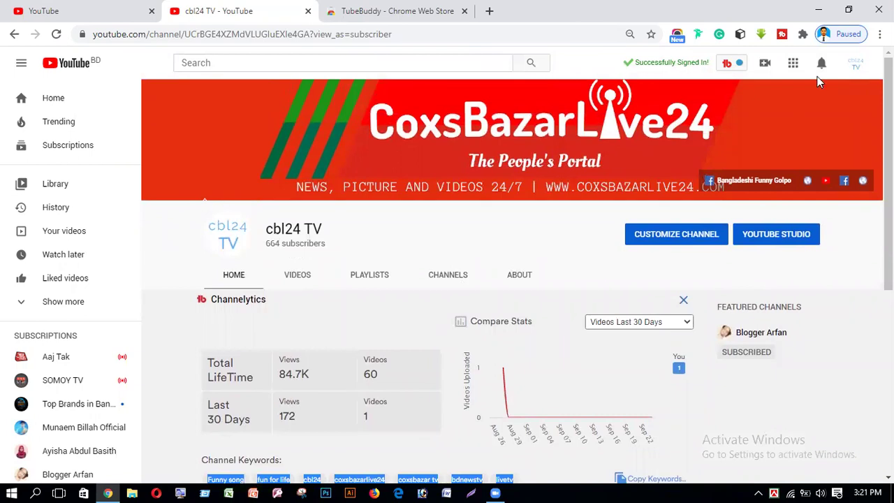
{"action": "scroll", "coordinate": [488, 239], "scroll_direction": "down", "scroll_amount": 5}
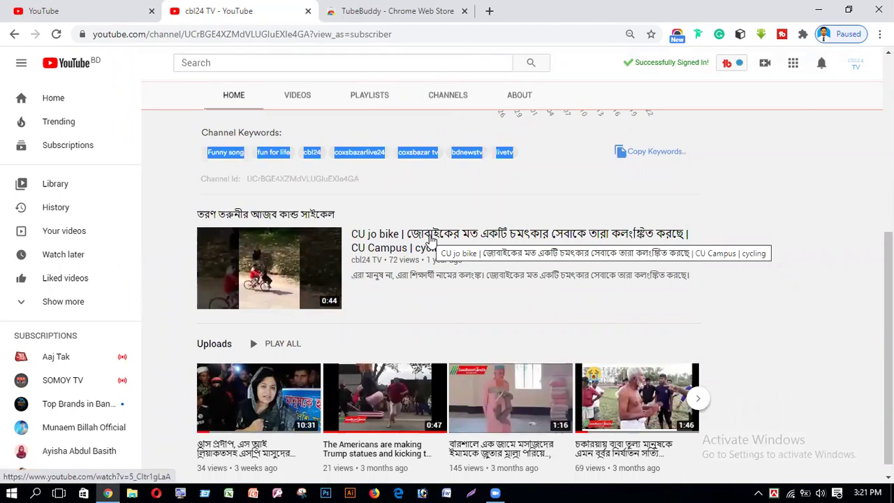
{"action": "scroll", "coordinate": [732, 238], "scroll_direction": "down", "scroll_amount": 1}
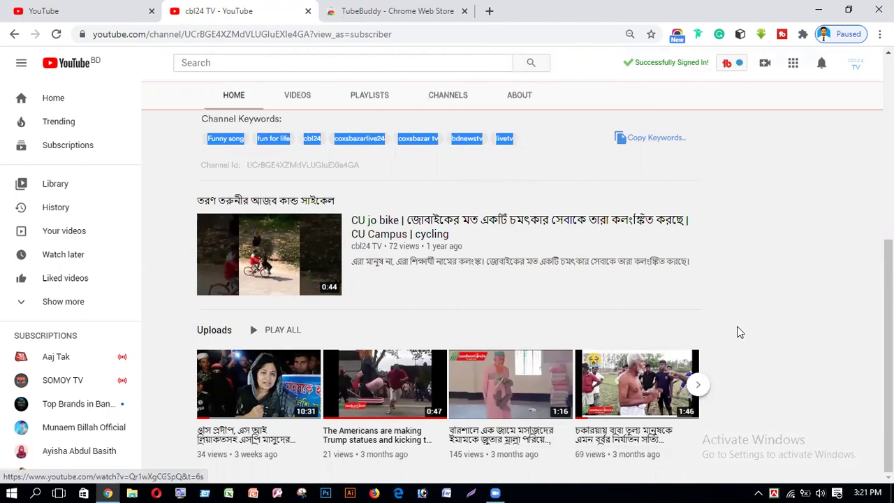
{"action": "left_click", "coordinate": [699, 387]}
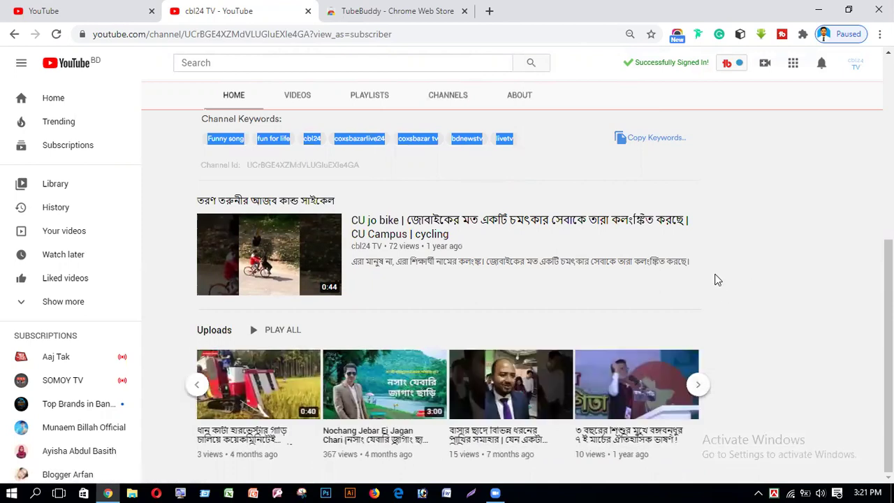
- Open the second upload in the row and pause it at 0:03
{"action": "left_click", "coordinate": [396, 445]}
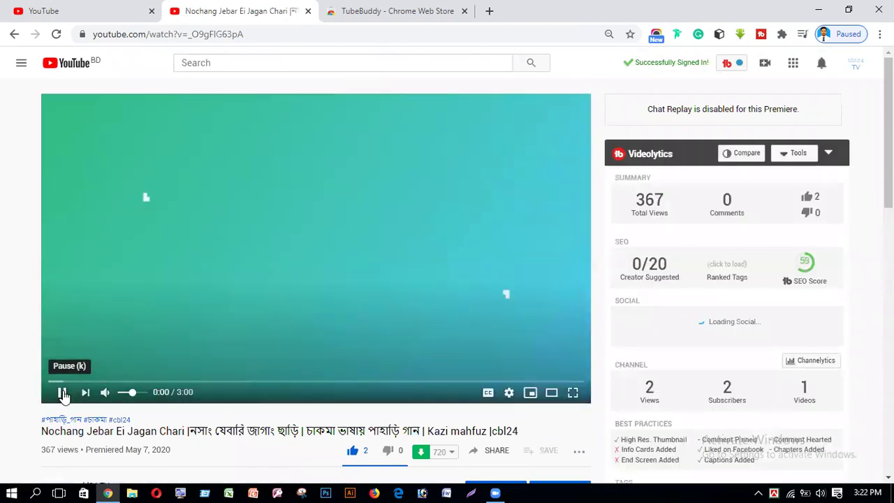
{"action": "left_click", "coordinate": [62, 393]}
{"action": "scroll", "coordinate": [235, 313], "scroll_direction": "down", "scroll_amount": 2}
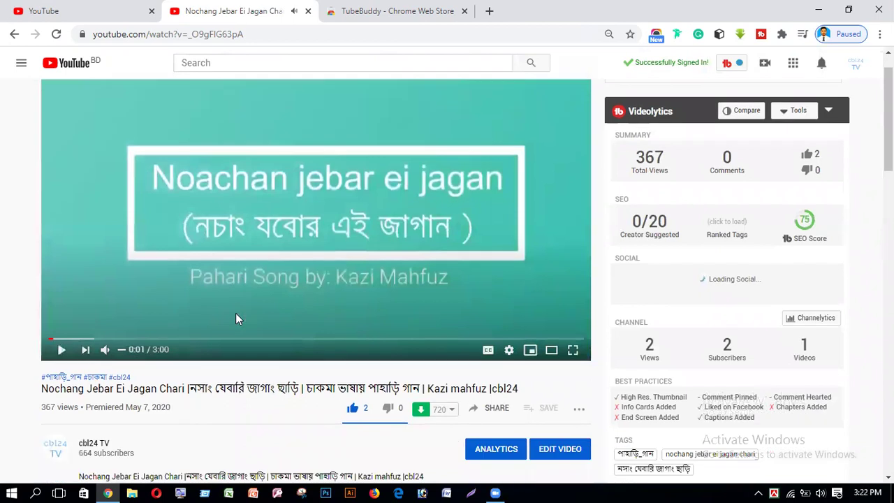
{"action": "left_click", "coordinate": [61, 262]}
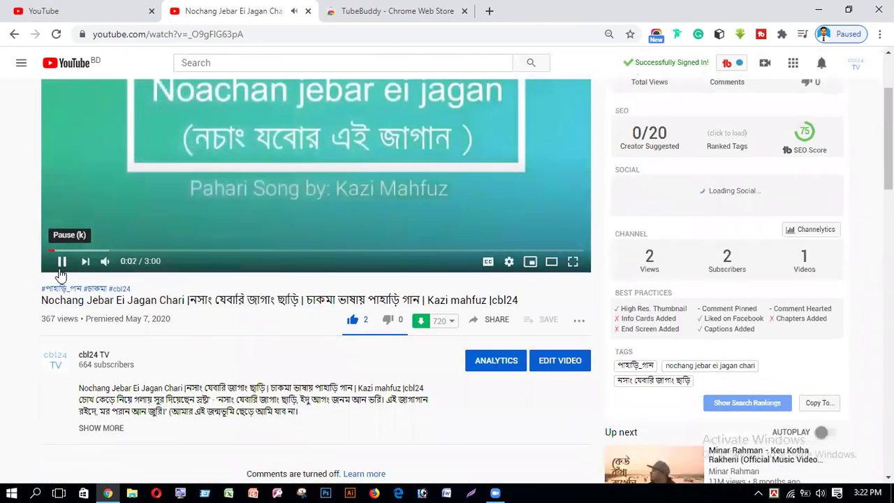
{"action": "left_click", "coordinate": [61, 262]}
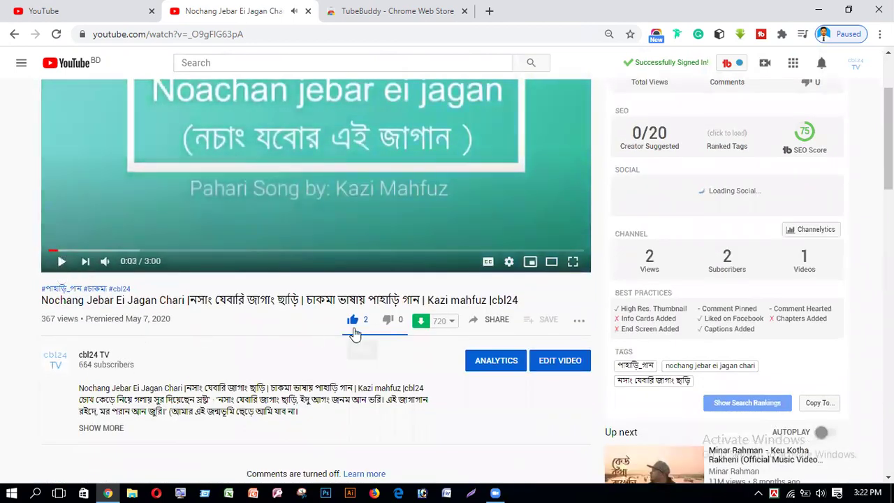
- Open this video's Analytics in YouTube Studio
{"action": "scroll", "coordinate": [498, 314], "scroll_direction": "down", "scroll_amount": 1}
{"action": "scroll", "coordinate": [402, 286], "scroll_direction": "down", "scroll_amount": 1}
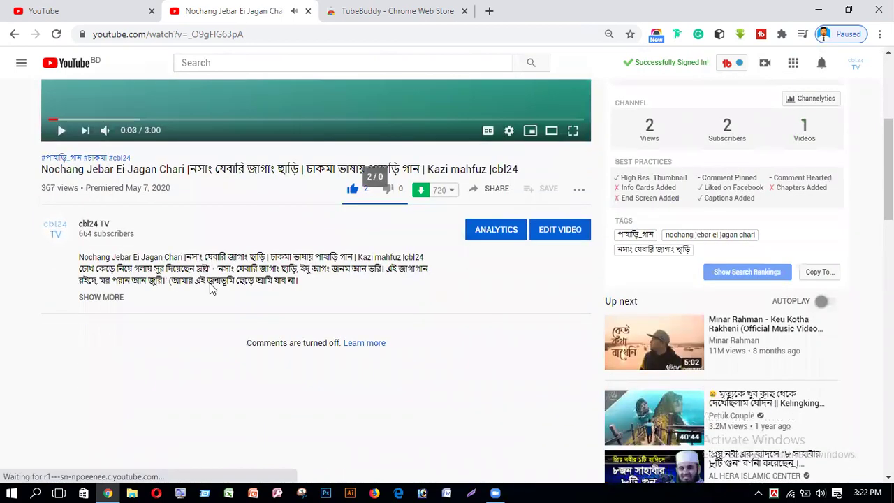
{"action": "left_click", "coordinate": [495, 233]}
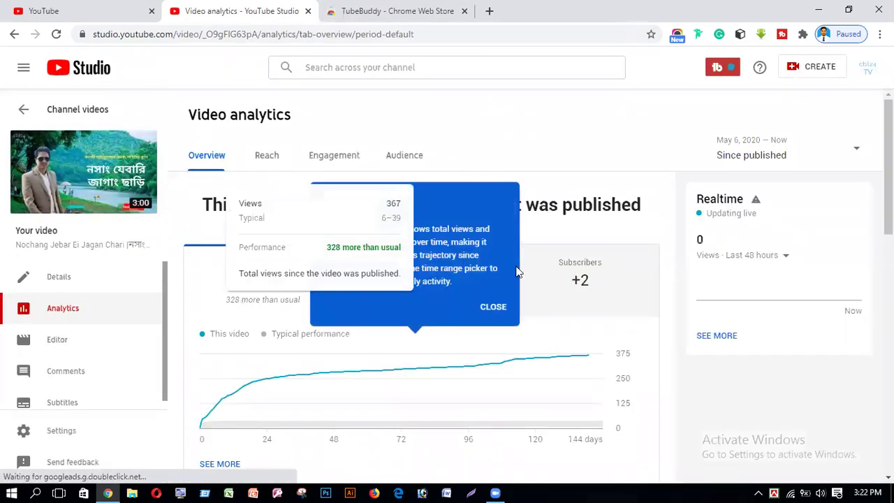
- Dismiss the cumulative chart tip and review the analytics charts (367 views, 2.9 watch hours)
{"action": "left_click", "coordinate": [493, 307]}
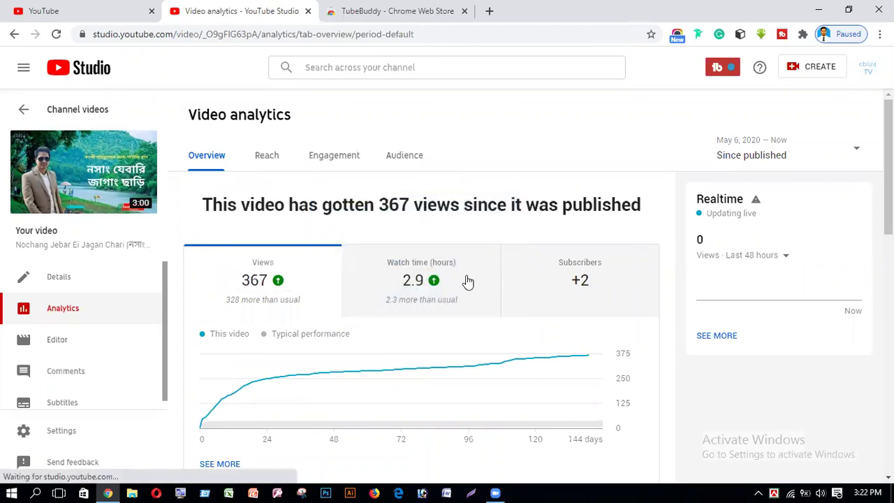
{"action": "scroll", "coordinate": [293, 360], "scroll_direction": "down", "scroll_amount": 2}
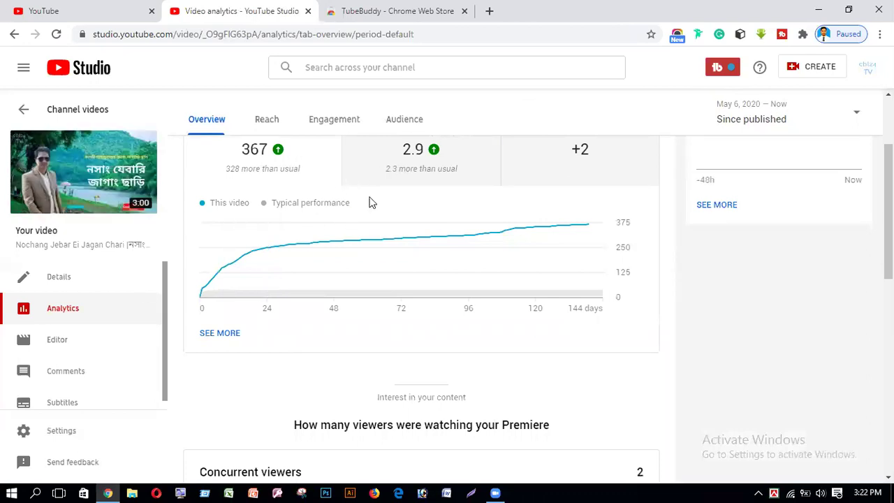
{"action": "scroll", "coordinate": [568, 250], "scroll_direction": "down", "scroll_amount": 5}
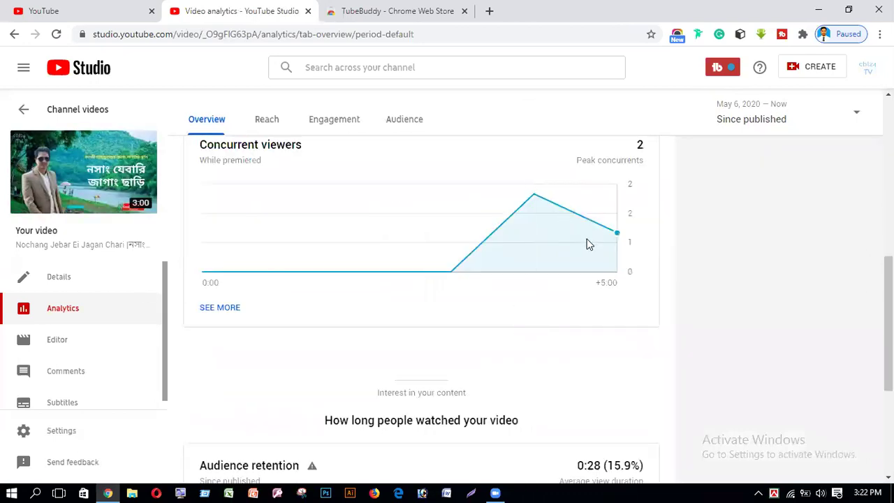
{"action": "scroll", "coordinate": [586, 243], "scroll_direction": "down", "scroll_amount": 3}
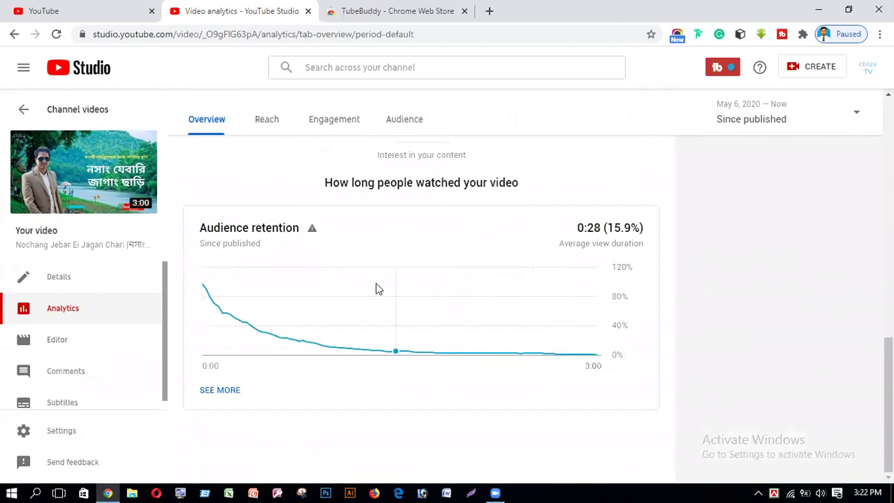
{"action": "scroll", "coordinate": [529, 257], "scroll_direction": "up", "scroll_amount": 4}
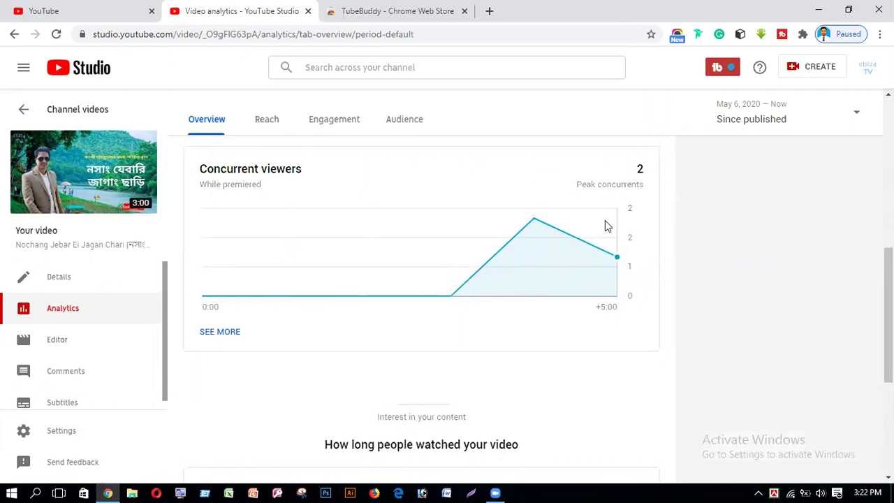
{"action": "scroll", "coordinate": [606, 225], "scroll_direction": "up", "scroll_amount": 5}
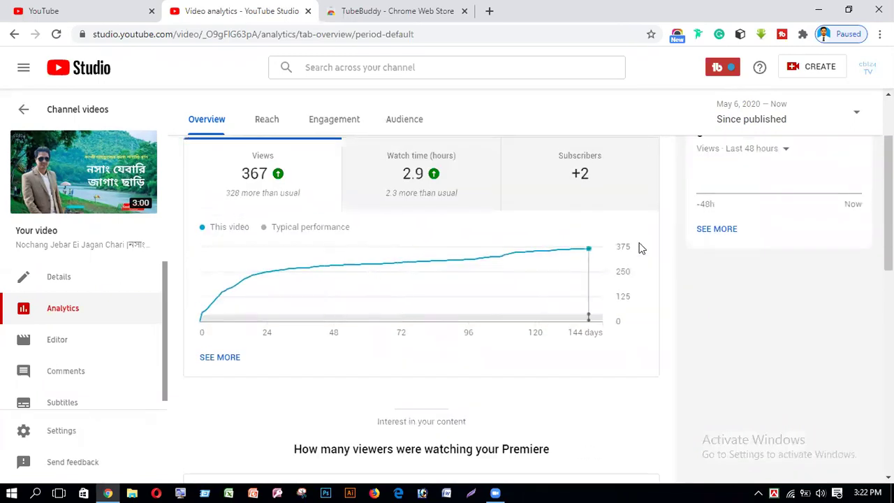
{"action": "scroll", "coordinate": [641, 248], "scroll_direction": "up", "scroll_amount": 2}
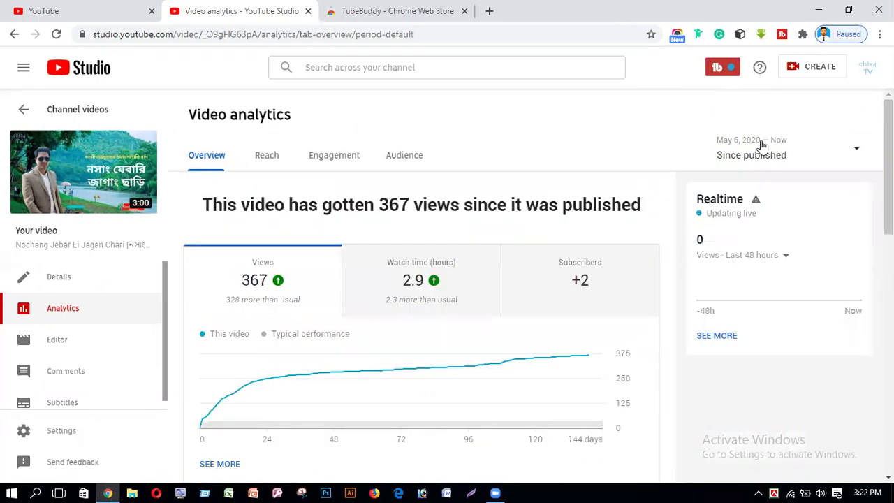
- Look at the video's Editor, return to Analytics, then go back to Channel videos
{"action": "left_click", "coordinate": [102, 344]}
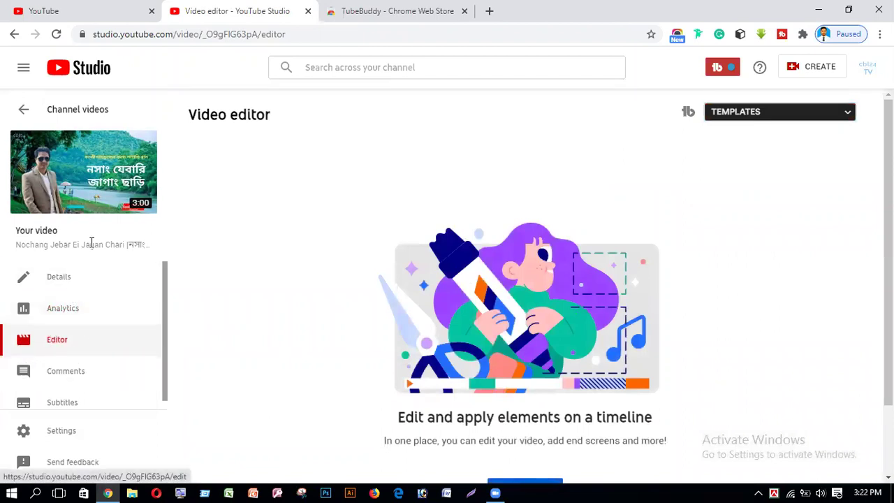
{"action": "scroll", "coordinate": [70, 293], "scroll_direction": "down", "scroll_amount": 1}
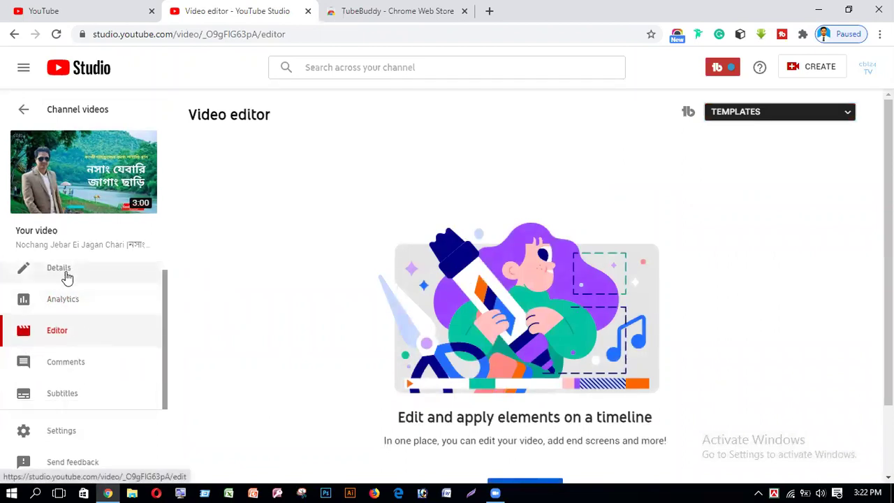
{"action": "scroll", "coordinate": [84, 321], "scroll_direction": "up", "scroll_amount": 1}
{"action": "left_click", "coordinate": [15, 35]}
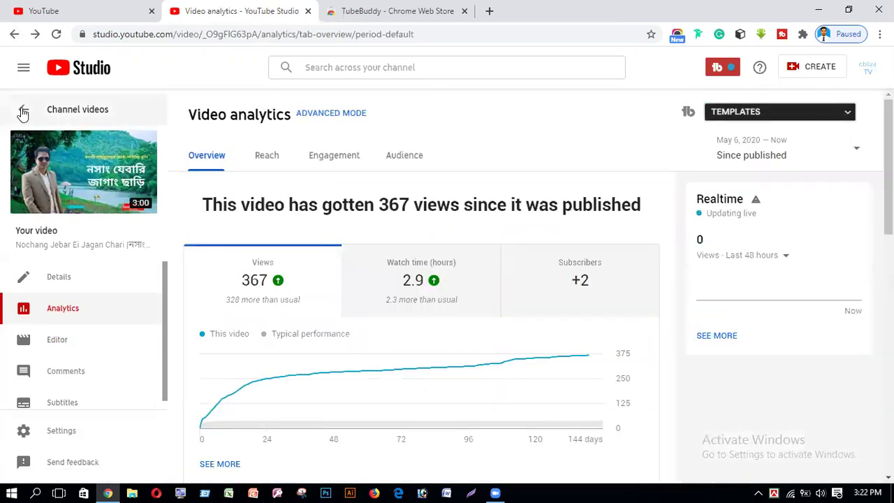
{"action": "left_click", "coordinate": [23, 114]}
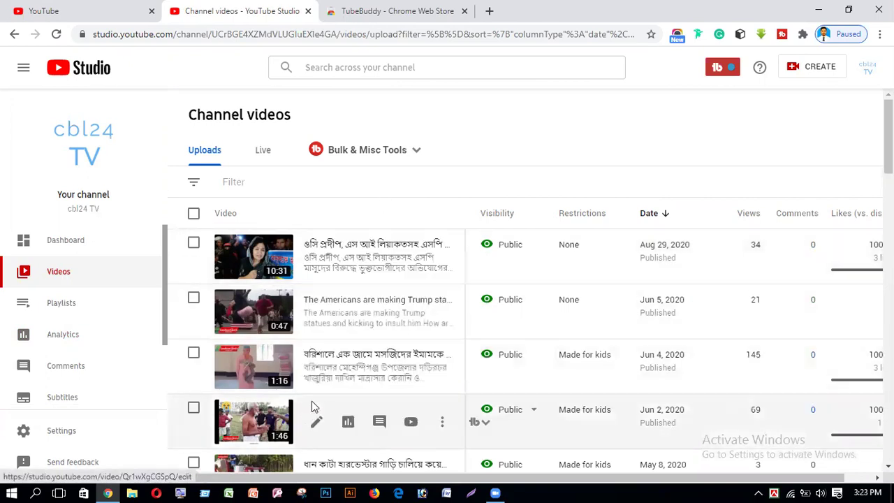
- Scroll Channel videos down to the May 7 Nochang Jebar Ei Jagan Chari row with 367 views
{"action": "scroll", "coordinate": [318, 405], "scroll_direction": "down", "scroll_amount": 2}
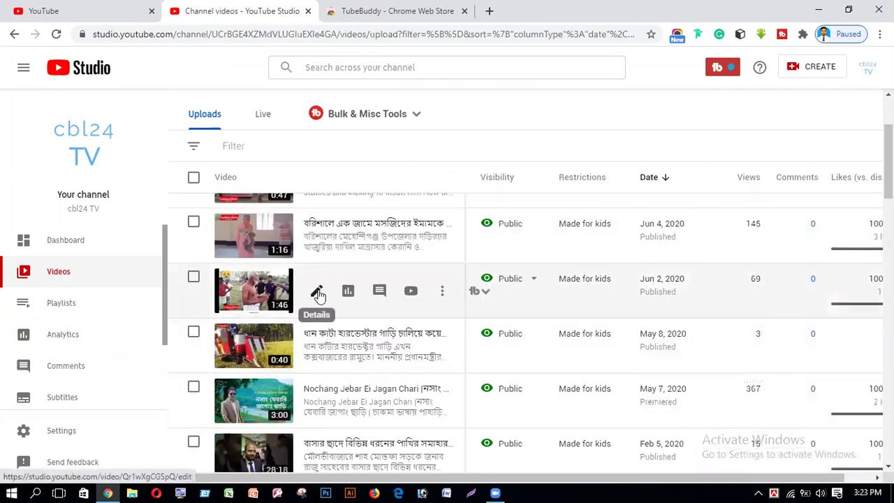
{"action": "scroll", "coordinate": [321, 326], "scroll_direction": "down", "scroll_amount": 1}
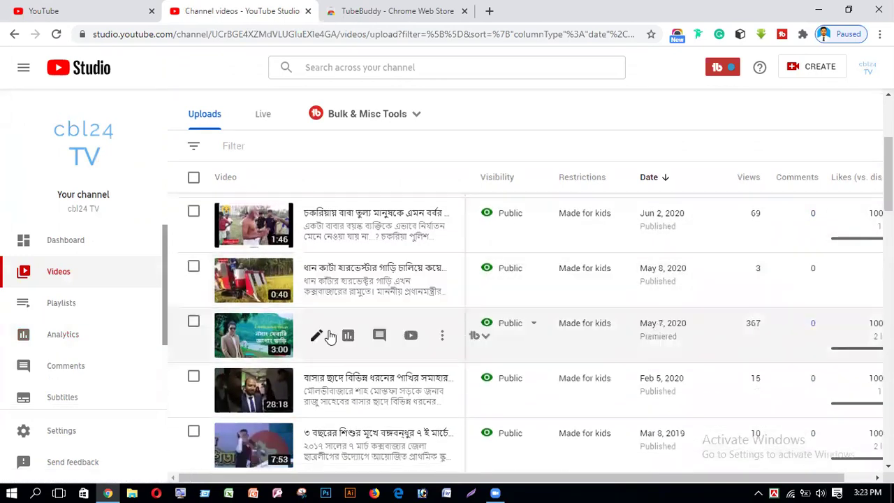
{"action": "scroll", "coordinate": [331, 335], "scroll_direction": "down", "scroll_amount": 1}
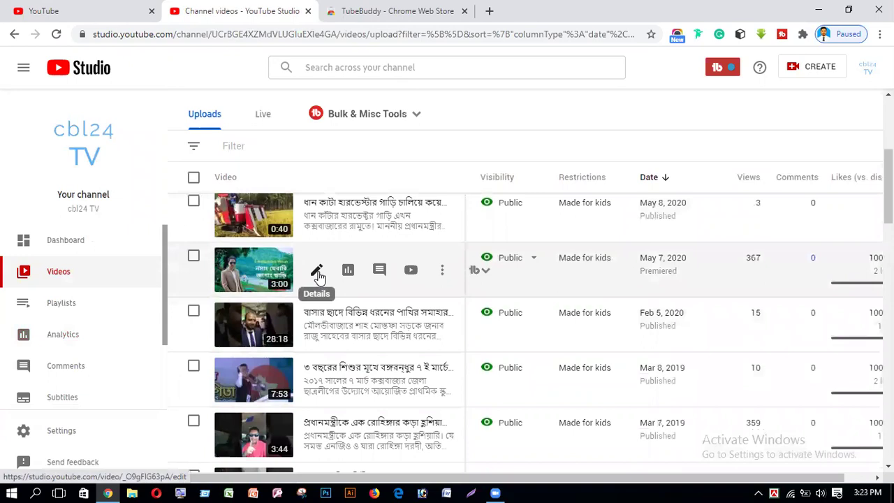
- Open the Nochang Jebar Ei Jagan Chari video's details and browse the TubeBuddy Tools menu
{"action": "left_click", "coordinate": [317, 271]}
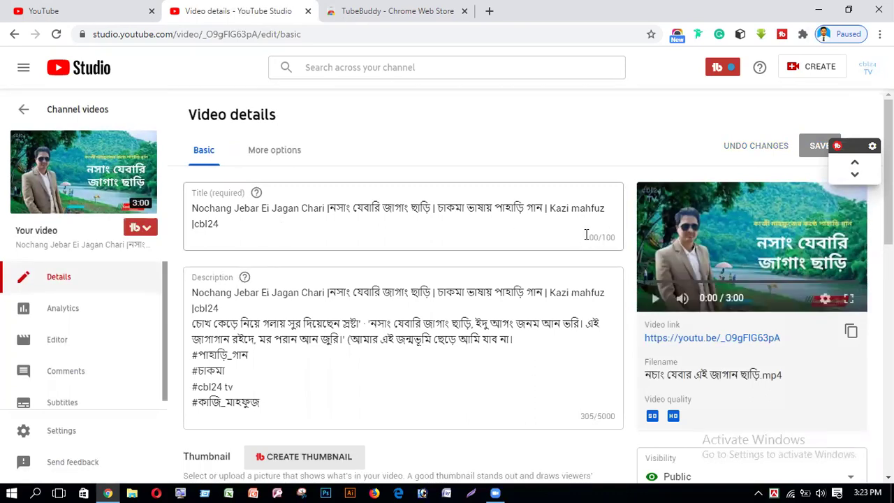
{"action": "left_click", "coordinate": [146, 230]}
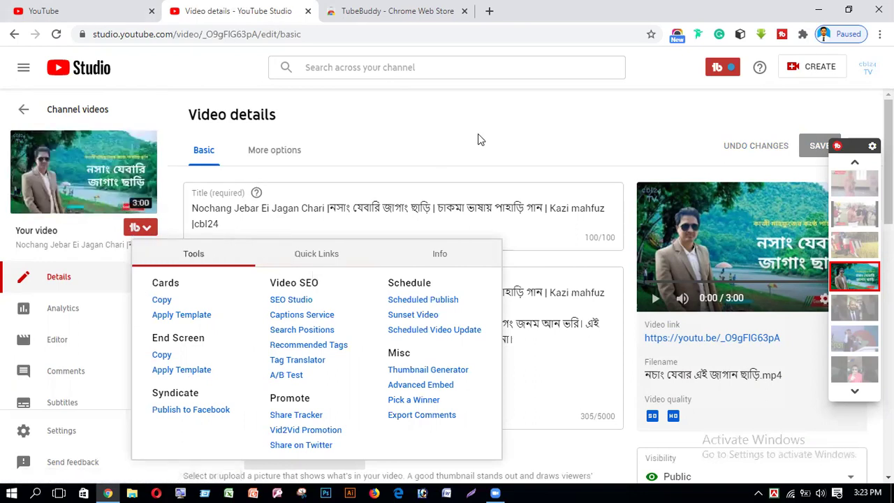
{"action": "left_click", "coordinate": [237, 213]}
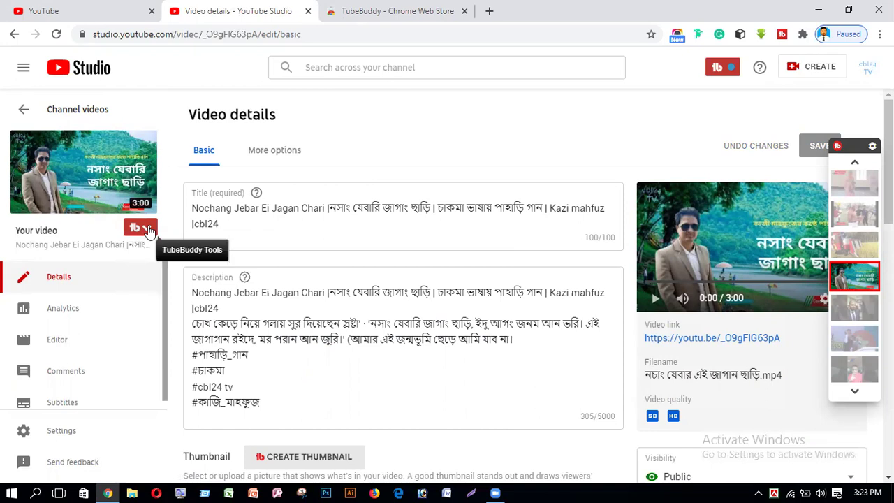
{"action": "left_click", "coordinate": [149, 230]}
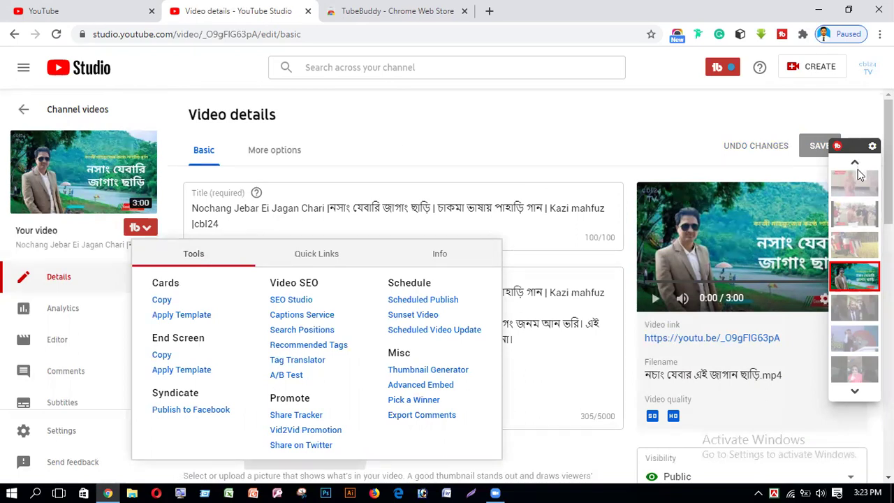
{"action": "left_click", "coordinate": [824, 173]}
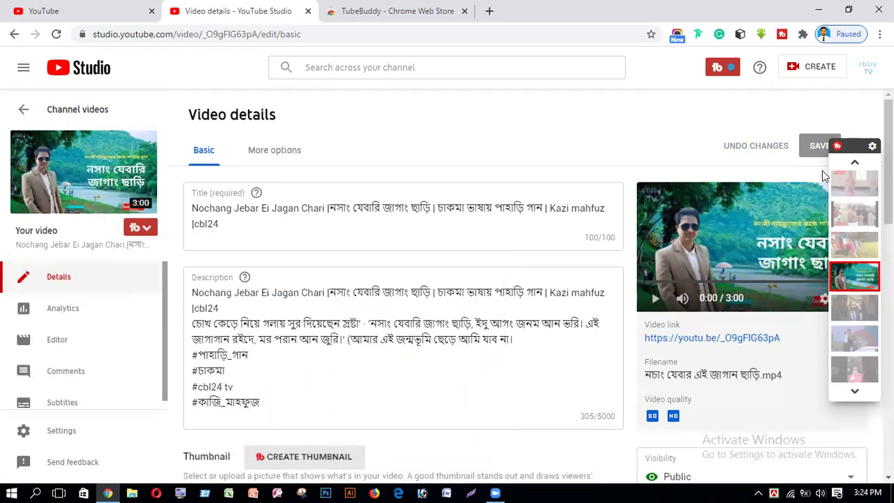
- Page through the TubeBuddy thumbnail strip and open the 0:29 clip's details page
{"action": "double_click", "coordinate": [860, 162]}
{"action": "left_click", "coordinate": [860, 162]}
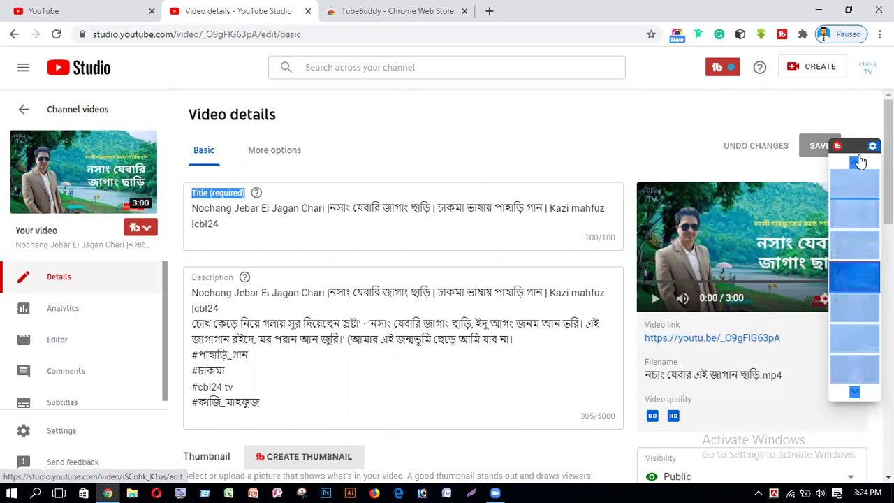
{"action": "left_click", "coordinate": [838, 149]}
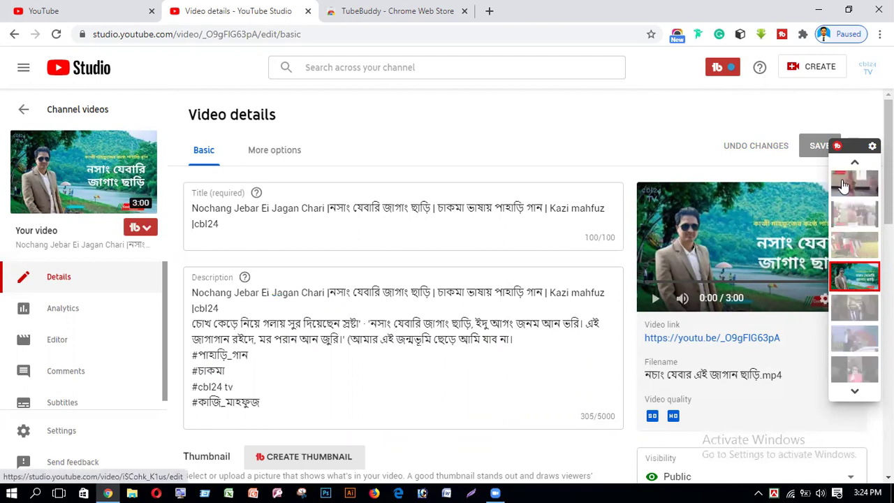
{"action": "scroll", "coordinate": [660, 251], "scroll_direction": "down", "scroll_amount": 2}
{"action": "scroll", "coordinate": [755, 218], "scroll_direction": "up", "scroll_amount": 1}
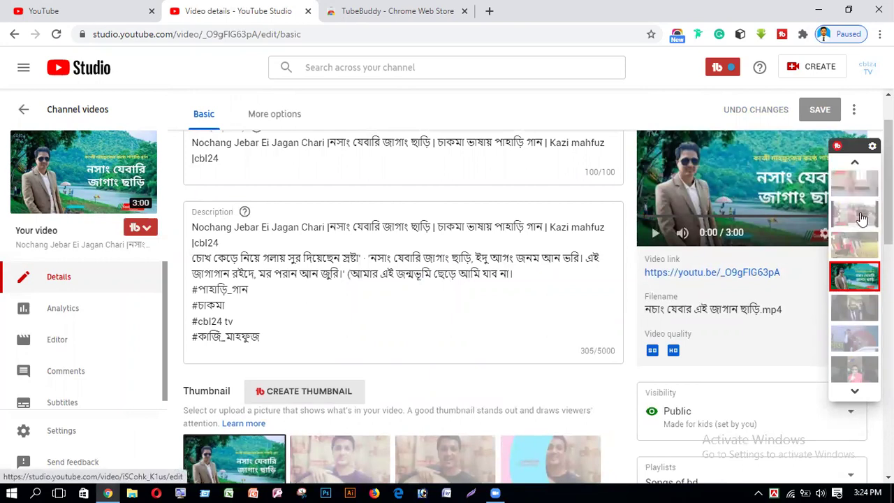
{"action": "left_click", "coordinate": [855, 391]}
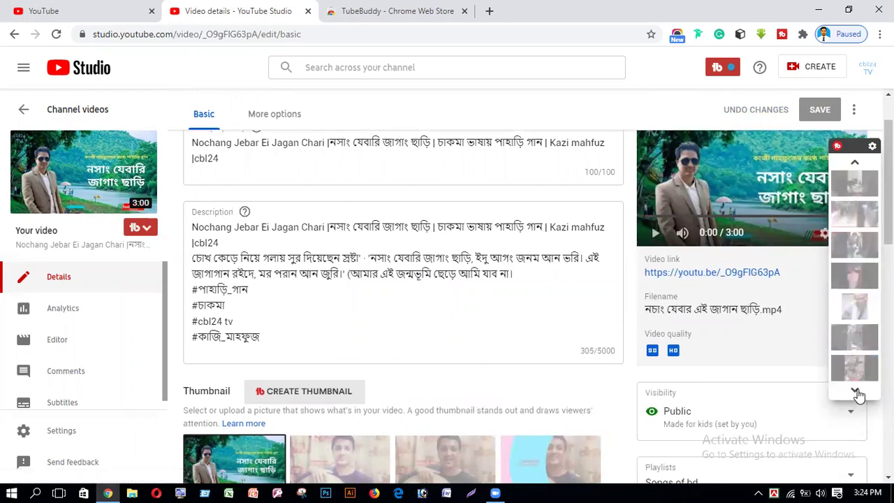
{"action": "left_click", "coordinate": [858, 393]}
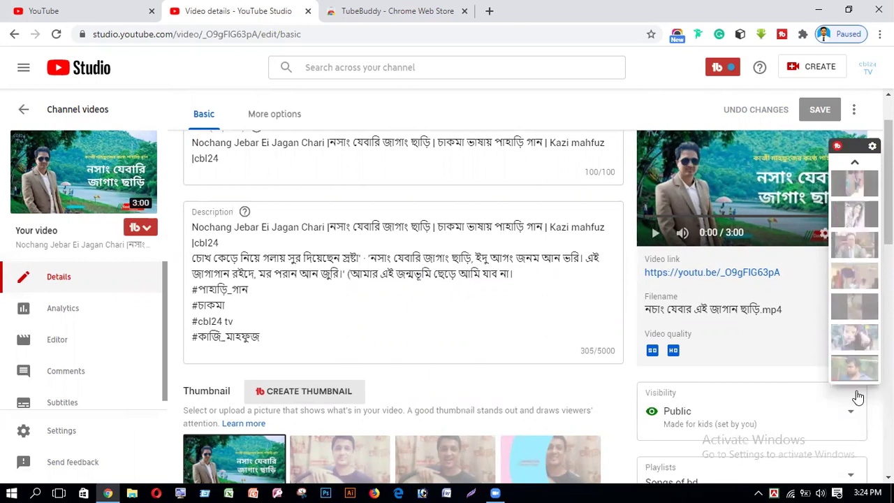
{"action": "left_click", "coordinate": [857, 168]}
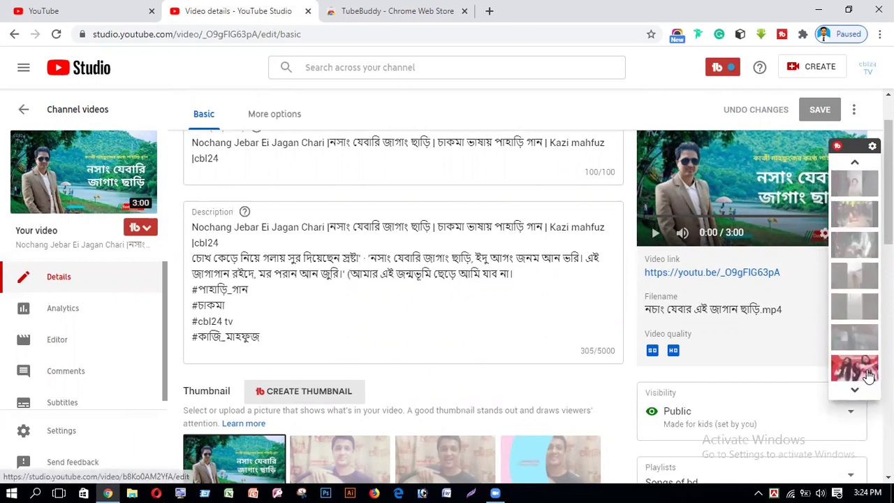
{"action": "left_click", "coordinate": [857, 341]}
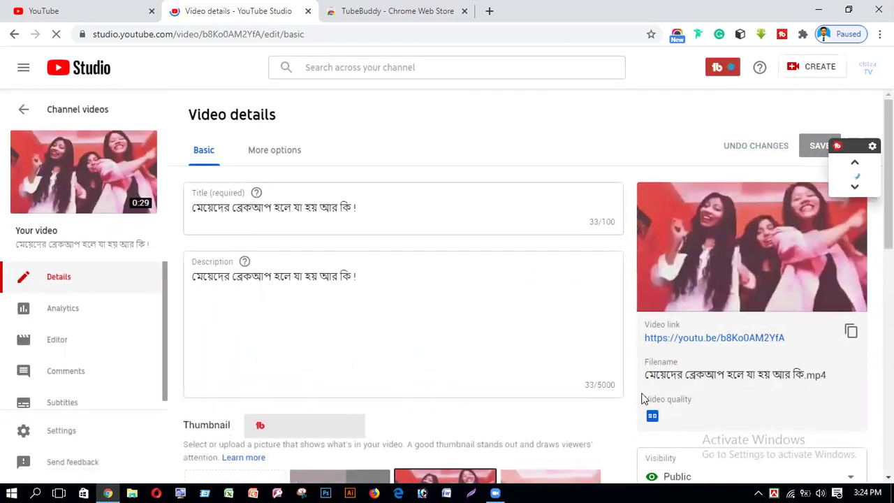
- Review the 0:29 clip's details page: Bengali title, description and Public visibility
{"action": "scroll", "coordinate": [643, 397], "scroll_direction": "down", "scroll_amount": 2}
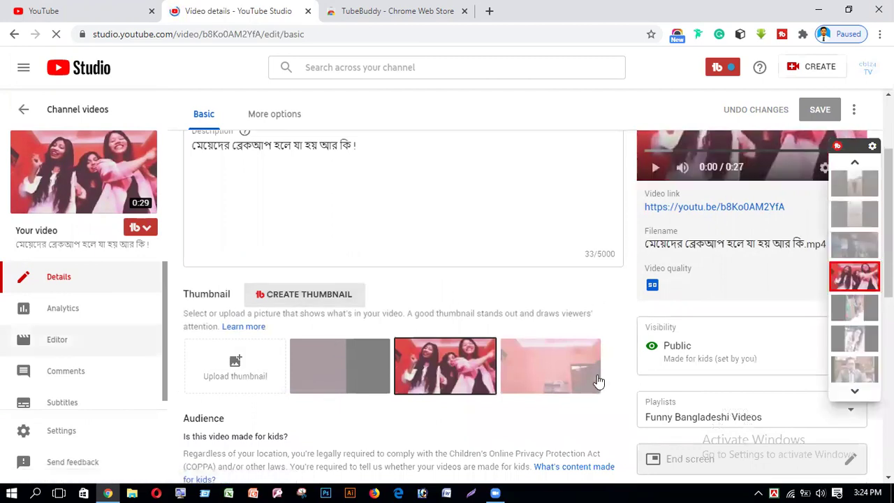
{"action": "scroll", "coordinate": [729, 400], "scroll_direction": "down", "scroll_amount": 1}
{"action": "scroll", "coordinate": [738, 335], "scroll_direction": "down", "scroll_amount": 1}
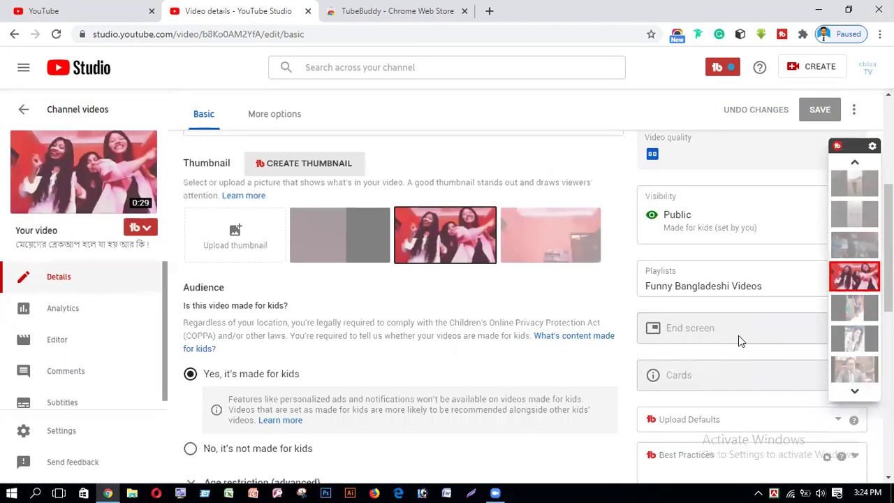
{"action": "scroll", "coordinate": [714, 337], "scroll_direction": "down", "scroll_amount": 1}
{"action": "scroll", "coordinate": [714, 338], "scroll_direction": "up", "scroll_amount": 4}
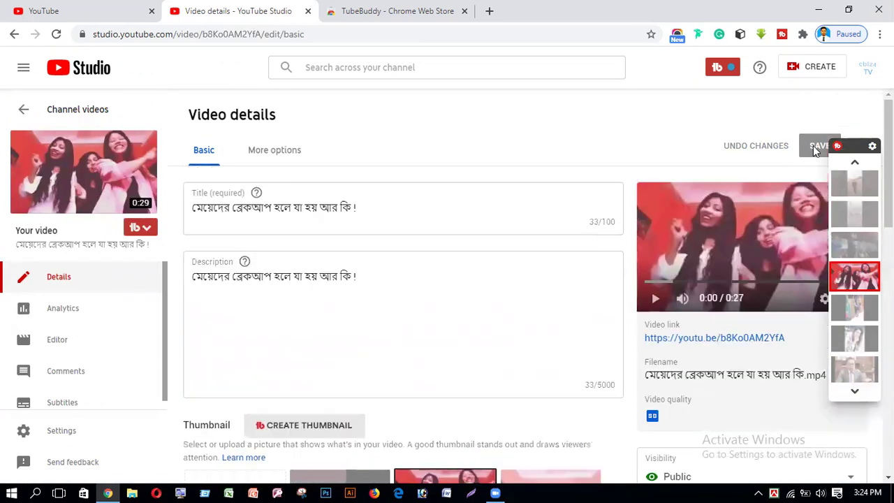
{"action": "scroll", "coordinate": [419, 294], "scroll_direction": "down", "scroll_amount": 2}
{"action": "scroll", "coordinate": [349, 265], "scroll_direction": "down", "scroll_amount": 1}
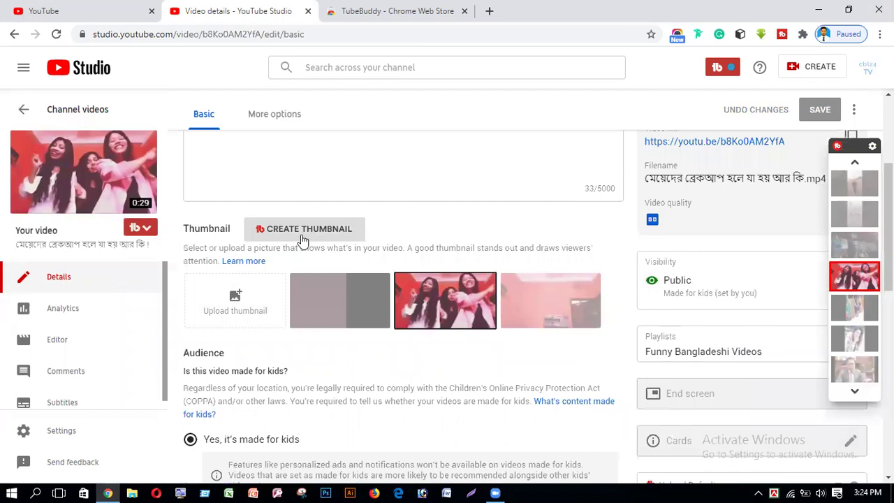
{"action": "scroll", "coordinate": [209, 237], "scroll_direction": "up", "scroll_amount": 3}
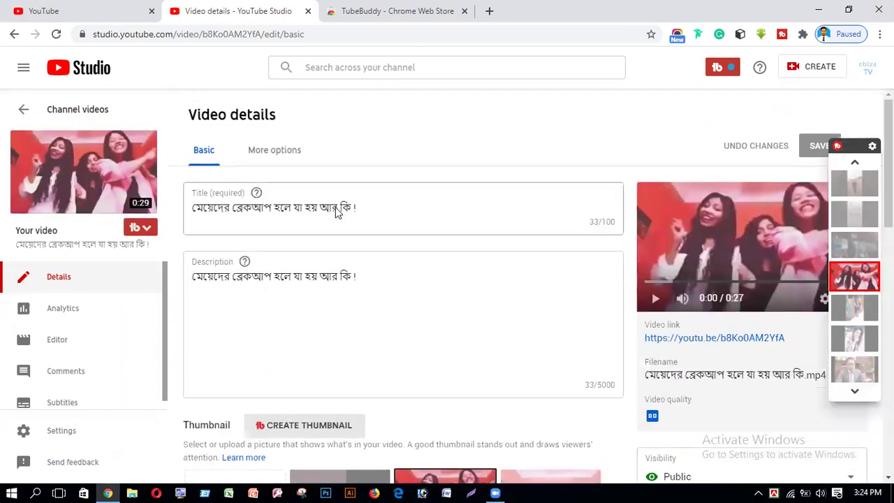
{"action": "left_click", "coordinate": [310, 211]}
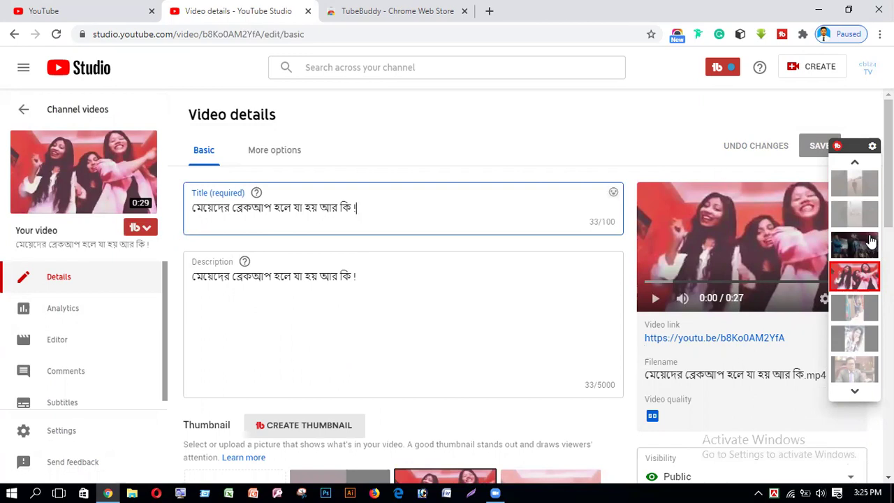
- Page through the thumbnail strip and open the 3:00 Nochang Jebar Ei Jagan Chari song's details
{"action": "left_click", "coordinate": [856, 395]}
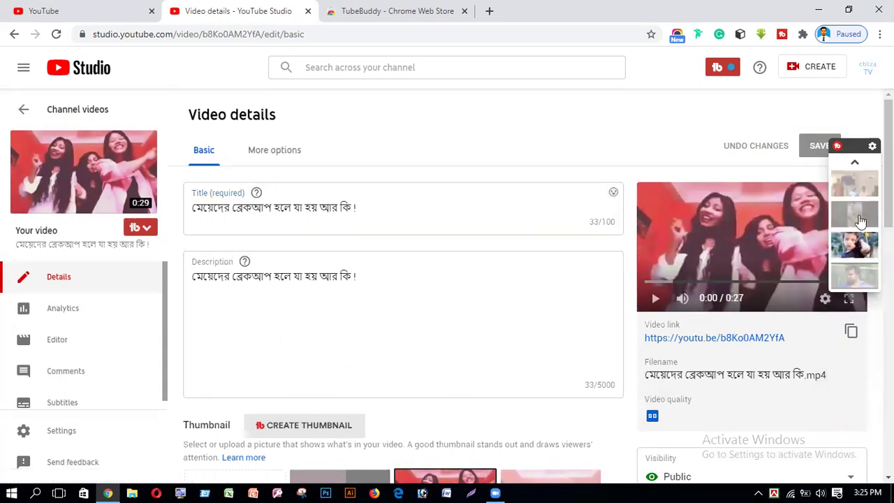
{"action": "left_click", "coordinate": [855, 164]}
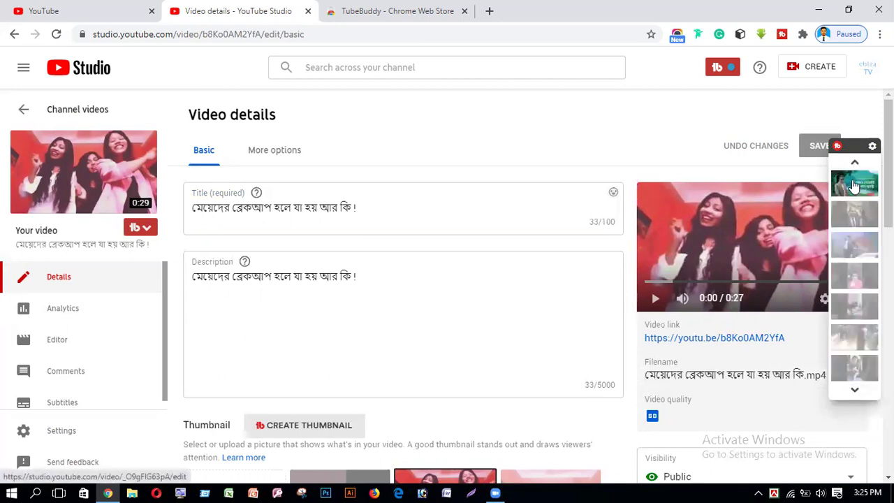
{"action": "left_click", "coordinate": [851, 190]}
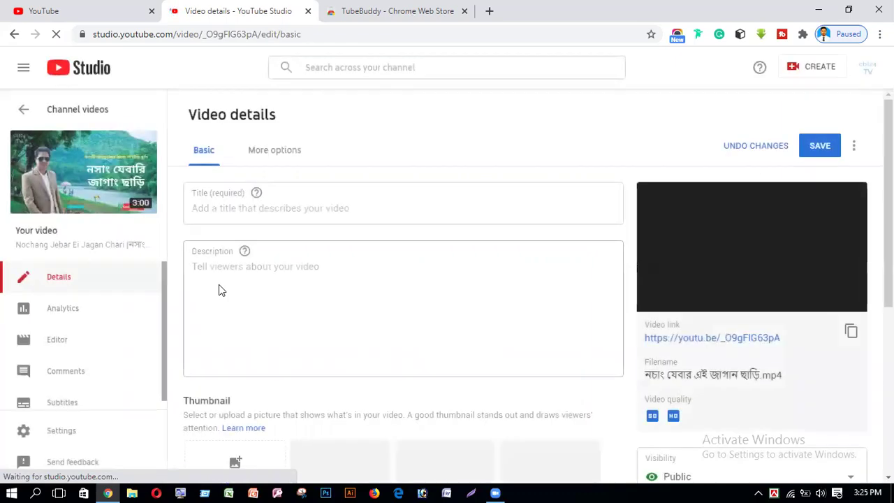
- Remove the extra space before the '|' separator after 'Chari' in the title
{"action": "scroll", "coordinate": [293, 365], "scroll_direction": "down", "scroll_amount": 2}
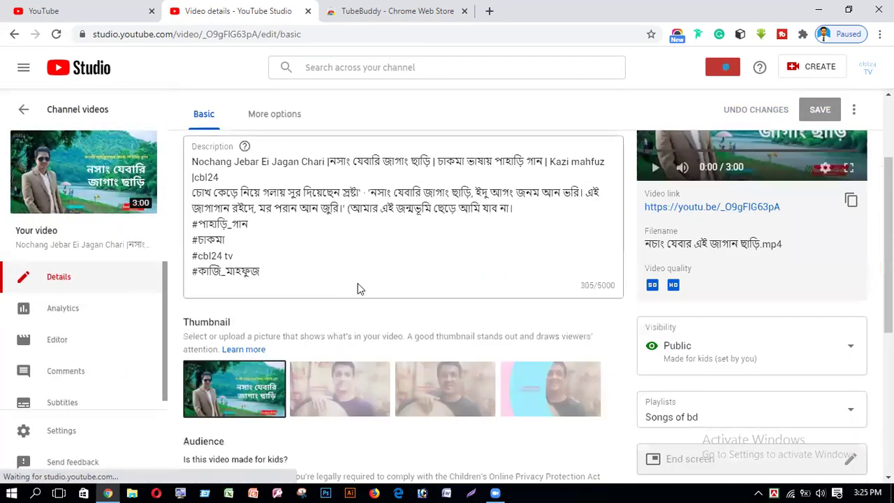
{"action": "scroll", "coordinate": [386, 412], "scroll_direction": "down", "scroll_amount": 2}
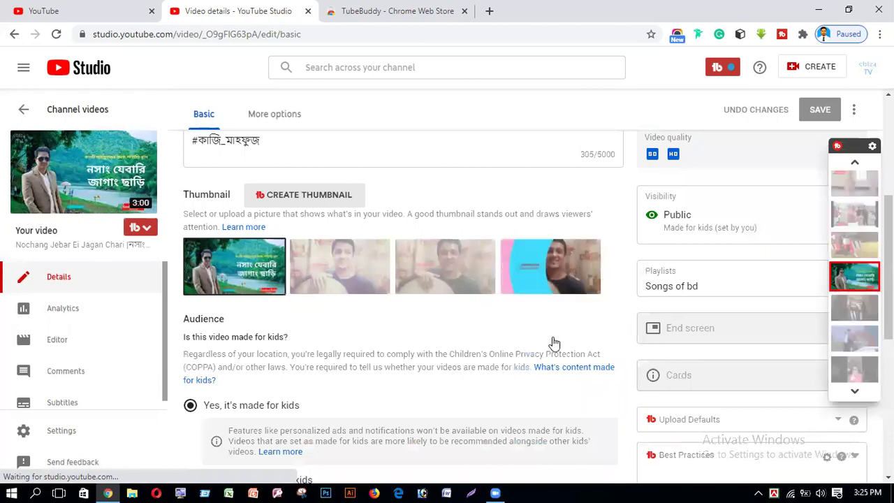
{"action": "scroll", "coordinate": [385, 280], "scroll_direction": "up", "scroll_amount": 4}
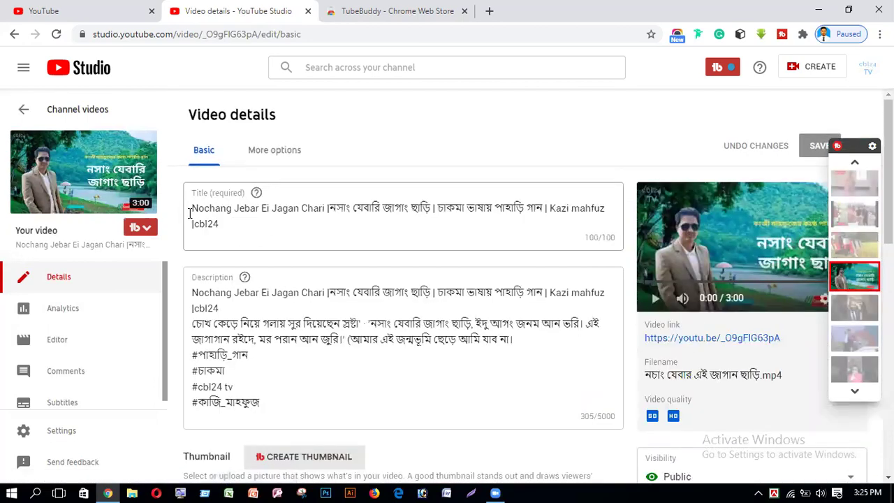
{"action": "triple_click", "coordinate": [191, 213]}
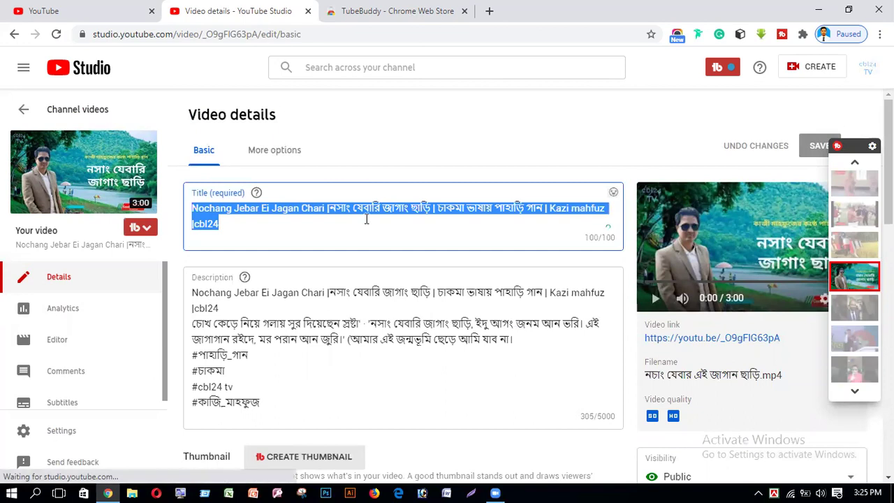
{"action": "key", "text": "End"}
{"action": "left_click", "coordinate": [330, 206]}
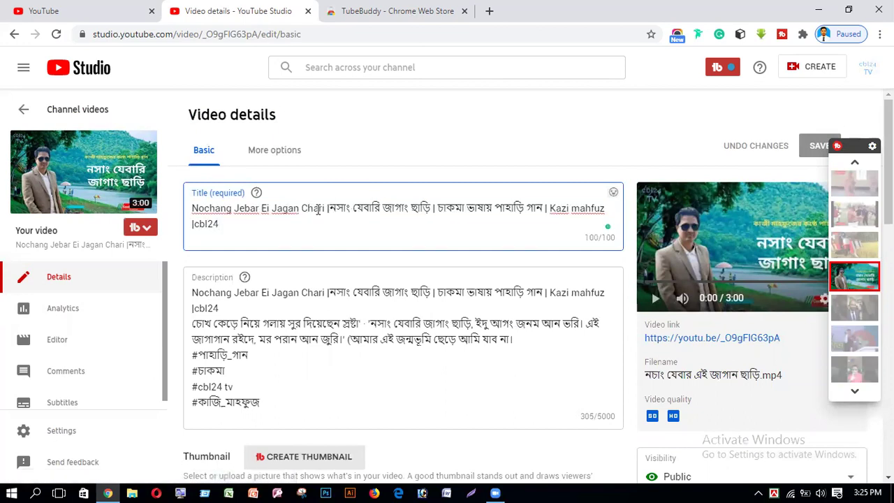
{"action": "left_click_drag", "start_coordinate": [325, 207], "coordinate": [190, 210]}
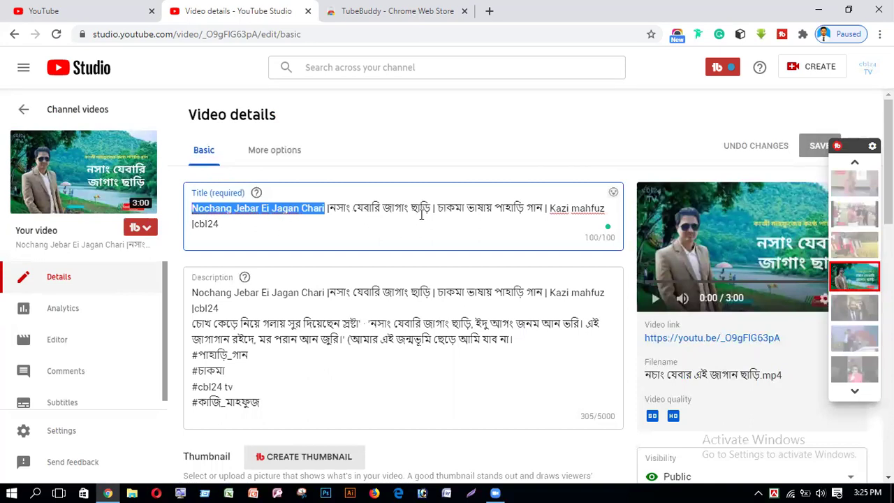
{"action": "left_click", "coordinate": [332, 207]}
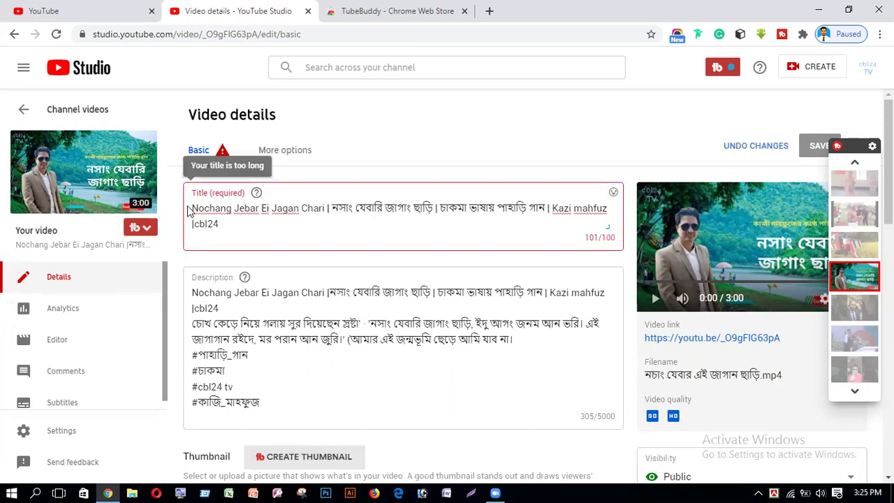
{"action": "left_click", "coordinate": [223, 223]}
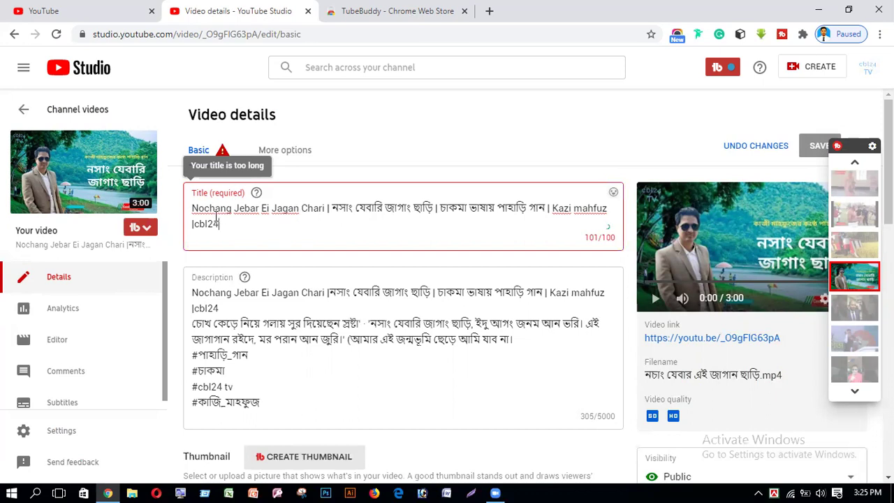
{"action": "double_click", "coordinate": [331, 208]}
{"action": "key", "text": "BackSpace"}
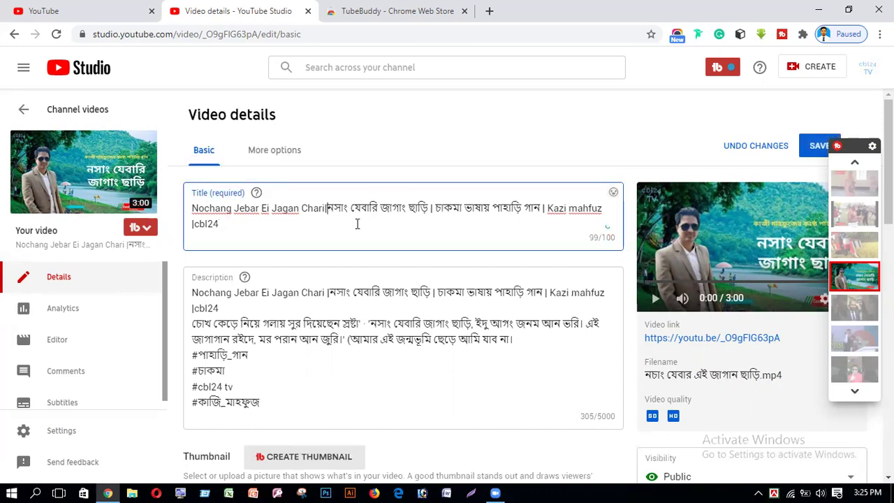
{"action": "type", "text": "|"}
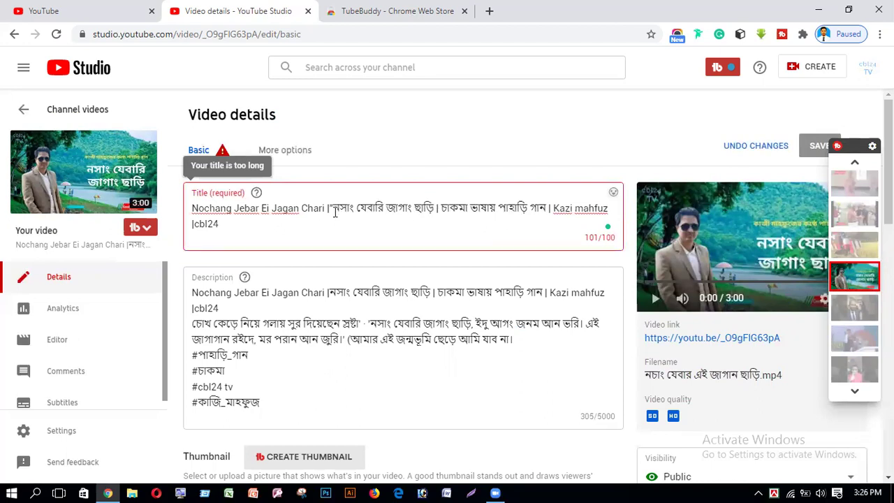
{"action": "key", "text": "BackSpace"}
- Delete the space before 'Kazi' so the title counter reads 100/100
{"action": "left_click", "coordinate": [435, 208]}
{"action": "left_click", "coordinate": [555, 208]}
{"action": "key", "text": "BackSpace"}
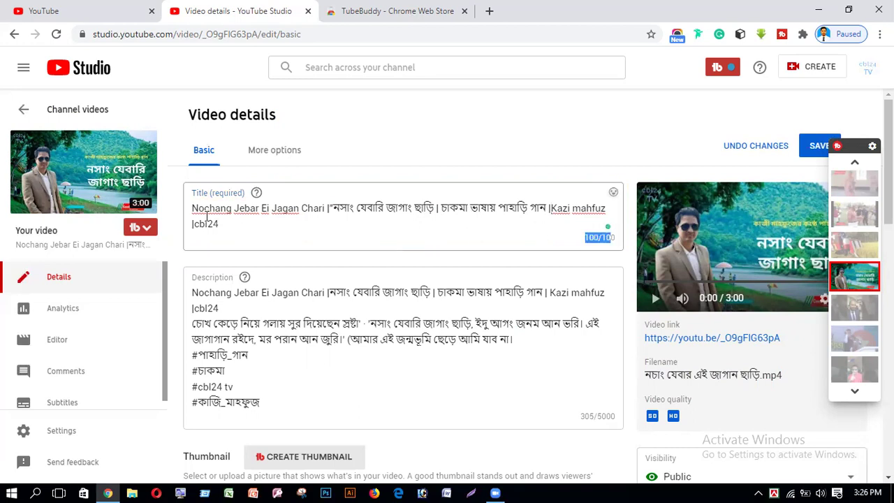
{"action": "left_click_drag", "start_coordinate": [189, 207], "coordinate": [584, 245]}
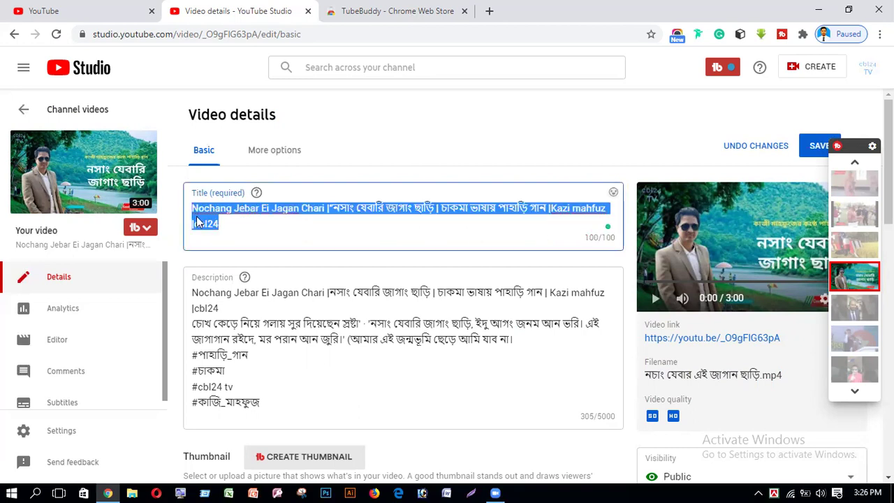
{"action": "left_click", "coordinate": [238, 226]}
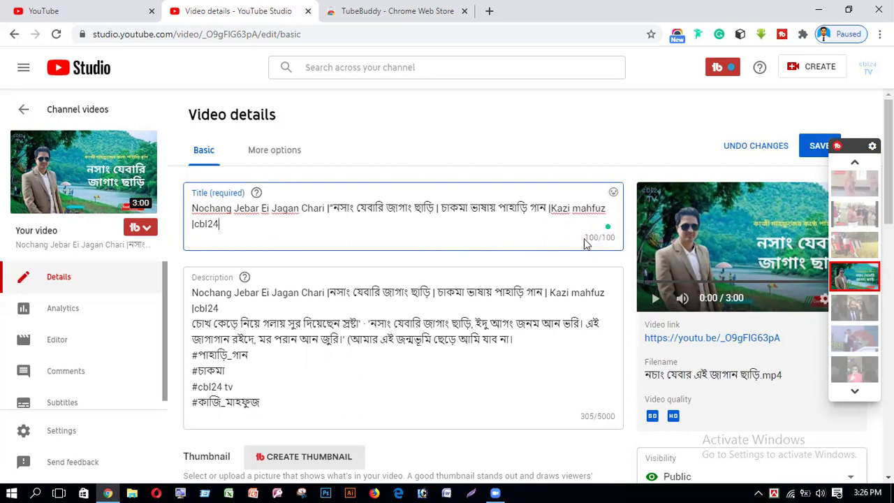
{"action": "type", "text": "g"}
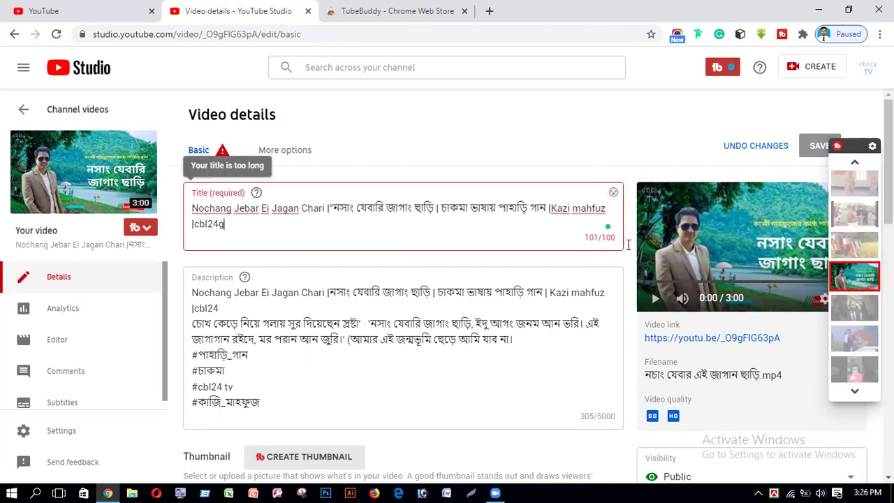
{"action": "key", "text": "ctrl+a"}
{"action": "left_click", "coordinate": [264, 227]}
{"action": "key", "text": "BackSpace"}
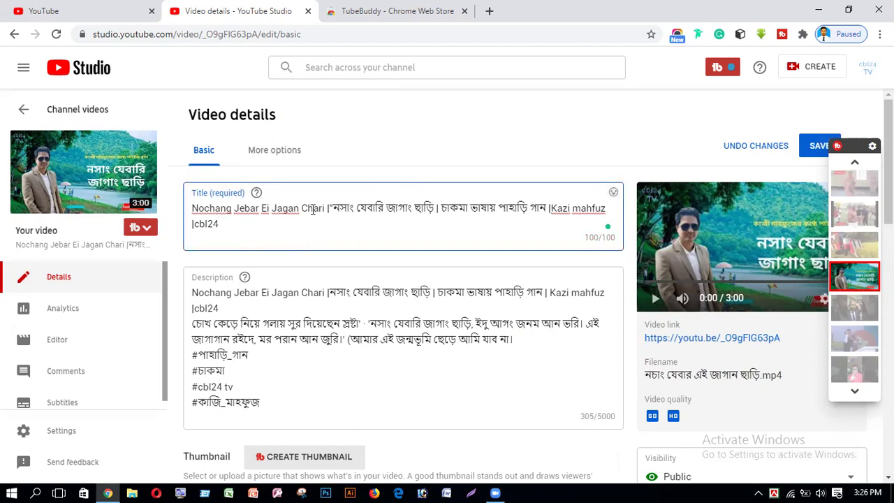
- Insert a blank line above the description's hashtag block, bringing it to 306/5000 characters
{"action": "scroll", "coordinate": [265, 235], "scroll_direction": "down", "scroll_amount": 2}
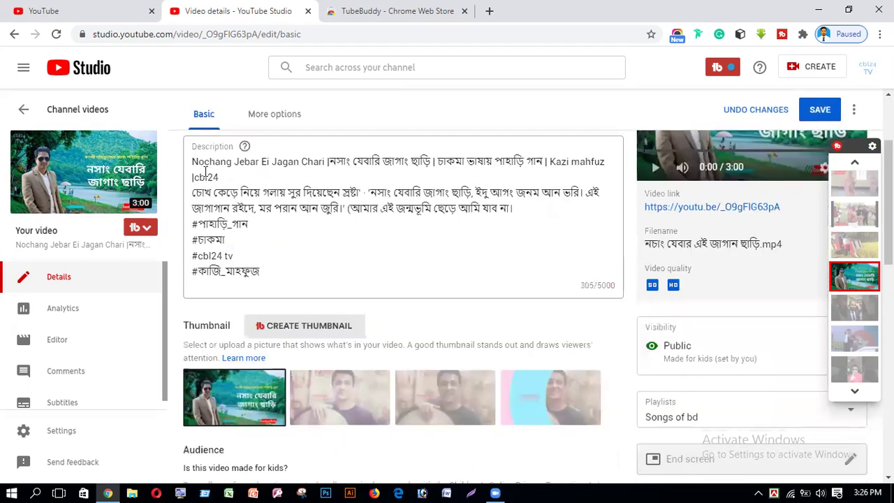
{"action": "scroll", "coordinate": [210, 181], "scroll_direction": "up", "scroll_amount": 2}
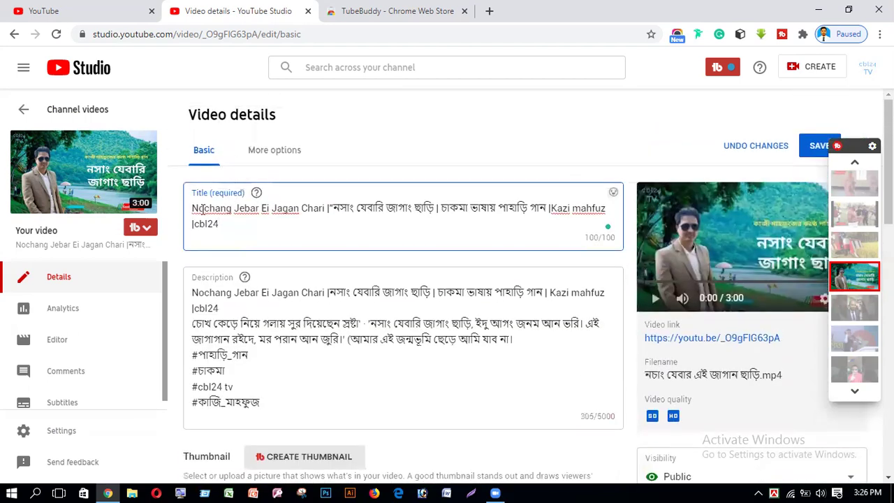
{"action": "left_click_drag", "start_coordinate": [192, 208], "coordinate": [228, 223]}
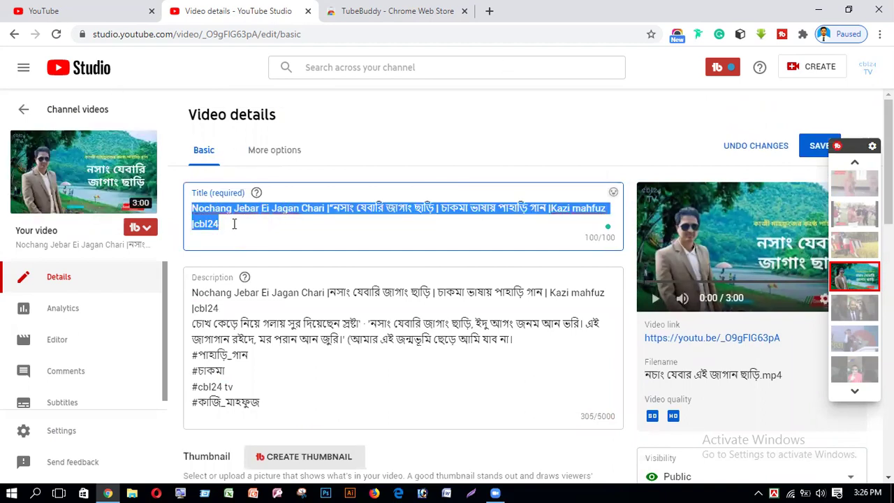
{"action": "triple_click", "coordinate": [192, 292]}
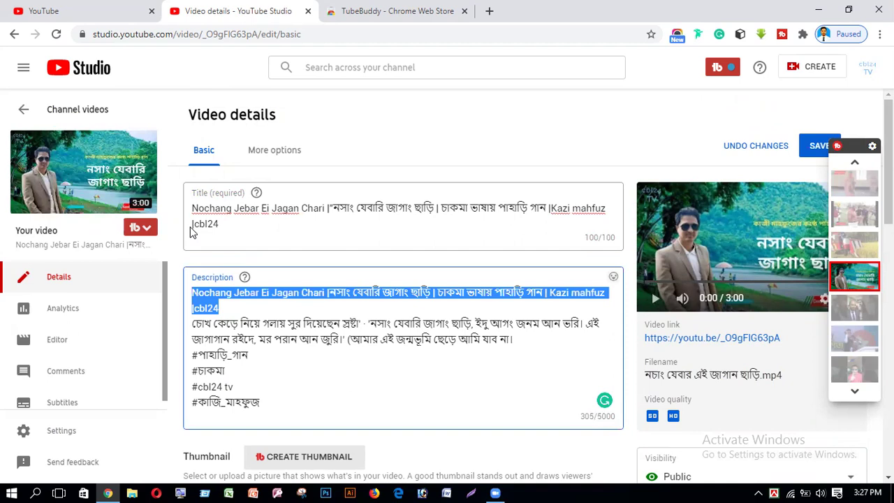
{"action": "left_click", "coordinate": [242, 302]}
{"action": "scroll", "coordinate": [193, 257], "scroll_direction": "down", "scroll_amount": 1}
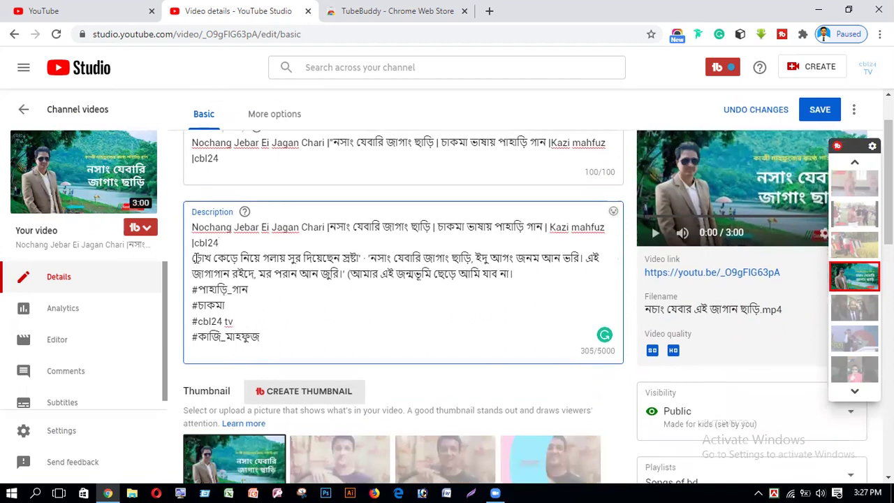
{"action": "left_click_drag", "start_coordinate": [194, 257], "coordinate": [302, 334]}
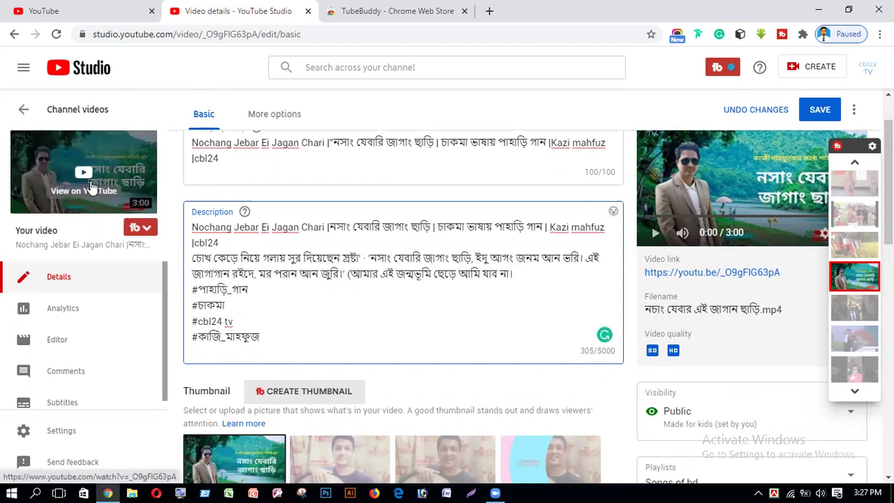
{"action": "left_click", "coordinate": [193, 258]}
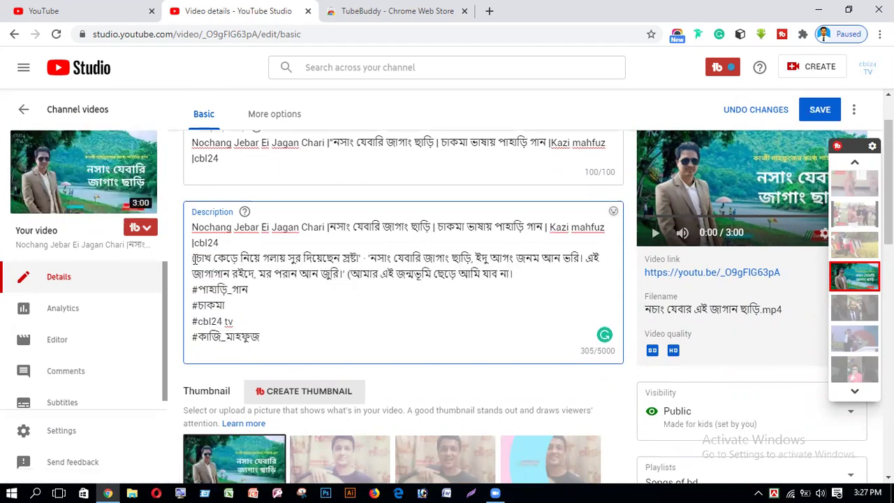
{"action": "left_click_drag", "start_coordinate": [278, 338], "coordinate": [192, 222]}
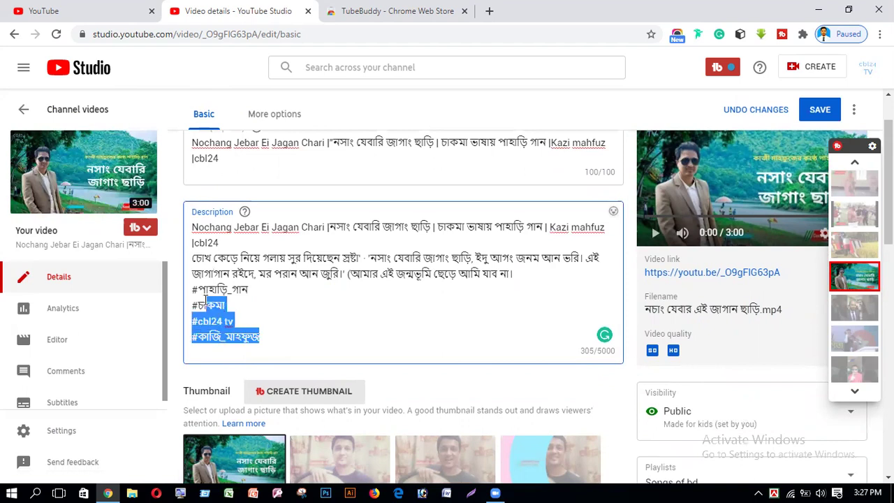
{"action": "left_click", "coordinate": [340, 304]}
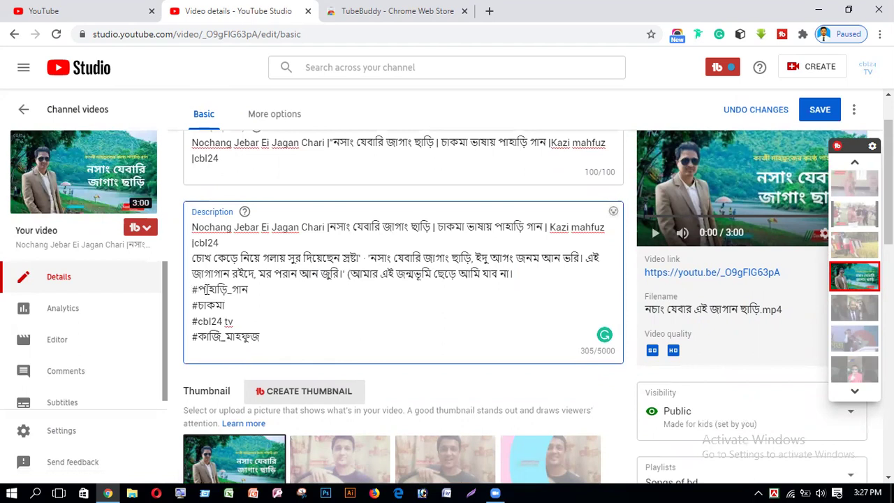
{"action": "key", "text": "Return"}
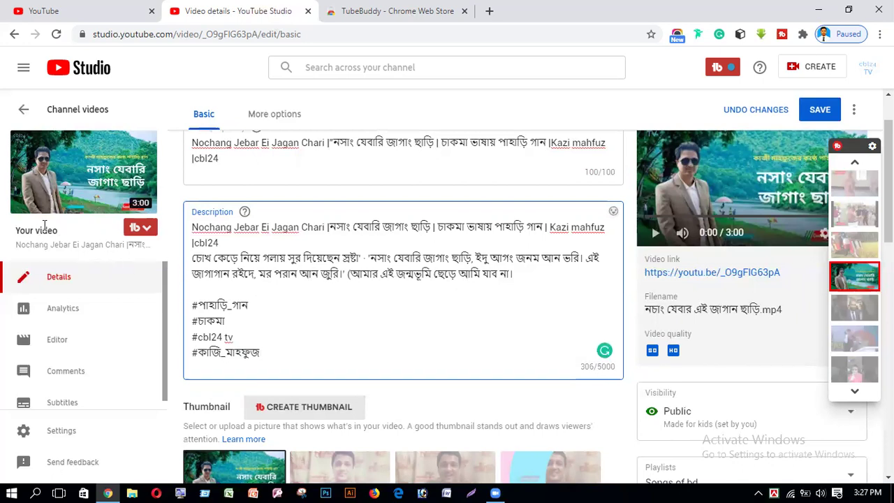
- Bring up the link options for the video's public page, then dismiss them
{"action": "right_click", "coordinate": [97, 190]}
{"action": "key", "text": "Escape"}
{"action": "right_click", "coordinate": [105, 194]}
{"action": "left_click", "coordinate": [69, 199]}
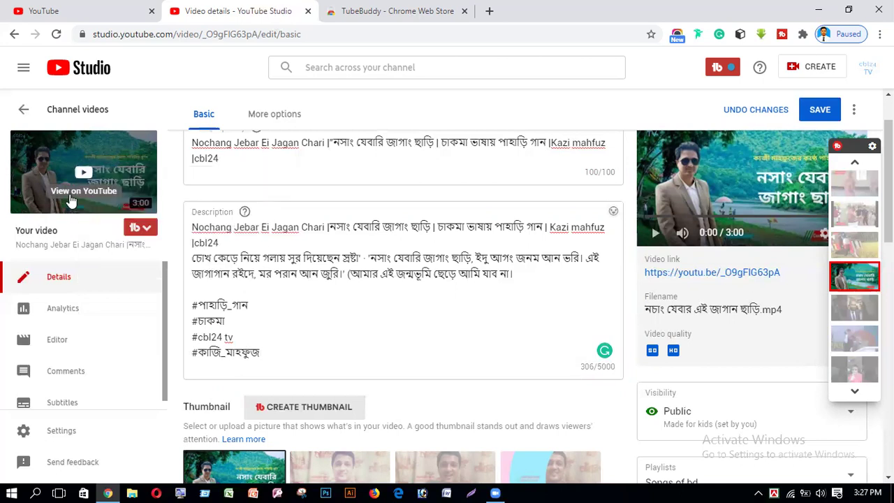
- Open the video's public watch page from the sidebar link and scroll to its hashtags
{"action": "left_click", "coordinate": [82, 195]}
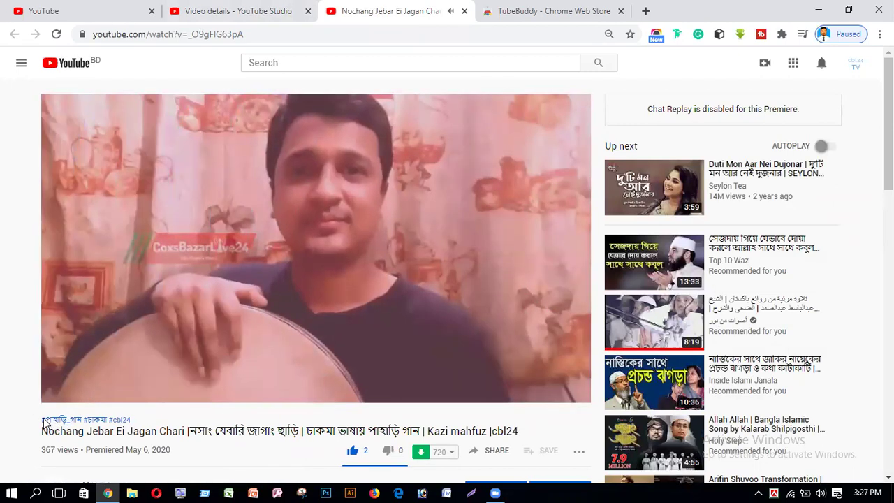
{"action": "scroll", "coordinate": [130, 428], "scroll_direction": "down", "scroll_amount": 1}
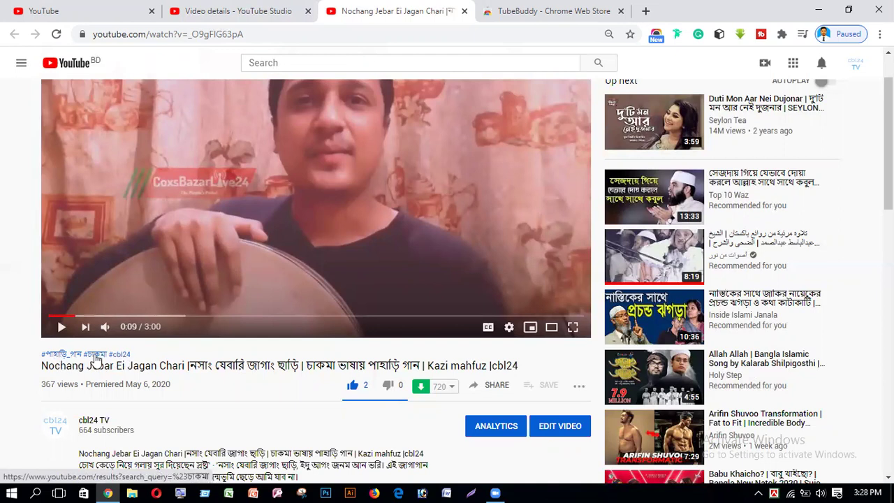
- Add #hill_song as a new first line above the description's hashtags and save the changes
{"action": "left_click", "coordinate": [236, 11]}
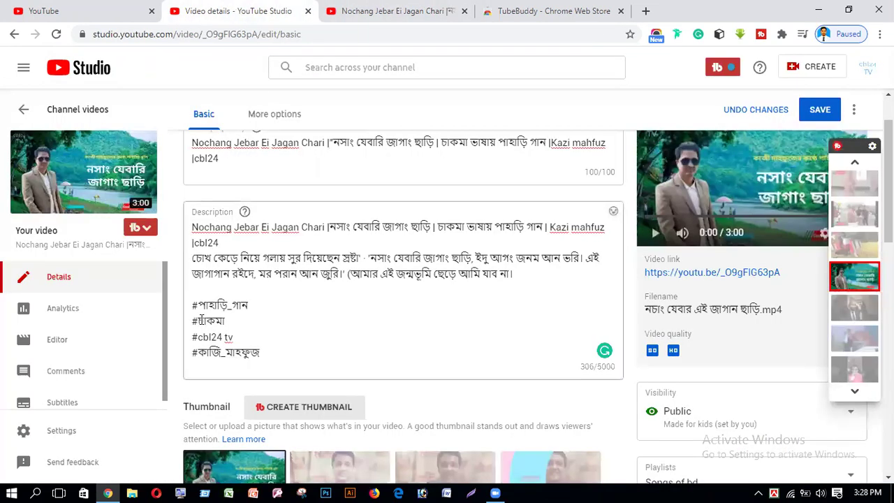
{"action": "left_click_drag", "start_coordinate": [195, 305], "coordinate": [241, 332]}
{"action": "left_click", "coordinate": [202, 292]}
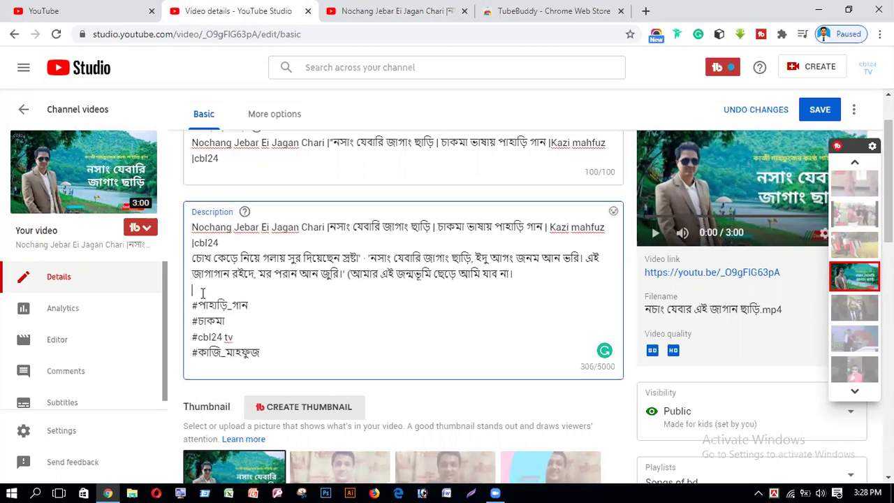
{"action": "key", "text": "Return"}
{"action": "type", "text": "#hill_s"}
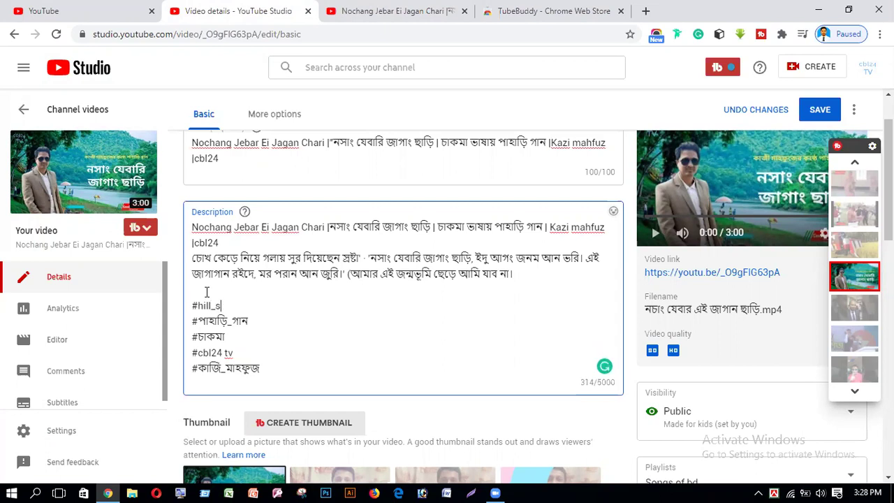
{"action": "type", "text": "ong"}
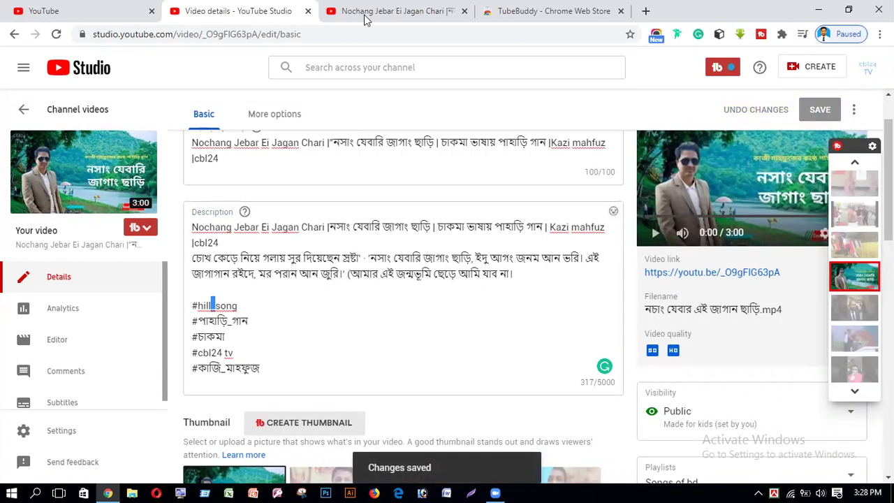
{"action": "left_click", "coordinate": [383, 13]}
- Reload the watch page to confirm #hill_song appears, pause the video, and return to Studio
{"action": "left_click", "coordinate": [58, 35]}
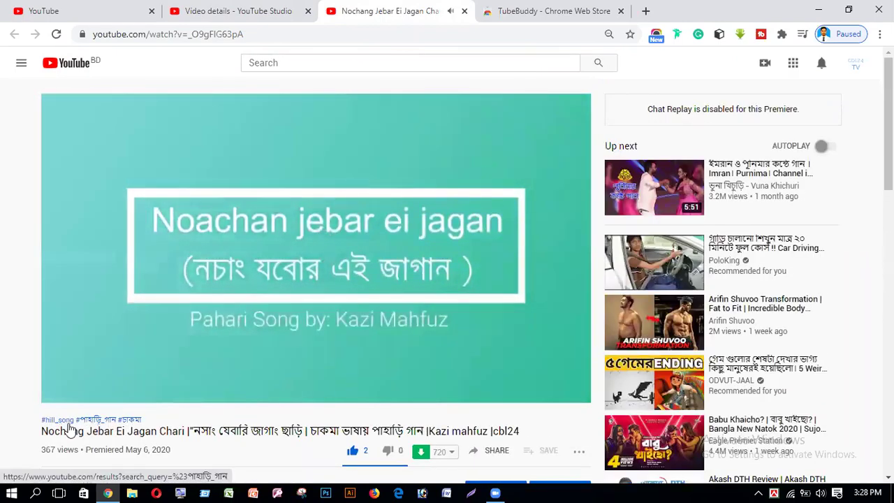
{"action": "left_click", "coordinate": [60, 392]}
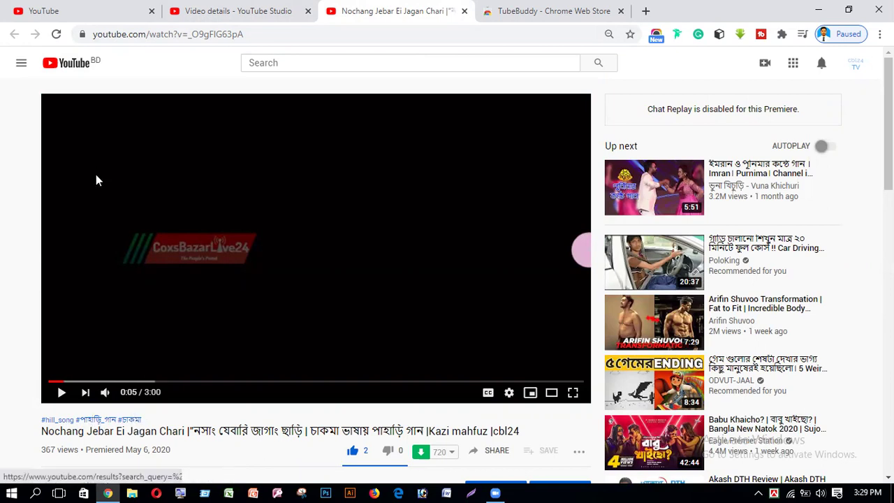
{"action": "left_click", "coordinate": [224, 11]}
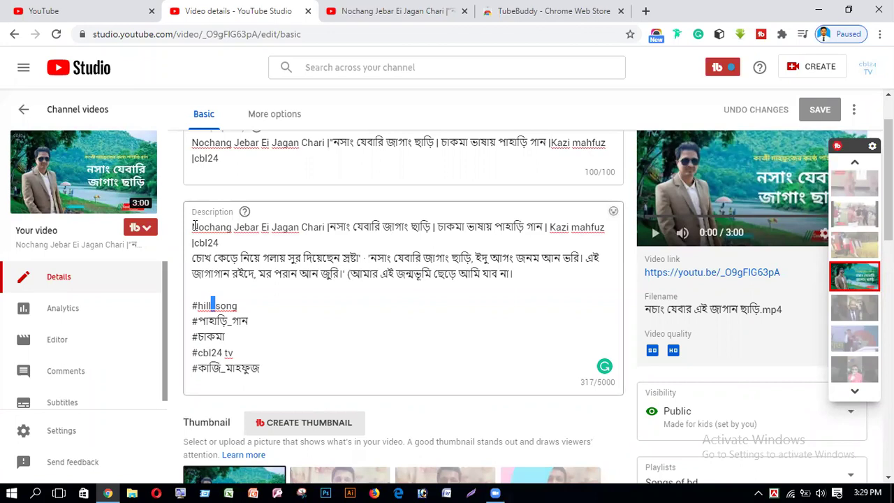
- Insert a 'Follow me on facebook:' line below the first description paragraph
{"action": "triple_click", "coordinate": [547, 280]}
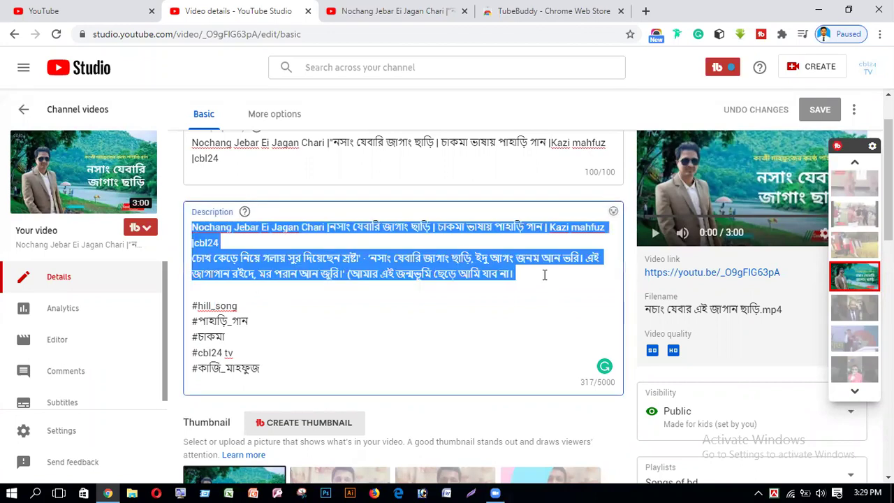
{"action": "left_click_drag", "start_coordinate": [523, 276], "coordinate": [187, 280]}
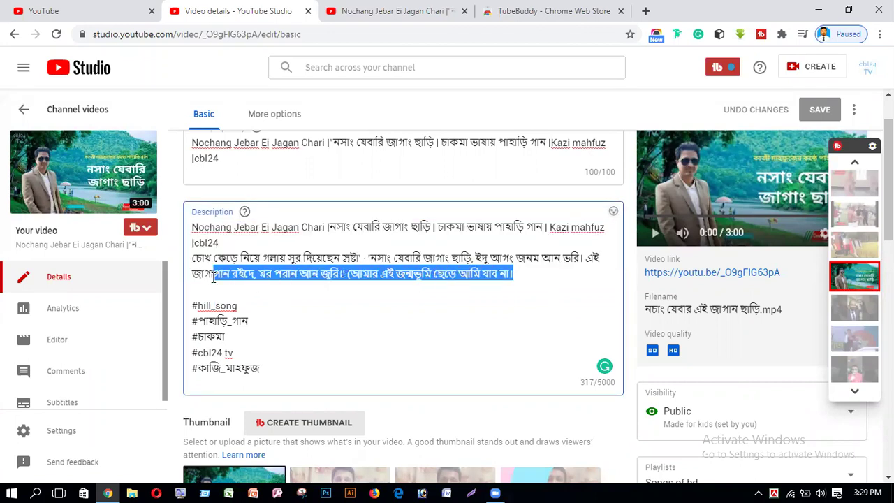
{"action": "left_click_drag", "start_coordinate": [187, 279], "coordinate": [195, 273]}
{"action": "left_click", "coordinate": [212, 289]}
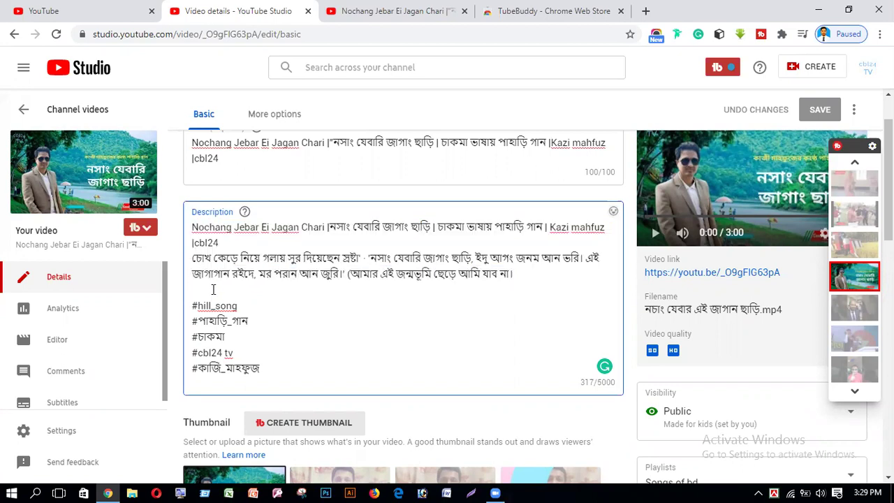
{"action": "key", "text": "Return"}
{"action": "key", "text": "Return"}
{"action": "type", "text": "Follow me on fac"}
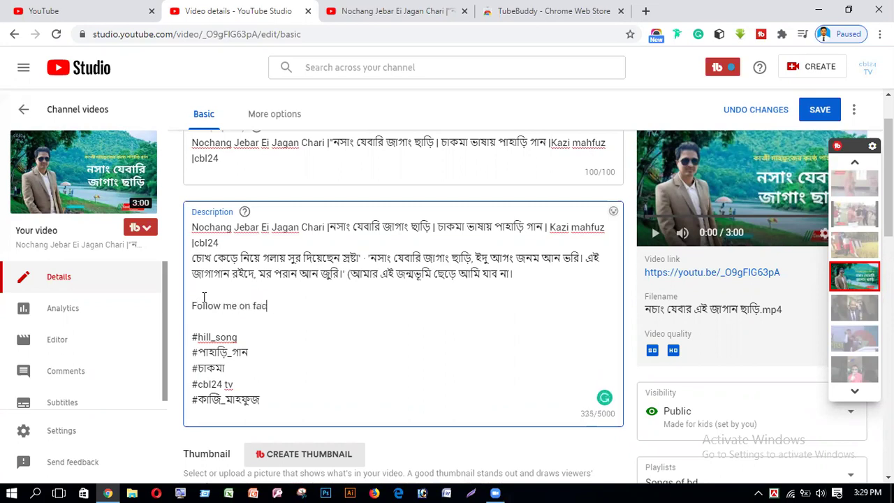
{"action": "type", "text": "ebook:"}
{"action": "key", "text": "Return"}
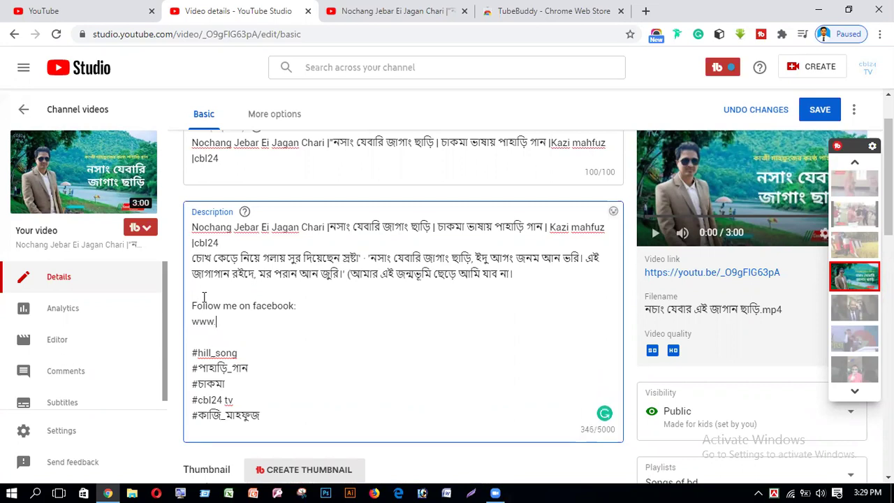
- Add the Facebook profile link and a 'Youtube:' line beneath it
{"action": "type", "text": "ebook.co"}
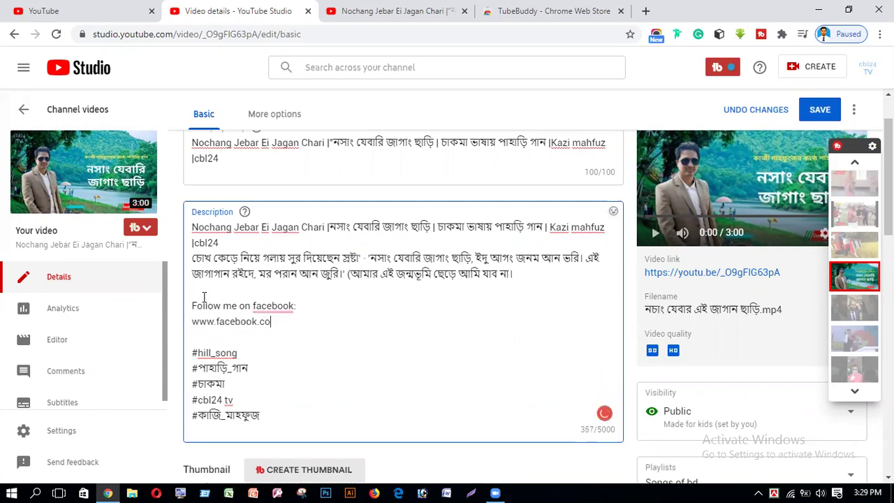
{"action": "type", "text": "arfan"}
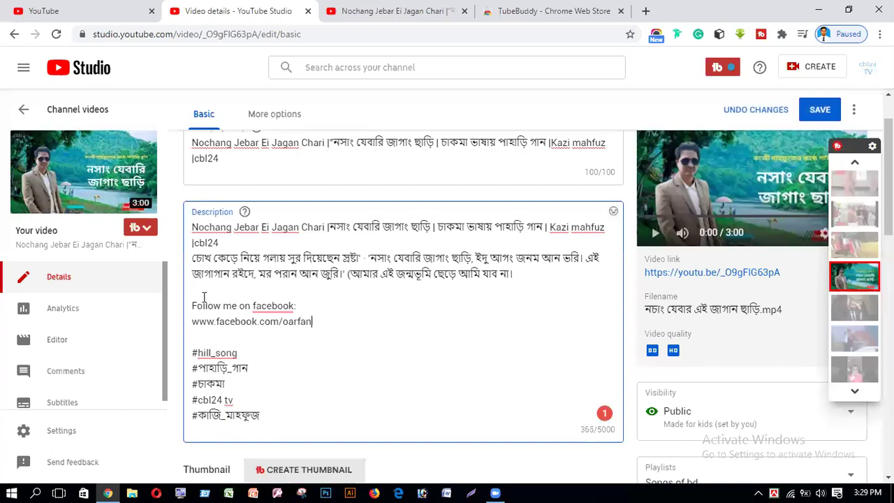
{"action": "key", "text": "Return"}
{"action": "type", "text": "Youtube:"}
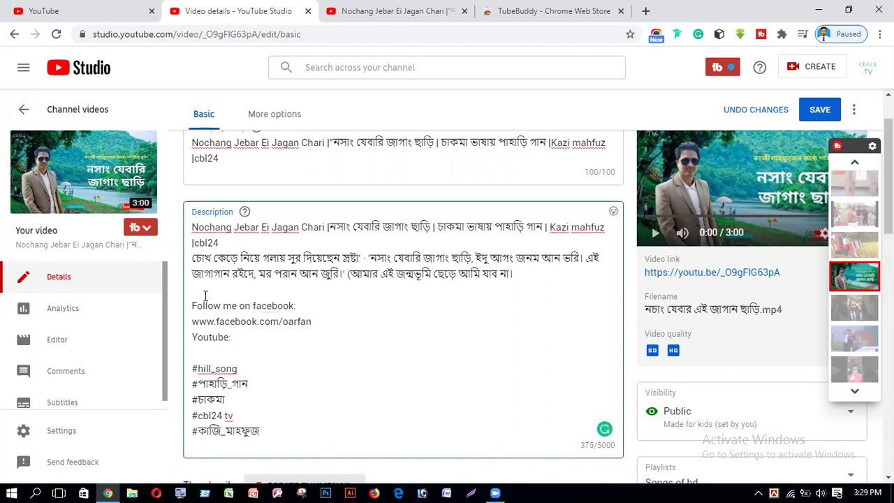
{"action": "key", "text": "Return"}
{"action": "type", "text": "web"}
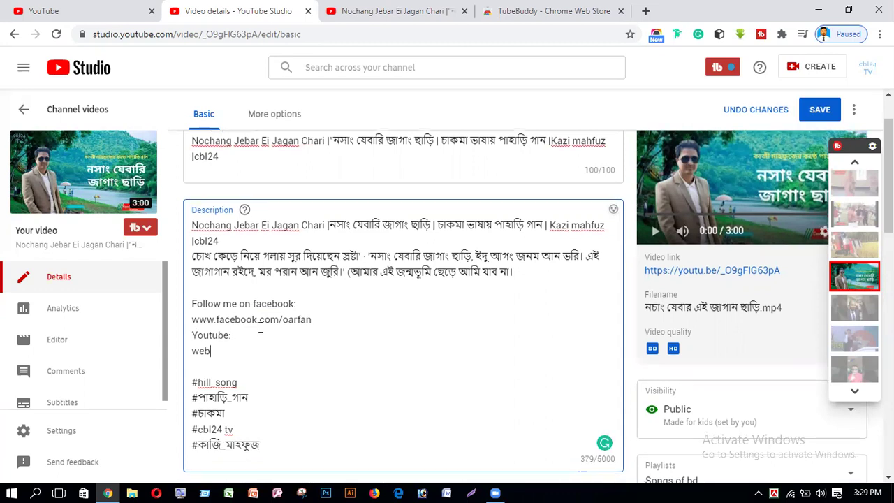
{"action": "scroll", "coordinate": [259, 321], "scroll_direction": "down", "scroll_amount": 4}
- Review the description at 379/5000 characters, open a blank new browser tab, and return to Studio
{"action": "scroll", "coordinate": [451, 209], "scroll_direction": "up", "scroll_amount": 1}
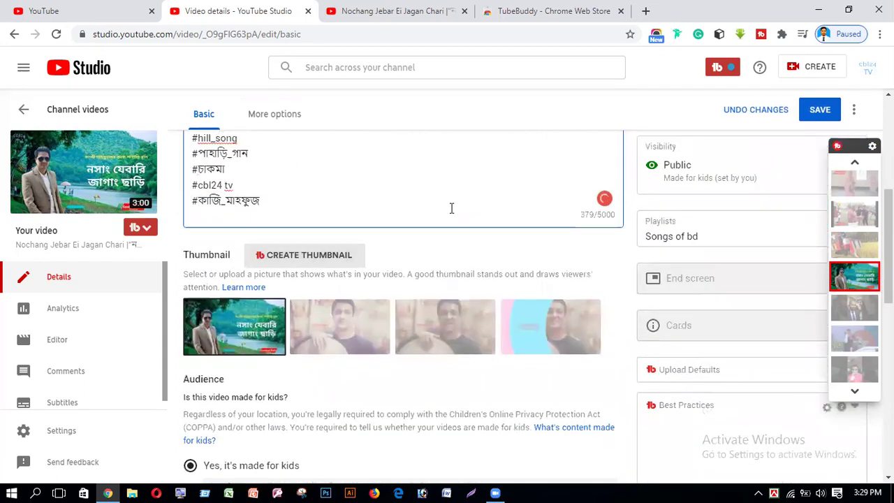
{"action": "scroll", "coordinate": [479, 207], "scroll_direction": "down", "scroll_amount": 1}
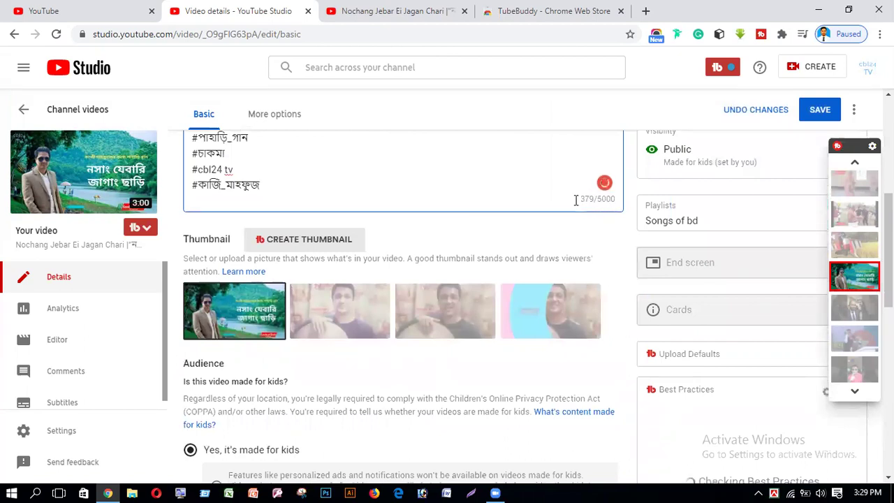
{"action": "key", "text": "ctrl+a"}
{"action": "double_click", "coordinate": [587, 199]}
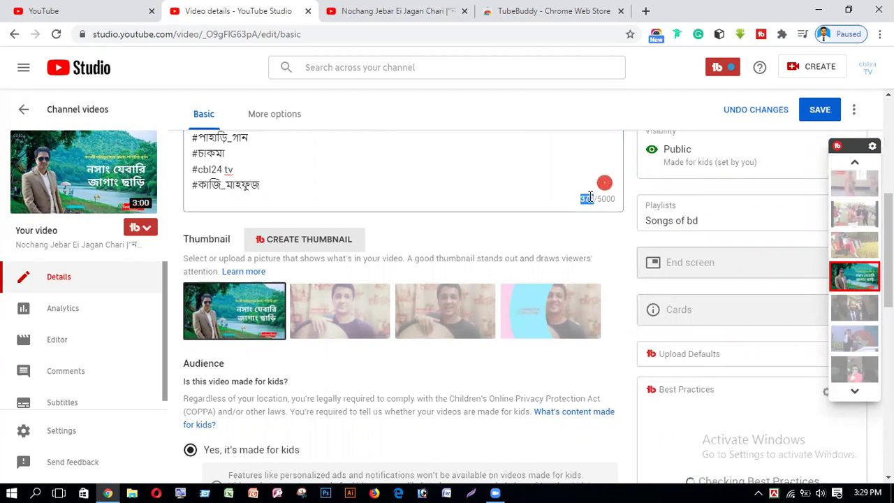
{"action": "left_click", "coordinate": [614, 201]}
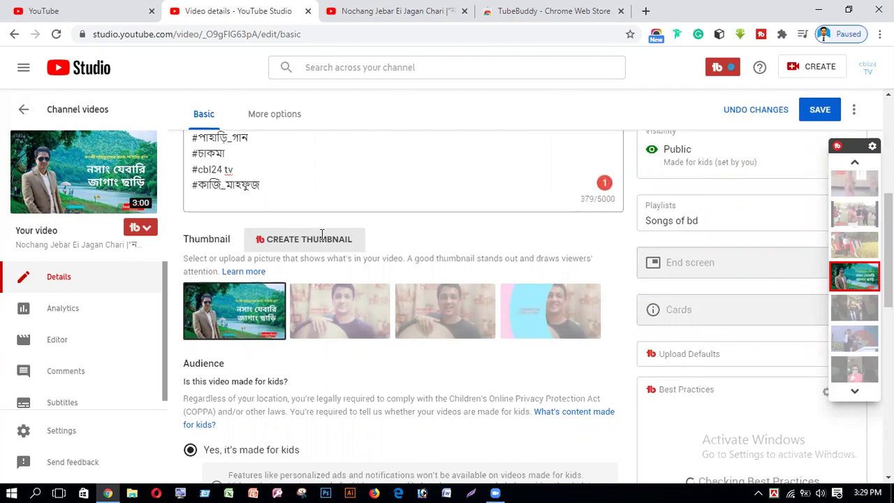
{"action": "scroll", "coordinate": [321, 234], "scroll_direction": "down", "scroll_amount": 1}
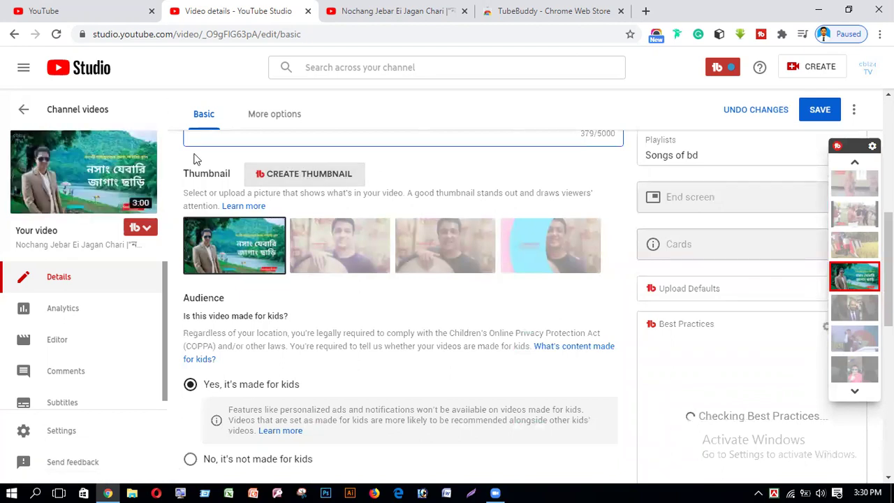
{"action": "key", "text": "ctrl+t"}
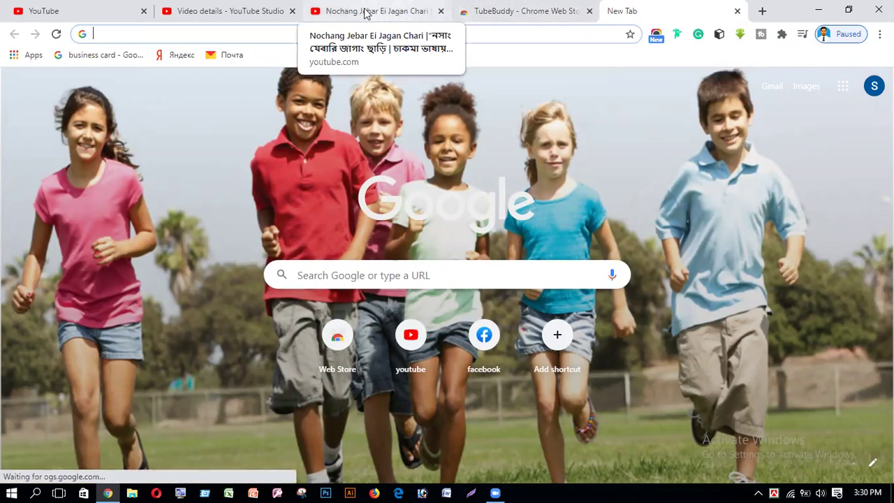
{"action": "left_click", "coordinate": [231, 11]}
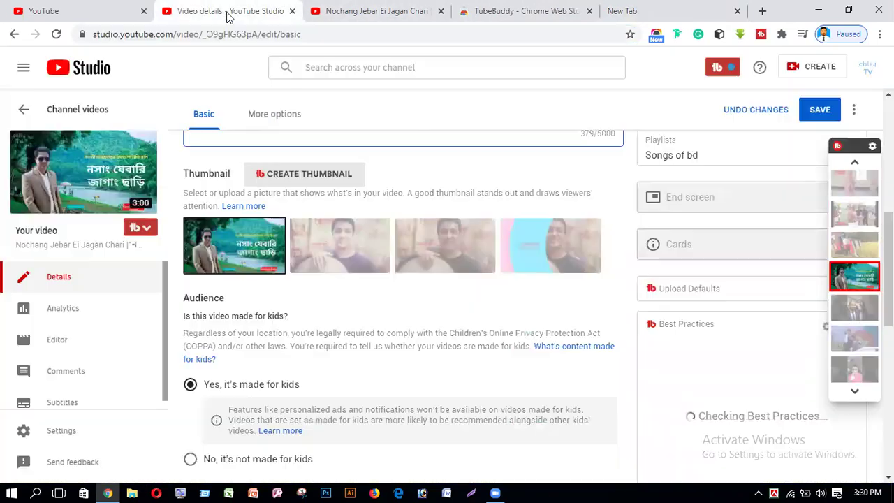
- In the Thumbnail Generator, use the video's 0:26 frame as background and continue to layers
{"action": "left_click", "coordinate": [323, 166]}
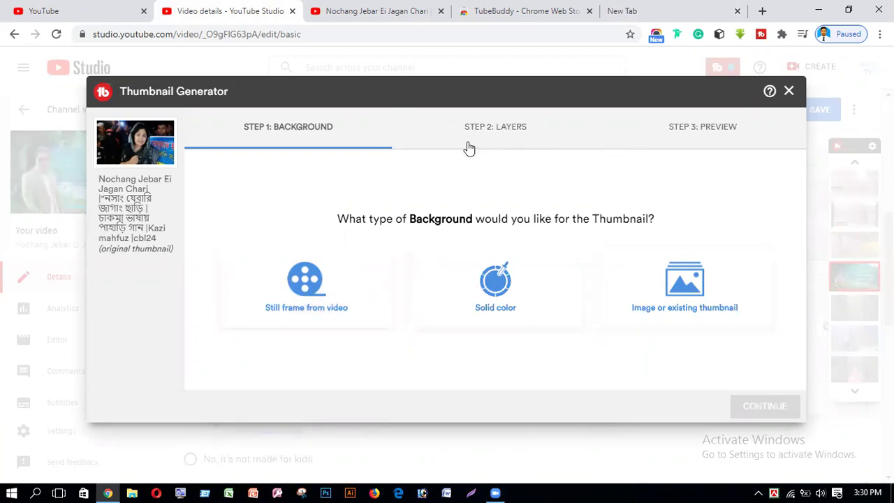
{"action": "left_click", "coordinate": [338, 288]}
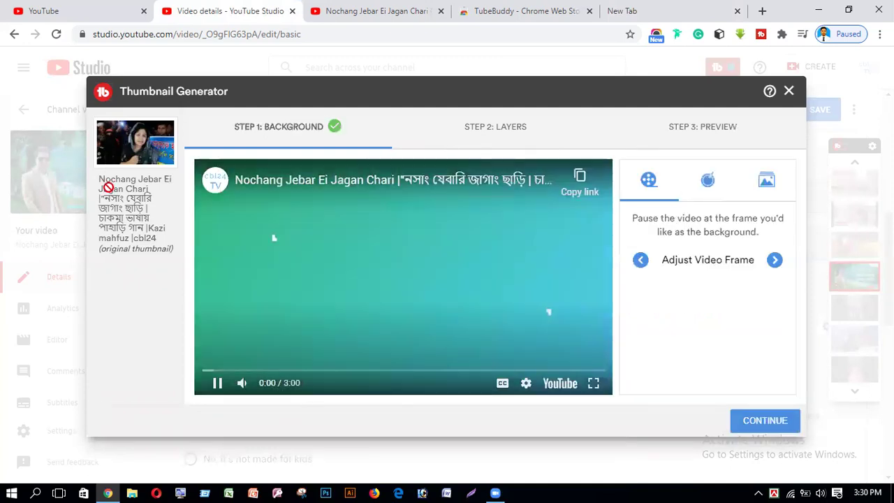
{"action": "left_click", "coordinate": [217, 383]}
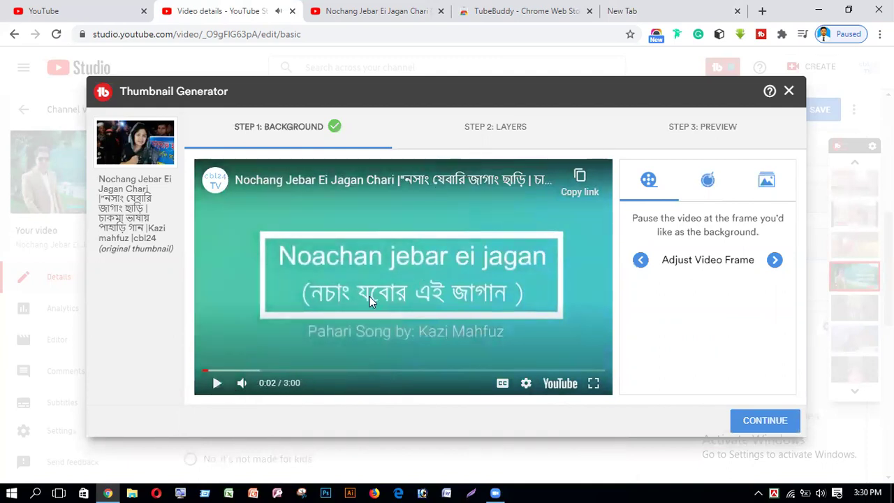
{"action": "left_click", "coordinate": [261, 370]}
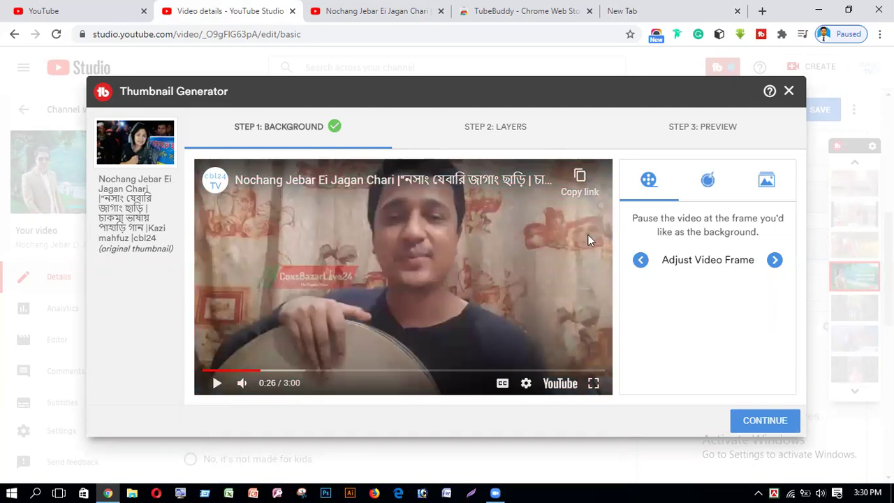
{"action": "left_click", "coordinate": [762, 422]}
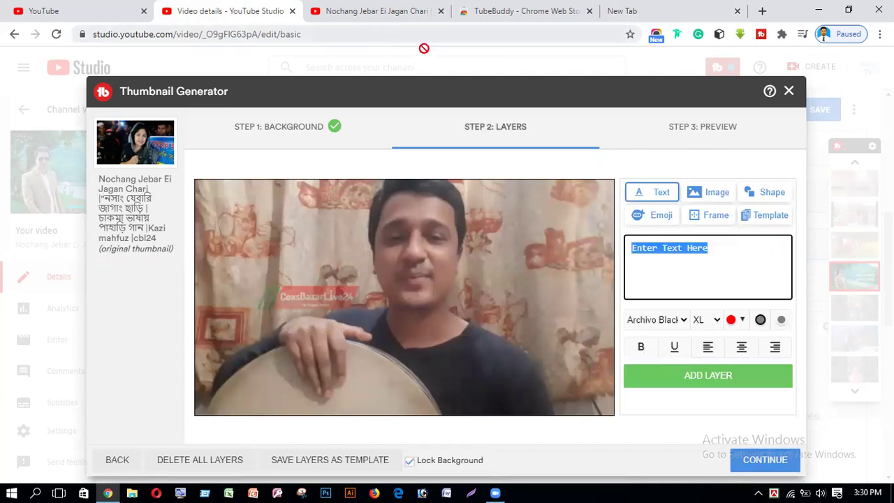
- Copy the title phrase নসাং যেবারি জাগাং ছাড়ি and add it as a thumbnail text layer
{"action": "left_click", "coordinate": [382, 14]}
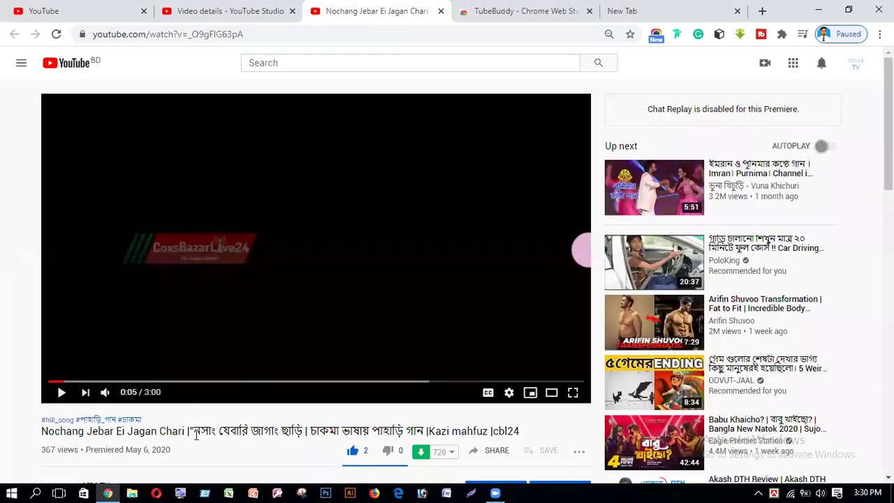
{"action": "left_click_drag", "start_coordinate": [241, 432], "coordinate": [305, 433]}
{"action": "key", "text": "ctrl+c"}
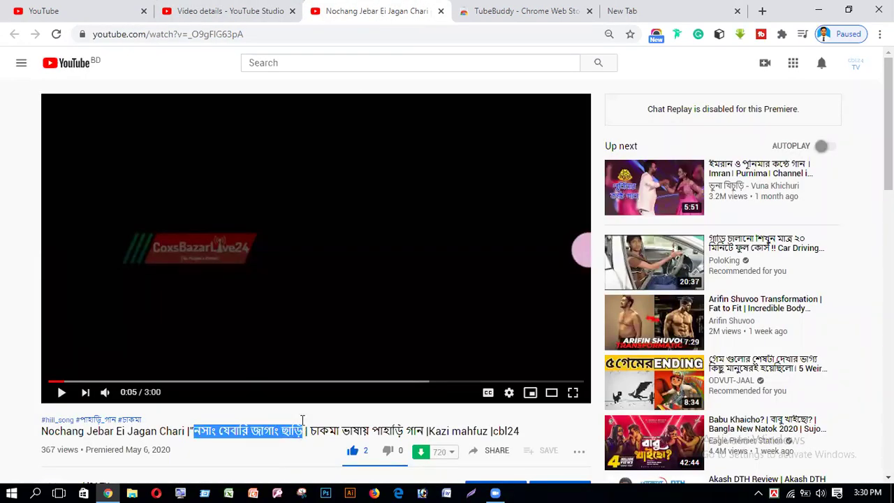
{"action": "left_click", "coordinate": [502, 12]}
{"action": "left_click", "coordinate": [326, 7]}
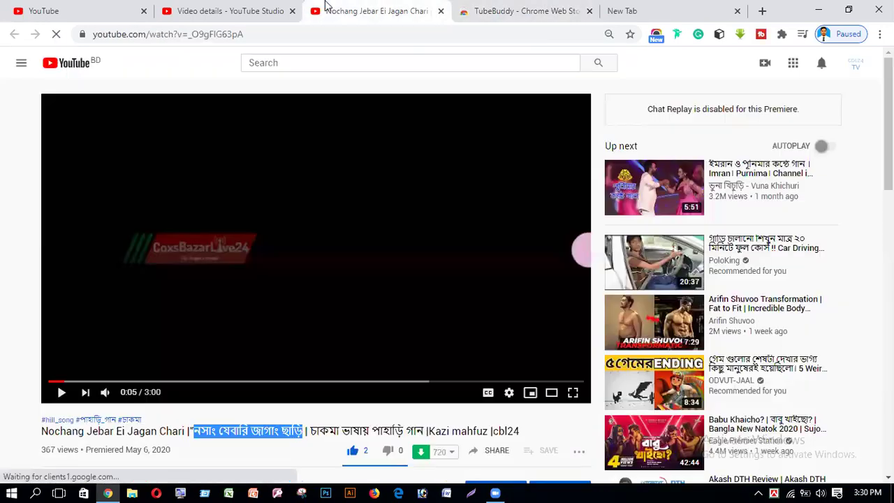
{"action": "left_click", "coordinate": [566, 7]}
{"action": "left_click", "coordinate": [203, 8]}
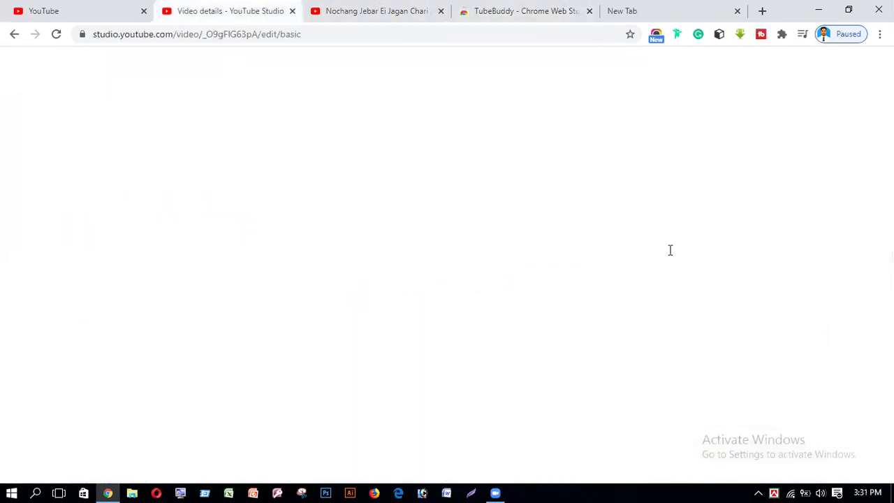
{"action": "key", "text": "ctrl+v"}
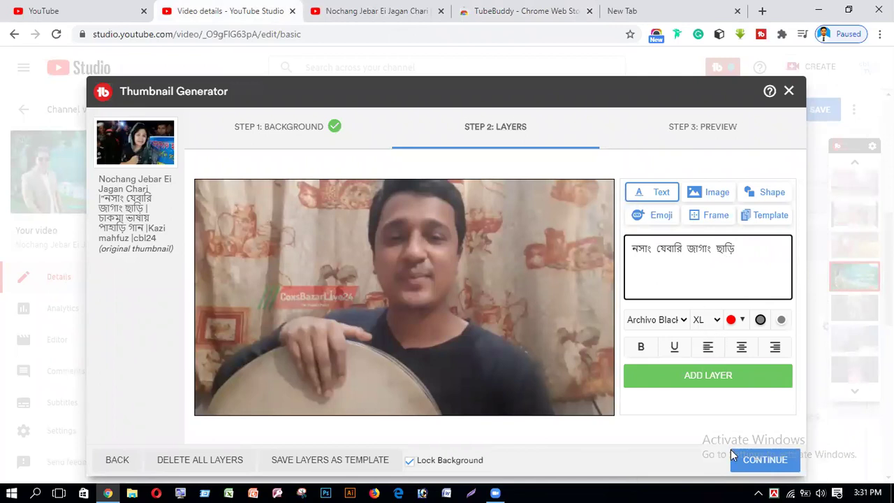
{"action": "left_click", "coordinate": [707, 319]}
{"action": "left_click", "coordinate": [746, 384]}
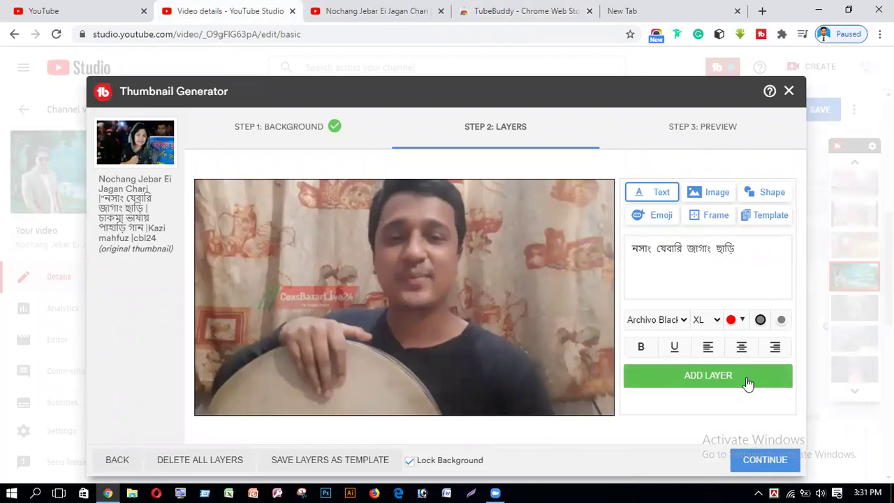
{"action": "left_click", "coordinate": [747, 383]}
- Make the text size M, split it onto two lines on the right, and colour it white
{"action": "left_click_drag", "start_coordinate": [504, 289], "coordinate": [581, 312]}
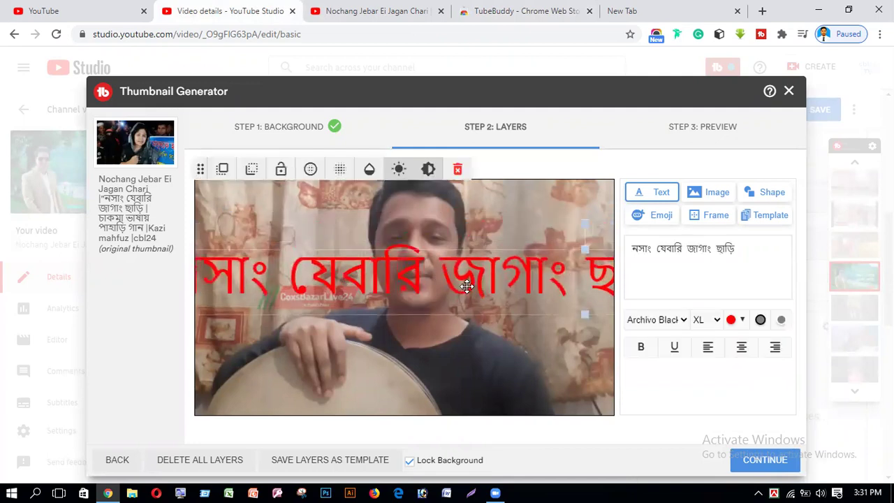
{"action": "left_click", "coordinate": [717, 322]}
{"action": "left_click", "coordinate": [698, 352]}
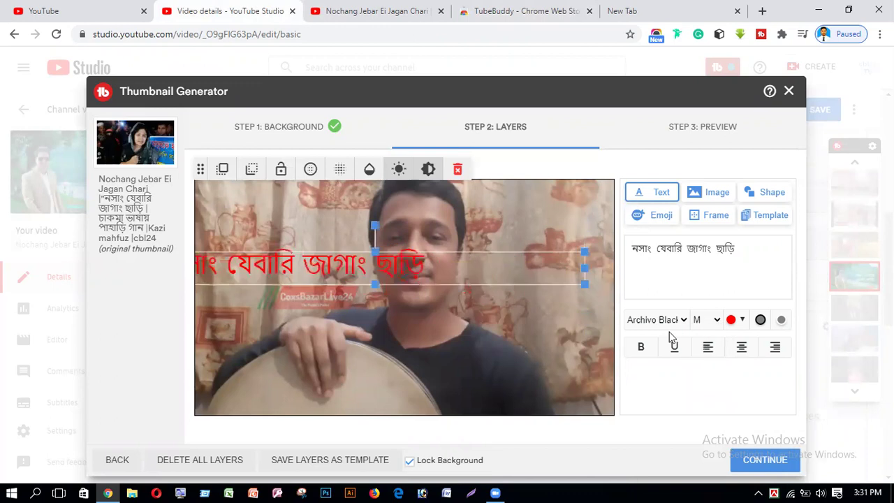
{"action": "mouse_move", "coordinate": [542, 268]}
{"action": "left_mouse_down"}
{"action": "mouse_move", "coordinate": [504, 293]}
{"action": "mouse_move", "coordinate": [412, 262]}
{"action": "left_mouse_up"}
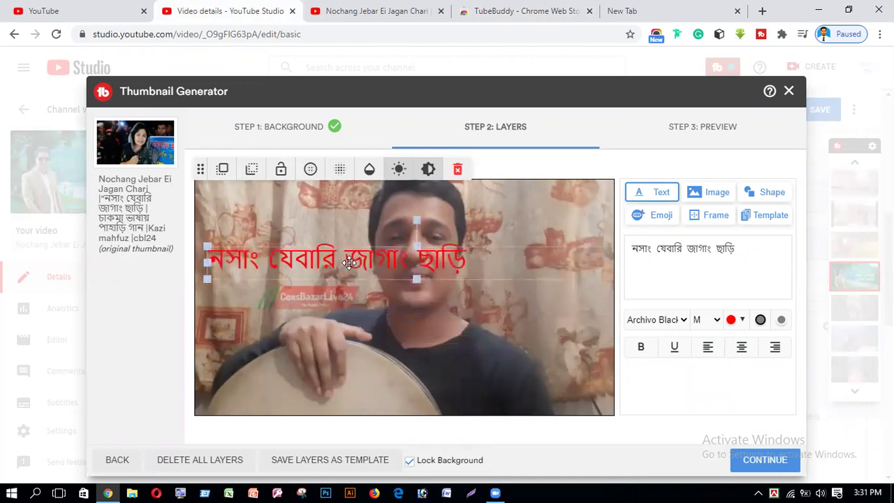
{"action": "left_click", "coordinate": [685, 250]}
{"action": "key", "text": "Return"}
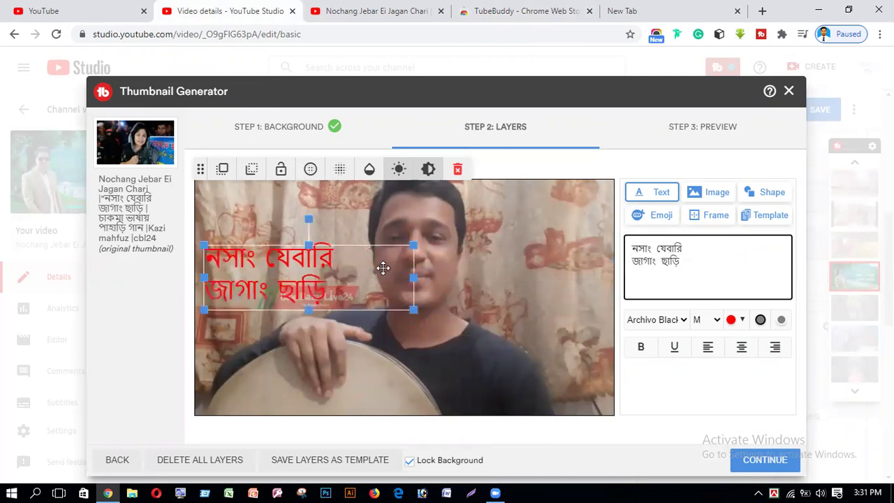
{"action": "left_click_drag", "start_coordinate": [383, 267], "coordinate": [698, 240]}
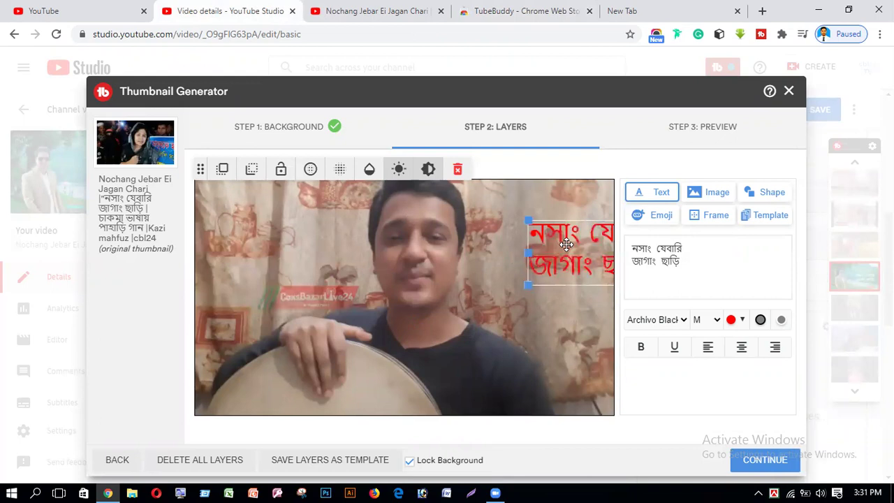
{"action": "left_click_drag", "start_coordinate": [566, 244], "coordinate": [513, 264]}
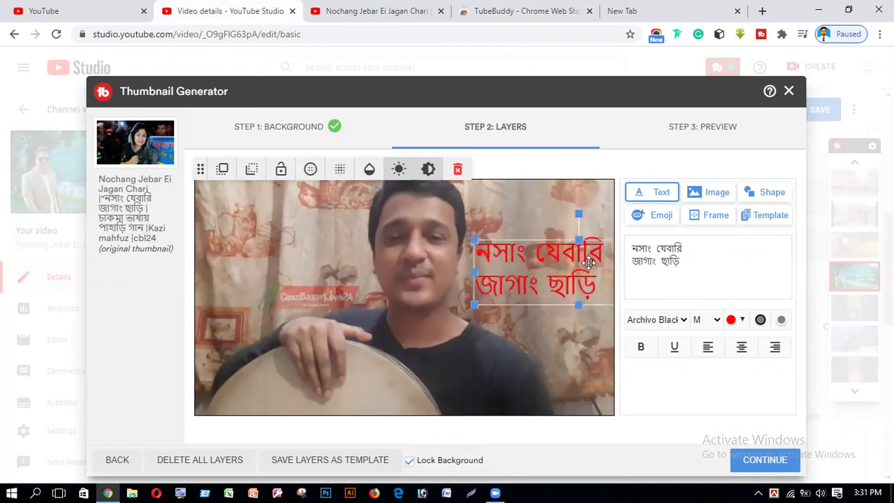
{"action": "left_click", "coordinate": [738, 323]}
{"action": "left_click_drag", "start_coordinate": [742, 144], "coordinate": [727, 136]}
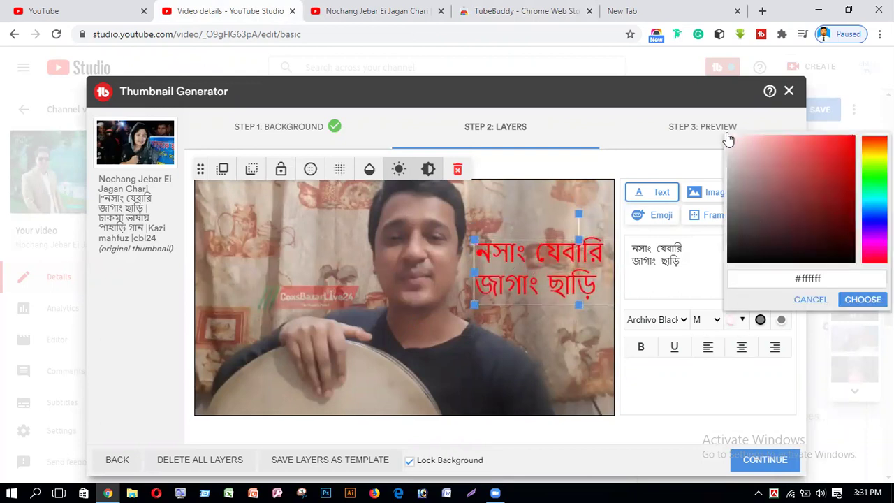
{"action": "left_click", "coordinate": [856, 302]}
- Preview the thumbnail, close the generator without publishing, and scroll to the video's Tags section
{"action": "left_click", "coordinate": [750, 459]}
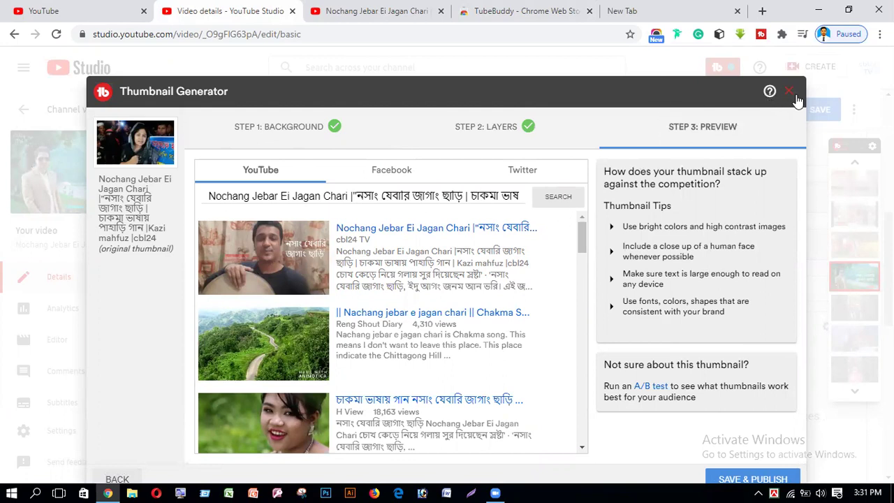
{"action": "left_click", "coordinate": [795, 96]}
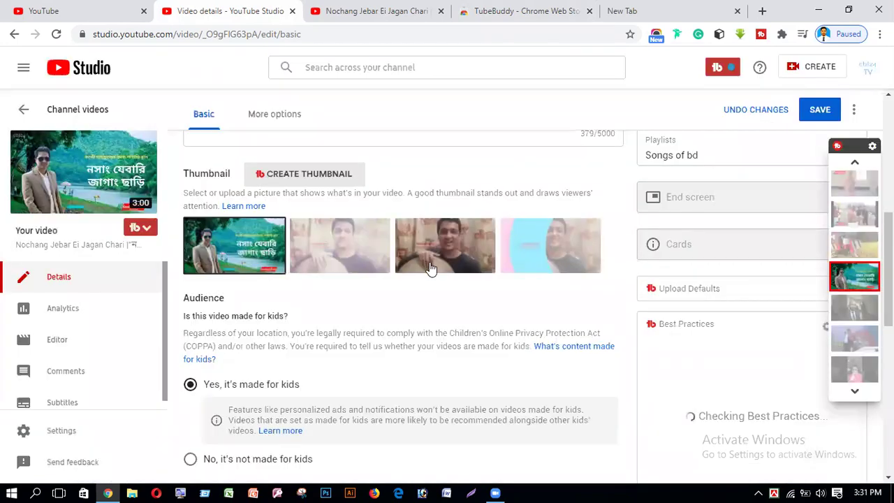
{"action": "scroll", "coordinate": [208, 287], "scroll_direction": "down", "scroll_amount": 2}
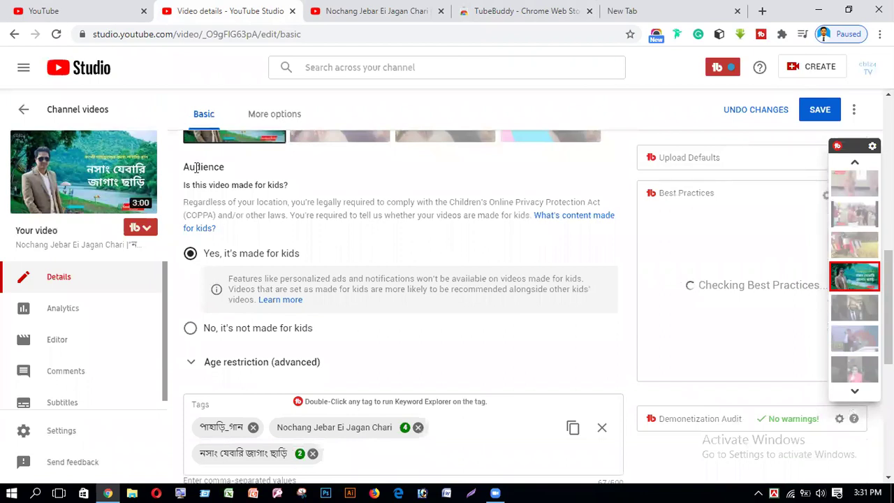
{"action": "scroll", "coordinate": [239, 241], "scroll_direction": "up", "scroll_amount": 3}
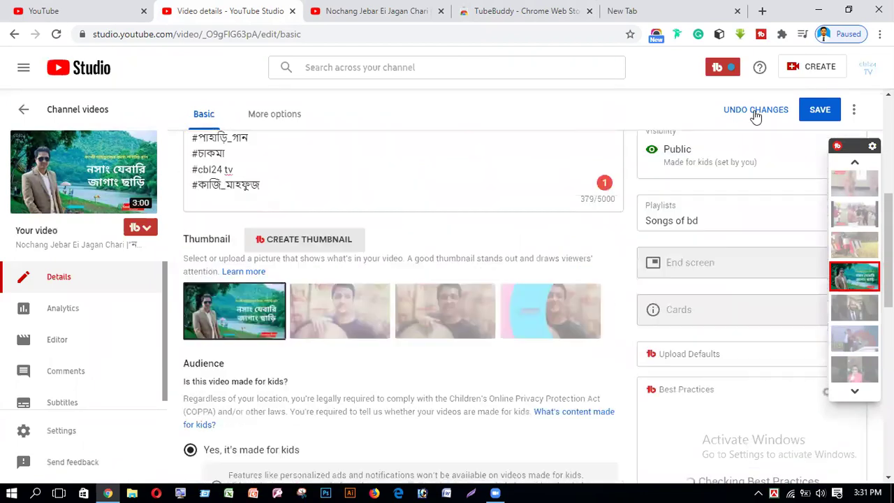
{"action": "scroll", "coordinate": [314, 182], "scroll_direction": "up", "scroll_amount": 5}
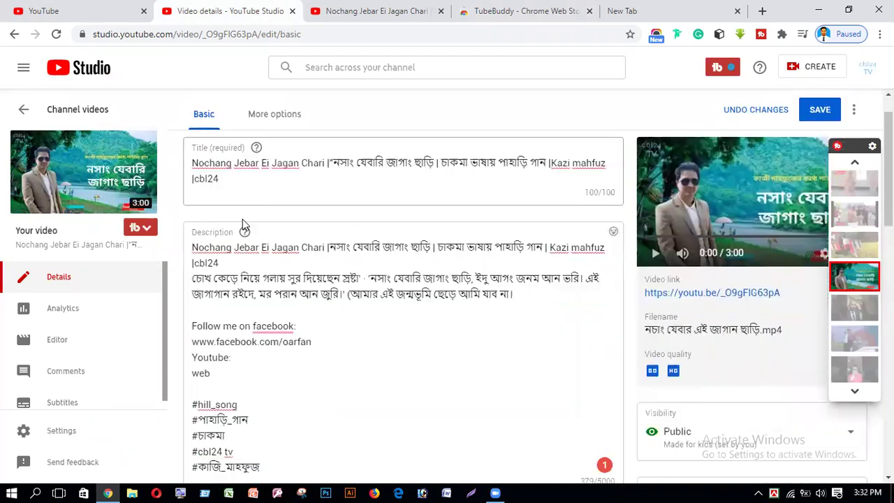
{"action": "scroll", "coordinate": [242, 219], "scroll_direction": "down", "scroll_amount": 4}
{"action": "scroll", "coordinate": [241, 251], "scroll_direction": "down", "scroll_amount": 3}
{"action": "scroll", "coordinate": [251, 297], "scroll_direction": "down", "scroll_amount": 1}
{"action": "scroll", "coordinate": [252, 295], "scroll_direction": "down", "scroll_amount": 2}
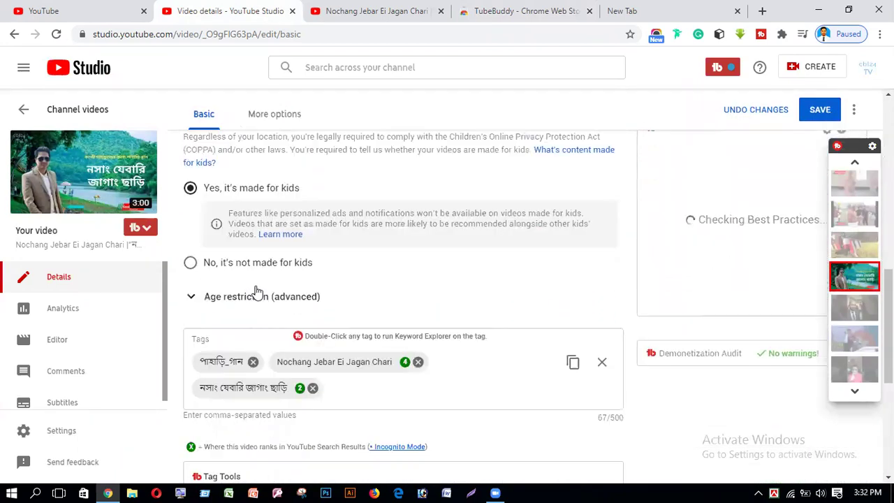
{"action": "scroll", "coordinate": [272, 307], "scroll_direction": "down", "scroll_amount": 2}
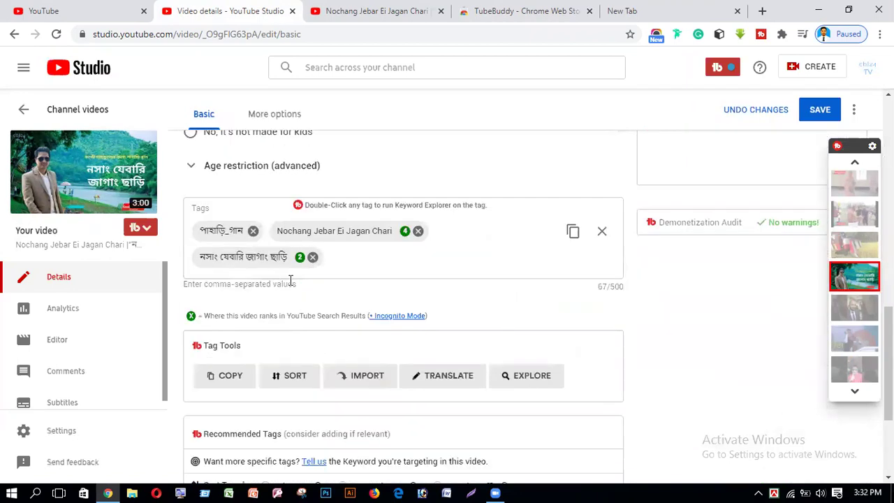
{"action": "scroll", "coordinate": [290, 281], "scroll_direction": "up", "scroll_amount": 1}
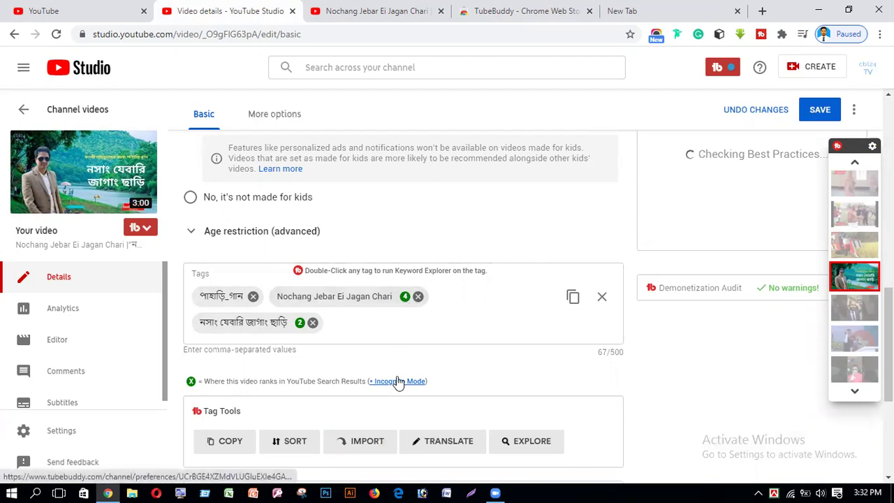
- Confirm TubeBuddy's Search Ranking Method uses Incognito results, then return to the watch page
{"action": "left_click", "coordinate": [220, 14]}
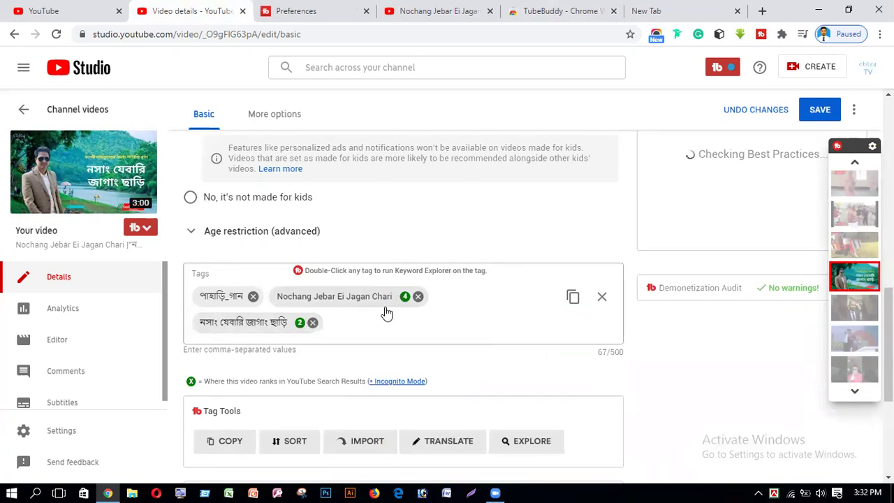
{"action": "left_click_drag", "start_coordinate": [248, 331], "coordinate": [312, 316]}
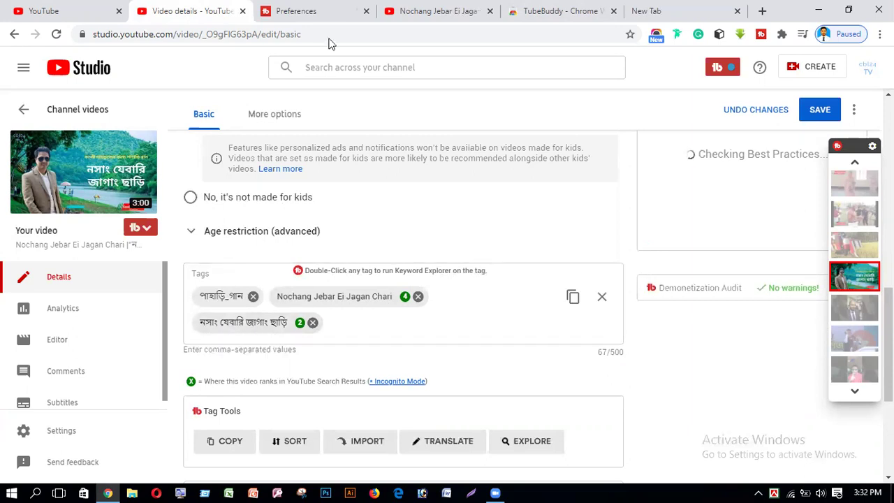
{"action": "left_click", "coordinate": [319, 14]}
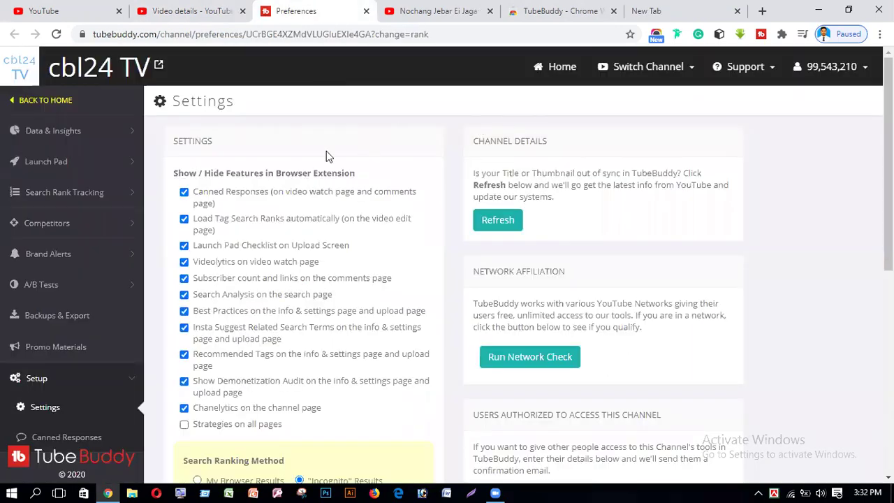
{"action": "left_click", "coordinate": [434, 14]}
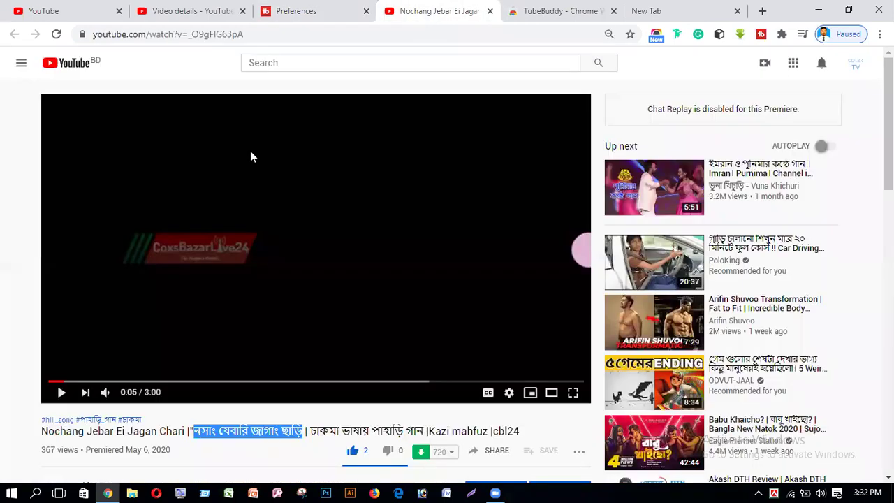
- Search YouTube for the Bengali phrase from the video's title
{"action": "left_click", "coordinate": [304, 63]}
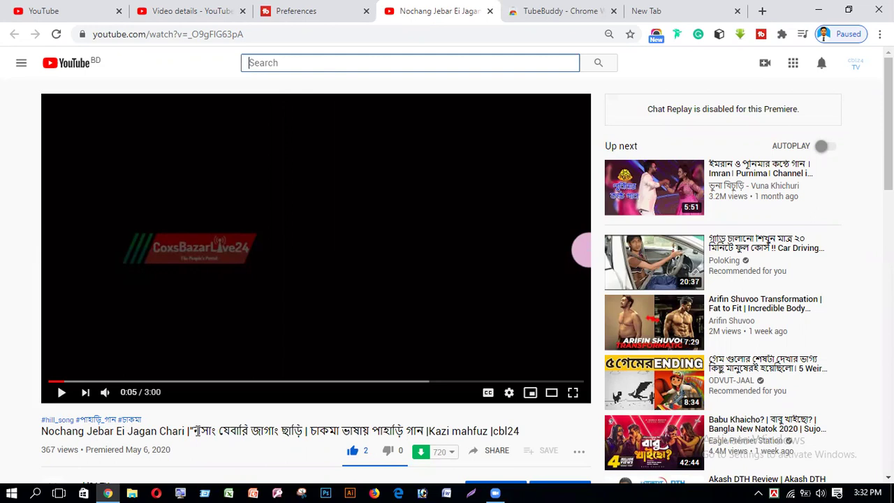
{"action": "left_click_drag", "start_coordinate": [197, 431], "coordinate": [301, 427]}
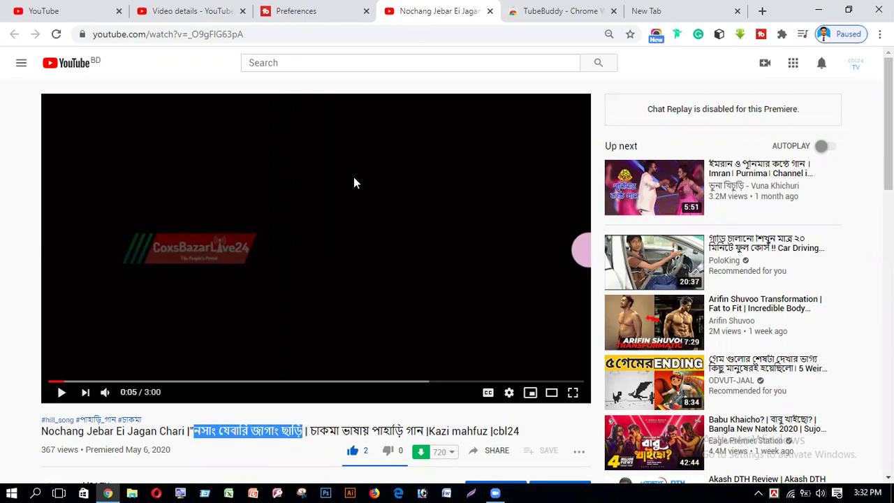
{"action": "left_click", "coordinate": [385, 62]}
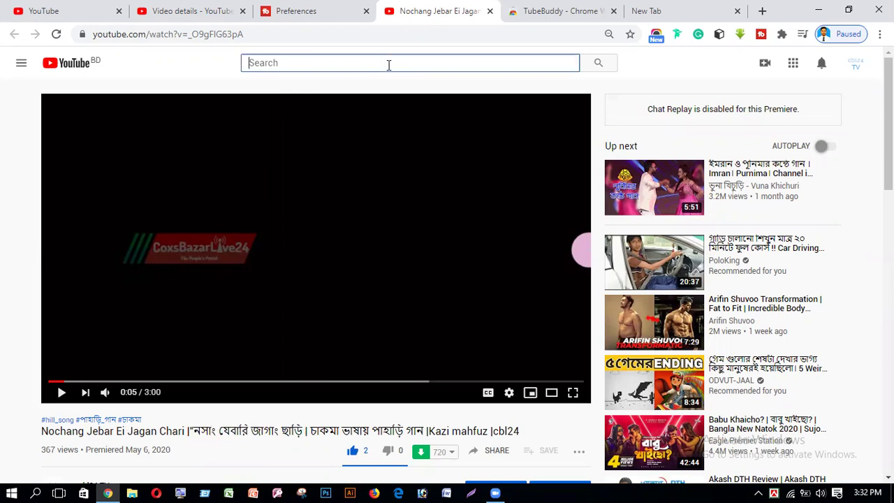
{"action": "type", "text": "নসাং যেবারি জাগাং ছাড়ি"}
{"action": "key", "text": "Return"}
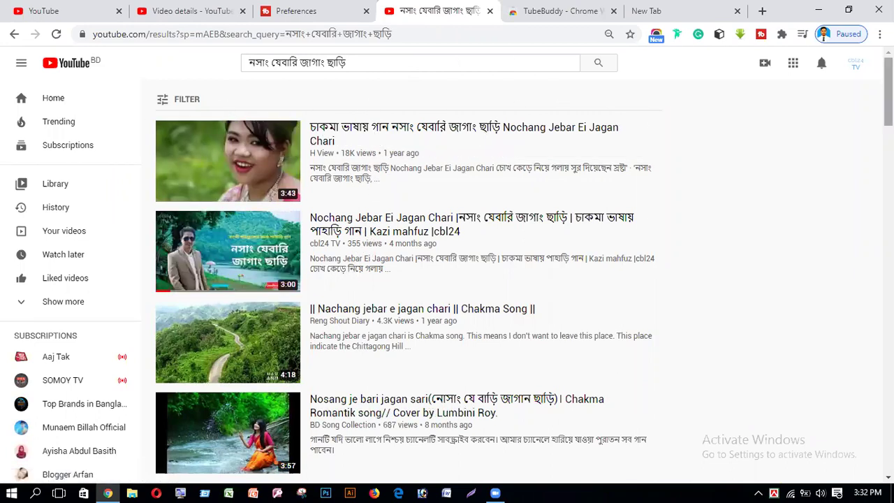
- Open the search filter options and glance at the TubeBuddy settings and Studio tabs
{"action": "left_click", "coordinate": [162, 101]}
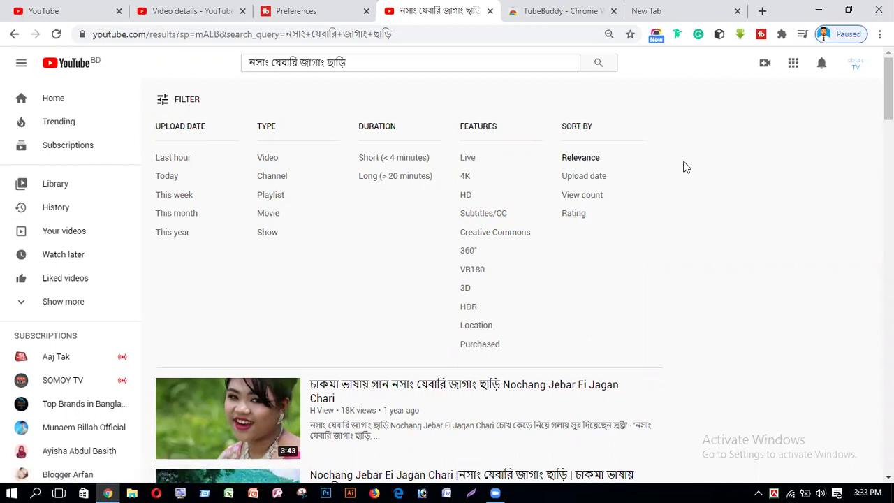
{"action": "scroll", "coordinate": [705, 217], "scroll_direction": "down", "scroll_amount": 2}
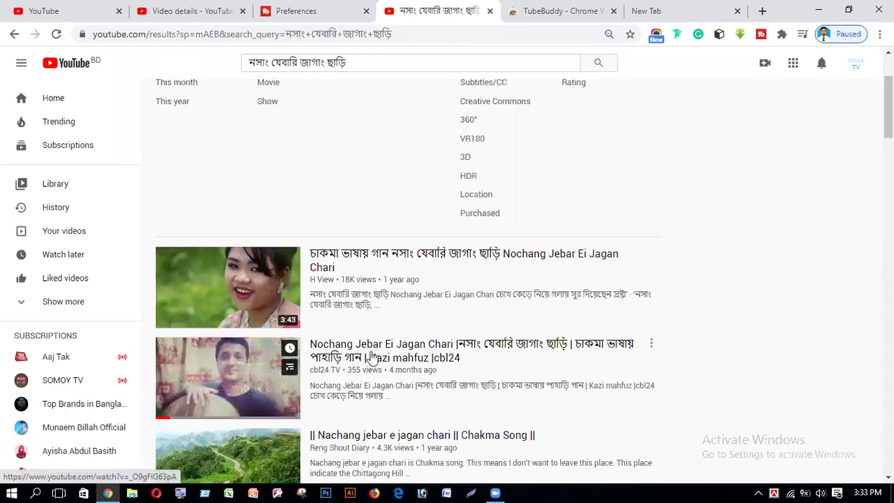
{"action": "left_click", "coordinate": [303, 11]}
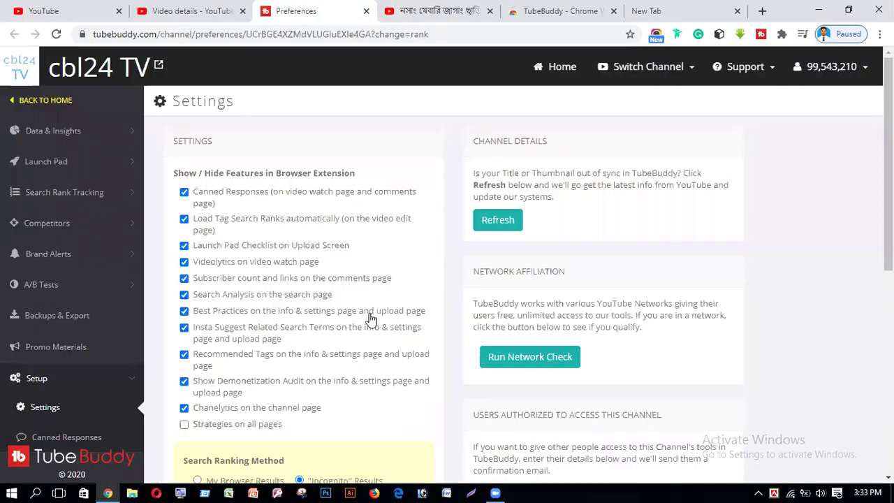
{"action": "left_click", "coordinate": [204, 12]}
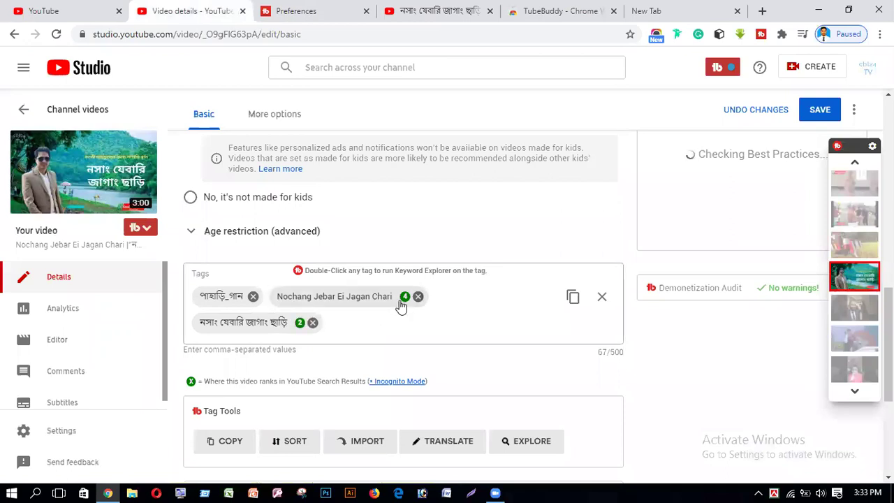
{"action": "left_click", "coordinate": [433, 11]}
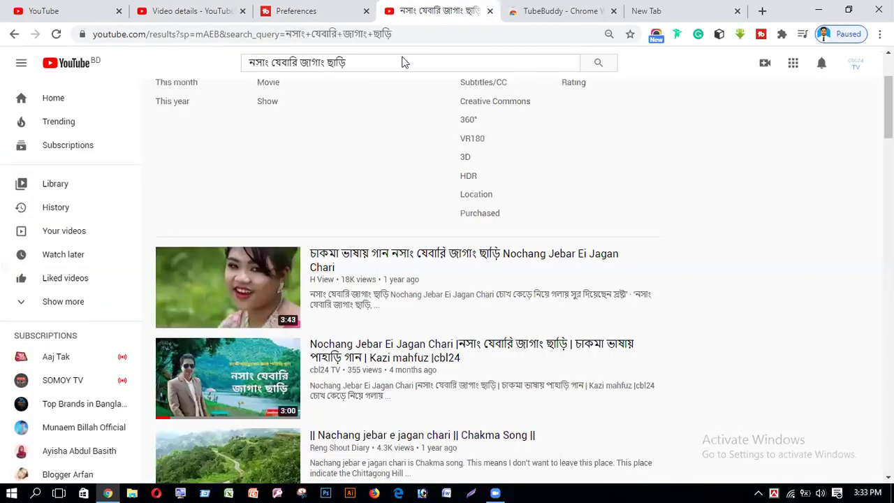
{"action": "scroll", "coordinate": [353, 244], "scroll_direction": "up", "scroll_amount": 2}
{"action": "left_click", "coordinate": [305, 11]}
{"action": "left_click", "coordinate": [419, 11]}
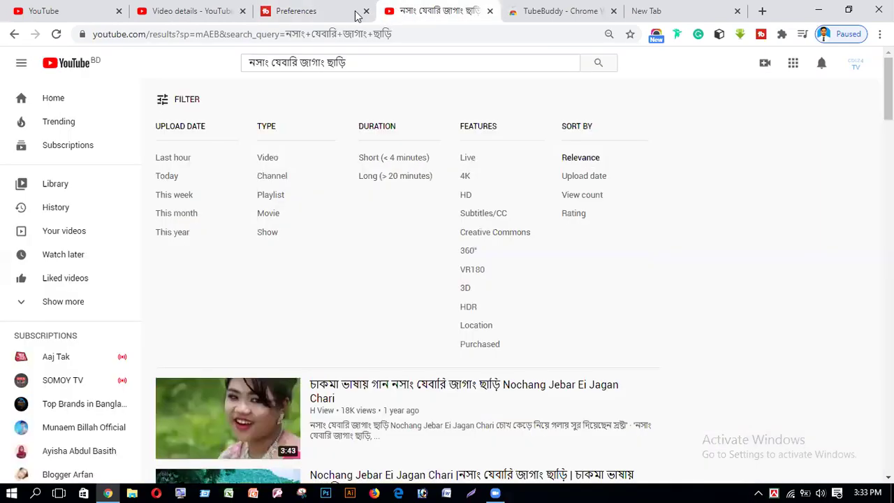
{"action": "scroll", "coordinate": [551, 309], "scroll_direction": "down", "scroll_amount": 2}
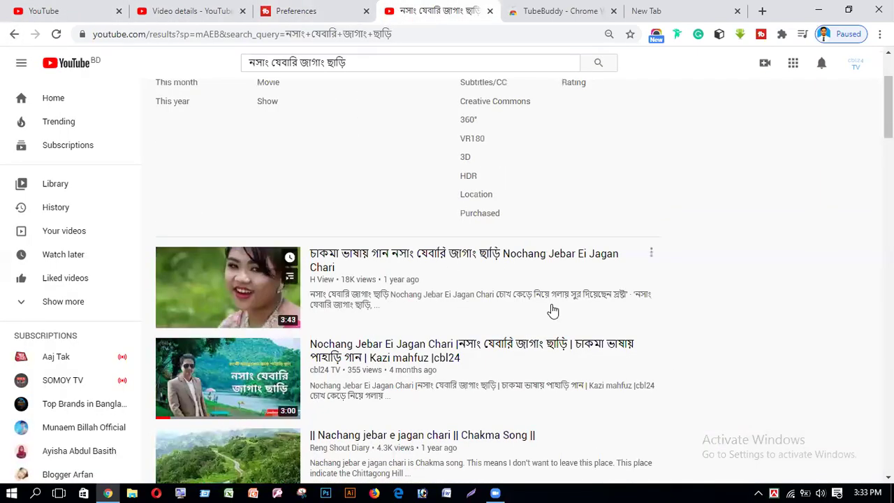
{"action": "scroll", "coordinate": [551, 310], "scroll_direction": "down", "scroll_amount": 2}
- Search for the channel video's title trimmed to 'Nochang Jebar Ei Jagan Chari'
{"action": "left_click_drag", "start_coordinate": [462, 227], "coordinate": [310, 213]}
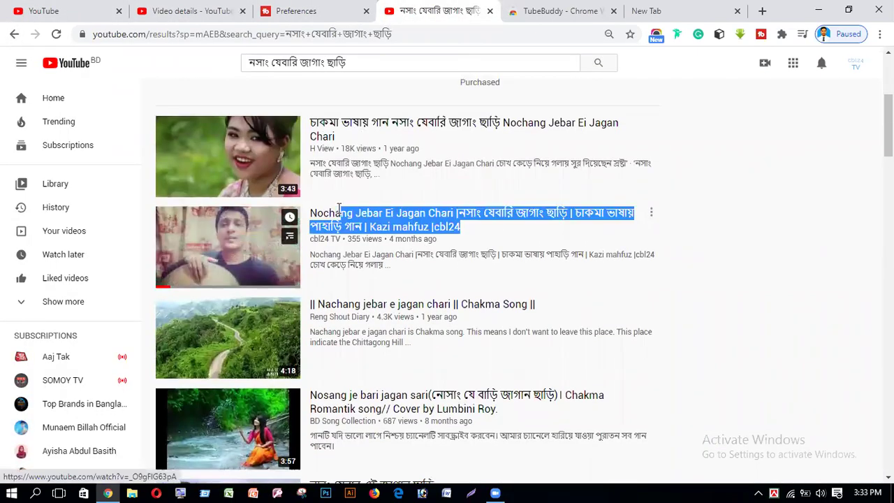
{"action": "key", "text": "ctrl+c"}
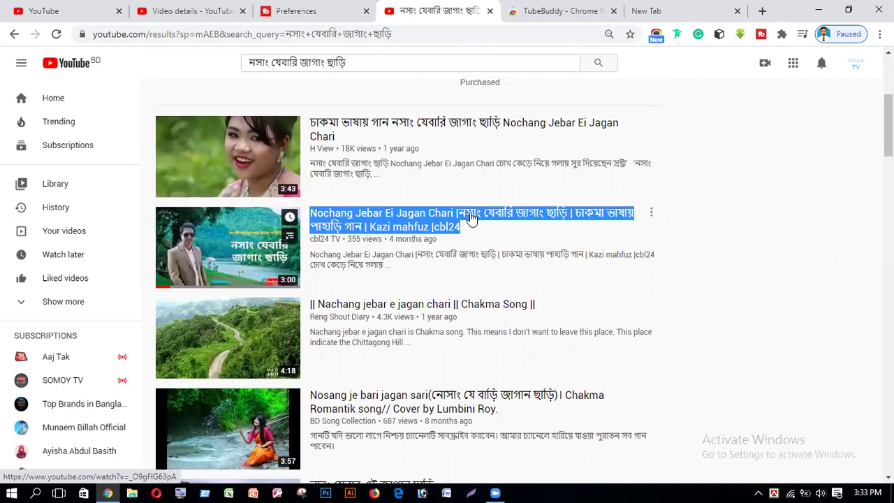
{"action": "left_click", "coordinate": [391, 63]}
{"action": "key", "text": "ctrl+v"}
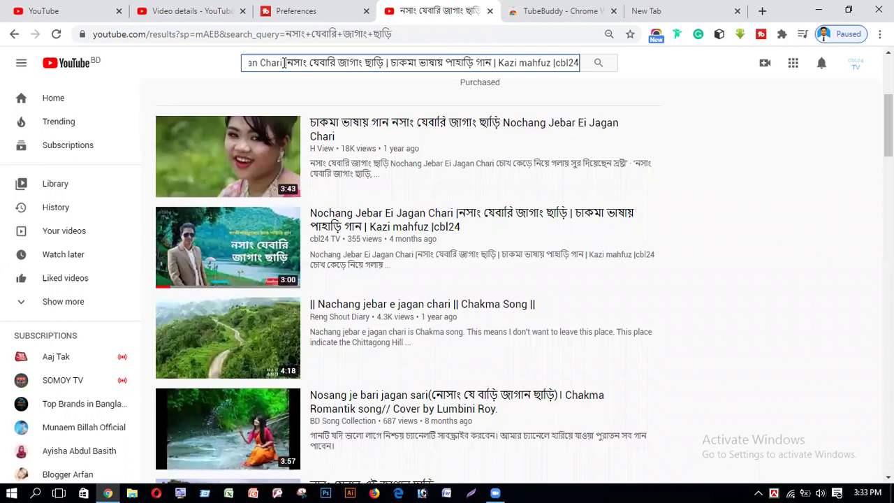
{"action": "left_click_drag", "start_coordinate": [285, 63], "coordinate": [732, 66]}
{"action": "key", "text": "BackSpace"}
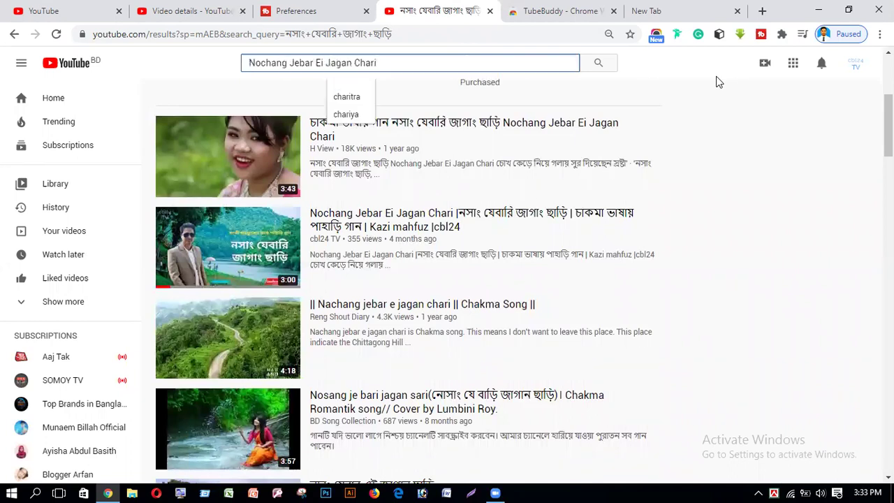
{"action": "key", "text": "Return"}
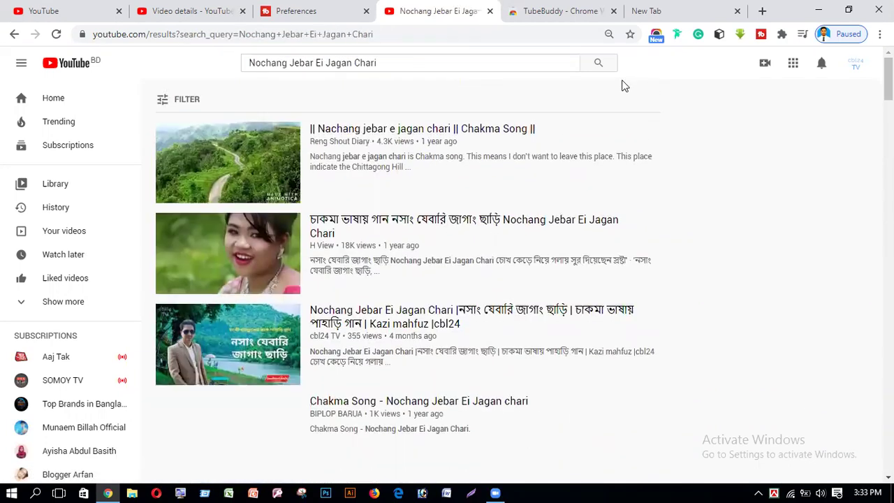
- Review the search results, flipping between the TubeBuddy settings page and the video's Studio details
{"action": "mouse_move", "coordinate": [379, 190]}
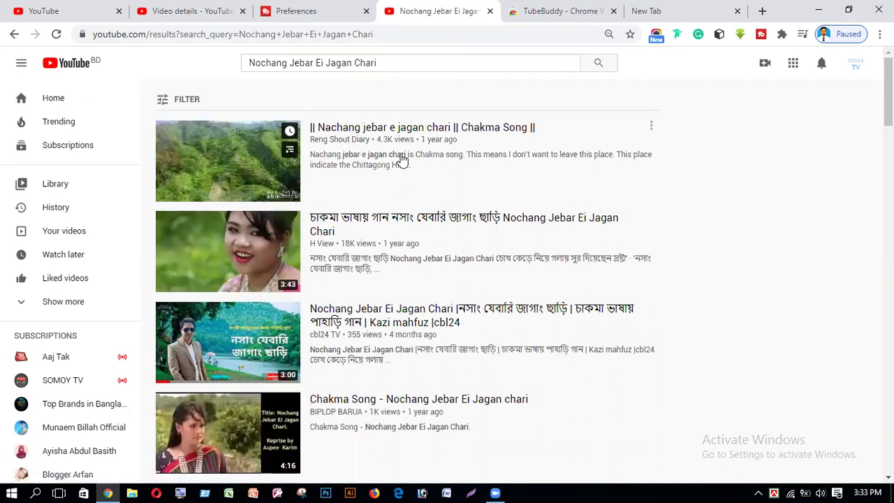
{"action": "scroll", "coordinate": [387, 198], "scroll_direction": "down", "scroll_amount": 5}
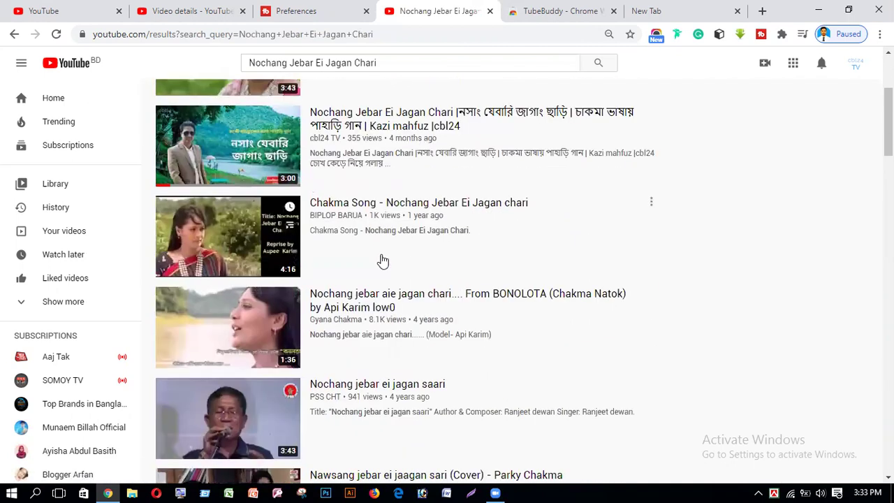
{"action": "scroll", "coordinate": [394, 307], "scroll_direction": "up", "scroll_amount": 5}
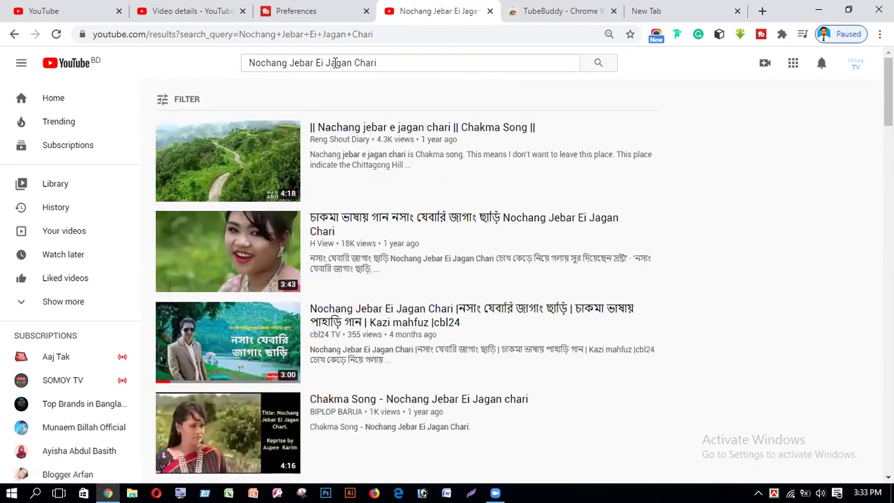
{"action": "left_click", "coordinate": [317, 11]}
{"action": "left_click", "coordinate": [190, 10]}
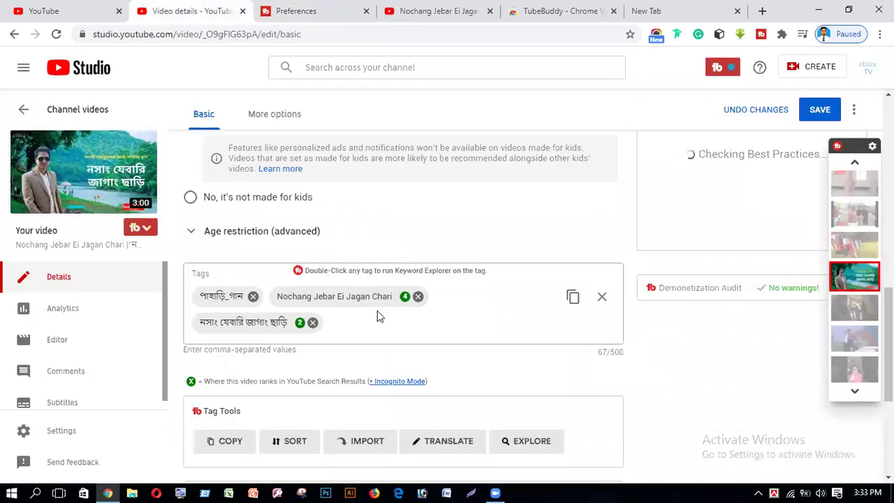
{"action": "left_click", "coordinate": [323, 10]}
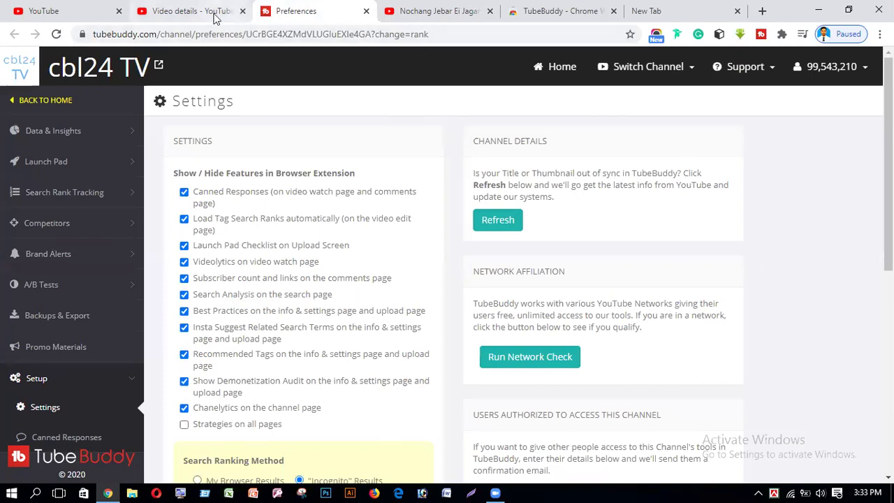
{"action": "left_click", "coordinate": [215, 18]}
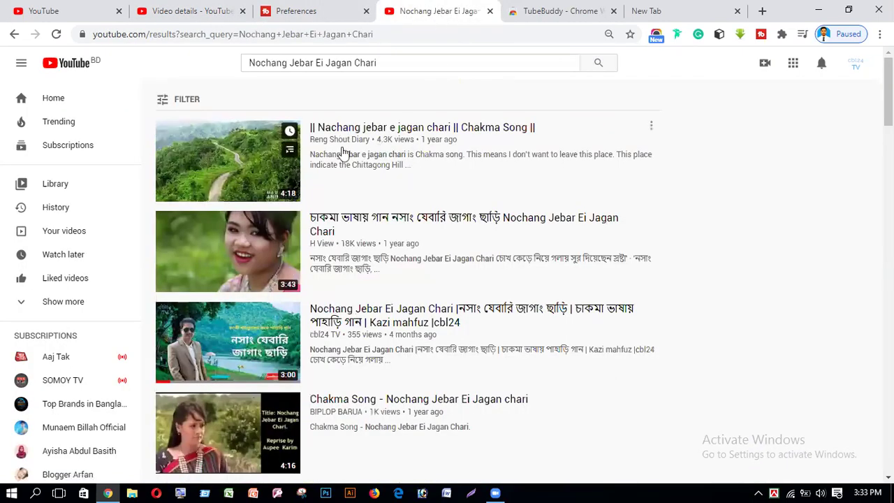
- Select 'Chari' in the search query, recheck the results, and return to the tags ranked 4 and 2
{"action": "scroll", "coordinate": [348, 311], "scroll_direction": "down", "scroll_amount": 2}
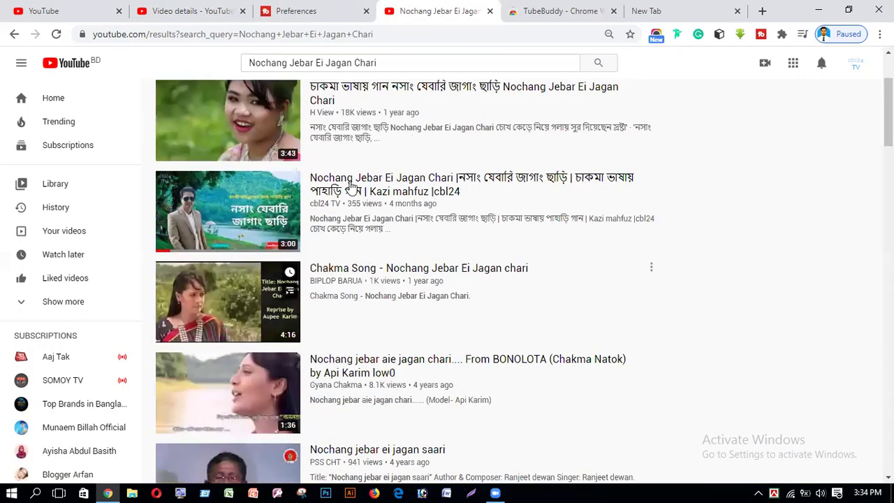
{"action": "scroll", "coordinate": [348, 311], "scroll_direction": "up", "scroll_amount": 1}
{"action": "double_click", "coordinate": [364, 62]}
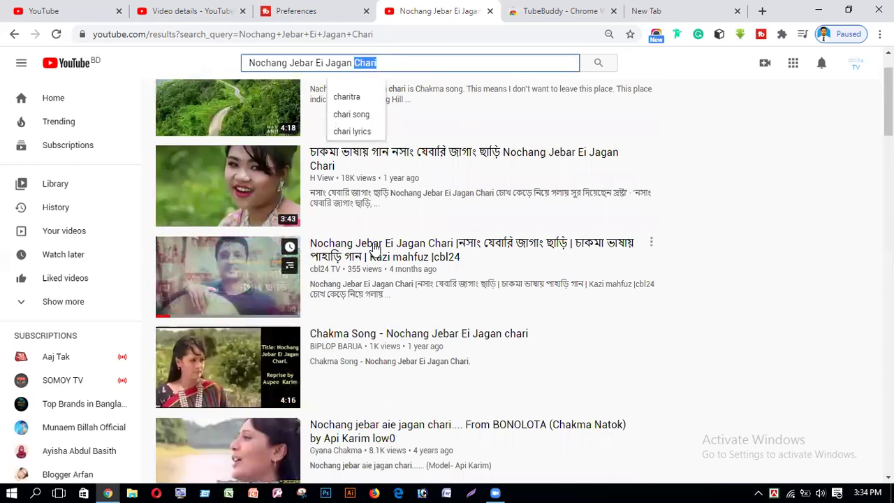
{"action": "scroll", "coordinate": [325, 305], "scroll_direction": "down", "scroll_amount": 2}
{"action": "scroll", "coordinate": [402, 300], "scroll_direction": "down", "scroll_amount": 5}
{"action": "scroll", "coordinate": [400, 302], "scroll_direction": "down", "scroll_amount": 4}
{"action": "scroll", "coordinate": [403, 300], "scroll_direction": "up", "scroll_amount": 4}
{"action": "scroll", "coordinate": [391, 280], "scroll_direction": "up", "scroll_amount": 5}
{"action": "scroll", "coordinate": [334, 287], "scroll_direction": "up", "scroll_amount": 3}
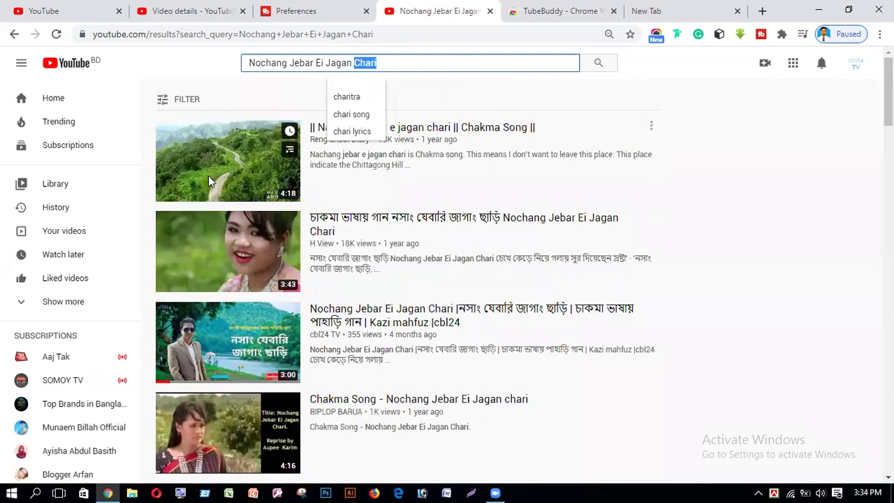
{"action": "left_click", "coordinate": [195, 11]}
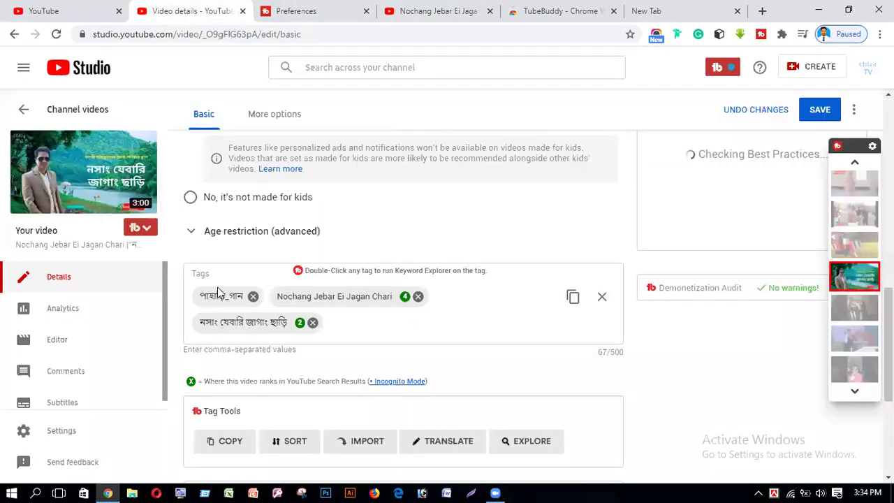
{"action": "scroll", "coordinate": [362, 284], "scroll_direction": "down", "scroll_amount": 1}
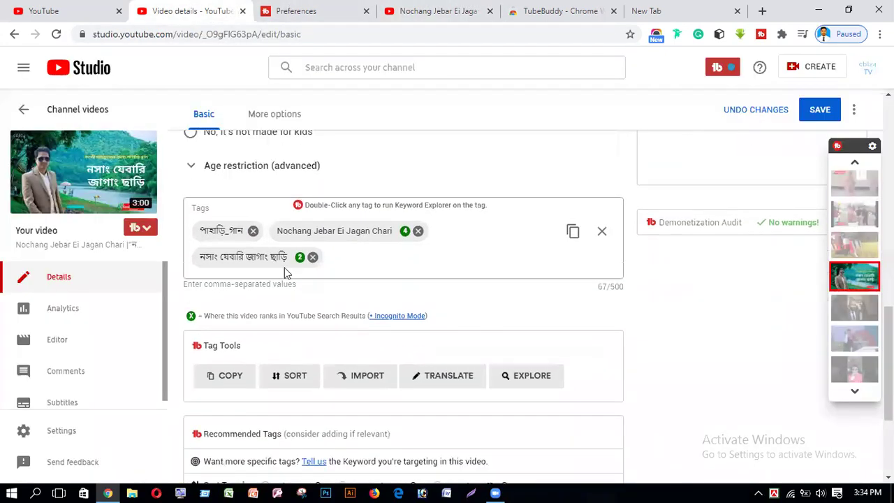
{"action": "double_click", "coordinate": [601, 286]}
{"action": "left_click_drag", "start_coordinate": [609, 286], "coordinate": [624, 290]}
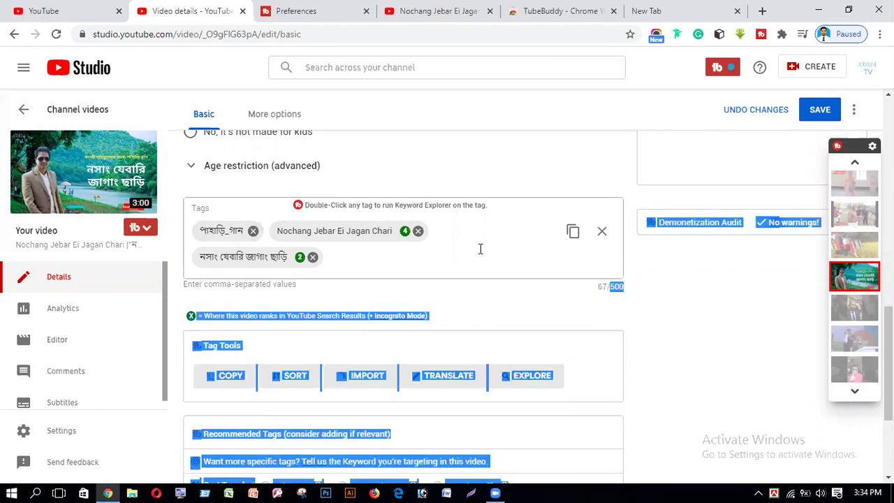
{"action": "left_click", "coordinate": [488, 293]}
{"action": "left_click", "coordinate": [455, 375]}
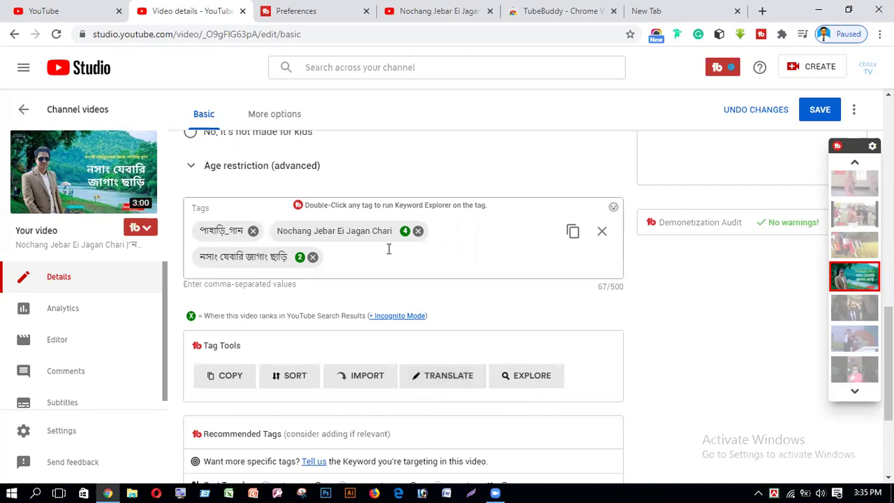
{"action": "left_click", "coordinate": [495, 490]}
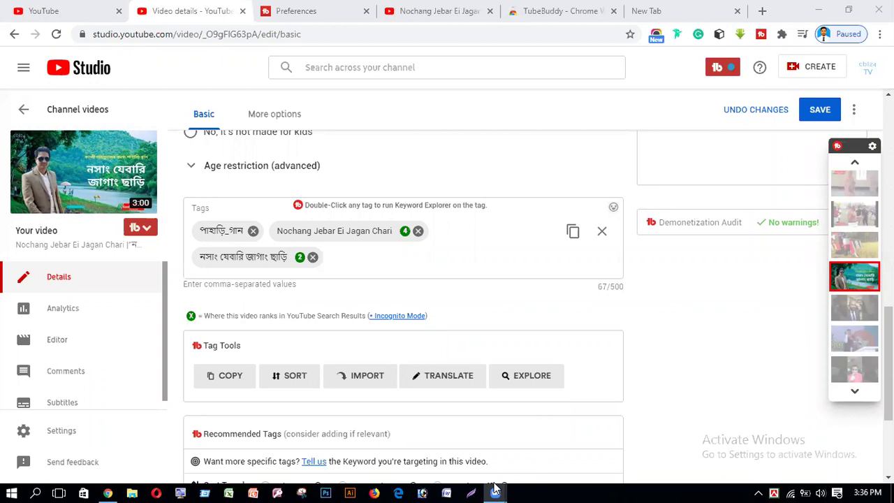
- Open Keyword Explorer for the 'nochang jebar ei jagan chari' tag and review its Good 41/100 score
{"action": "left_click", "coordinate": [495, 491]}
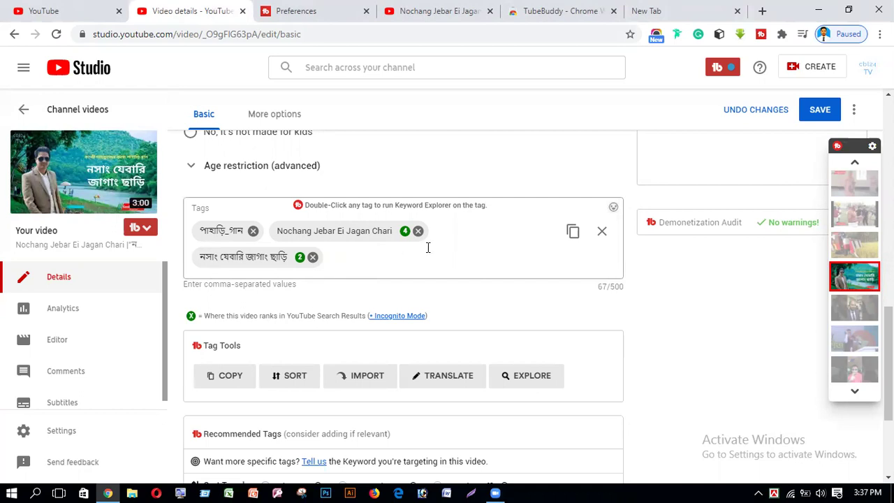
{"action": "left_click_drag", "start_coordinate": [598, 286], "coordinate": [609, 289]}
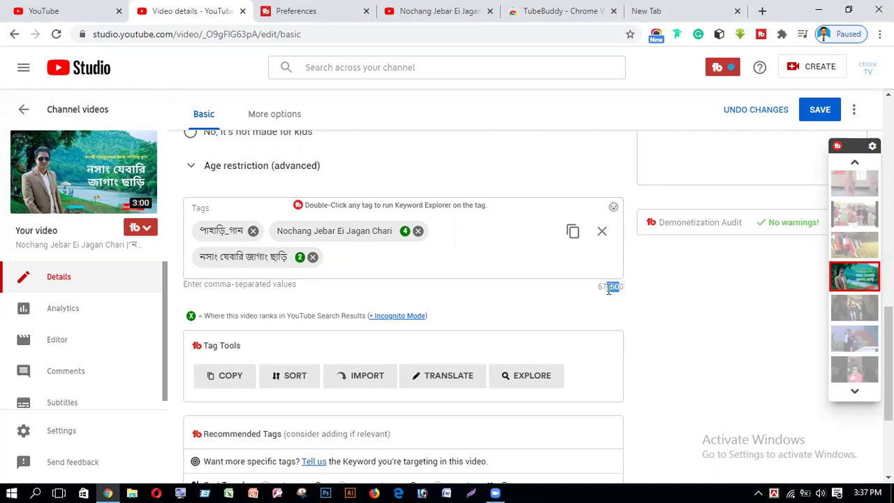
{"action": "left_click", "coordinate": [417, 250]}
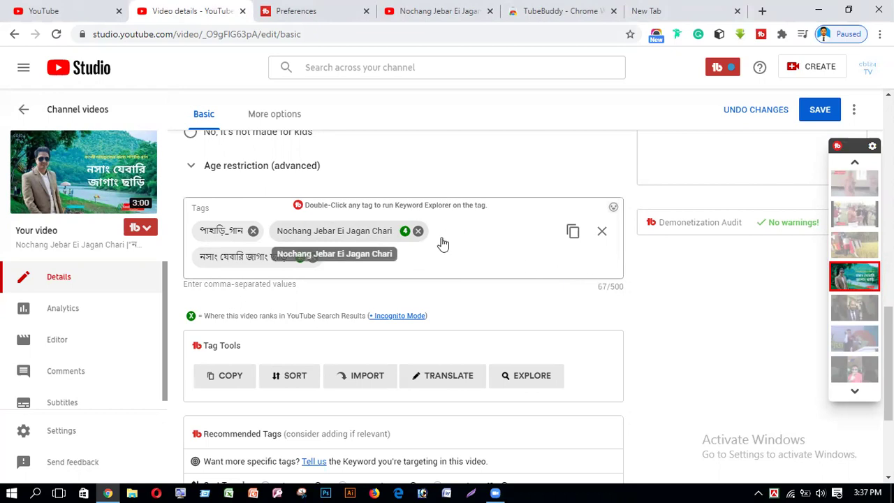
{"action": "double_click", "coordinate": [370, 230]}
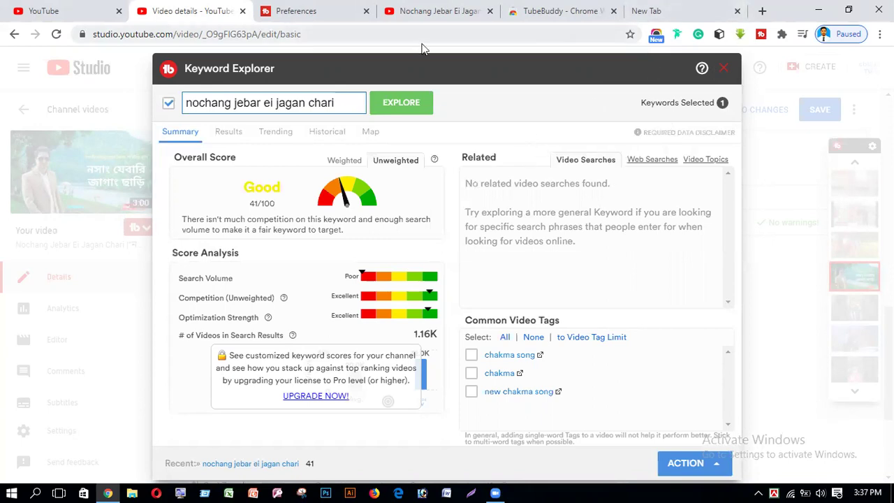
{"action": "key", "text": "Escape"}
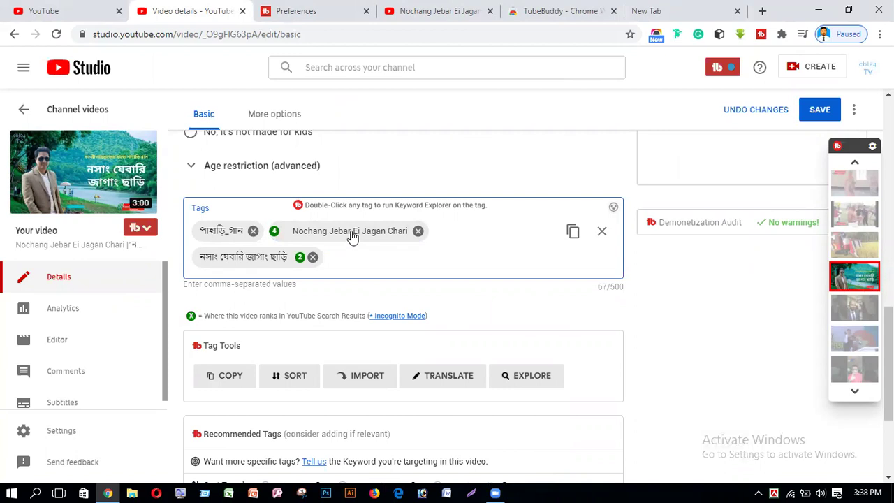
{"action": "mouse_move", "coordinate": [354, 236]}
{"action": "left_mouse_down"}
{"action": "mouse_move", "coordinate": [453, 233]}
{"action": "mouse_move", "coordinate": [260, 262]}
{"action": "left_mouse_up"}
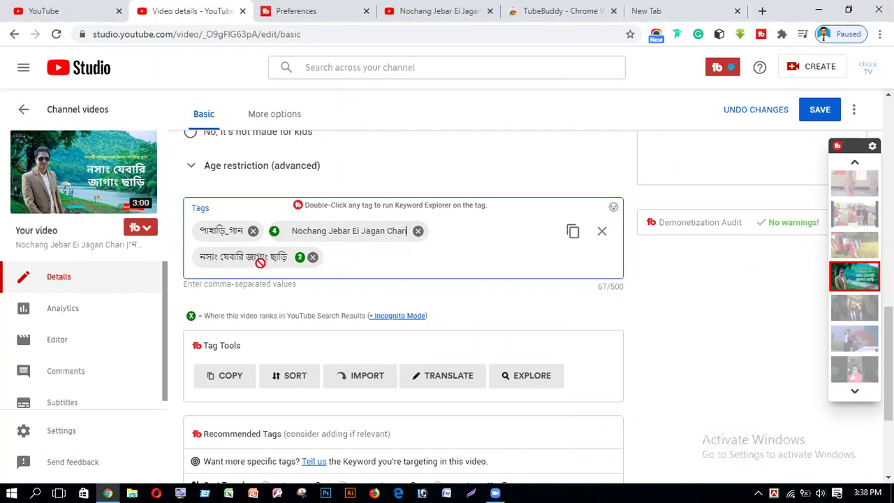
{"action": "double_click", "coordinate": [377, 238]}
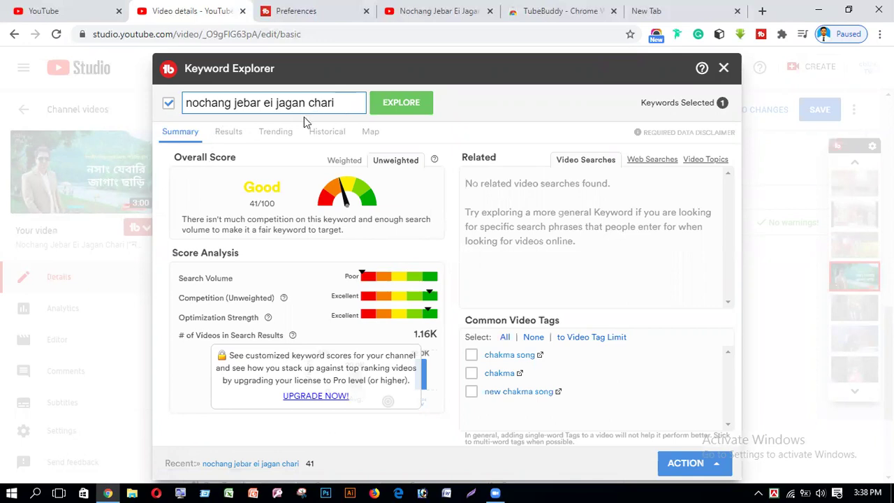
{"action": "mouse_move", "coordinate": [247, 189]}
{"action": "left_mouse_down"}
{"action": "mouse_move", "coordinate": [280, 190]}
{"action": "mouse_move", "coordinate": [251, 202]}
{"action": "left_mouse_up"}
{"action": "left_click", "coordinate": [249, 188]}
- Tick the common tags chakma song, chakma and new chakma song and use the ACTION menu
{"action": "left_click", "coordinate": [471, 355]}
{"action": "left_click", "coordinate": [471, 372]}
{"action": "left_click", "coordinate": [472, 392]}
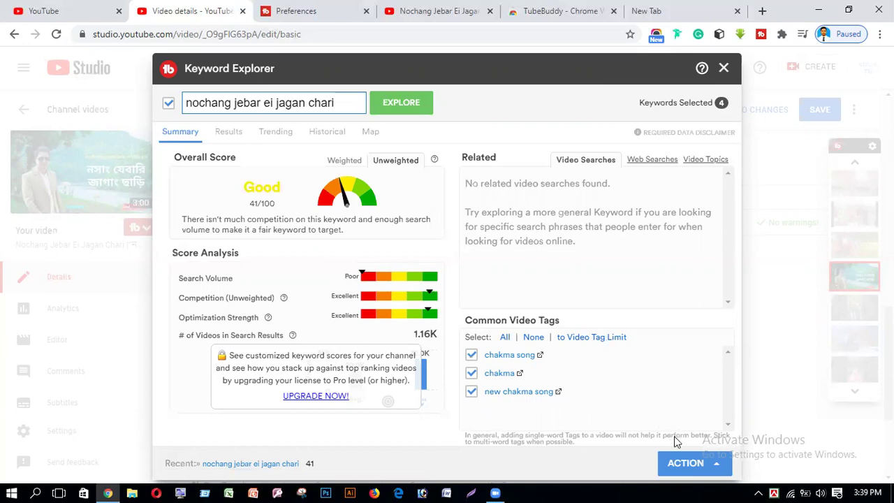
{"action": "left_click", "coordinate": [688, 463]}
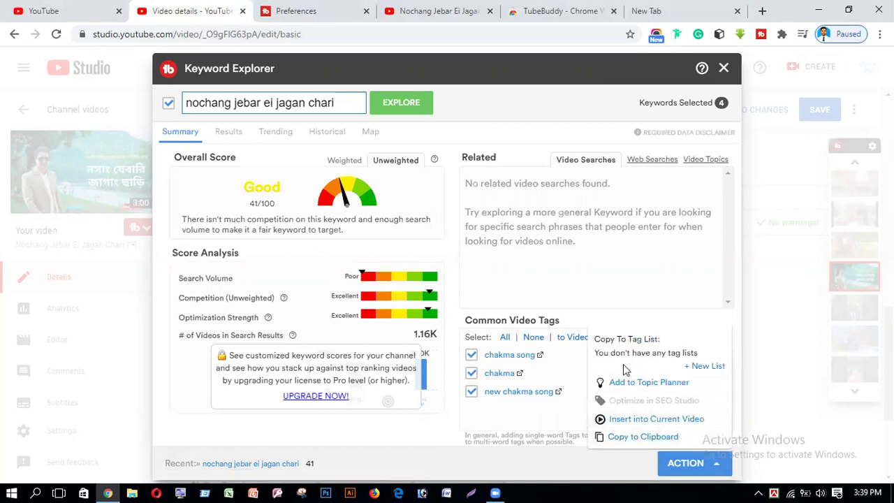
{"action": "left_click", "coordinate": [581, 359]}
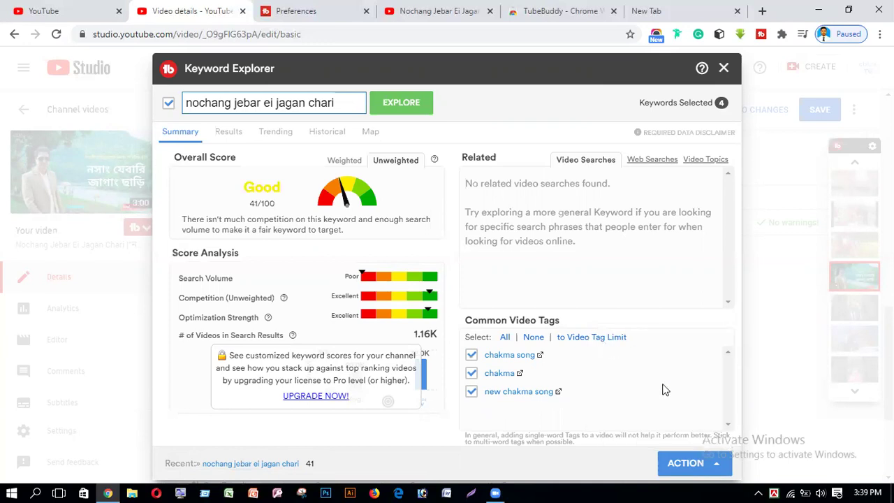
{"action": "left_click", "coordinate": [717, 466]}
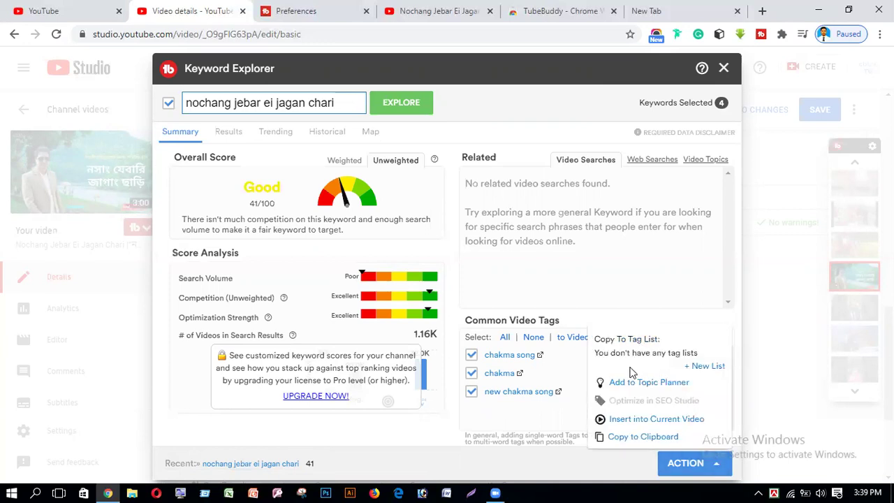
{"action": "left_click", "coordinate": [671, 439]}
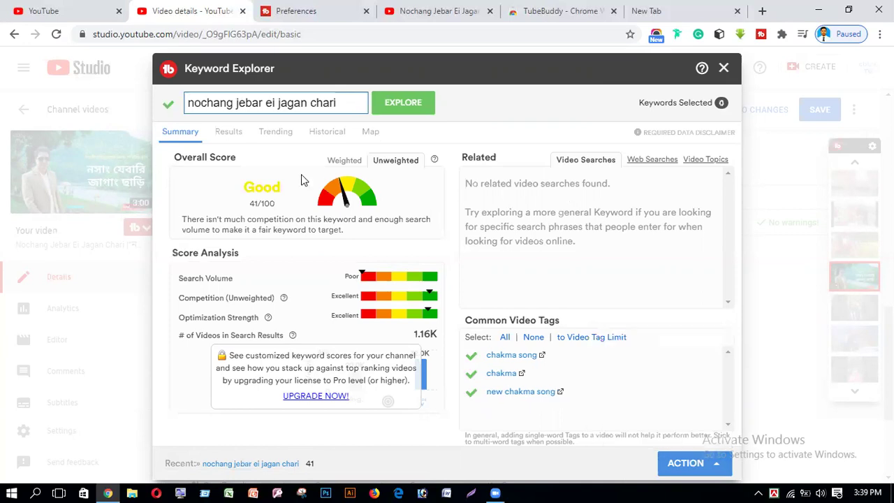
- Dismiss the Weighted score upgrade prompt and show Results: 7 exact matches, 1.16K total
{"action": "left_click", "coordinate": [342, 163]}
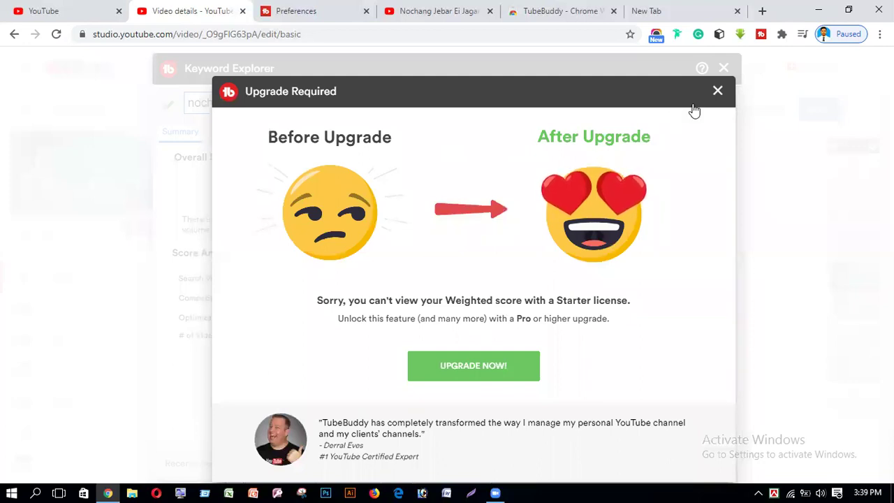
{"action": "left_click", "coordinate": [717, 91]}
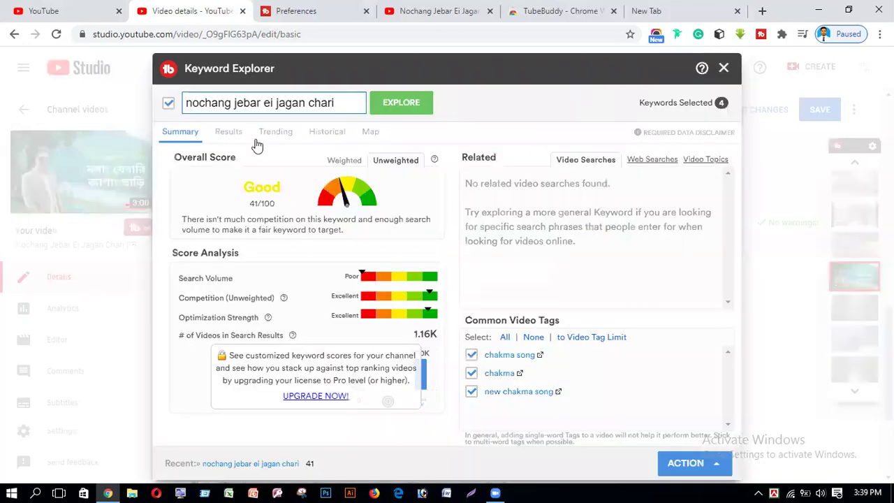
{"action": "left_click", "coordinate": [229, 133]}
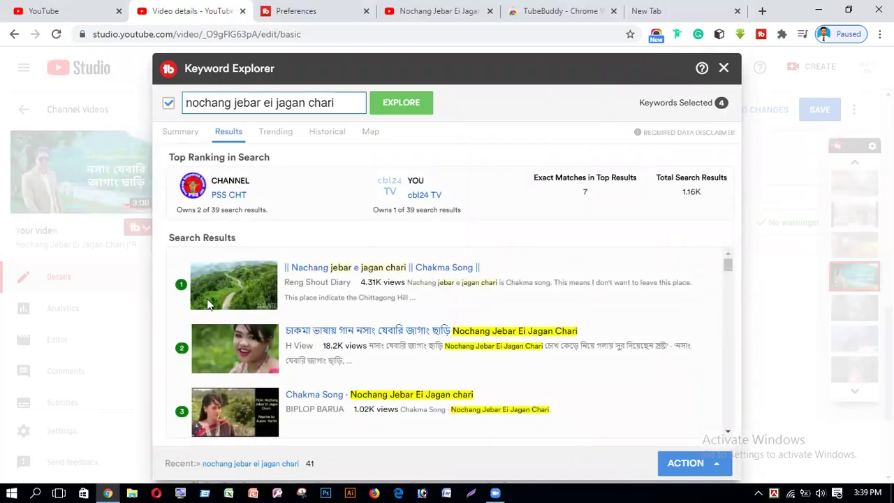
{"action": "scroll", "coordinate": [278, 267], "scroll_direction": "down", "scroll_amount": 1}
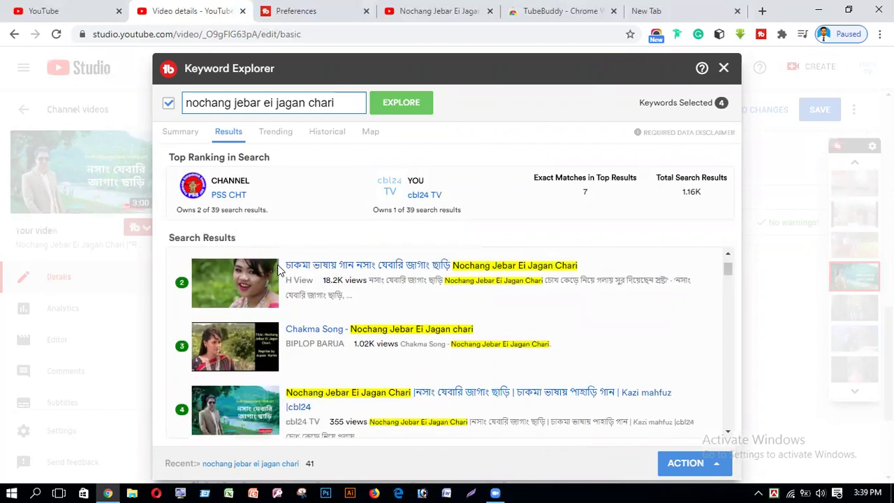
{"action": "scroll", "coordinate": [433, 293], "scroll_direction": "down", "scroll_amount": 2}
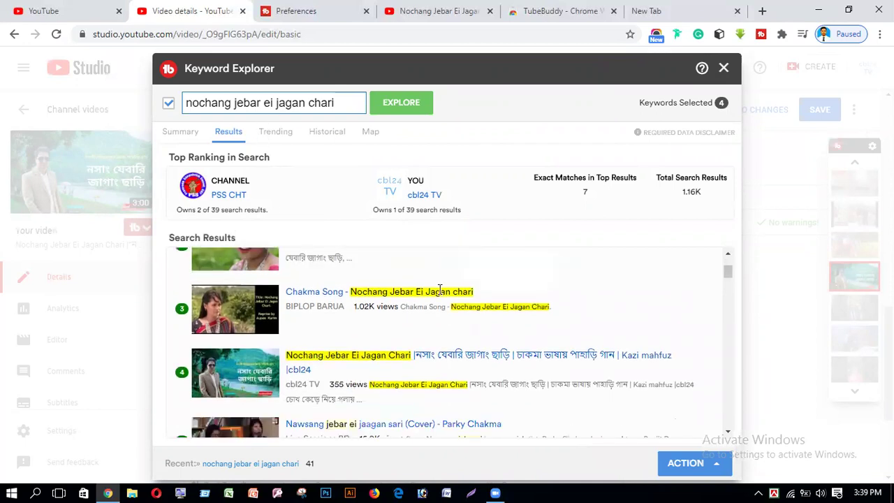
{"action": "scroll", "coordinate": [416, 326], "scroll_direction": "up", "scroll_amount": 2}
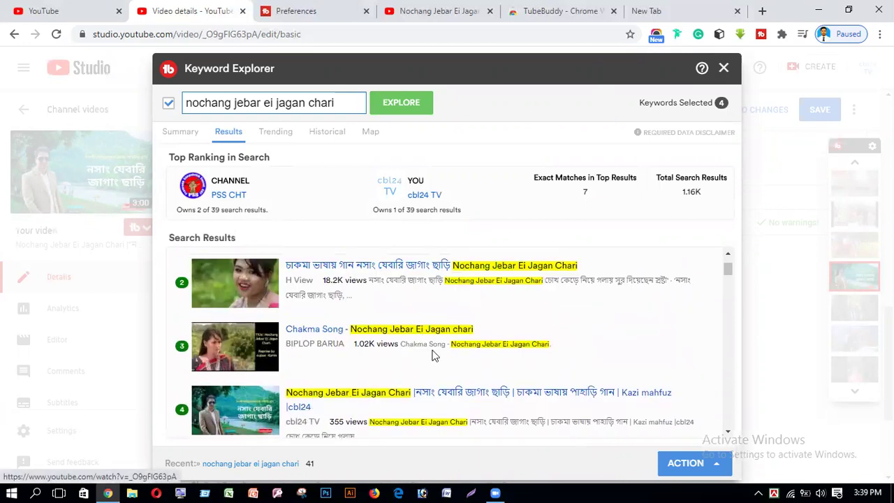
{"action": "scroll", "coordinate": [430, 363], "scroll_direction": "down", "scroll_amount": 2}
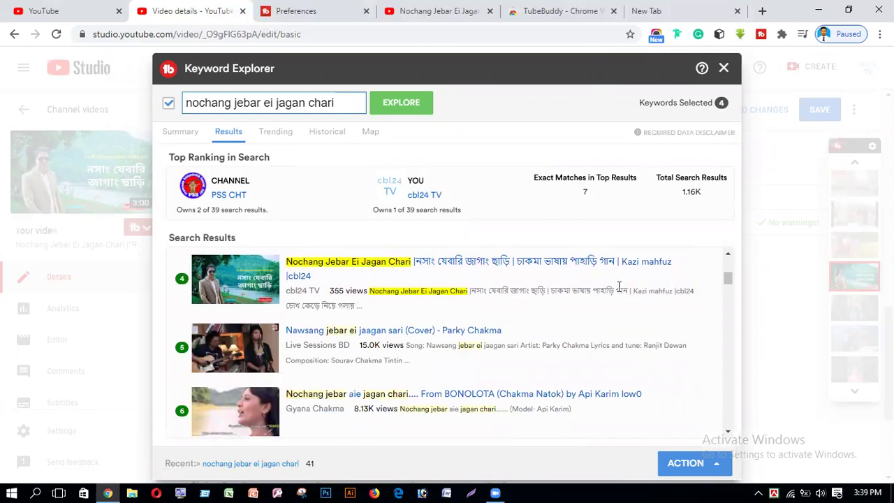
{"action": "scroll", "coordinate": [462, 329], "scroll_direction": "down", "scroll_amount": 1}
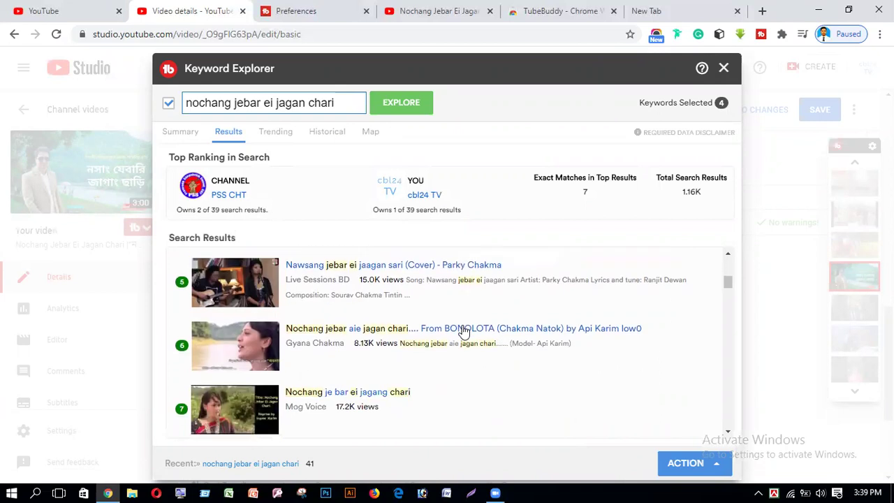
{"action": "scroll", "coordinate": [465, 329], "scroll_direction": "down", "scroll_amount": 1}
{"action": "scroll", "coordinate": [260, 352], "scroll_direction": "down", "scroll_amount": 1}
{"action": "scroll", "coordinate": [262, 353], "scroll_direction": "up", "scroll_amount": 3}
{"action": "scroll", "coordinate": [266, 339], "scroll_direction": "up", "scroll_amount": 3}
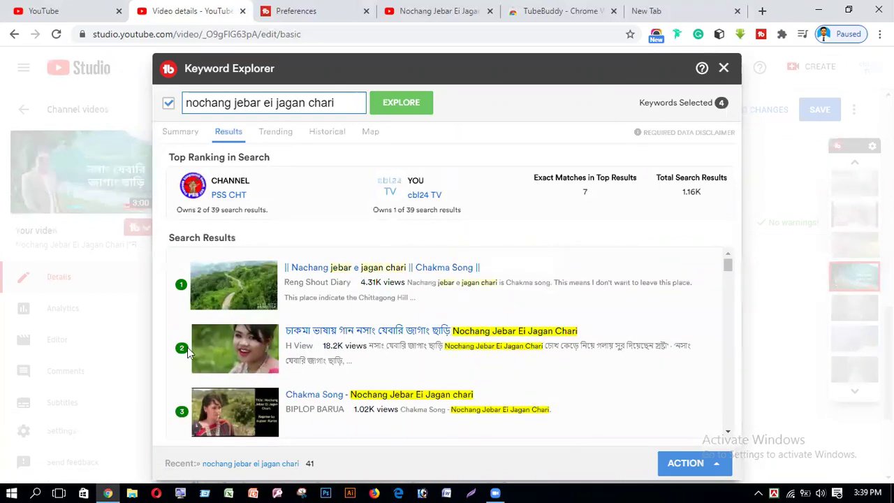
{"action": "scroll", "coordinate": [489, 279], "scroll_direction": "down", "scroll_amount": 3}
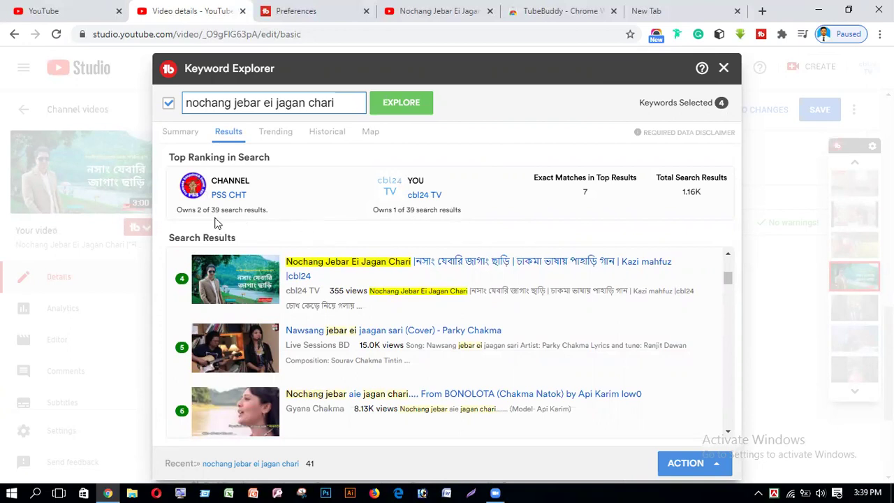
{"action": "scroll", "coordinate": [256, 278], "scroll_direction": "up", "scroll_amount": 3}
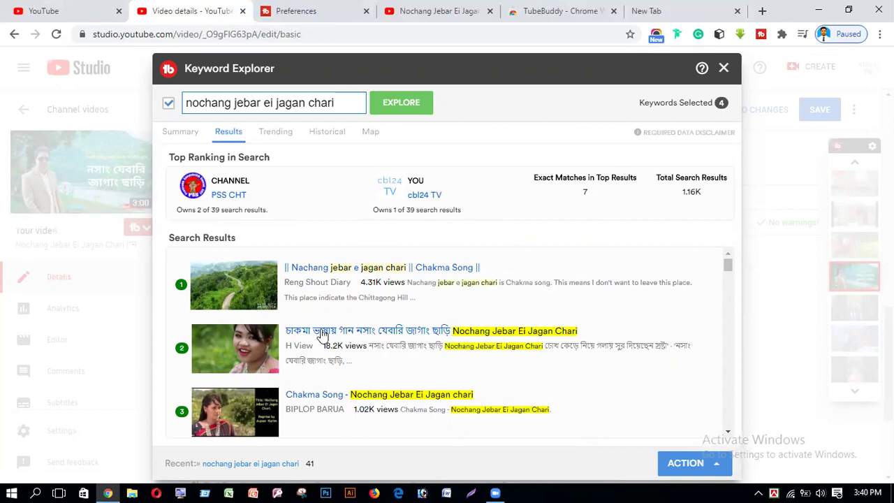
{"action": "scroll", "coordinate": [307, 326], "scroll_direction": "down", "scroll_amount": 1}
{"action": "scroll", "coordinate": [293, 335], "scroll_direction": "up", "scroll_amount": 1}
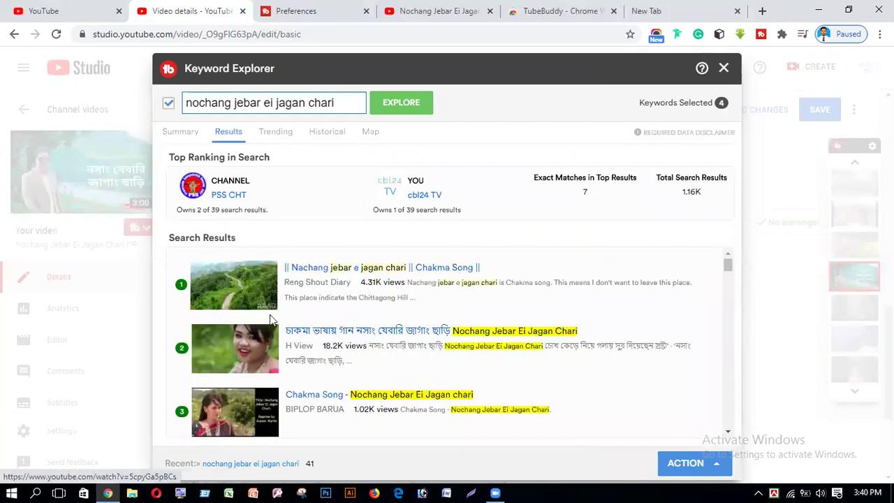
{"action": "scroll", "coordinate": [368, 251], "scroll_direction": "down", "scroll_amount": 5}
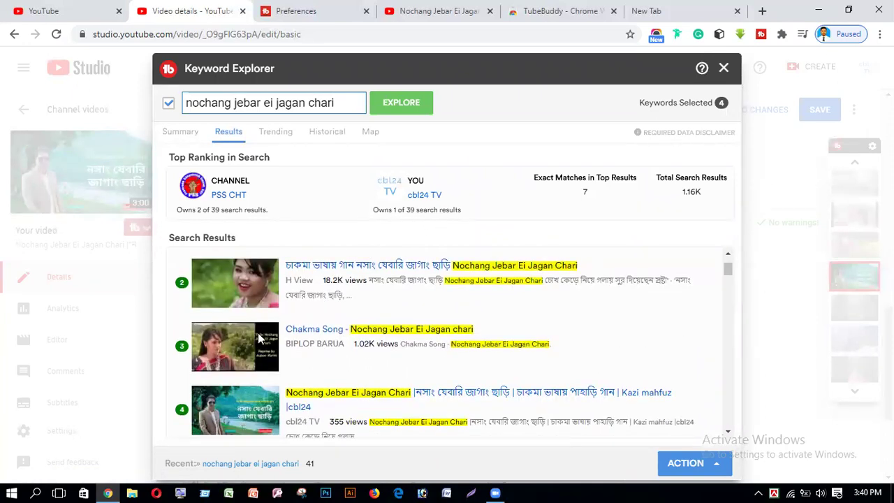
{"action": "scroll", "coordinate": [261, 338], "scroll_direction": "up", "scroll_amount": 1}
{"action": "scroll", "coordinate": [270, 334], "scroll_direction": "down", "scroll_amount": 2}
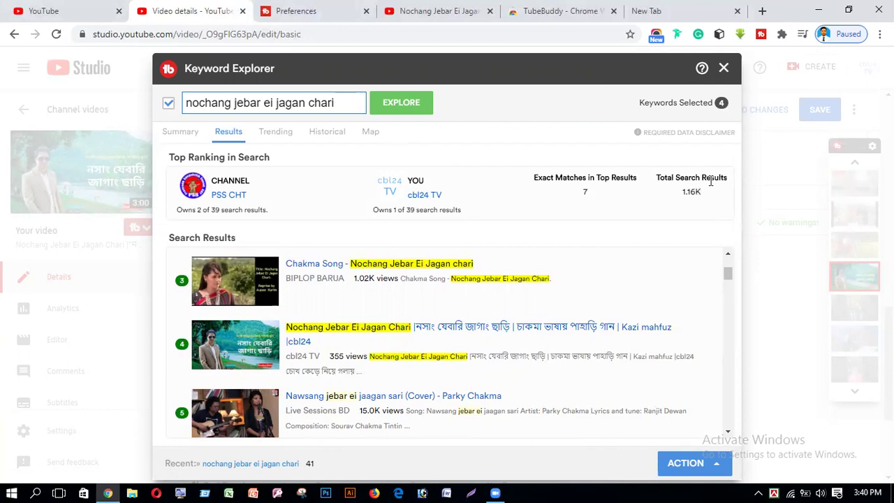
- Compare the keyword's trending related queries with its historical search data
{"action": "double_click", "coordinate": [684, 195]}
{"action": "left_click", "coordinate": [270, 136]}
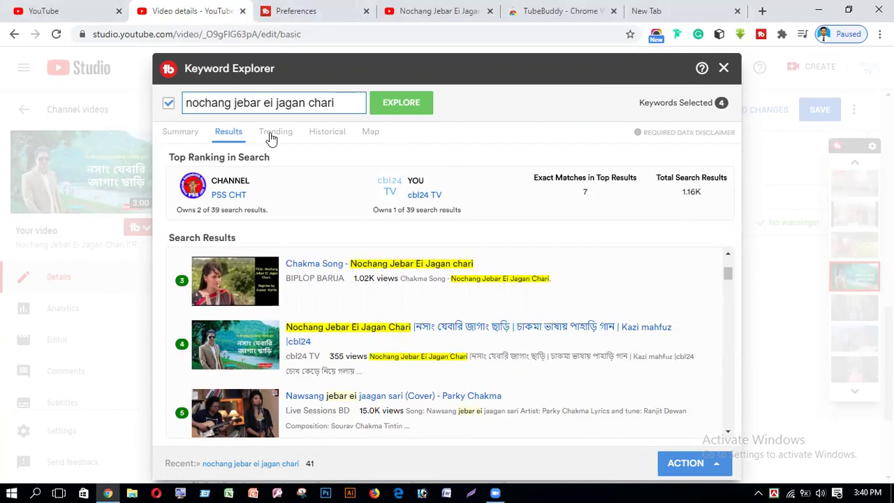
{"action": "left_click", "coordinate": [337, 136]}
{"action": "left_click", "coordinate": [280, 132]}
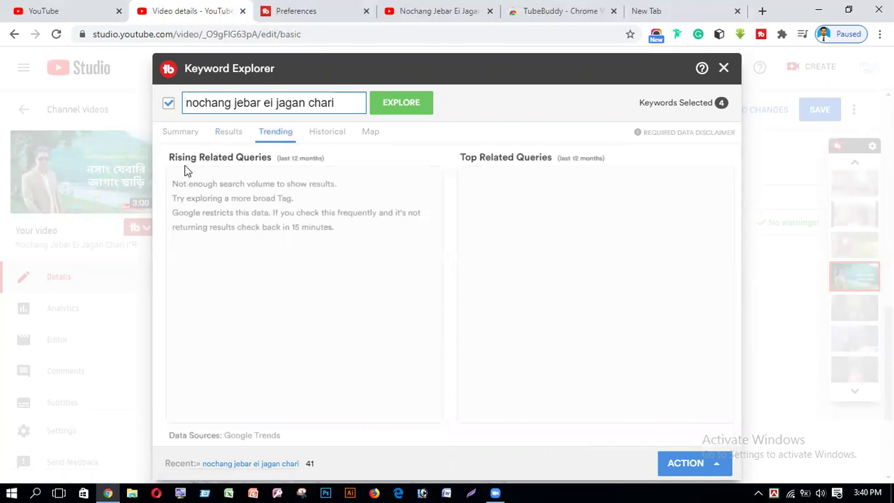
{"action": "left_click_drag", "start_coordinate": [169, 153], "coordinate": [230, 155]}
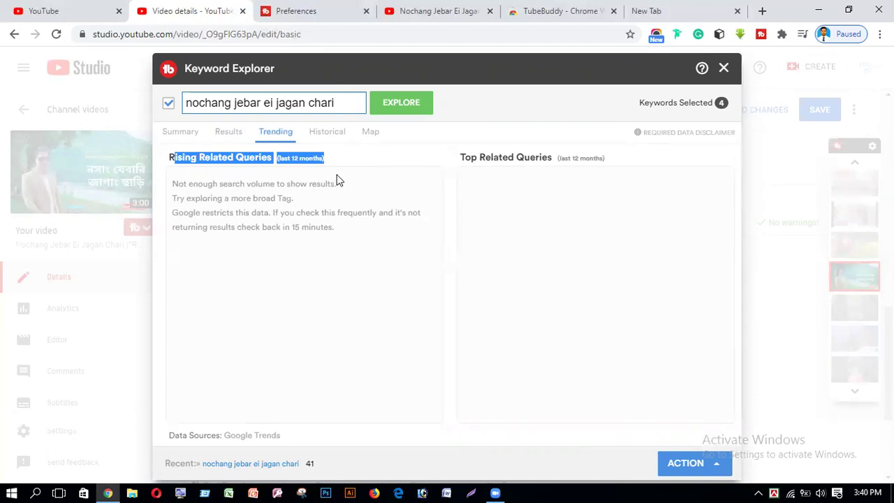
{"action": "left_click", "coordinate": [331, 136]}
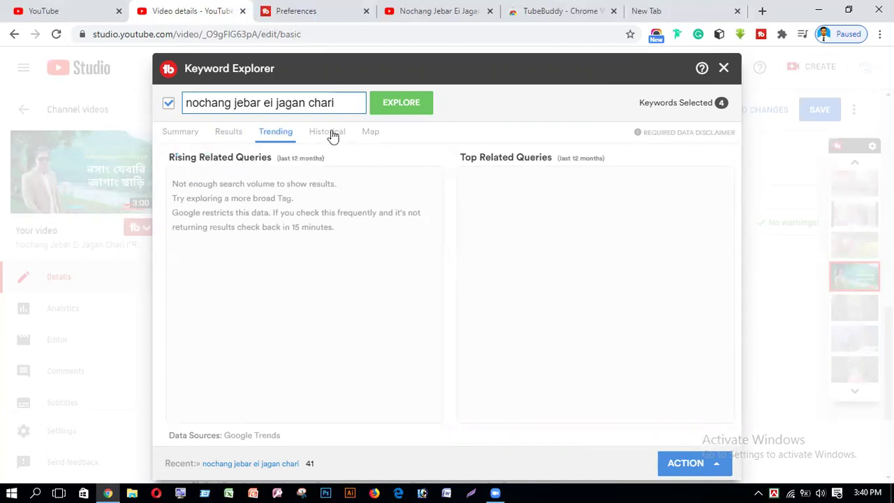
{"action": "left_click", "coordinate": [282, 134]}
- View the keyword's historical interest and regional map, then return to the Good 41/100 summary
{"action": "left_click", "coordinate": [327, 140]}
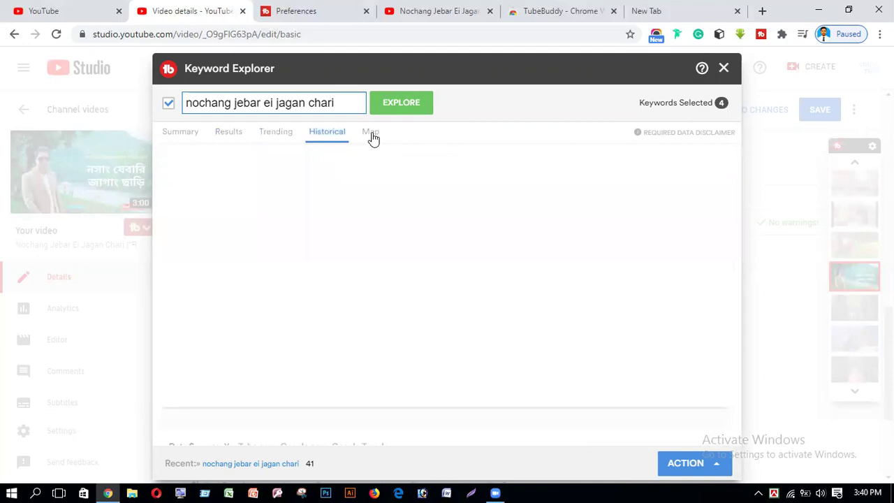
{"action": "left_click", "coordinate": [372, 135]}
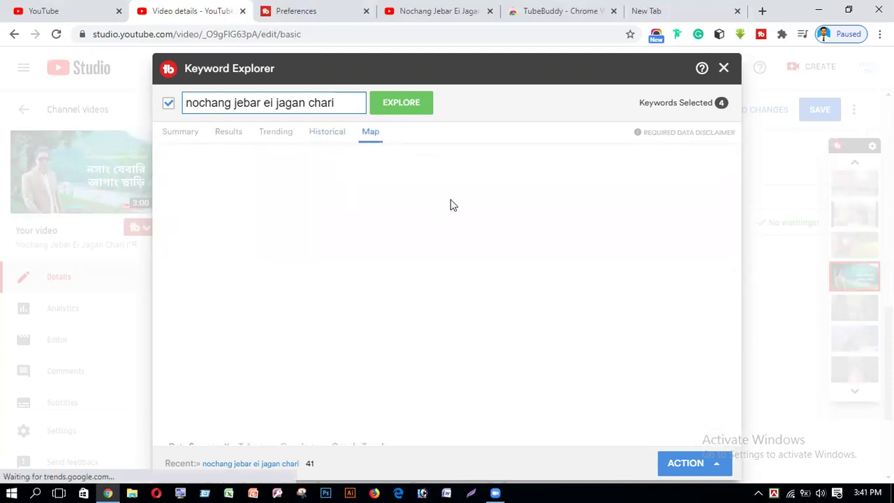
{"action": "left_click", "coordinate": [185, 135]}
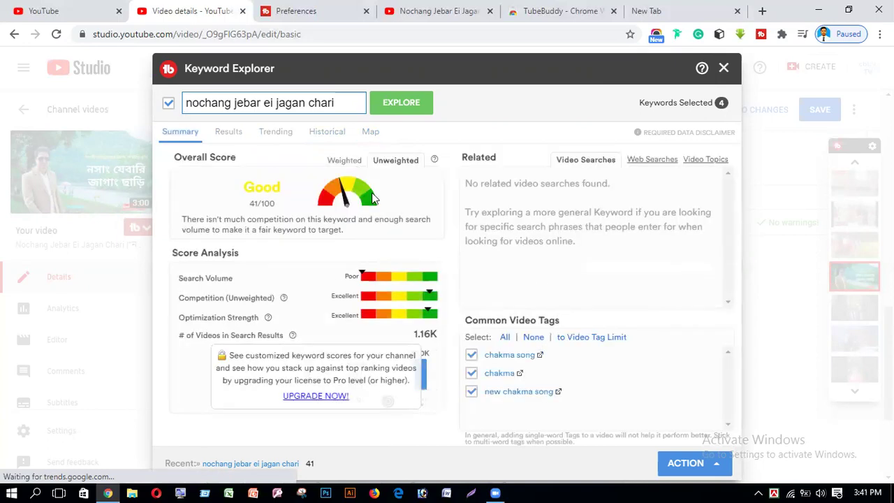
{"action": "left_click", "coordinate": [683, 458]}
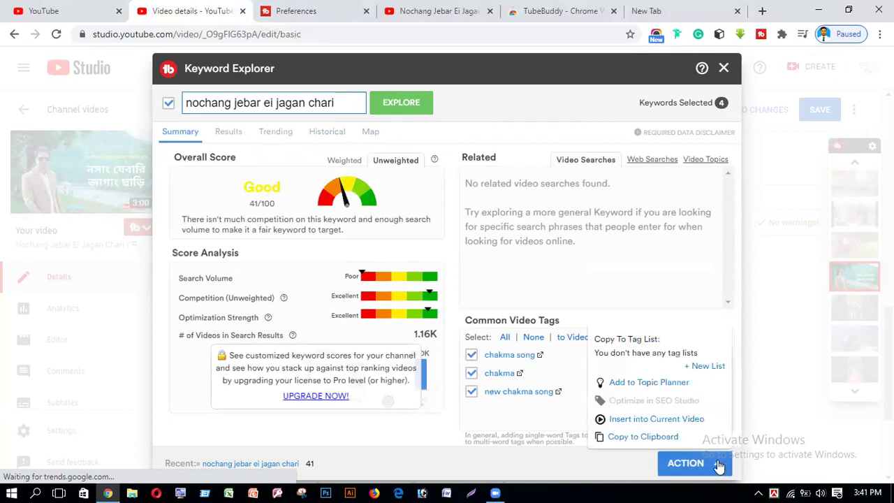
- Paste chakma song, chakma and new chakma song into the tags and remove the duplicate tag (106/500)
{"action": "left_click", "coordinate": [723, 68]}
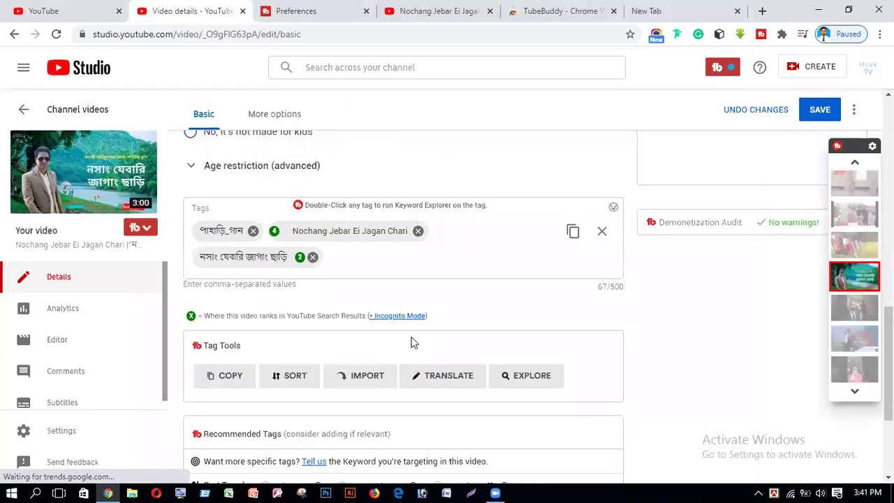
{"action": "left_click", "coordinate": [356, 256]}
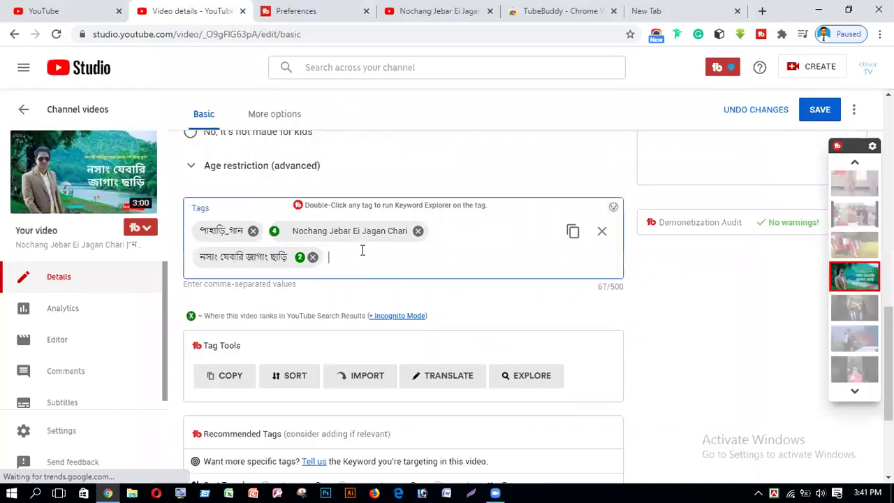
{"action": "key", "text": "ctrl+v"}
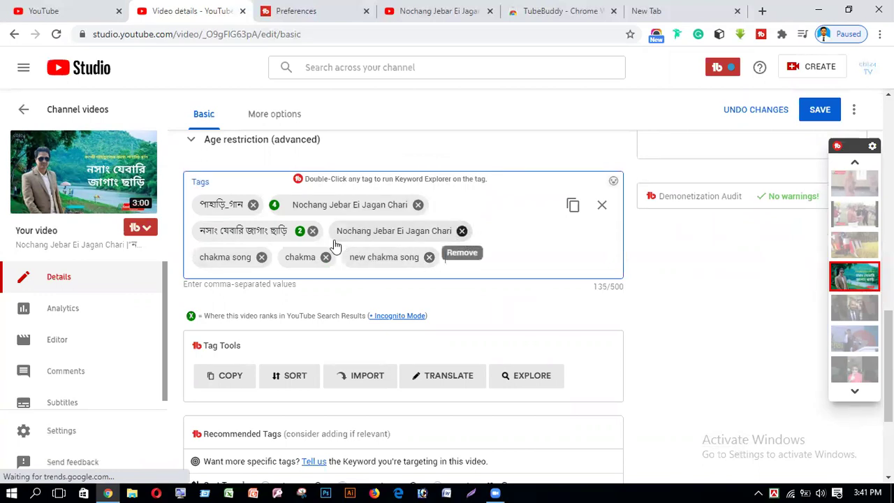
{"action": "left_click", "coordinate": [461, 230]}
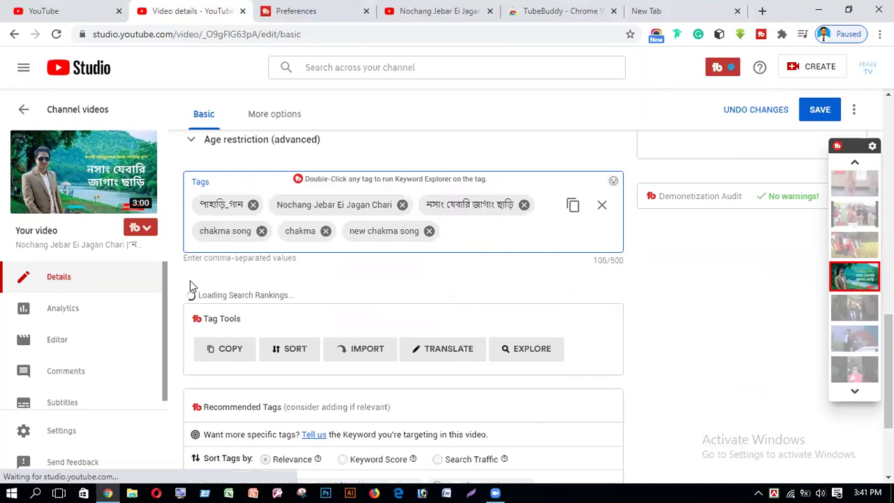
{"action": "scroll", "coordinate": [312, 274], "scroll_direction": "down", "scroll_amount": 1}
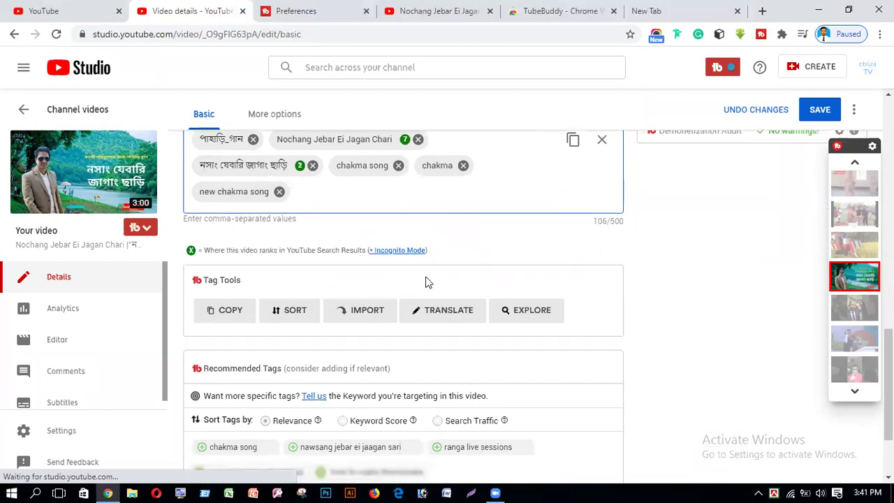
{"action": "scroll", "coordinate": [434, 272], "scroll_direction": "up", "scroll_amount": 1}
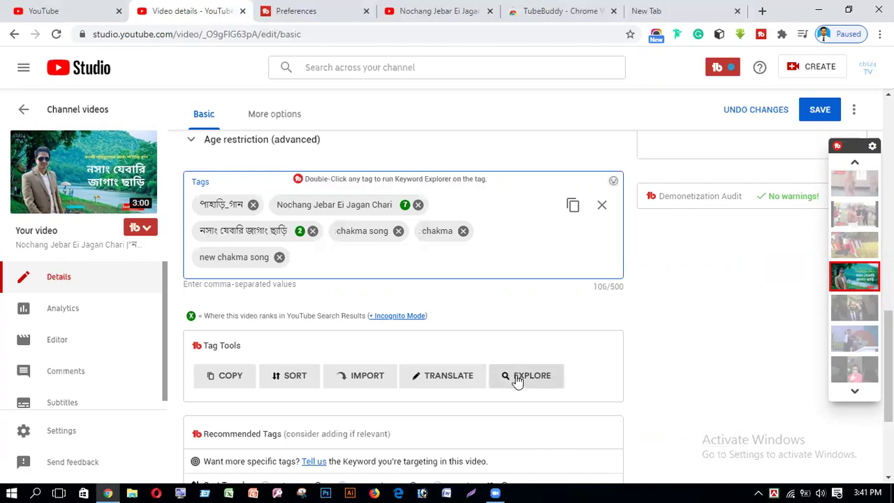
- Start a fresh Keyword Explorer search and enter 'hill track son' to bring up suggestions
{"action": "scroll", "coordinate": [530, 353], "scroll_direction": "down", "scroll_amount": 1}
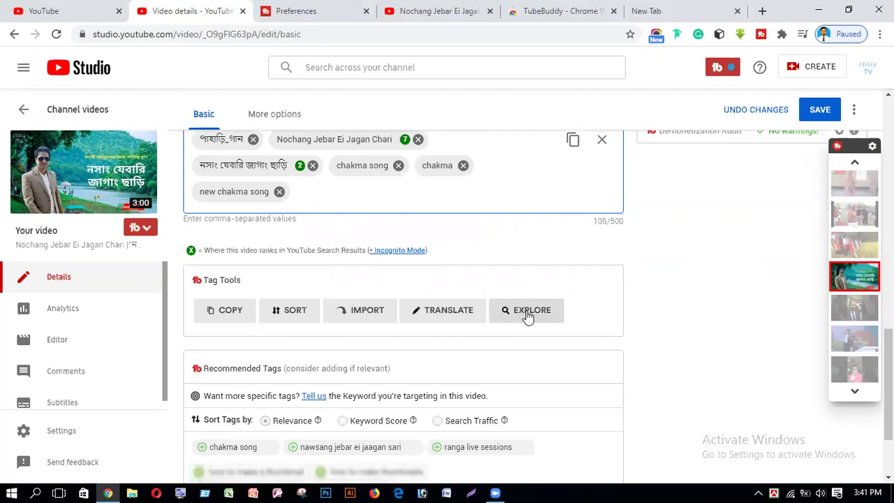
{"action": "left_click", "coordinate": [527, 315]}
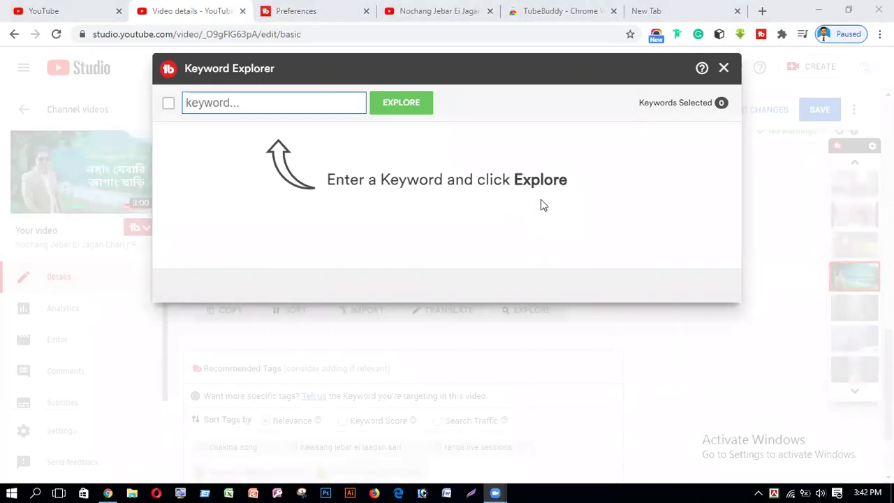
{"action": "left_click", "coordinate": [224, 101]}
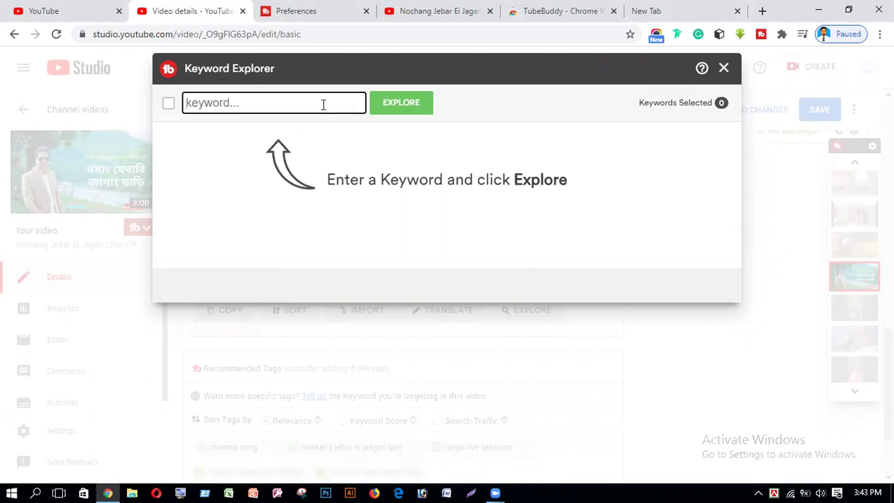
{"action": "type", "text": "d"}
{"action": "key", "text": "BackSpace"}
{"action": "type", "text": "hill"}
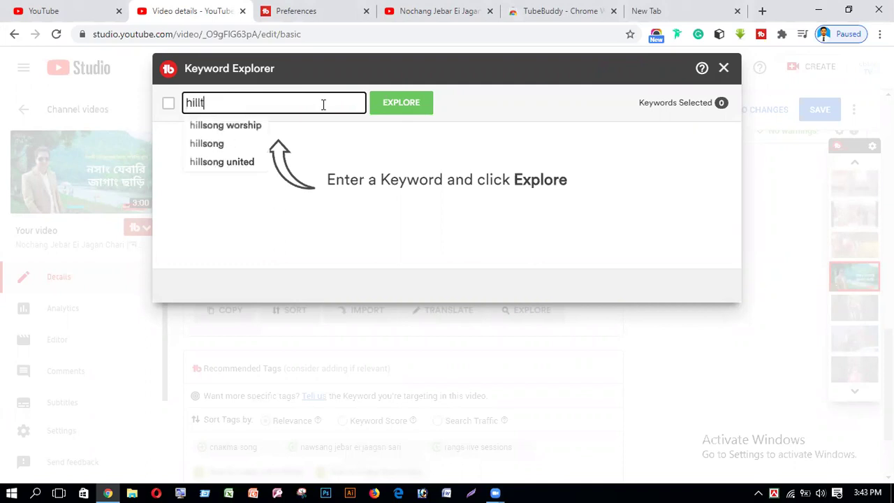
{"action": "type", "text": "t"}
{"action": "key", "text": "BackSpace"}
{"action": "type", "text": "track"}
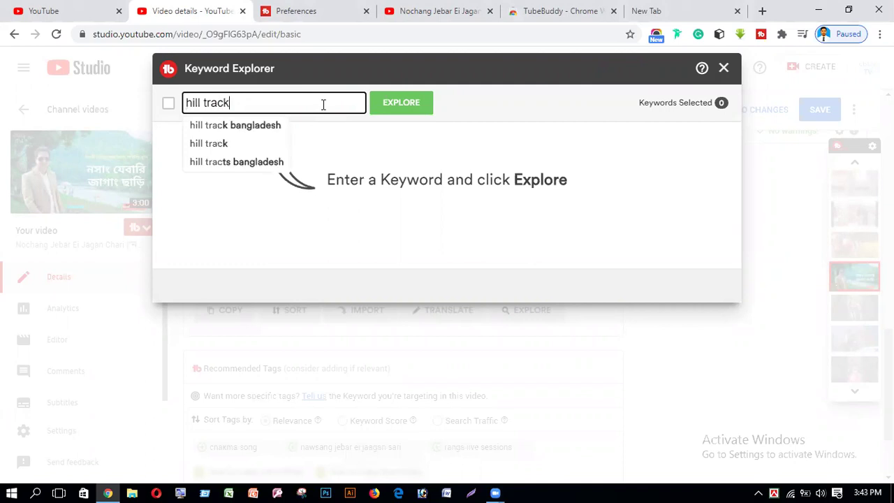
{"action": "type", "text": " song"}
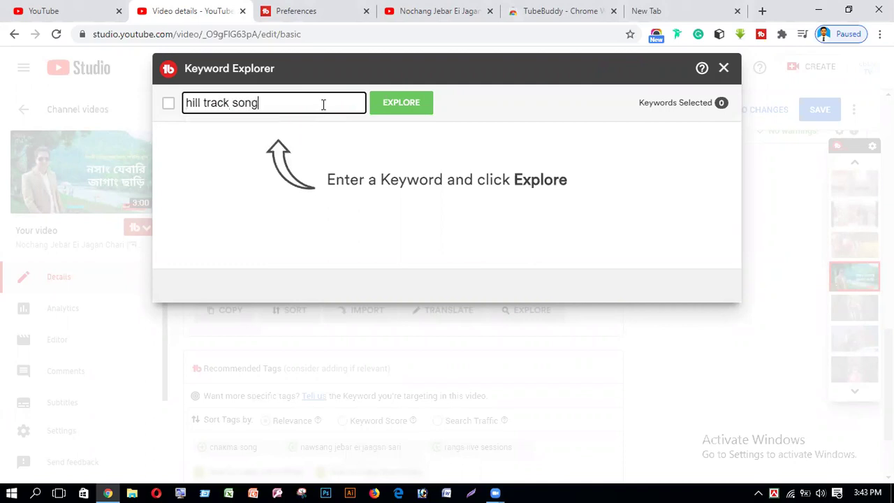
{"action": "key", "text": "BackSpace"}
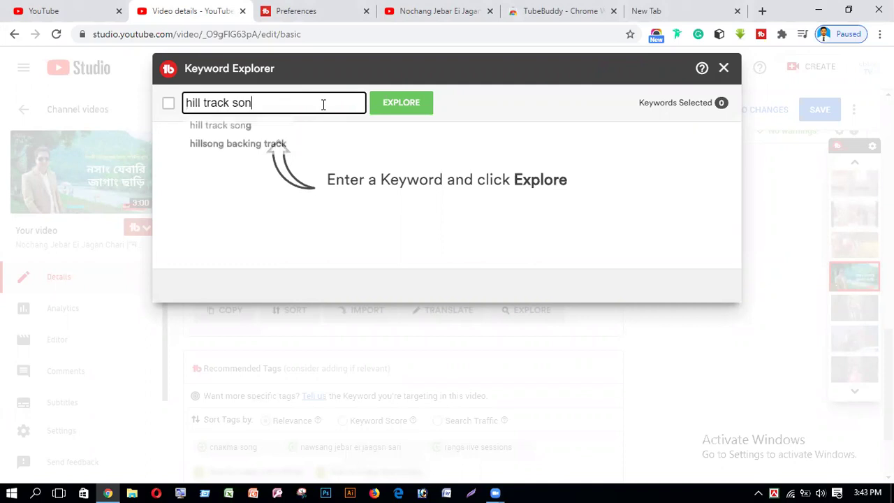
- Explore the 'hill track song' suggestion and check its 41.4M total search results
{"action": "left_click", "coordinate": [237, 127]}
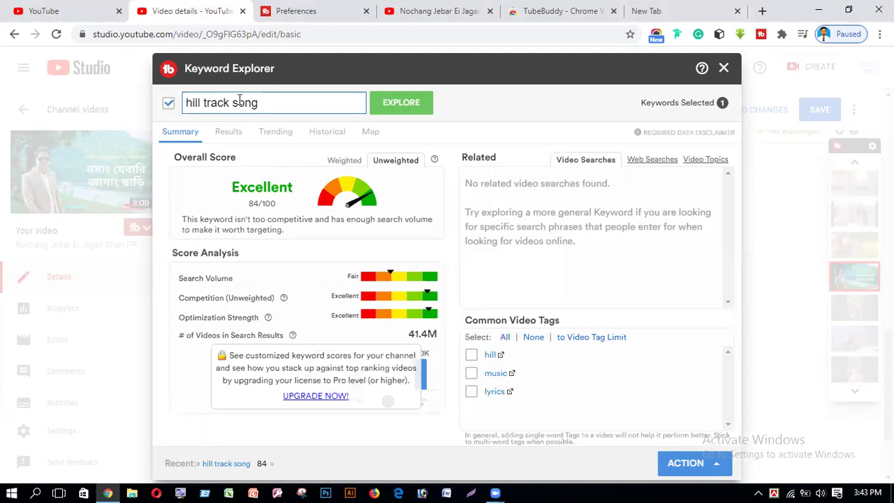
{"action": "left_click_drag", "start_coordinate": [264, 103], "coordinate": [185, 103]}
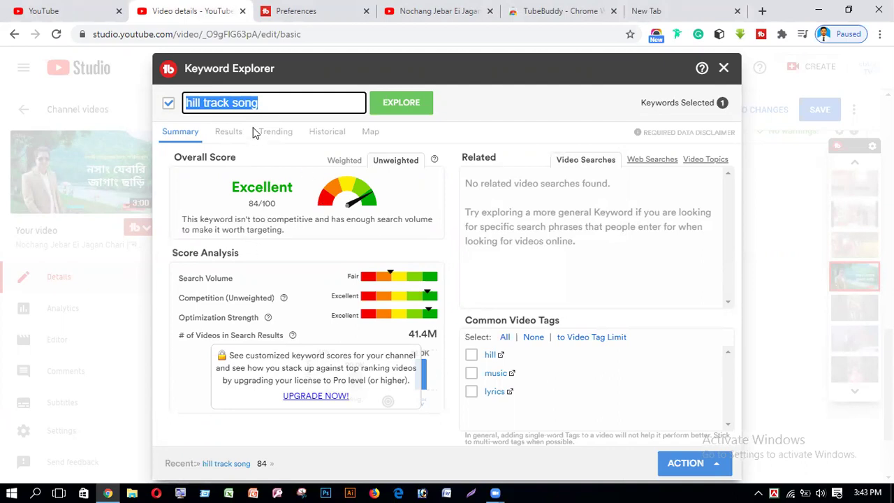
{"action": "left_click", "coordinate": [263, 200]}
{"action": "left_click", "coordinate": [230, 136]}
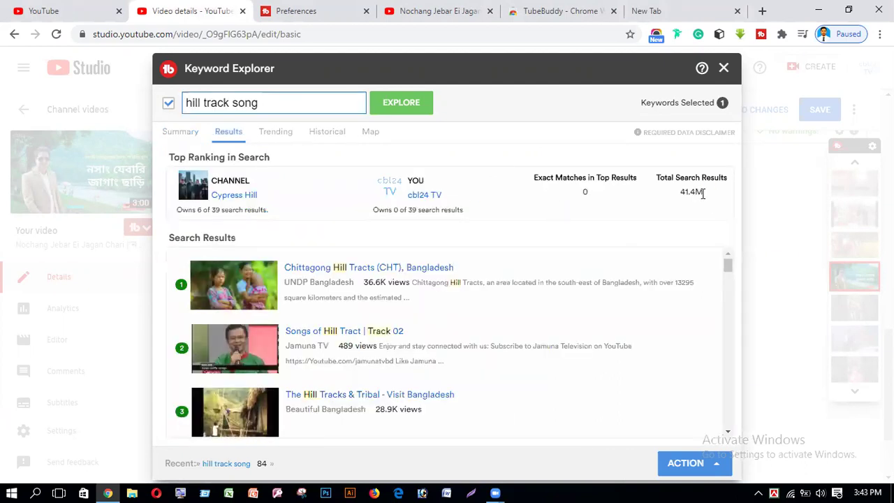
{"action": "left_click", "coordinate": [280, 111]}
{"action": "left_click_drag", "start_coordinate": [679, 192], "coordinate": [706, 200]}
{"action": "left_click", "coordinate": [707, 196]}
- Review the summary rating 'hill track song' Excellent at 84/100
{"action": "left_click", "coordinate": [187, 133]}
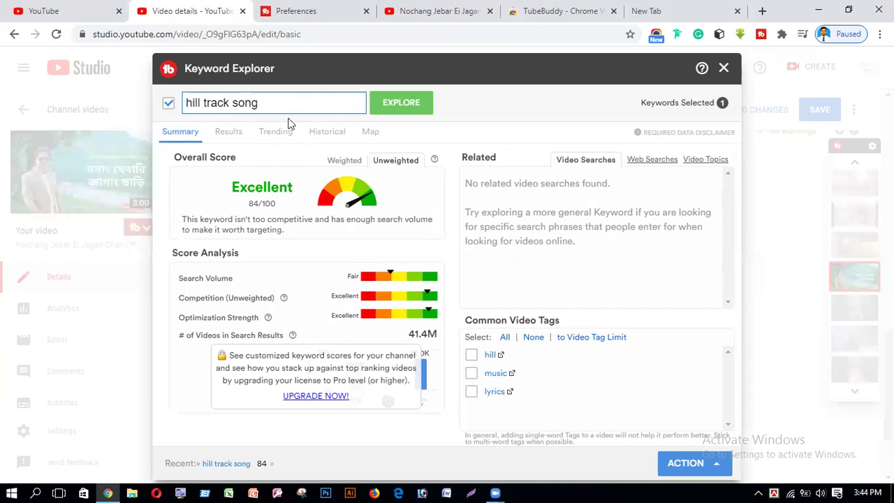
{"action": "triple_click", "coordinate": [228, 105]}
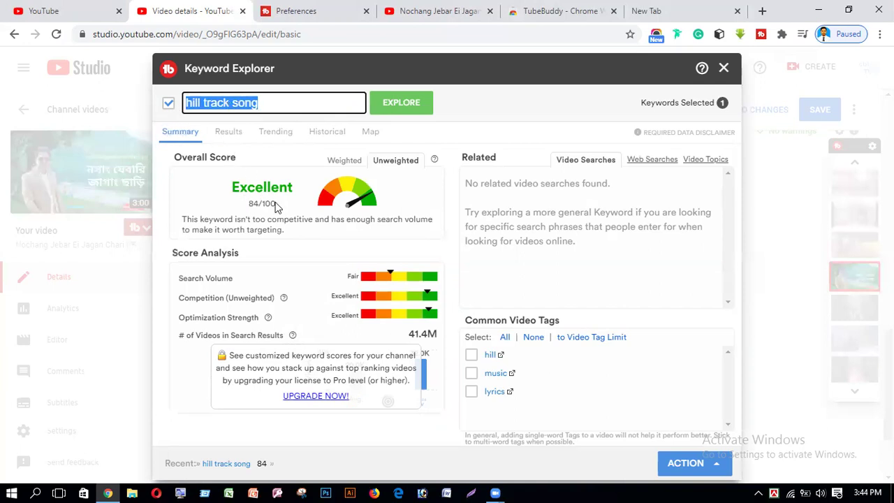
{"action": "left_click_drag", "start_coordinate": [276, 206], "coordinate": [250, 203]}
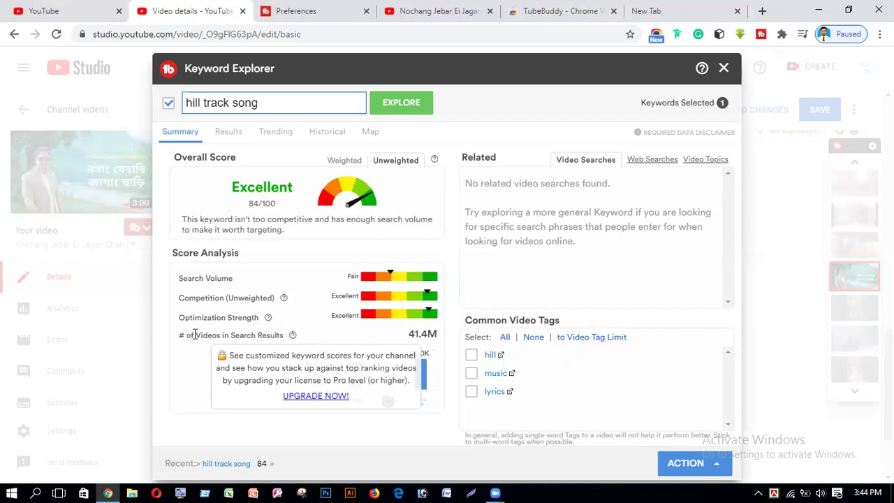
{"action": "left_click_drag", "start_coordinate": [187, 335], "coordinate": [421, 334]}
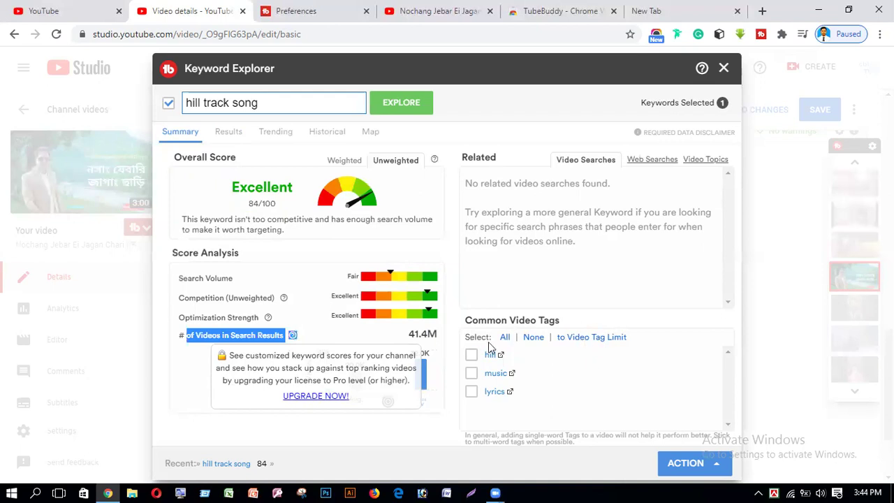
{"action": "triple_click", "coordinate": [212, 103]}
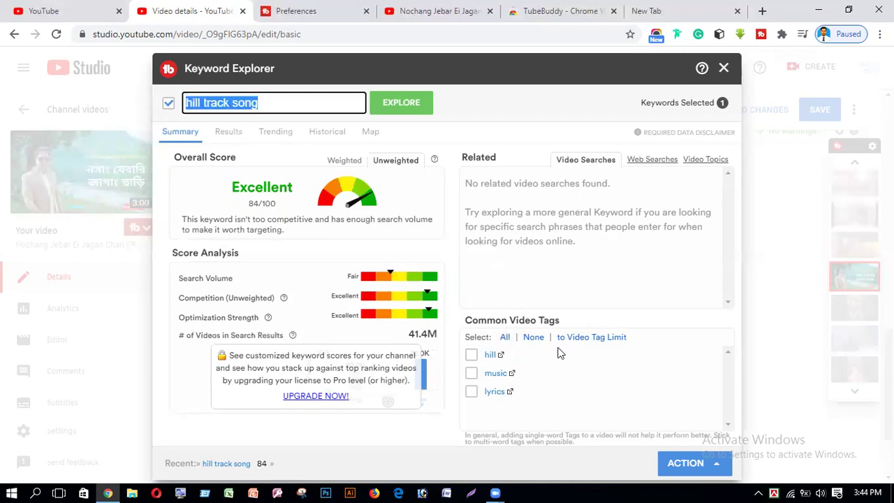
- Select 'hill track song' with common tags hill, music and lyrics and copy them to the clipboard
{"action": "left_click", "coordinate": [504, 337]}
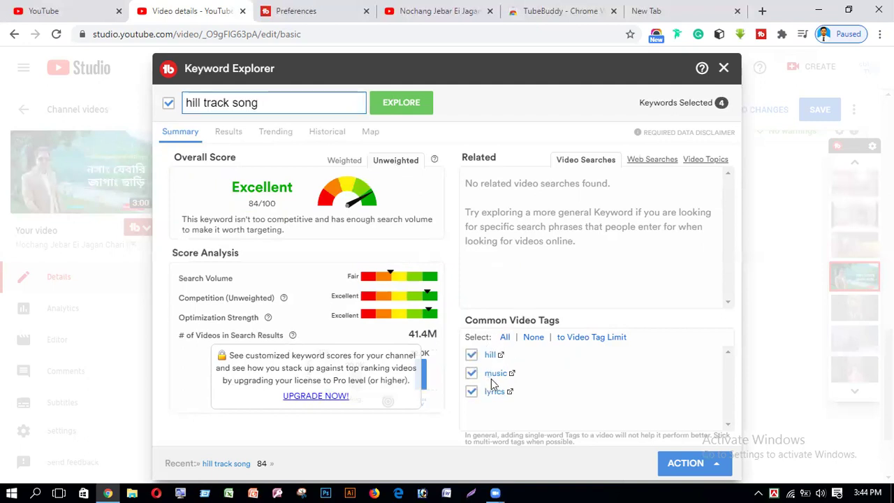
{"action": "left_click", "coordinate": [686, 463]}
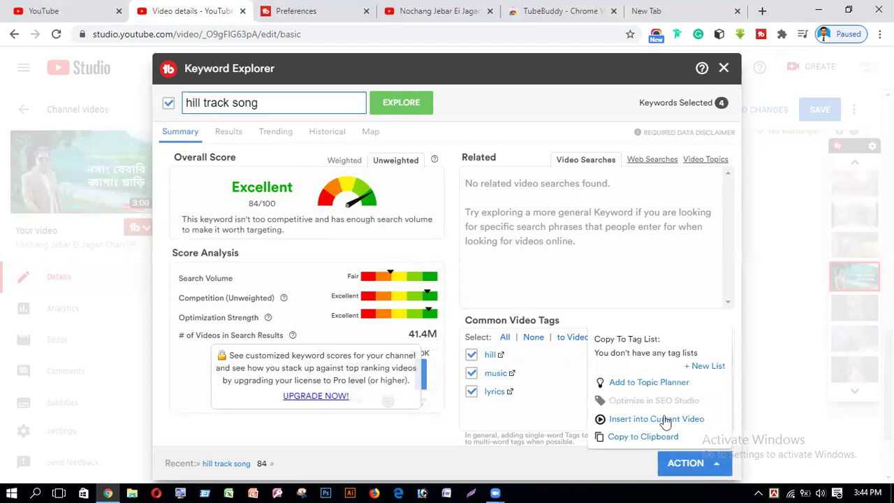
{"action": "left_click", "coordinate": [600, 264]}
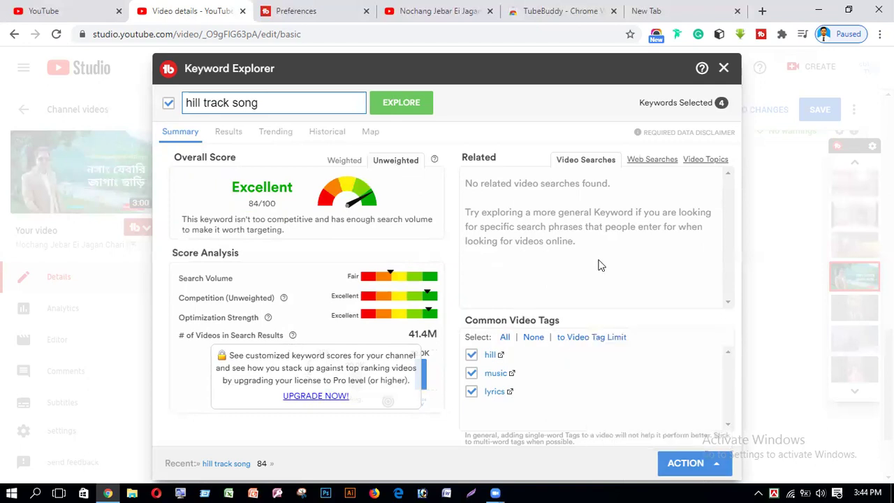
{"action": "left_click", "coordinate": [698, 464]}
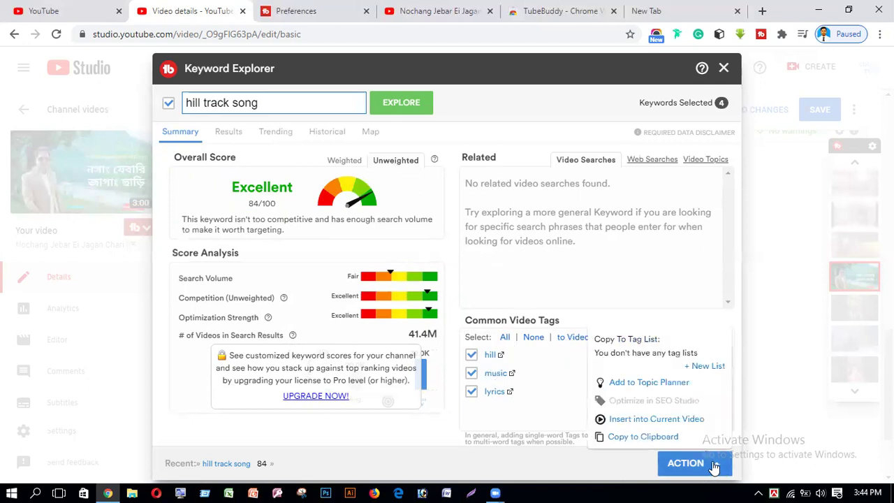
{"action": "left_click", "coordinate": [662, 439]}
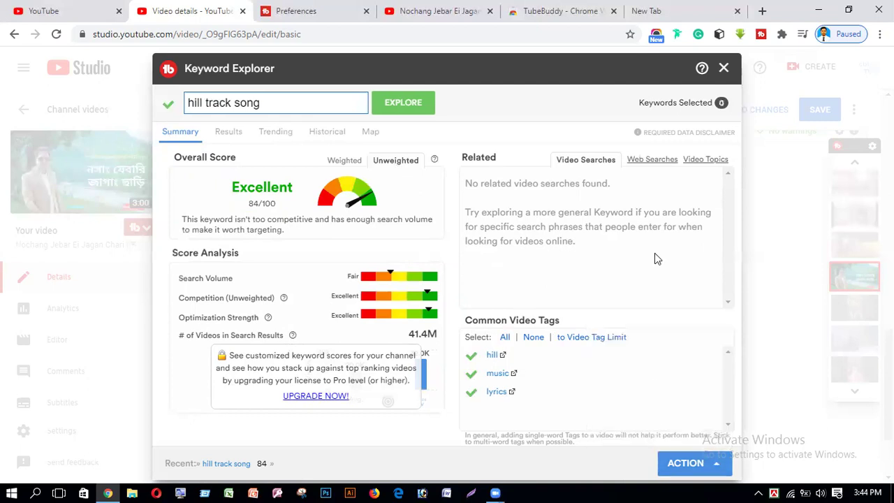
- Paste hill track song, hill, music and lyrics into the video's tags, reaching 142/500 characters
{"action": "left_click", "coordinate": [724, 67]}
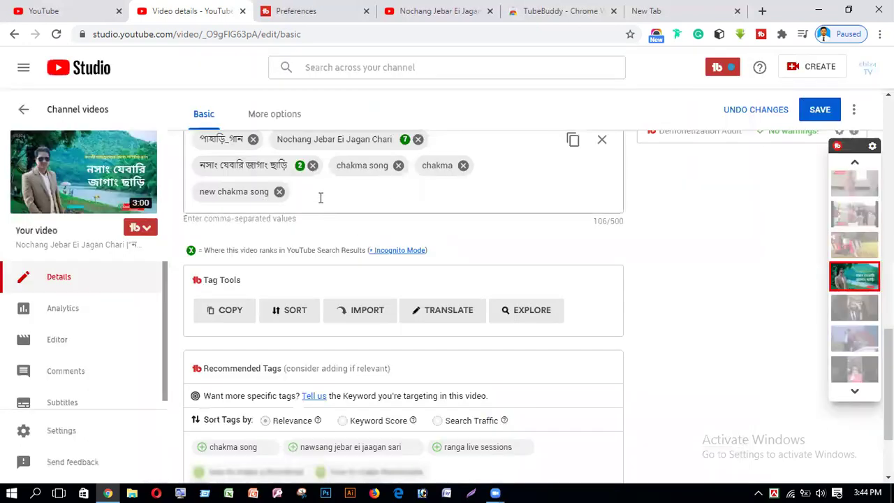
{"action": "left_click", "coordinate": [320, 198]}
{"action": "key", "text": "ctrl+v"}
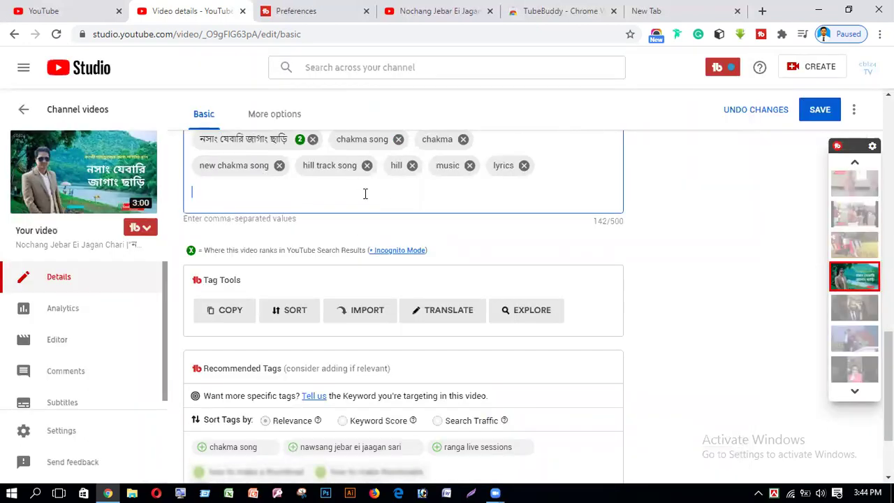
{"action": "scroll", "coordinate": [346, 183], "scroll_direction": "up", "scroll_amount": 1}
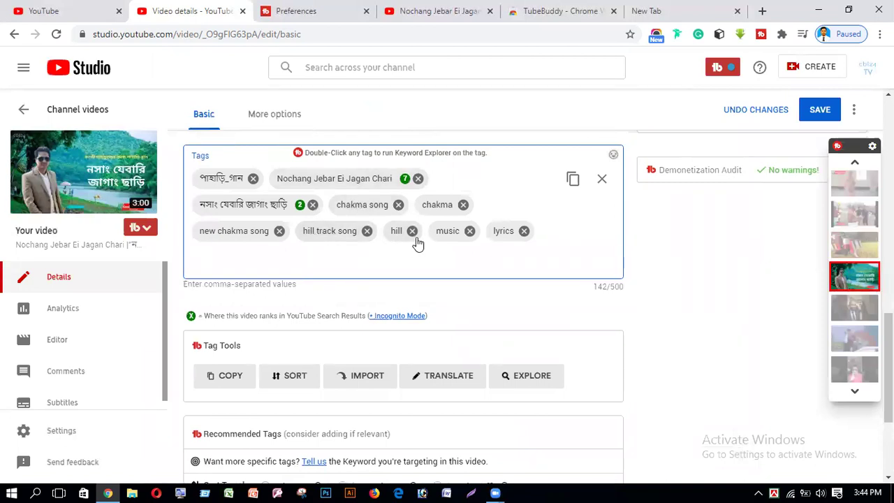
{"action": "scroll", "coordinate": [489, 250], "scroll_direction": "up", "scroll_amount": 1}
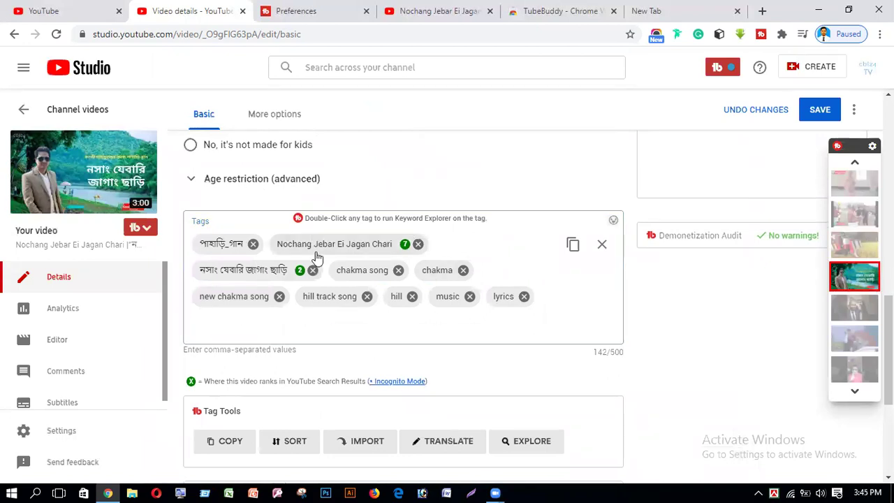
{"action": "scroll", "coordinate": [495, 389], "scroll_direction": "down", "scroll_amount": 1}
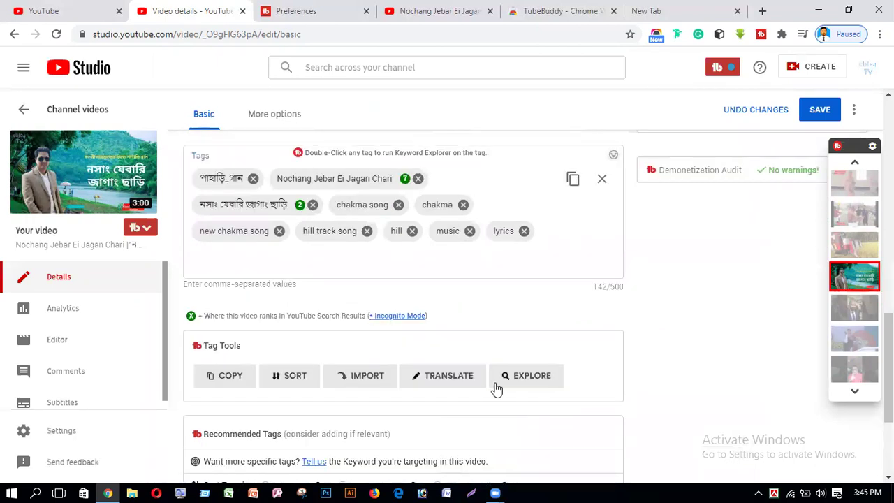
{"action": "scroll", "coordinate": [525, 338], "scroll_direction": "down", "scroll_amount": 1}
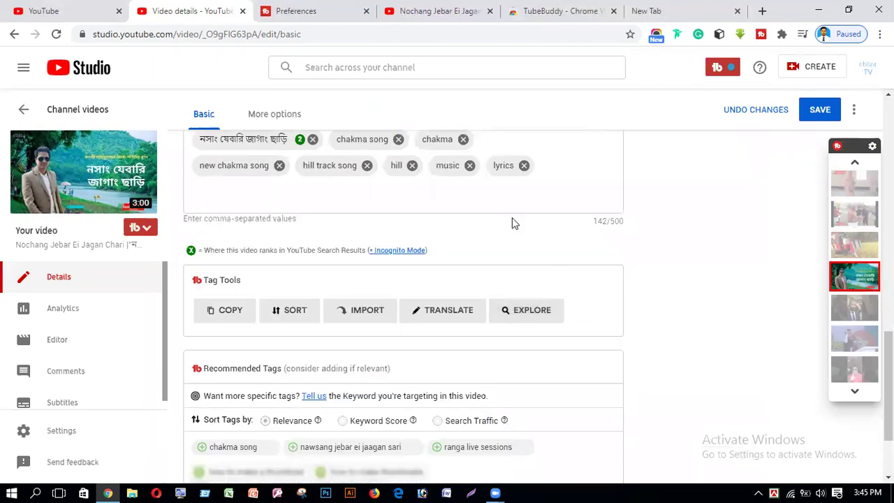
{"action": "left_click", "coordinate": [550, 308]}
{"action": "scroll", "coordinate": [326, 341], "scroll_direction": "down", "scroll_amount": 1}
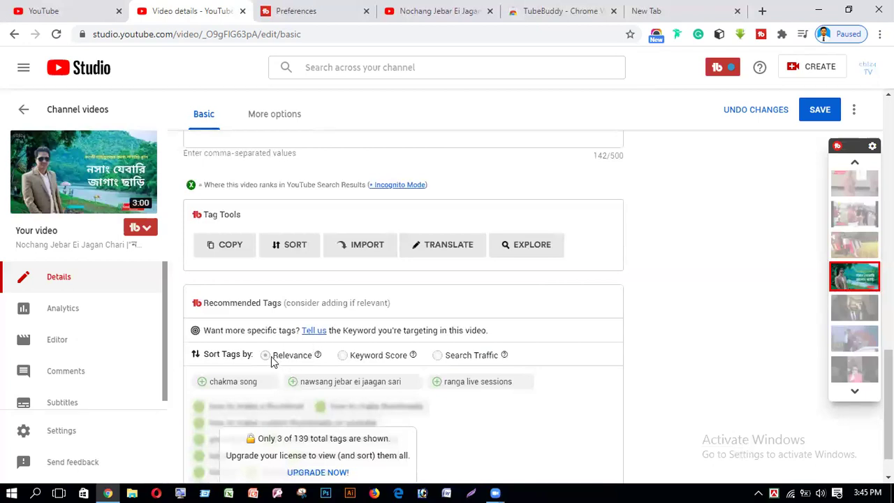
- Add recommended tags 'nawsang jebar ei jaagan sari' and 'ranga live sessions', reaching 195/500
{"action": "double_click", "coordinate": [360, 355]}
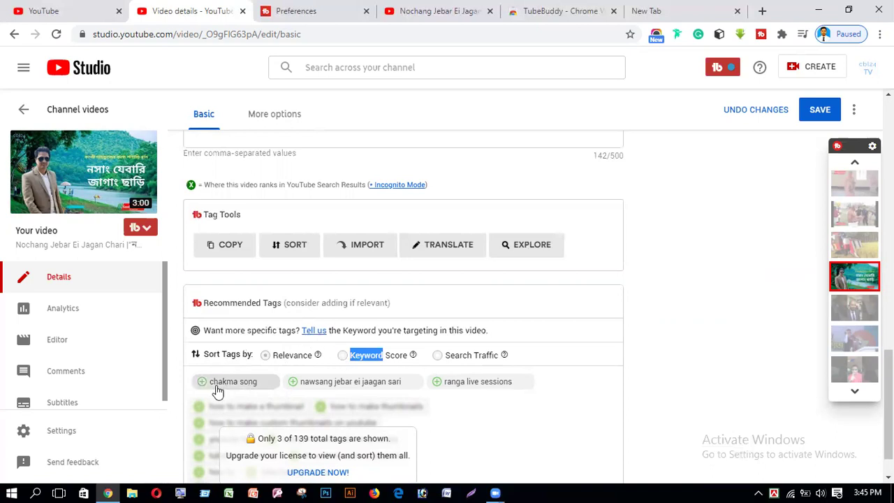
{"action": "scroll", "coordinate": [389, 305], "scroll_direction": "up", "scroll_amount": 2}
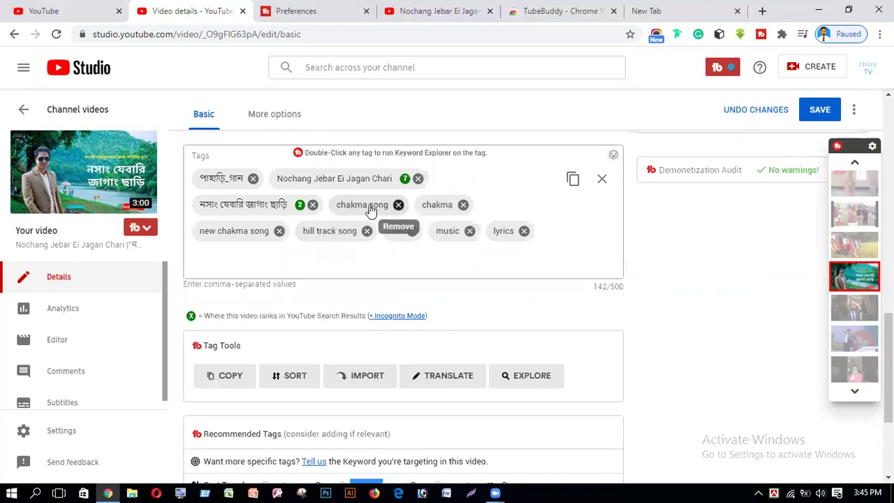
{"action": "scroll", "coordinate": [269, 380], "scroll_direction": "down", "scroll_amount": 3}
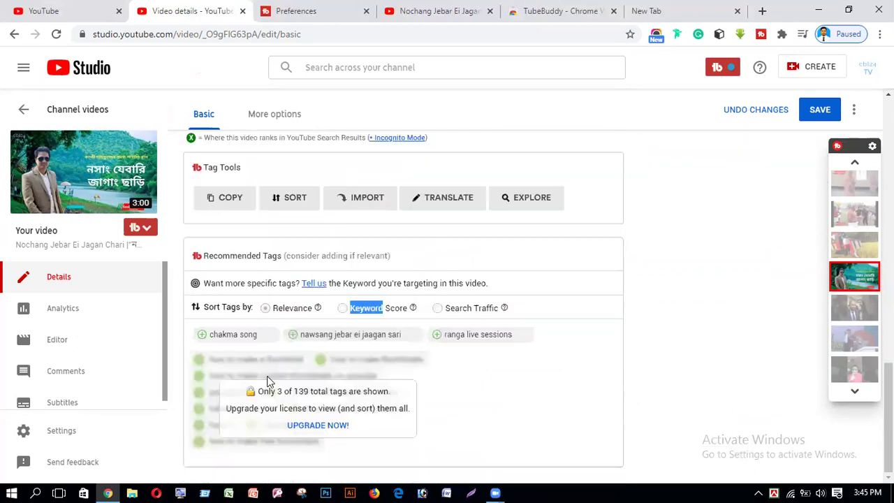
{"action": "left_click", "coordinate": [294, 337]}
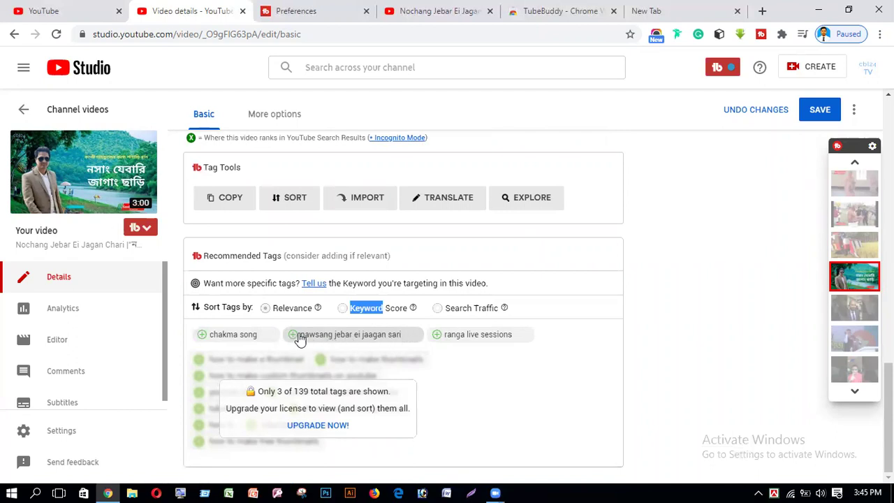
{"action": "left_click", "coordinate": [439, 354]}
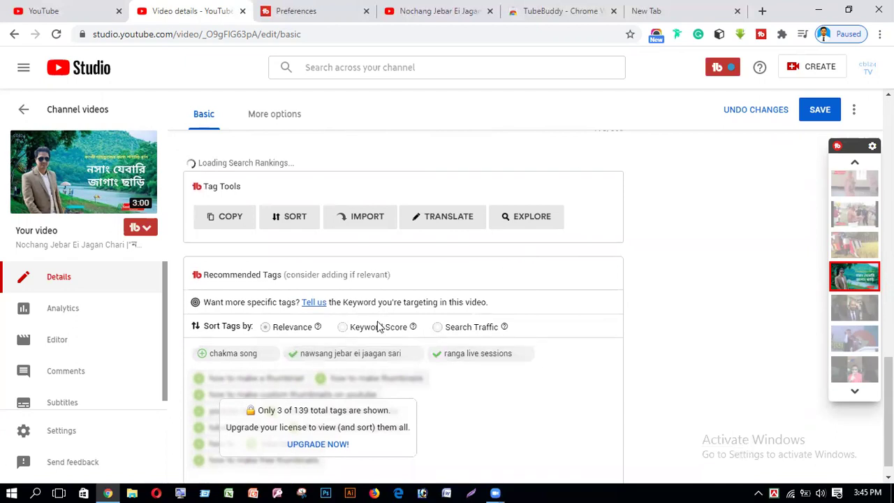
{"action": "scroll", "coordinate": [311, 290], "scroll_direction": "down", "scroll_amount": 1}
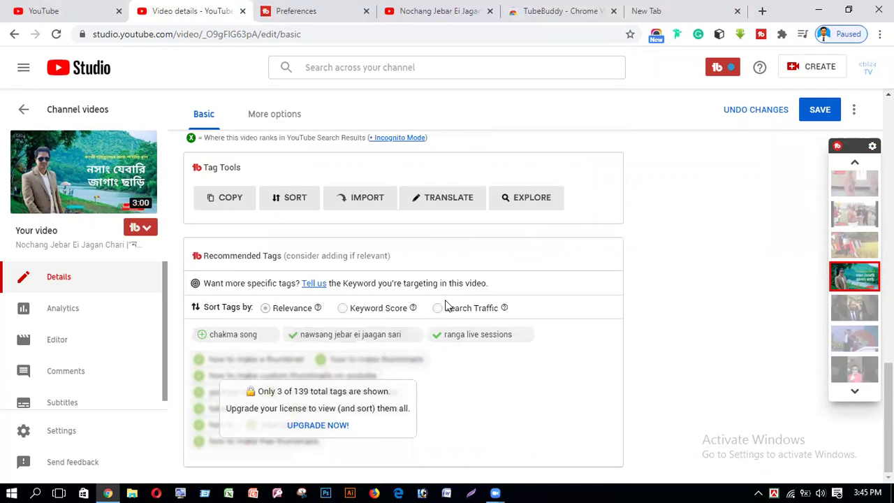
{"action": "scroll", "coordinate": [280, 336], "scroll_direction": "up", "scroll_amount": 3}
{"action": "scroll", "coordinate": [355, 323], "scroll_direction": "down", "scroll_amount": 2}
{"action": "scroll", "coordinate": [382, 219], "scroll_direction": "up", "scroll_amount": 2}
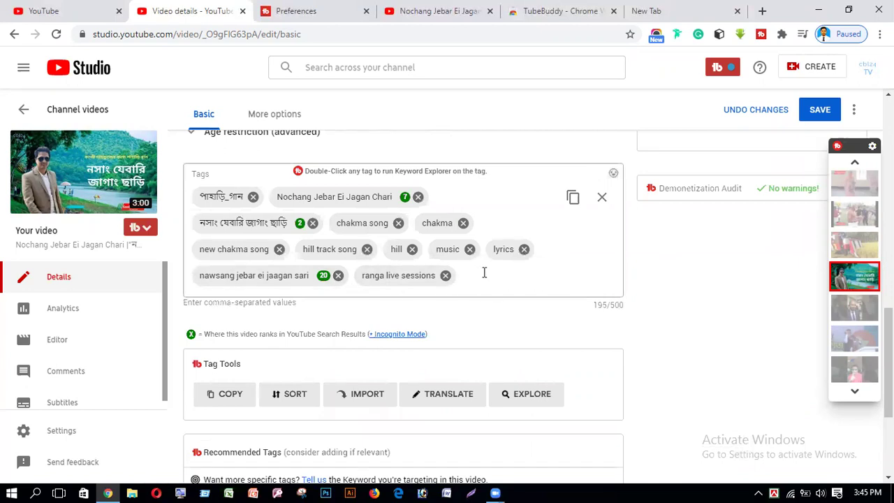
{"action": "scroll", "coordinate": [512, 286], "scroll_direction": "down", "scroll_amount": 3}
{"action": "scroll", "coordinate": [528, 298], "scroll_direction": "up", "scroll_amount": 3}
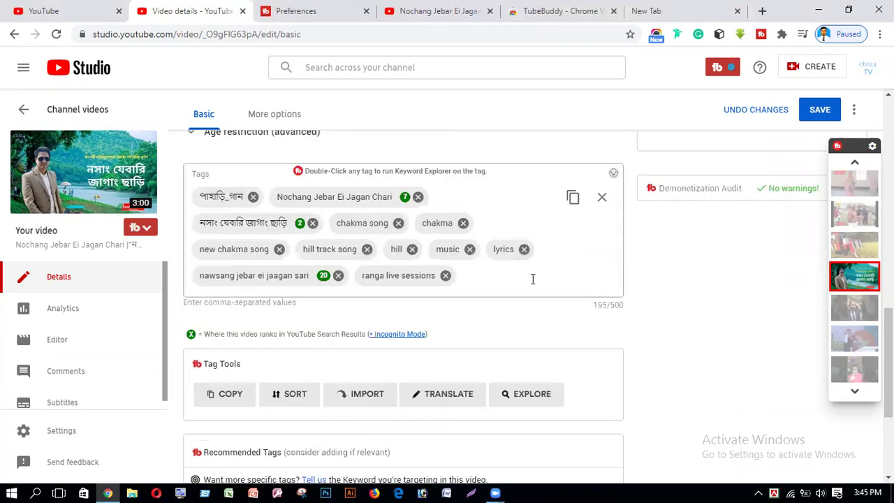
{"action": "scroll", "coordinate": [532, 279], "scroll_direction": "up", "scroll_amount": 3}
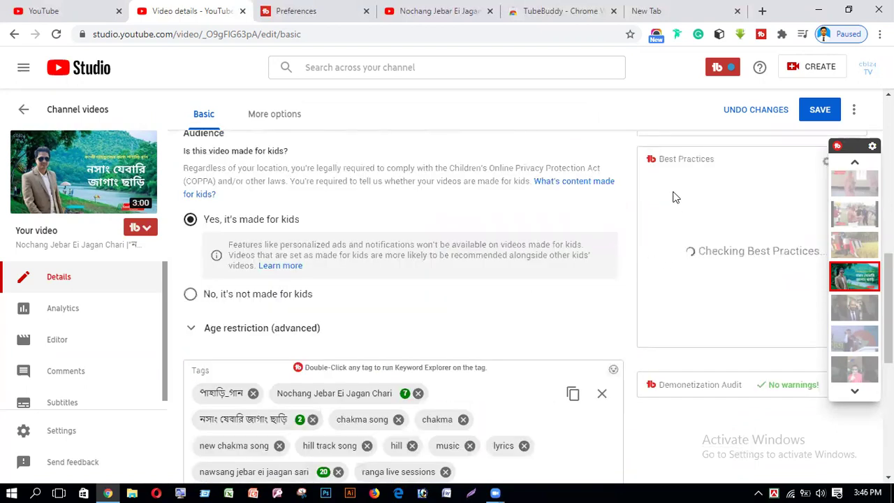
- Check the visibility stays Public and the playlist stays Songs of bd
{"action": "scroll", "coordinate": [675, 203], "scroll_direction": "up", "scroll_amount": 5}
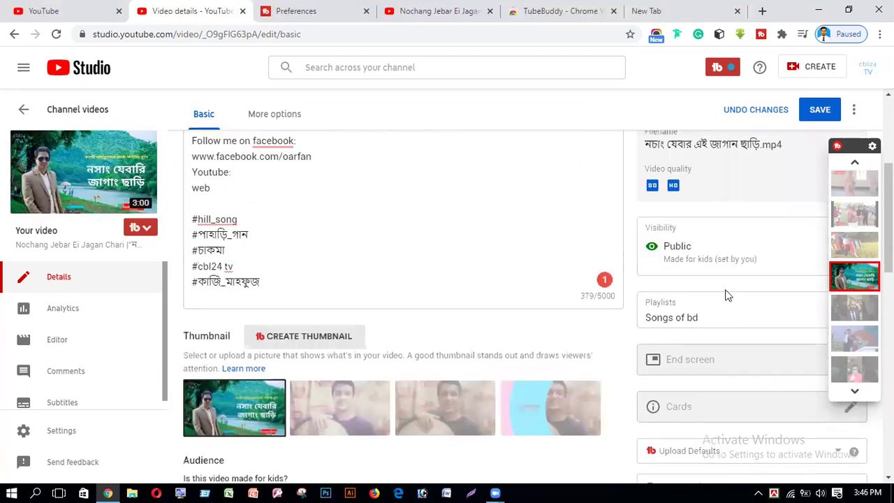
{"action": "scroll", "coordinate": [761, 214], "scroll_direction": "up", "scroll_amount": 3}
{"action": "scroll", "coordinate": [765, 202], "scroll_direction": "down", "scroll_amount": 2}
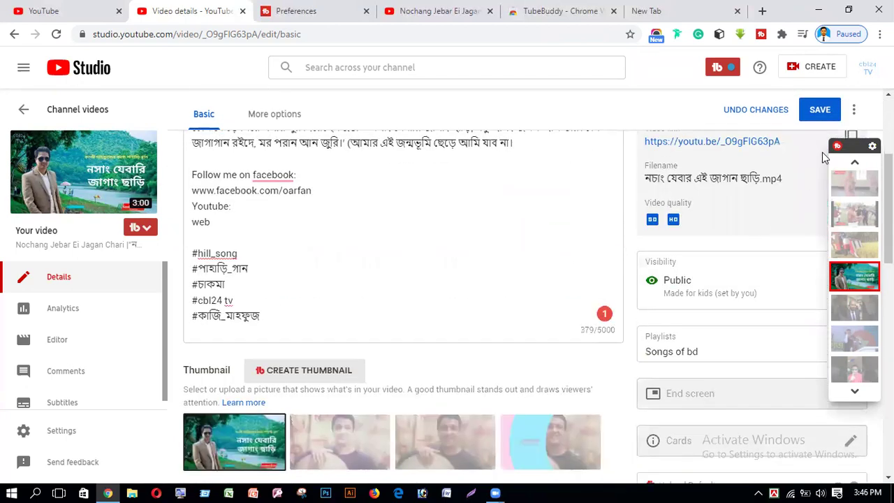
{"action": "left_click", "coordinate": [752, 295]}
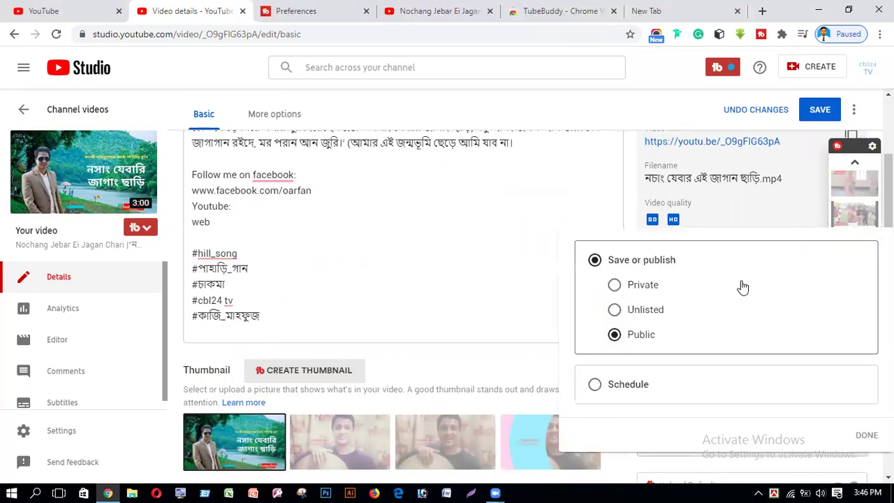
{"action": "left_click", "coordinate": [725, 238]}
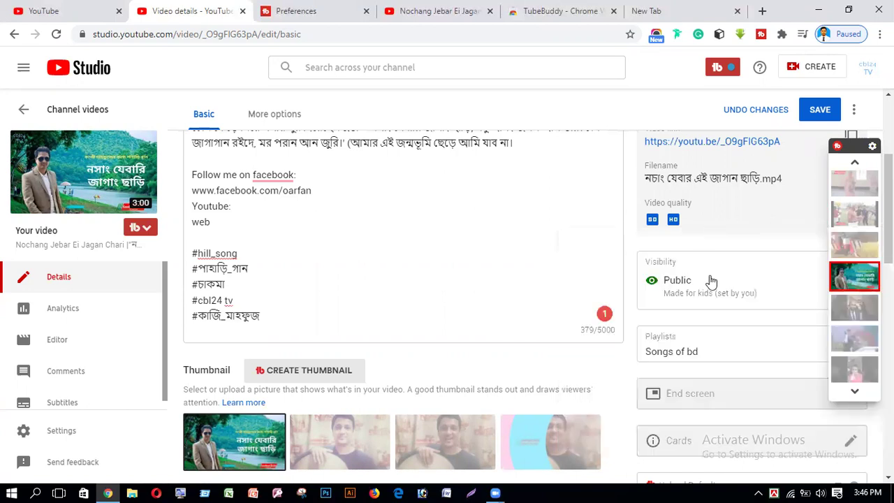
{"action": "scroll", "coordinate": [706, 258], "scroll_direction": "down", "scroll_amount": 2}
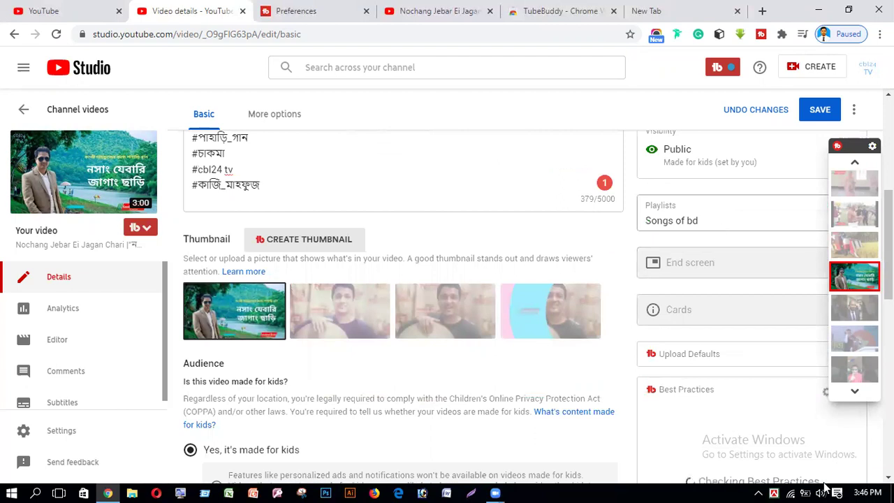
{"action": "left_click", "coordinate": [824, 221]}
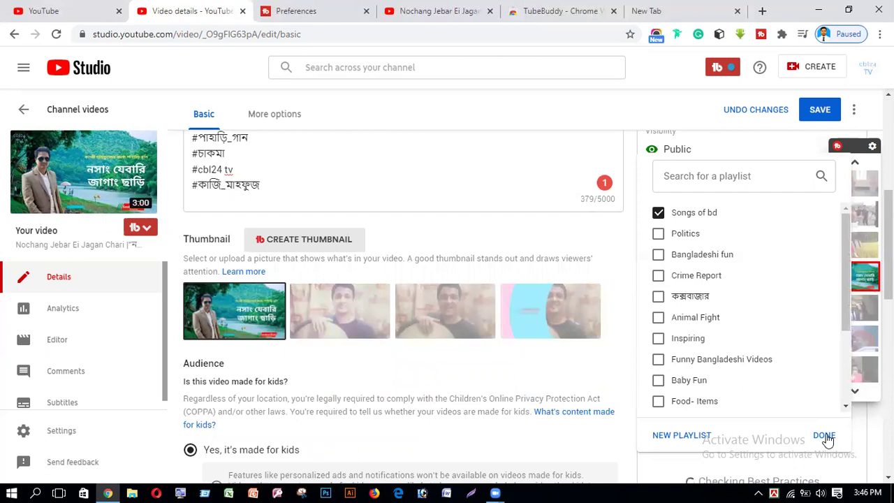
{"action": "key", "text": "Escape"}
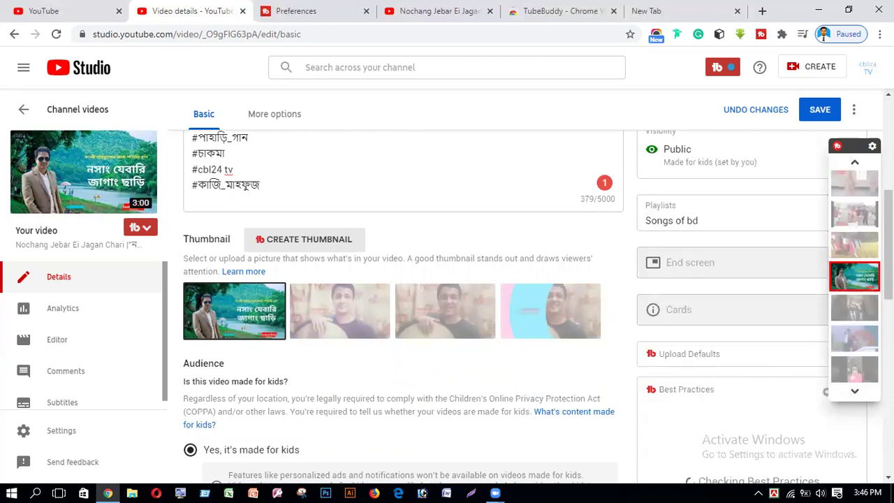
- Hide TubeBuddy's Quick-Edit Toolbar from the video sidebar
{"action": "left_click", "coordinate": [872, 148]}
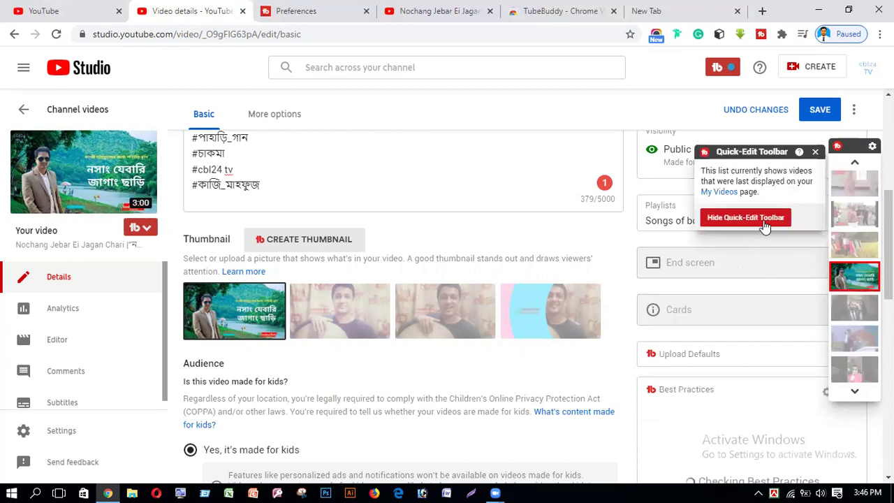
{"action": "left_click", "coordinate": [764, 219]}
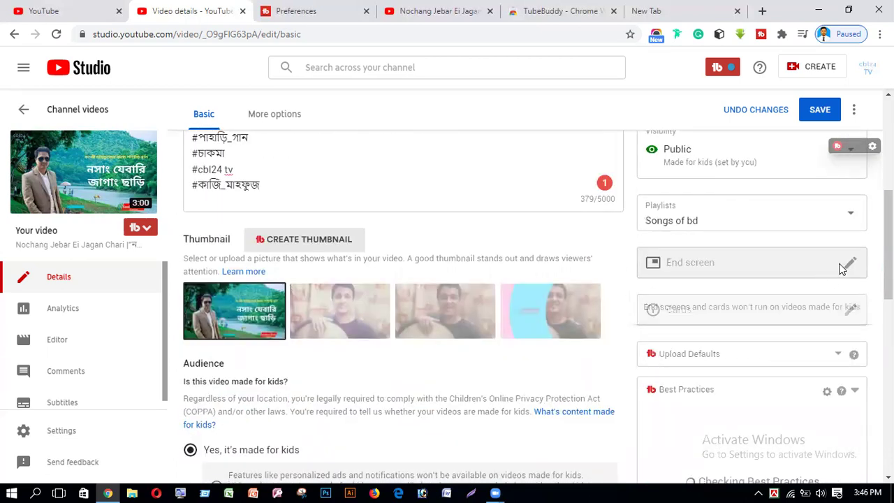
{"action": "scroll", "coordinate": [279, 307], "scroll_direction": "down", "scroll_amount": 2}
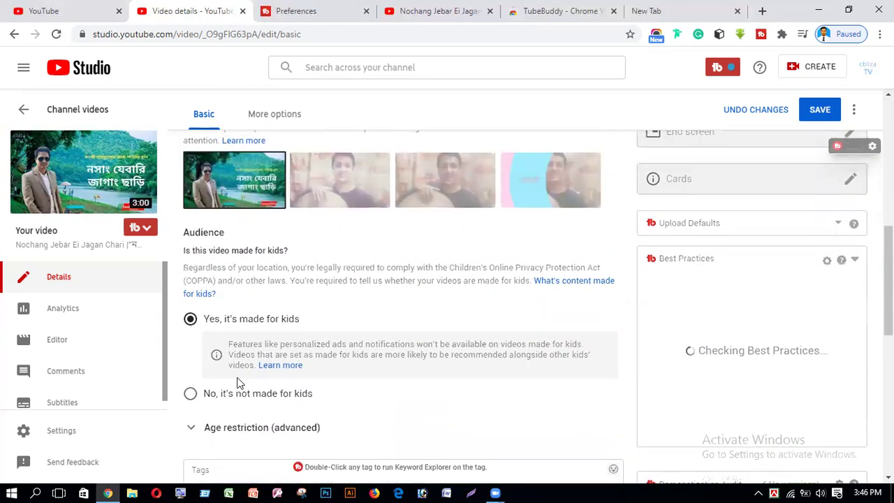
- Set the video's audience to 'No, it's not made for kids'
{"action": "left_click", "coordinate": [191, 395]}
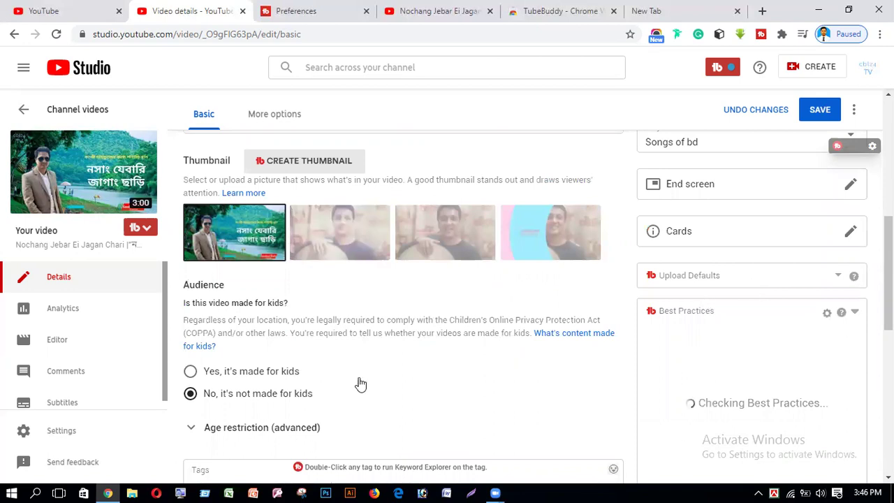
{"action": "scroll", "coordinate": [813, 202], "scroll_direction": "up", "scroll_amount": 1}
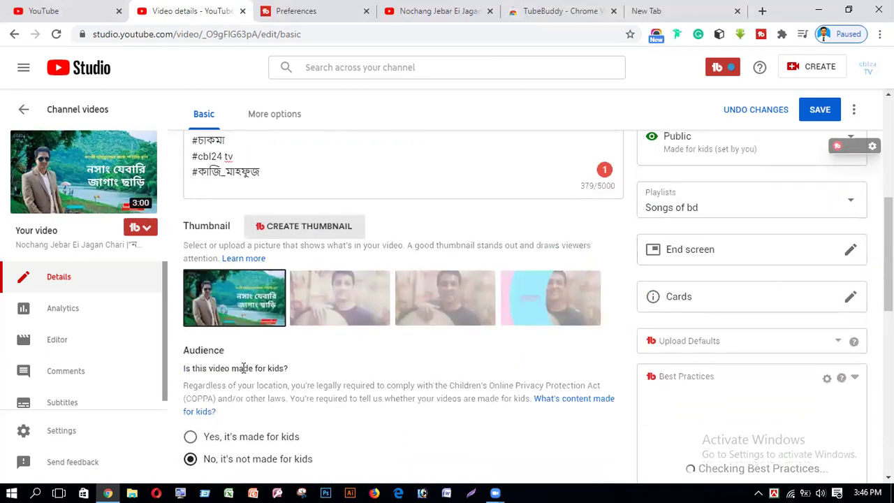
{"action": "scroll", "coordinate": [224, 349], "scroll_direction": "down", "scroll_amount": 2}
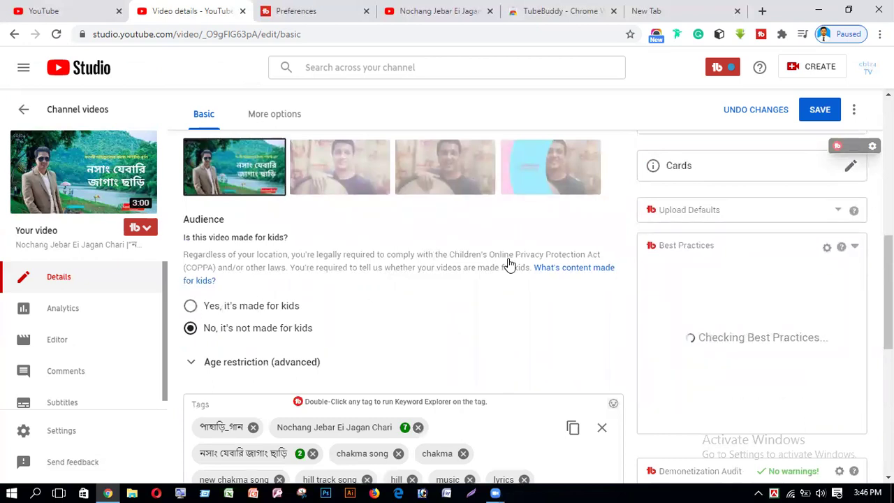
{"action": "scroll", "coordinate": [771, 258], "scroll_direction": "up", "scroll_amount": 1}
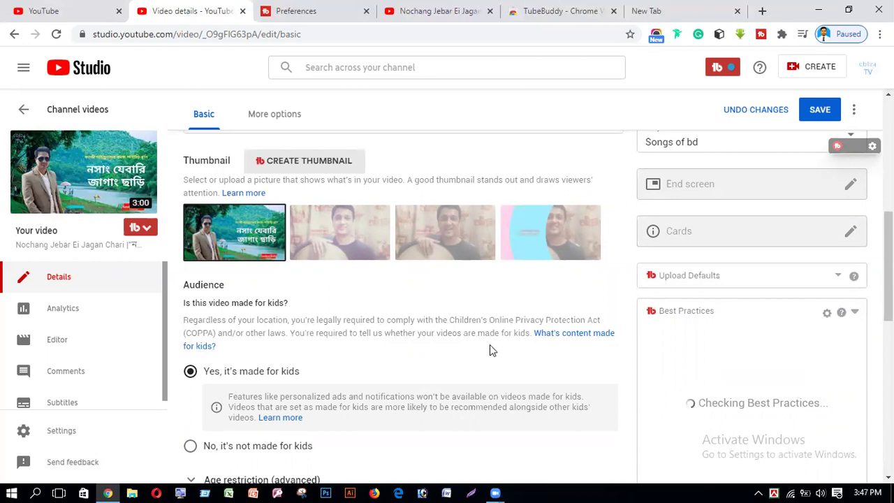
{"action": "left_click", "coordinate": [265, 445]}
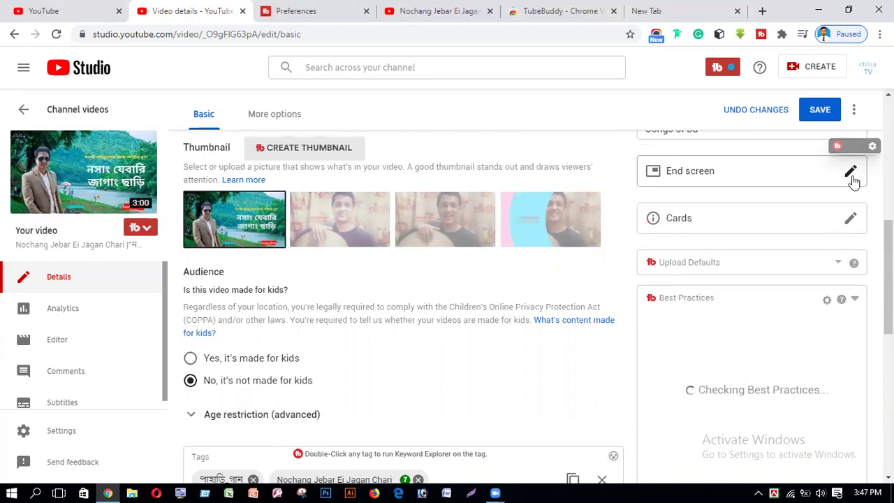
- Apply the TubeBuddy '1 video, 1 playlist, 1 subscribe' end-screen template and begin editing the 2:40:00 time
{"action": "left_click", "coordinate": [851, 173]}
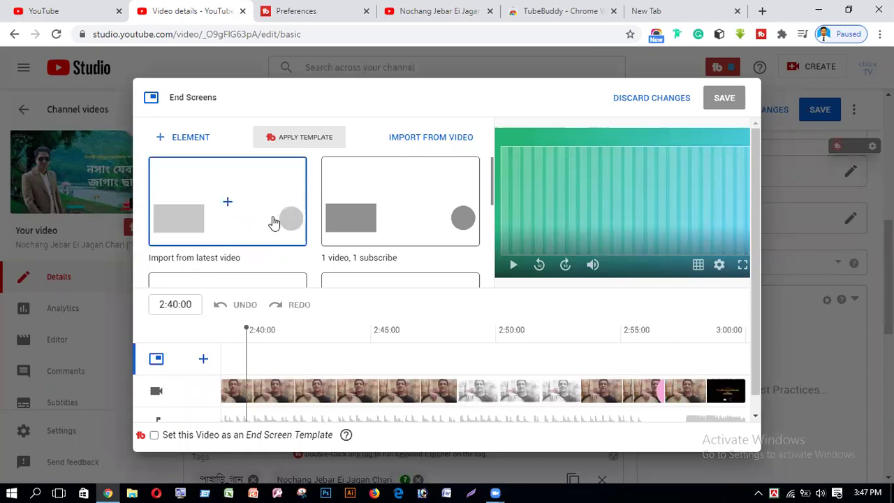
{"action": "scroll", "coordinate": [299, 231], "scroll_direction": "down", "scroll_amount": 3}
{"action": "scroll", "coordinate": [299, 231], "scroll_direction": "up", "scroll_amount": 2}
{"action": "scroll", "coordinate": [420, 233], "scroll_direction": "down", "scroll_amount": 1}
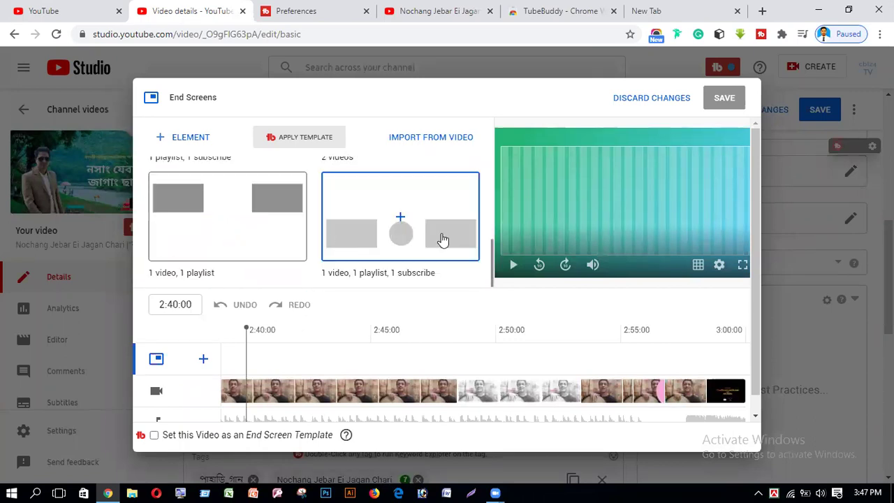
{"action": "left_click", "coordinate": [400, 221]}
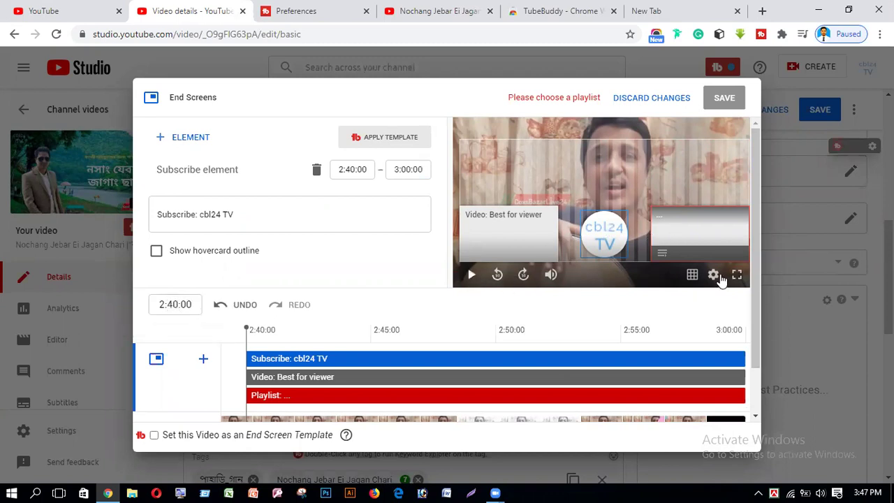
{"action": "left_click", "coordinate": [175, 304]}
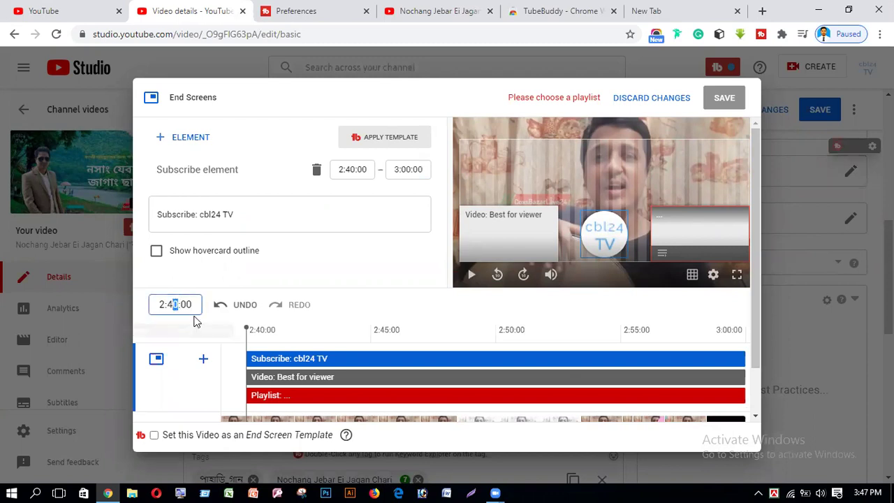
{"action": "type", "text": "1"}
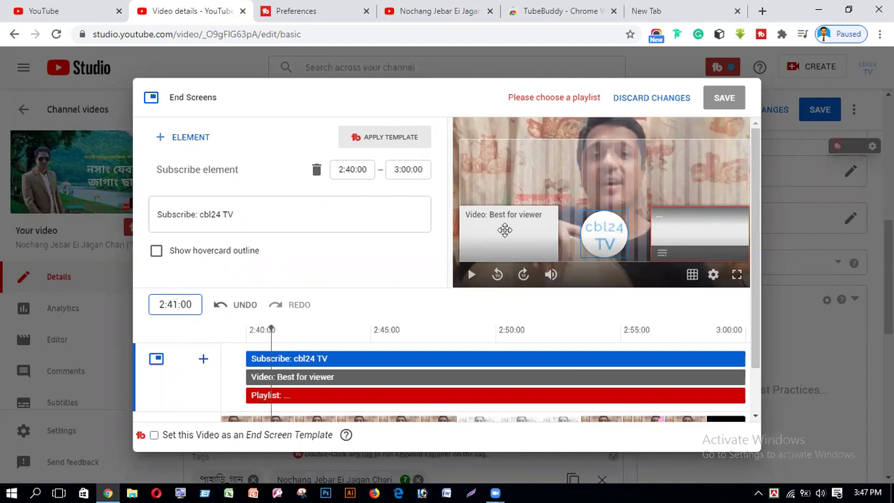
- Move the end-screen time to 2:55:00 and select the 'Video: Best for viewer' element
{"action": "scroll", "coordinate": [363, 290], "scroll_direction": "down", "scroll_amount": 2}
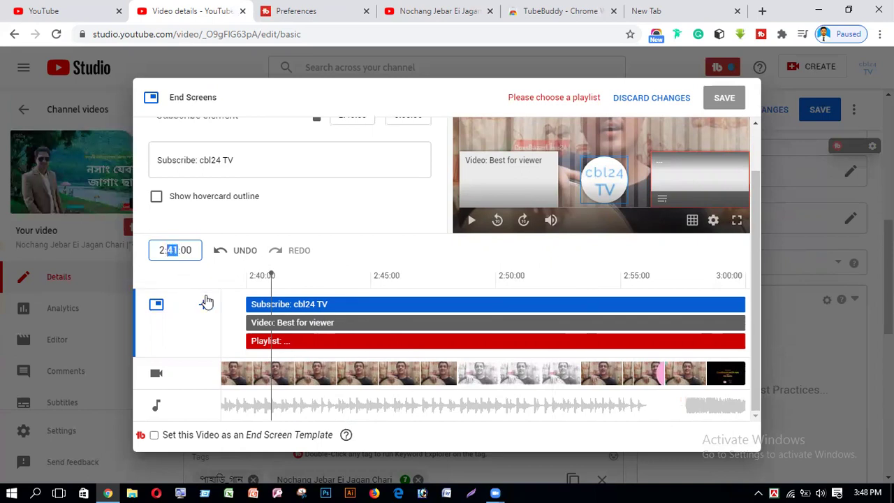
{"action": "type", "text": "55"}
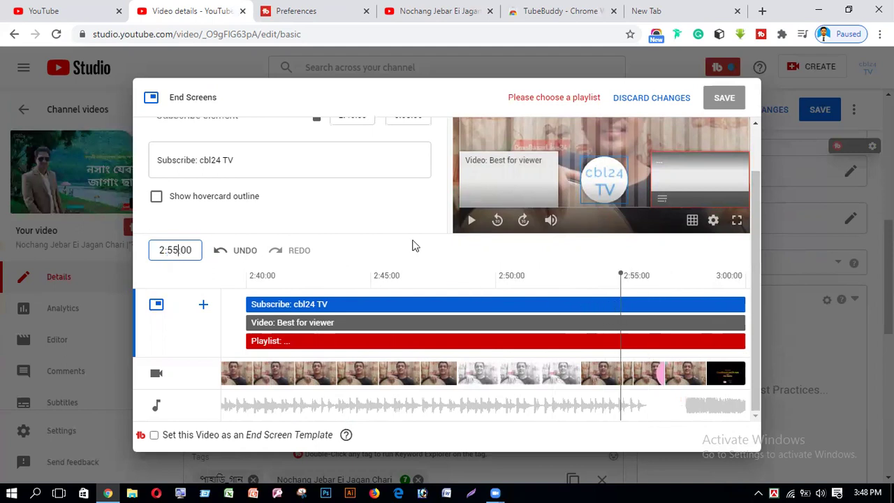
{"action": "left_click", "coordinate": [506, 179]}
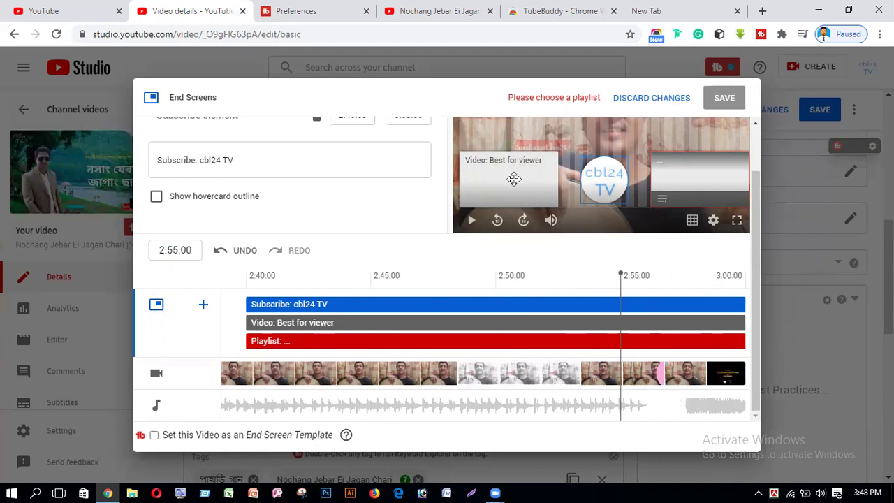
{"action": "left_click", "coordinate": [514, 179]}
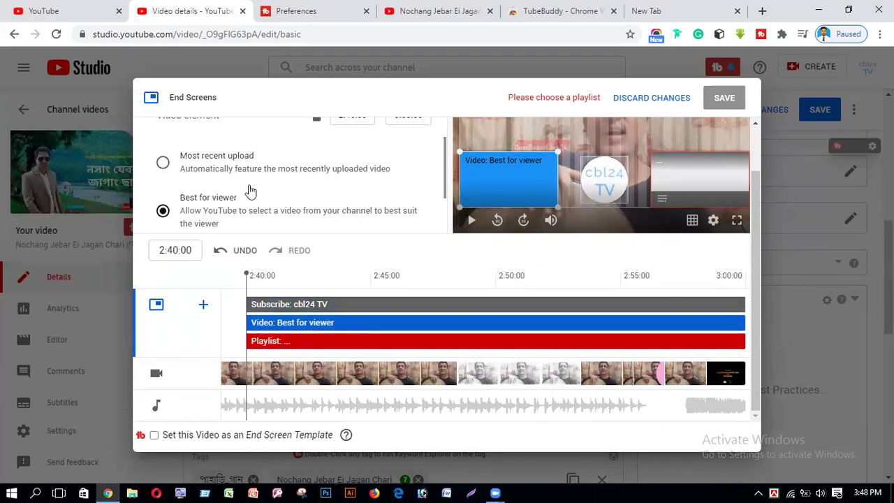
{"action": "scroll", "coordinate": [182, 209], "scroll_direction": "up", "scroll_amount": 1}
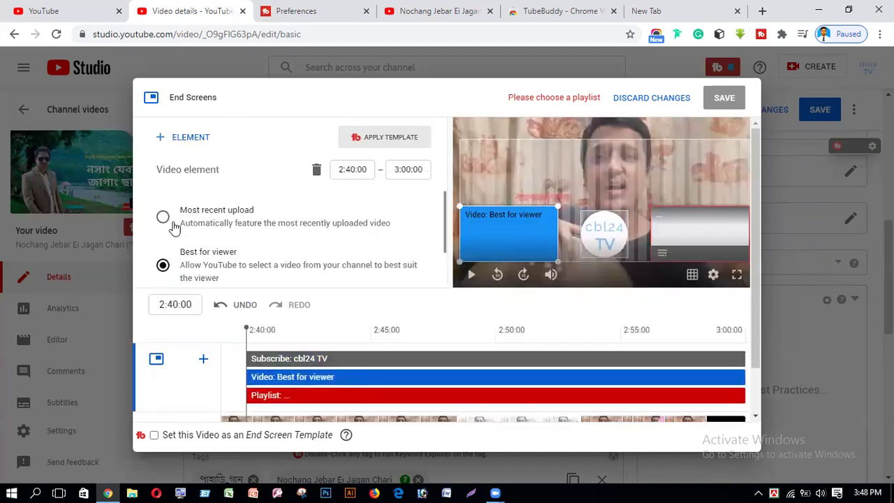
- Set the video element to Most recent upload and the playlist to Bangladeshi fun, then save the end screen
{"action": "left_click", "coordinate": [162, 218]}
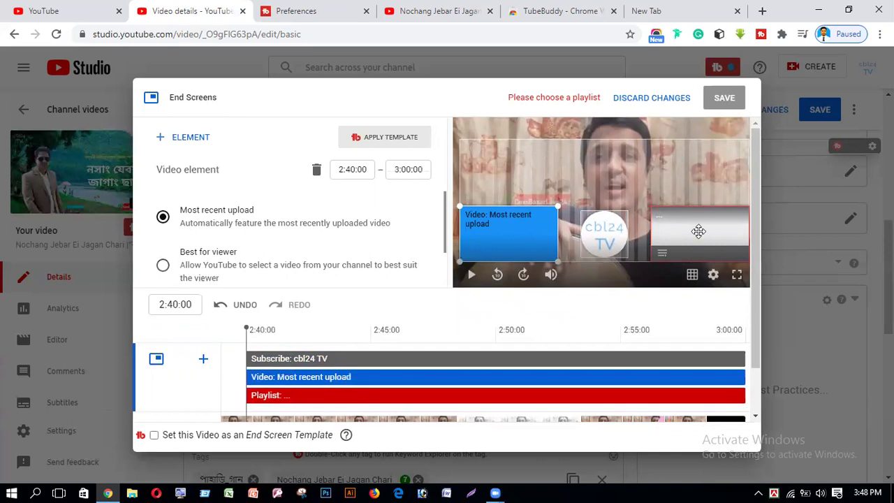
{"action": "left_click", "coordinate": [654, 233]}
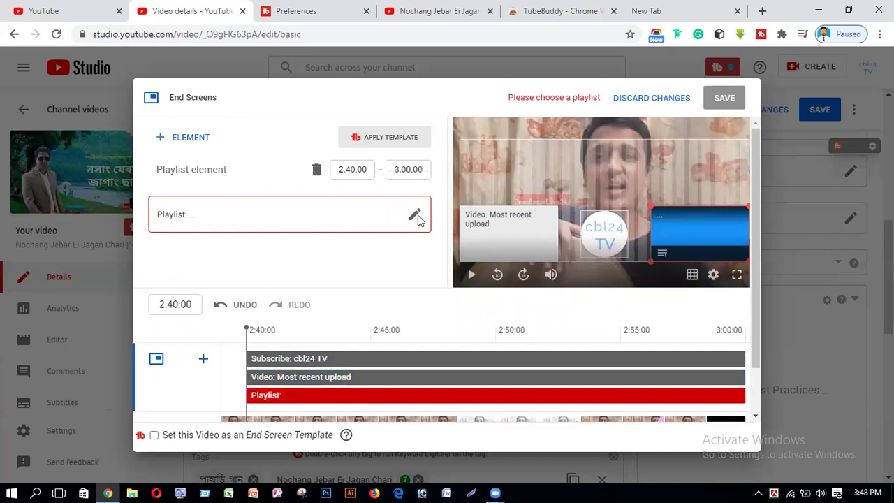
{"action": "left_click", "coordinate": [416, 215]}
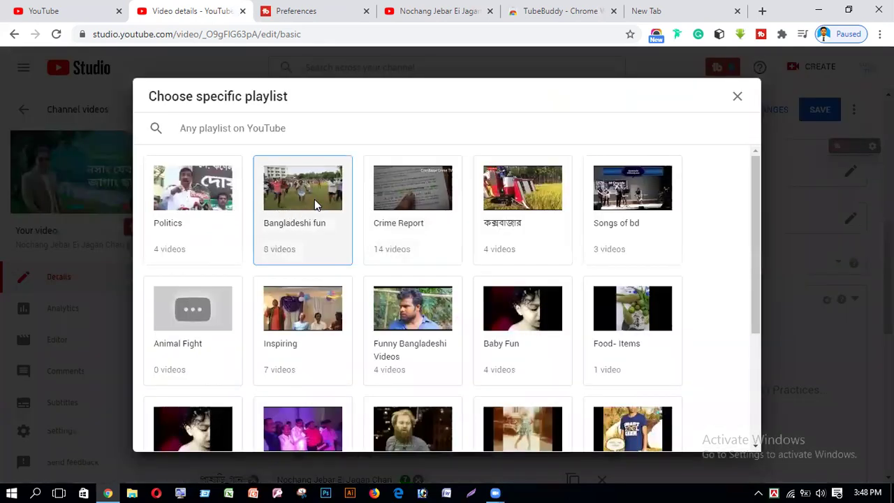
{"action": "left_click", "coordinate": [276, 199]}
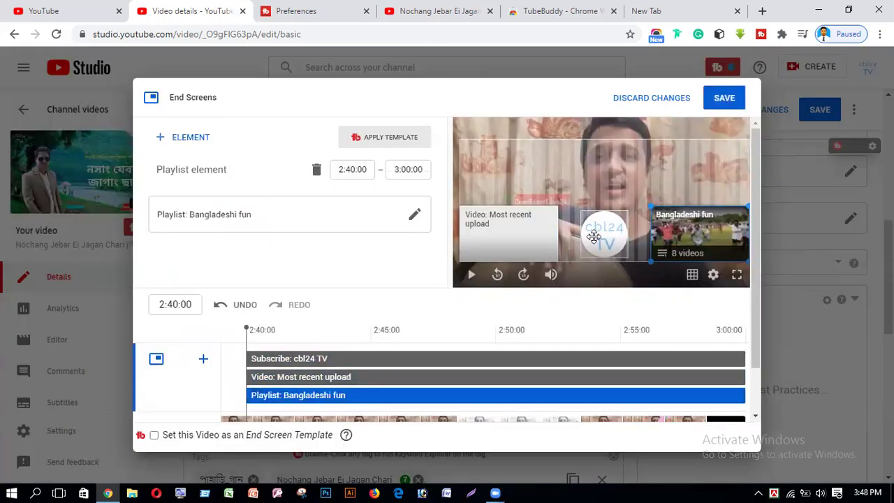
{"action": "left_click", "coordinate": [595, 235]}
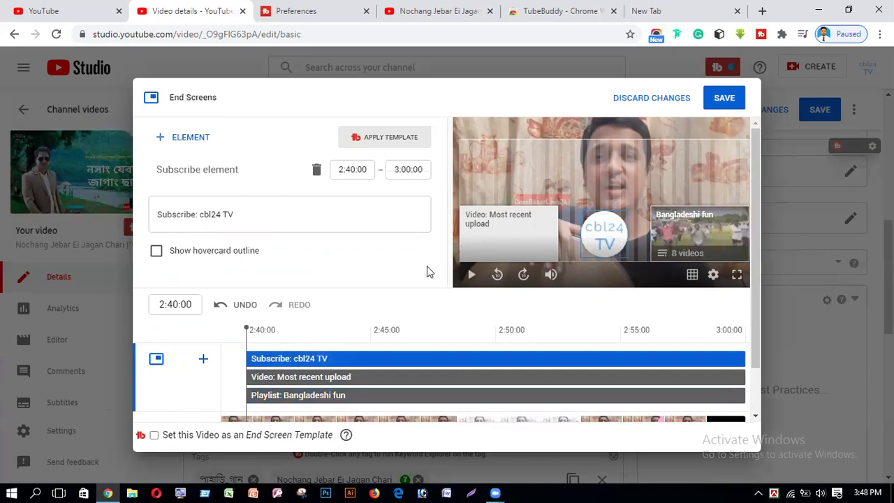
{"action": "scroll", "coordinate": [405, 287], "scroll_direction": "down", "scroll_amount": 2}
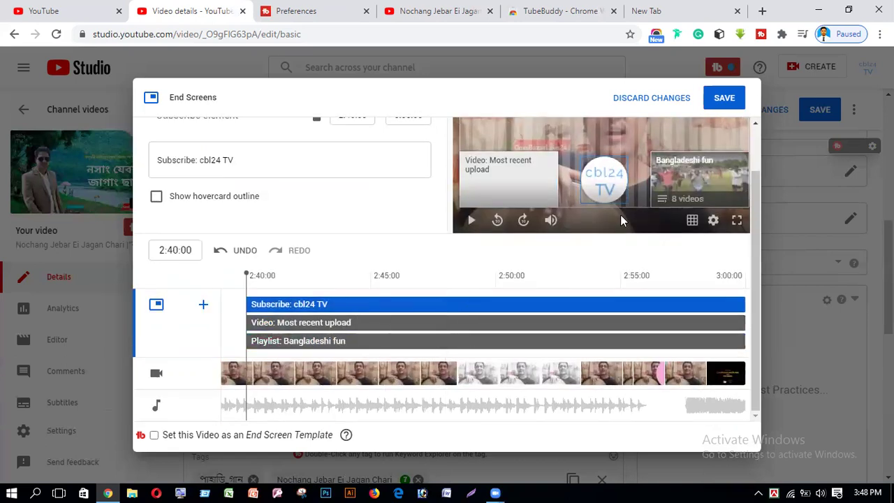
{"action": "left_click", "coordinate": [725, 101]}
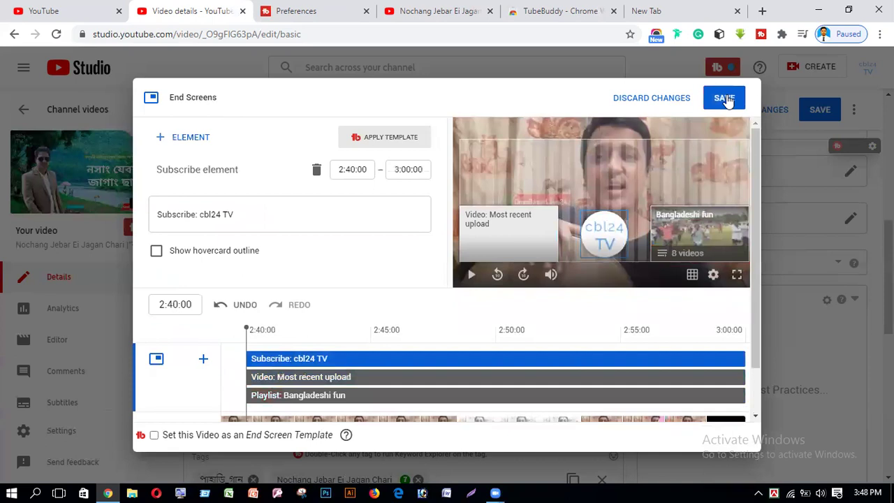
{"action": "left_click", "coordinate": [726, 99]}
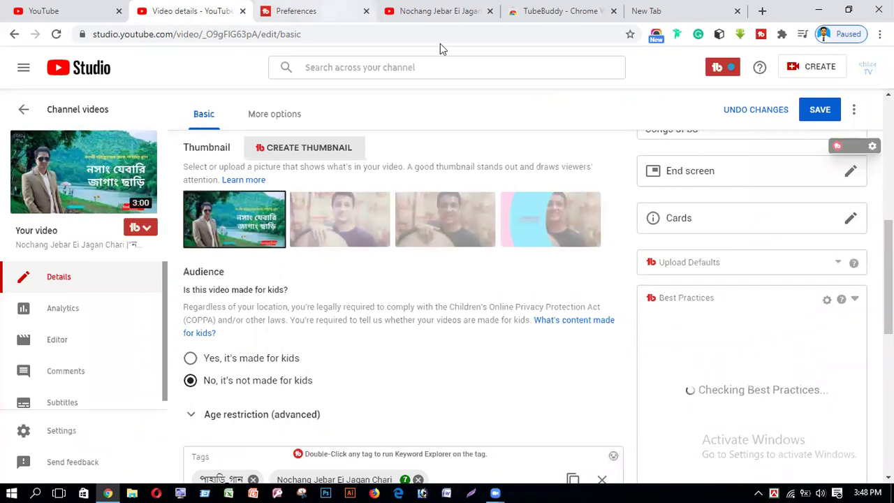
{"action": "left_click", "coordinate": [35, 11]}
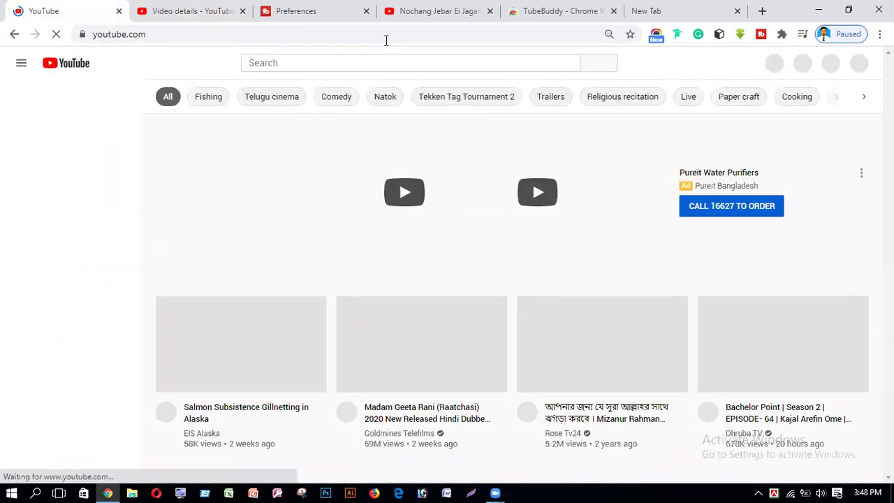
{"action": "scroll", "coordinate": [222, 307], "scroll_direction": "down", "scroll_amount": 2}
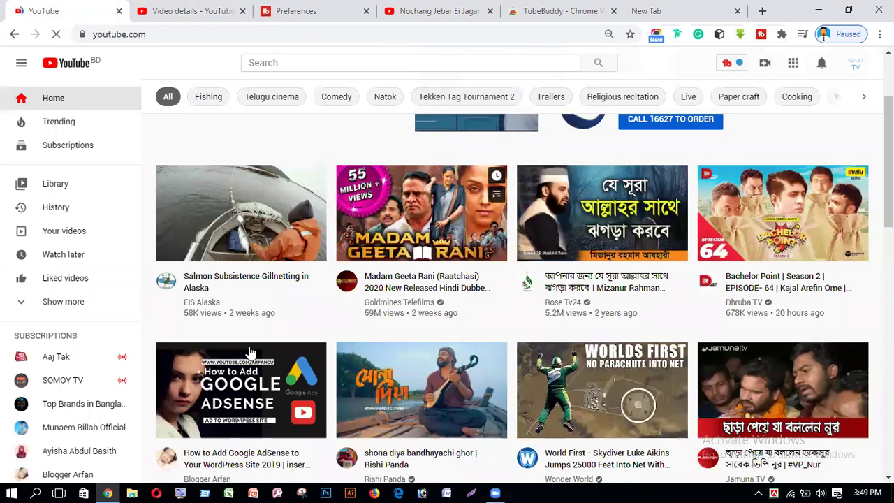
{"action": "scroll", "coordinate": [250, 351], "scroll_direction": "down", "scroll_amount": 3}
{"action": "left_click", "coordinate": [260, 271]}
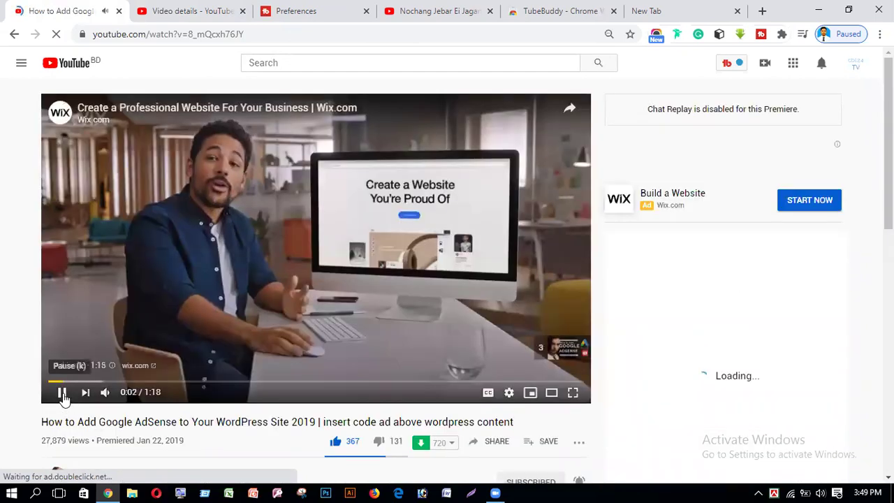
{"action": "left_click", "coordinate": [62, 394]}
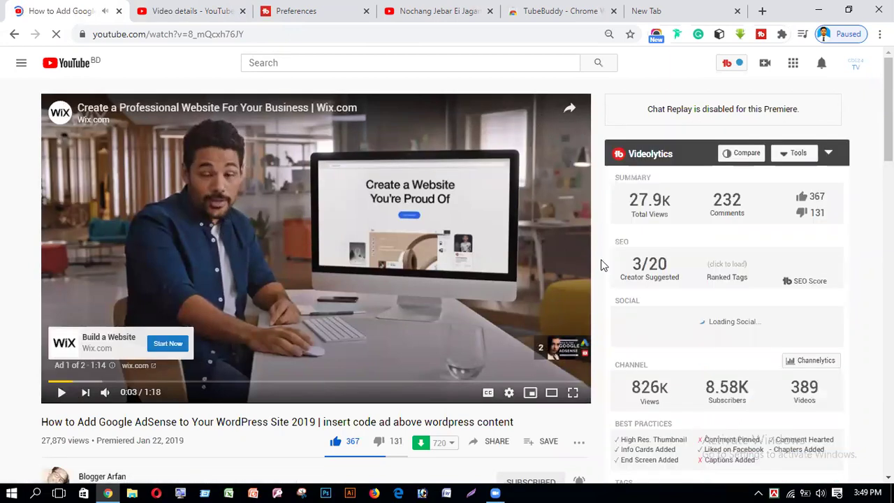
{"action": "left_click", "coordinate": [63, 395]}
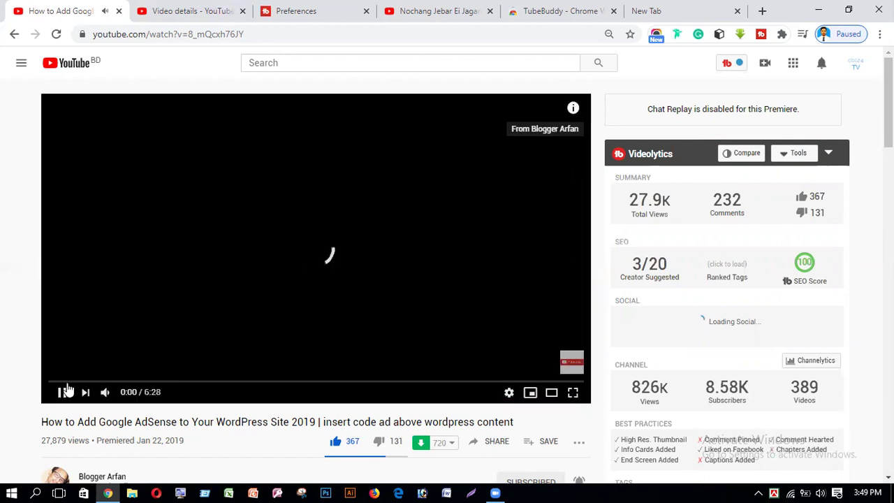
{"action": "left_click", "coordinate": [65, 391]}
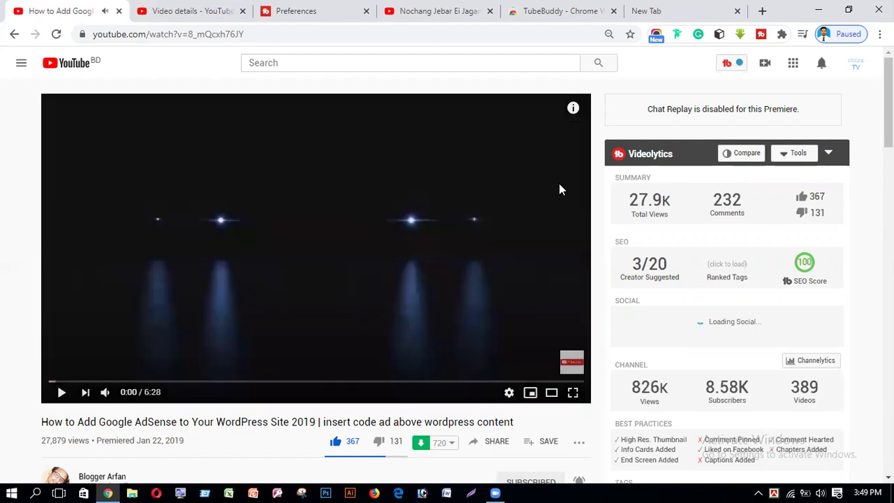
{"action": "left_click", "coordinate": [572, 109]}
{"action": "left_click", "coordinate": [441, 11]}
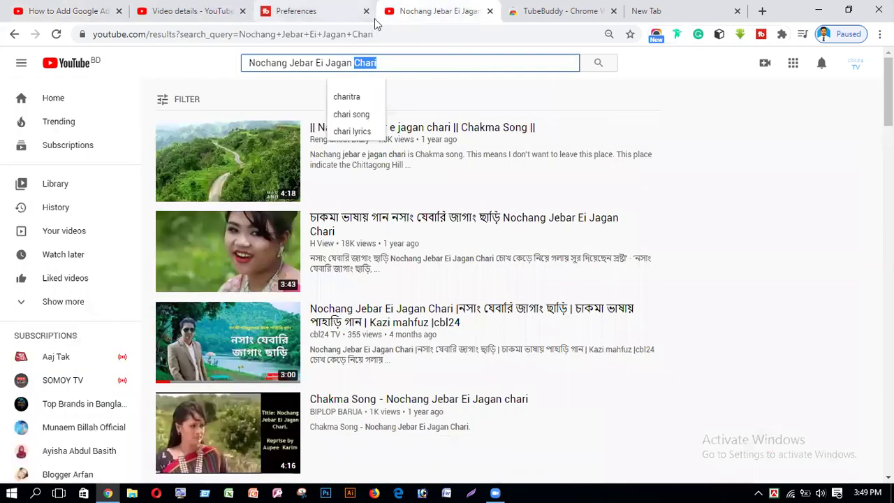
{"action": "left_click", "coordinate": [193, 11]}
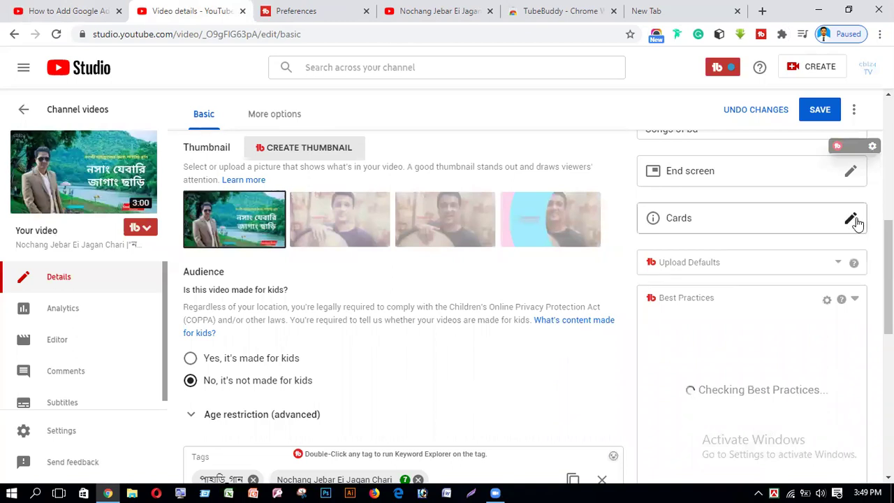
- In the Cards editor, jump to 1:00:00 and start a new video card
{"action": "left_click", "coordinate": [850, 219]}
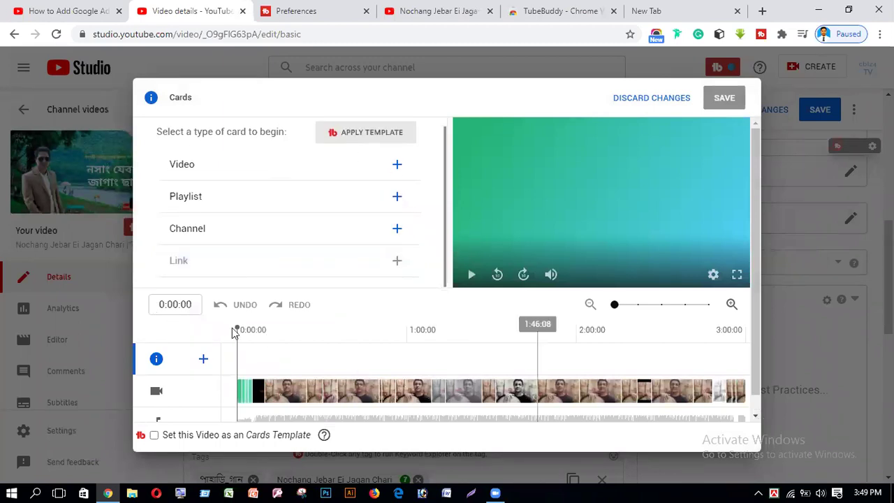
{"action": "left_click", "coordinate": [160, 304]}
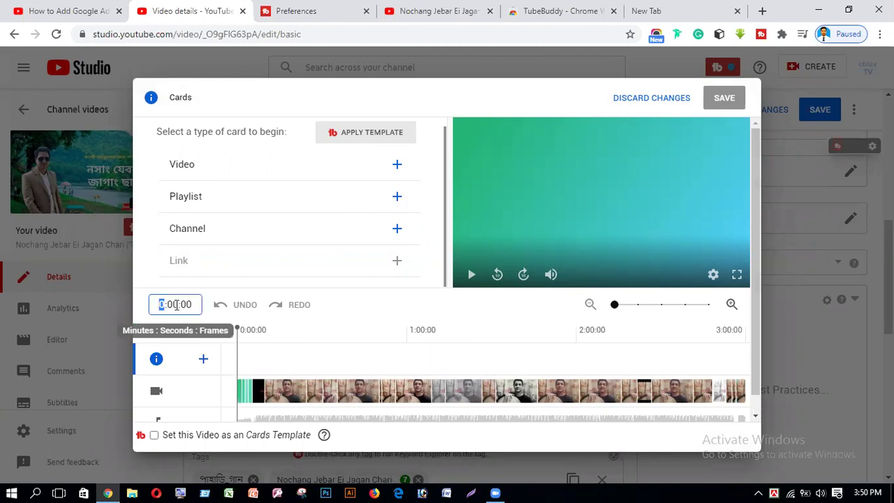
{"action": "type", "text": "1"}
{"action": "key", "text": "Return"}
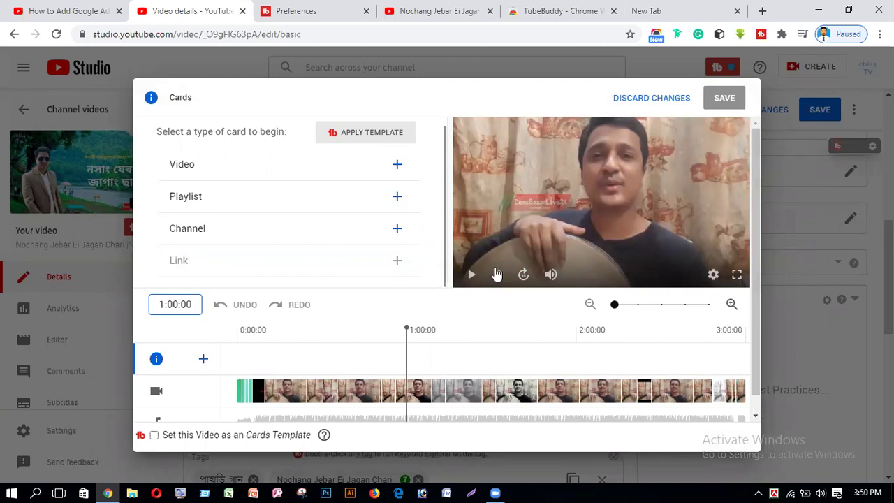
{"action": "left_click", "coordinate": [70, 8]}
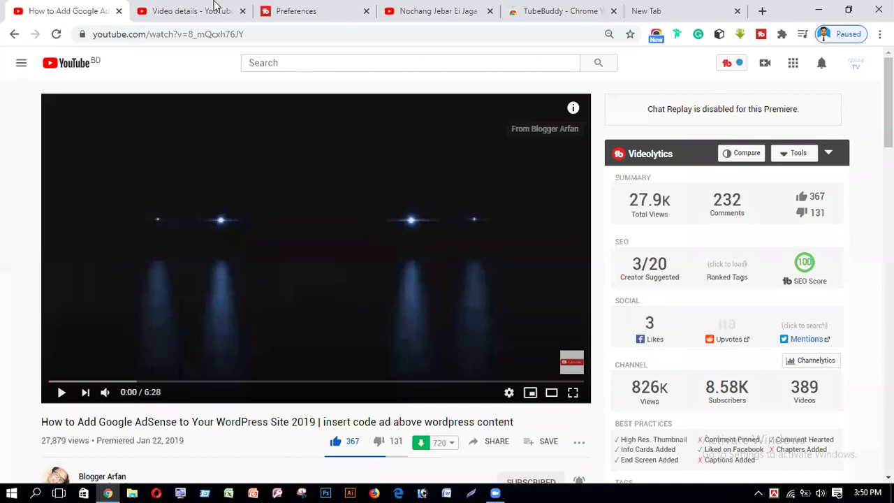
{"action": "left_click", "coordinate": [211, 8]}
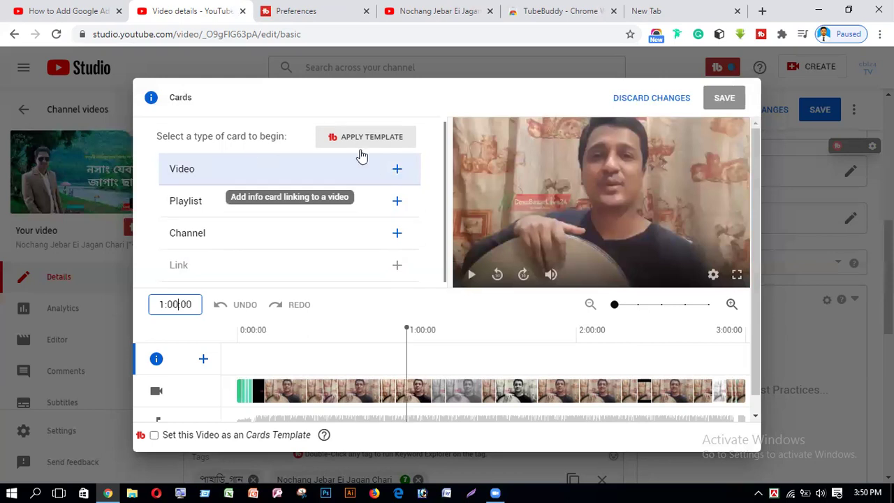
{"action": "scroll", "coordinate": [284, 201], "scroll_direction": "up", "scroll_amount": 1}
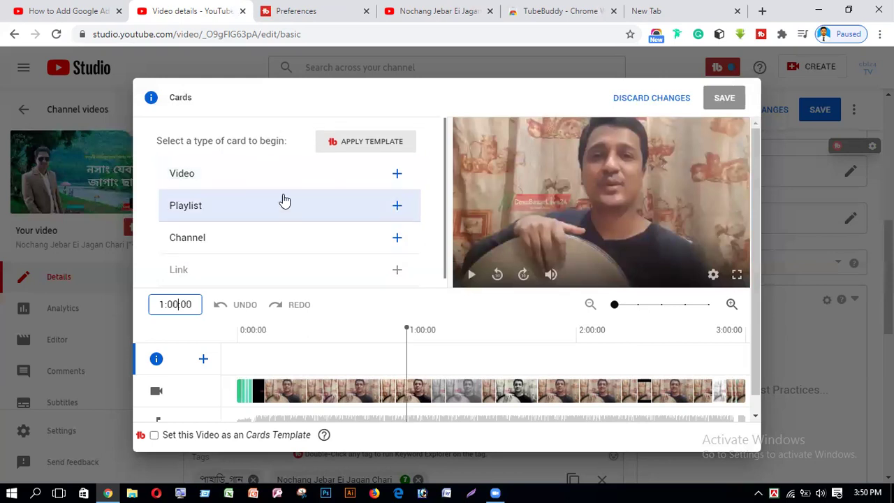
{"action": "left_click", "coordinate": [398, 175]}
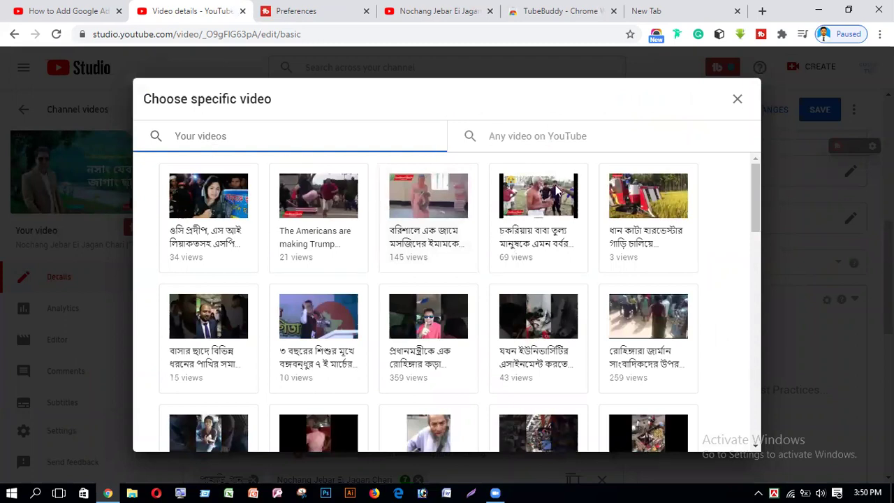
- Search any YouTube video for 'blogger trfan' and link the Google Digital Marketing Garage Certification video
{"action": "left_click", "coordinate": [576, 137]}
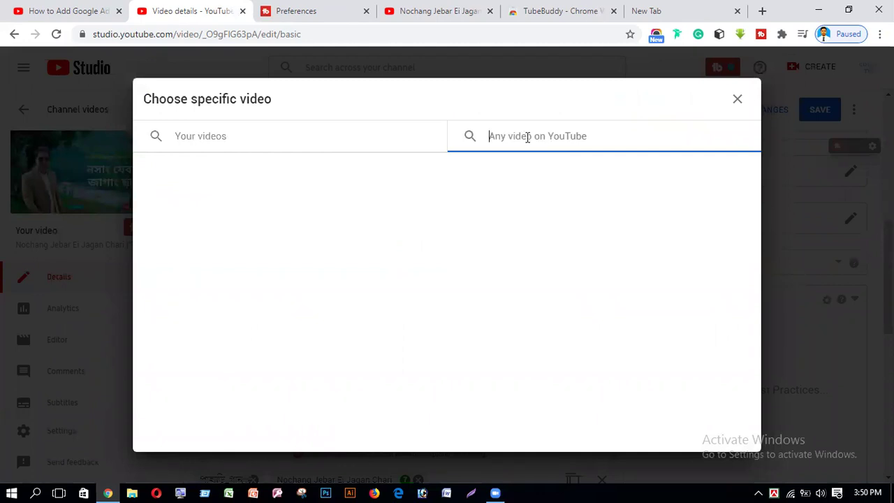
{"action": "type", "text": "blogger trfan"}
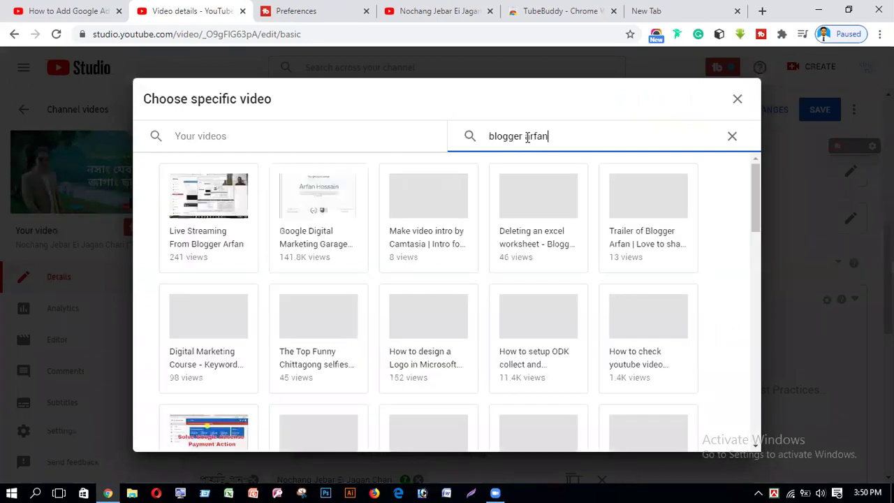
{"action": "left_click", "coordinate": [336, 202]}
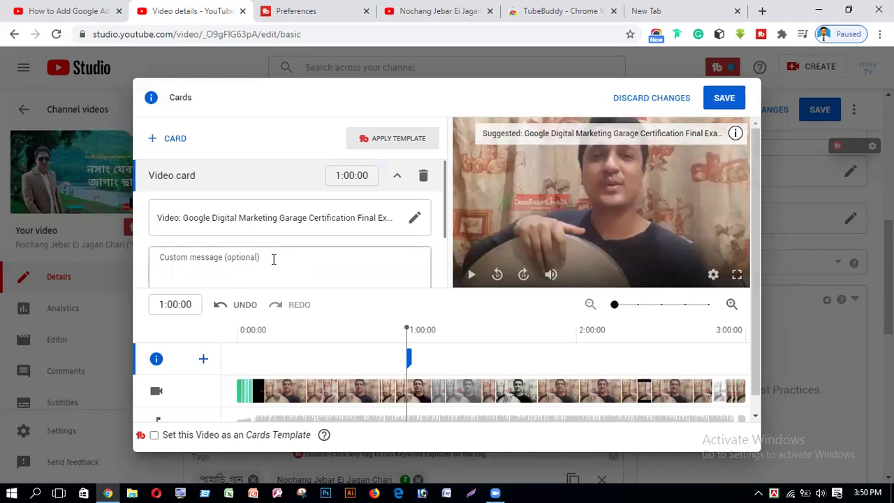
- Give the video card the custom message 'Free Google Certified'
{"action": "left_click", "coordinate": [215, 261]}
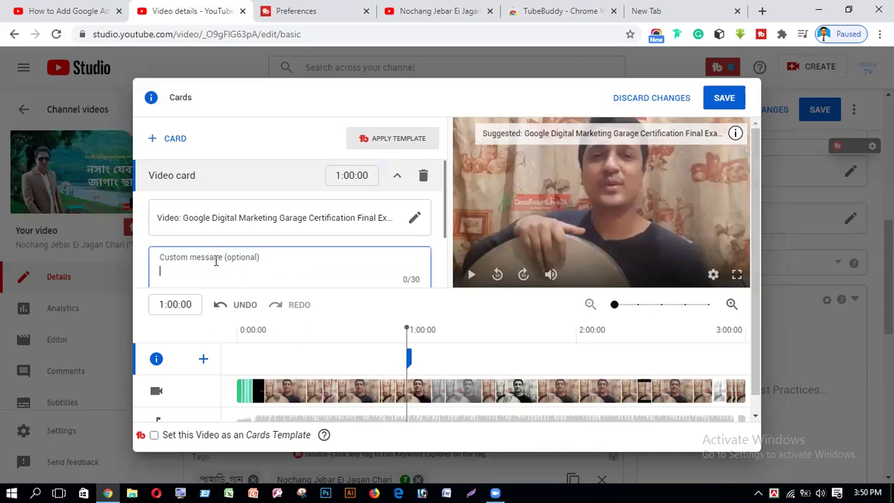
{"action": "type", "text": "Free GOogle"}
{"action": "key", "text": "BackSpace"}
{"action": "key", "text": "BackSpace"}
{"action": "key", "text": "BackSpace"}
{"action": "type", "text": "ogle"}
{"action": "type", "text": " C"}
{"action": "type", "text": "ertified"}
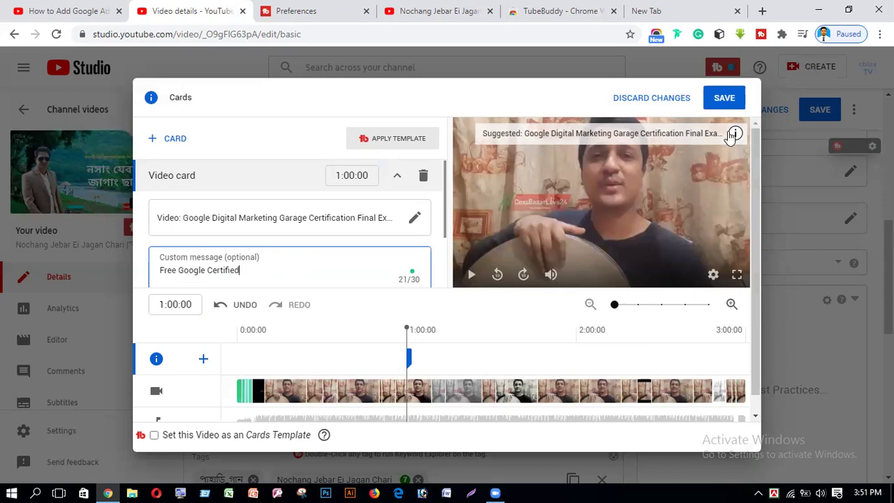
{"action": "scroll", "coordinate": [209, 227], "scroll_direction": "down", "scroll_amount": 1}
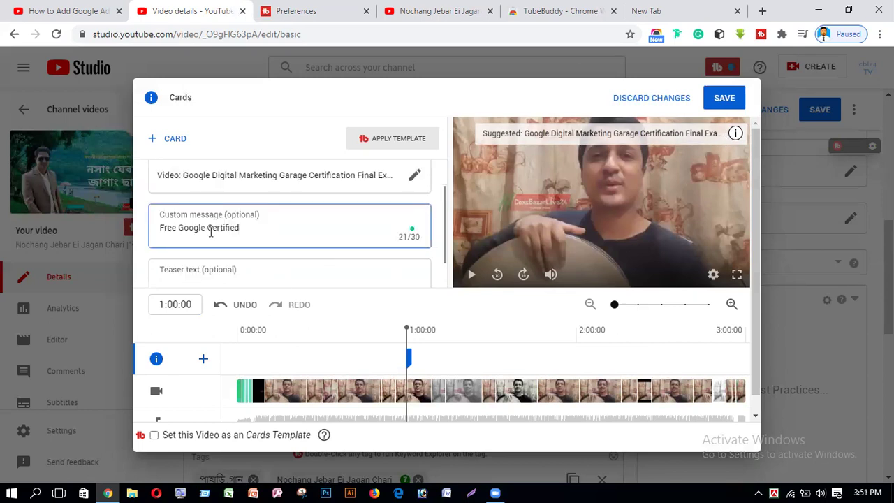
{"action": "scroll", "coordinate": [212, 237], "scroll_direction": "down", "scroll_amount": 1}
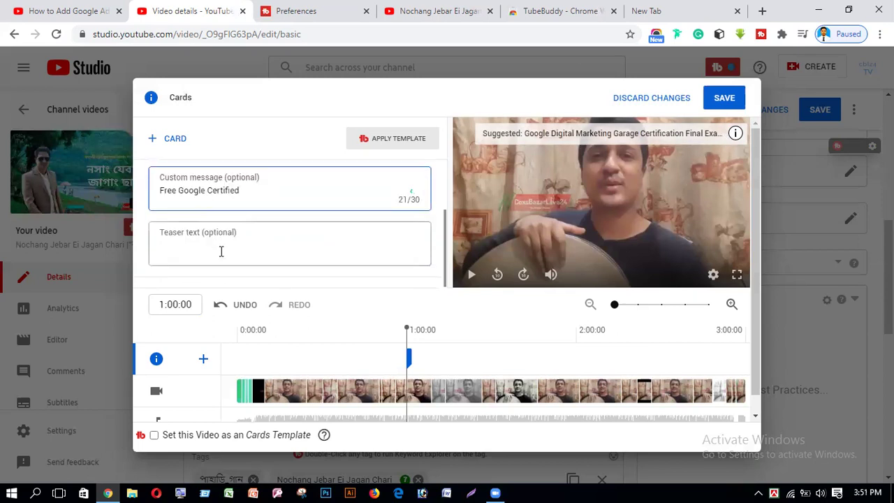
- Write the card's teaser text 'Be a google digital marketer'
{"action": "left_click", "coordinate": [253, 242]}
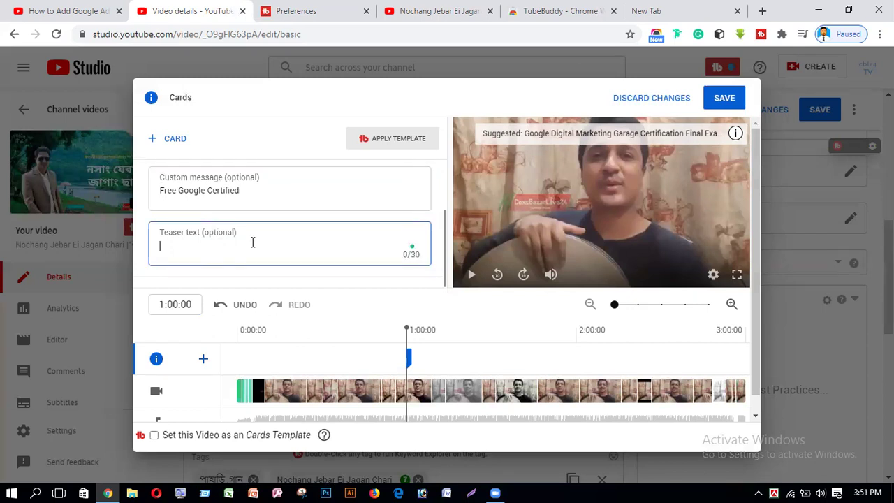
{"action": "type", "text": "Get"}
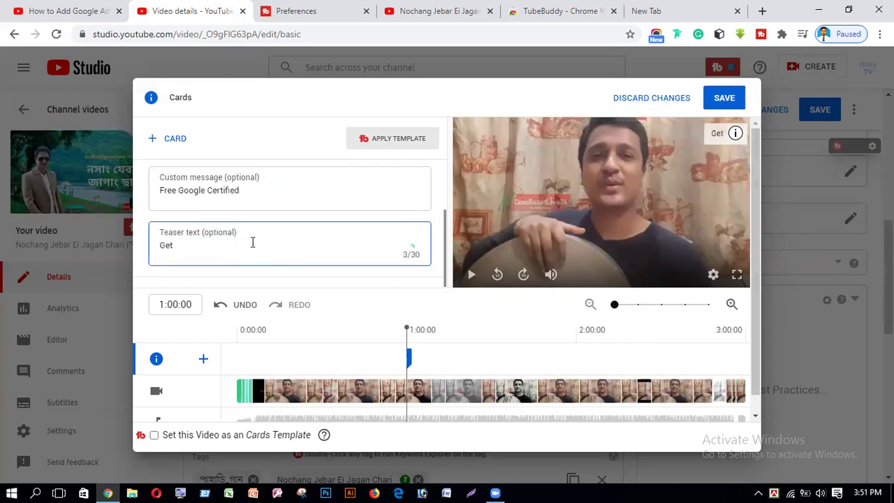
{"action": "key", "text": "BackSpace"}
{"action": "key", "text": "BackSpace"}
{"action": "key", "text": "BackSpace"}
{"action": "type", "text": "Be a"}
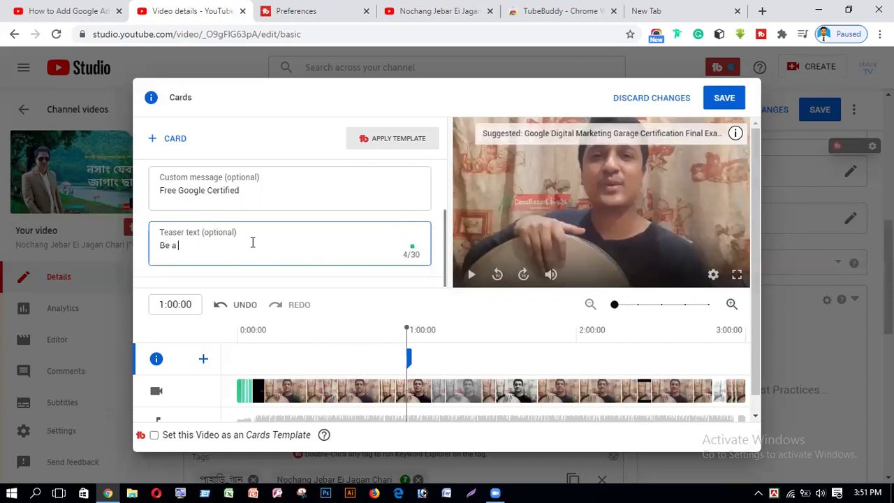
{"action": "type", "text": "  google d"}
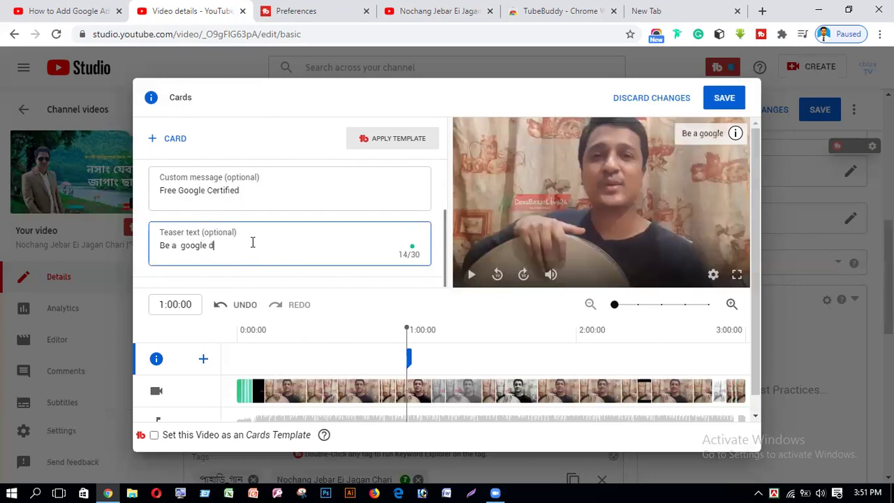
{"action": "type", "text": "igita"}
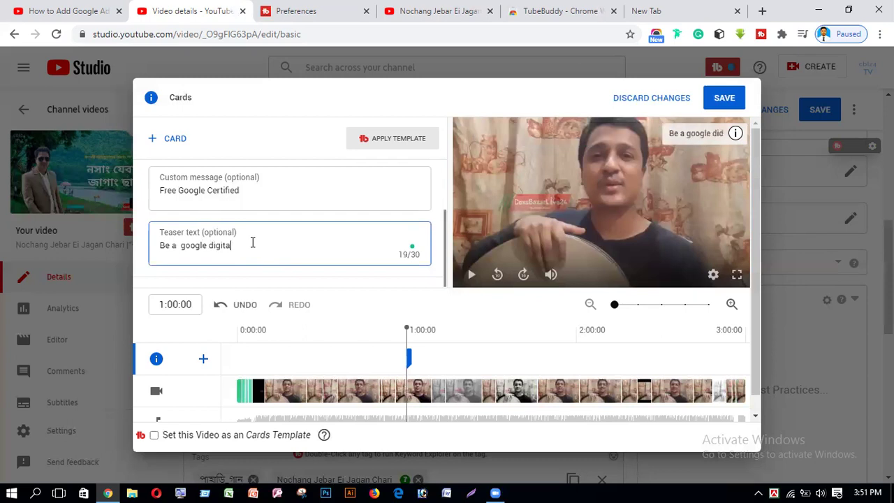
{"action": "type", "text": "l marketer"}
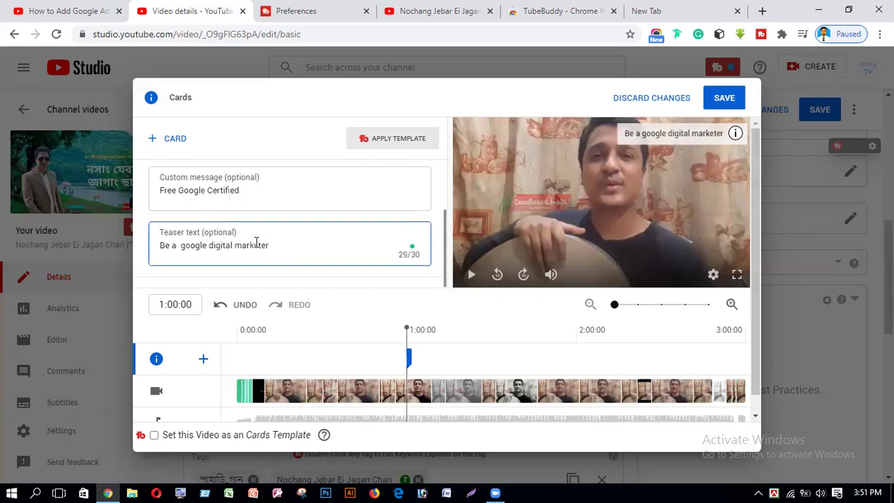
{"action": "scroll", "coordinate": [264, 229], "scroll_direction": "up", "scroll_amount": 2}
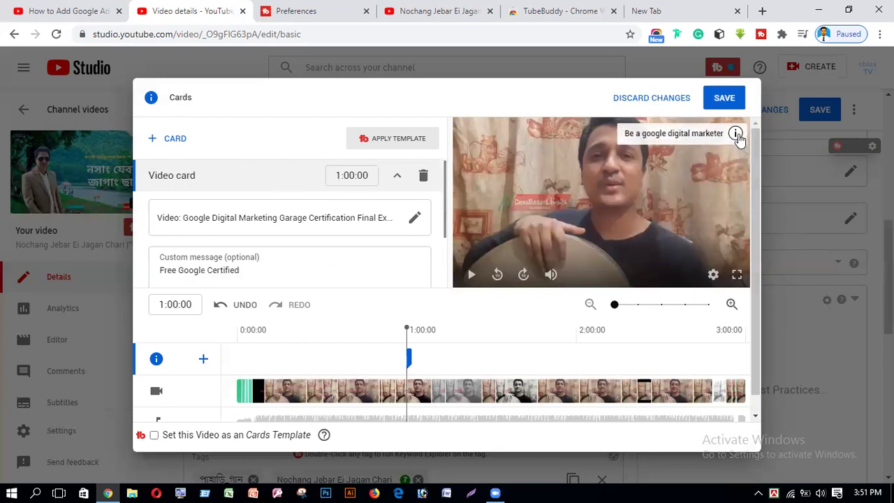
{"action": "scroll", "coordinate": [311, 250], "scroll_direction": "down", "scroll_amount": 1}
{"action": "left_click", "coordinate": [312, 250]}
{"action": "scroll", "coordinate": [307, 248], "scroll_direction": "down", "scroll_amount": 1}
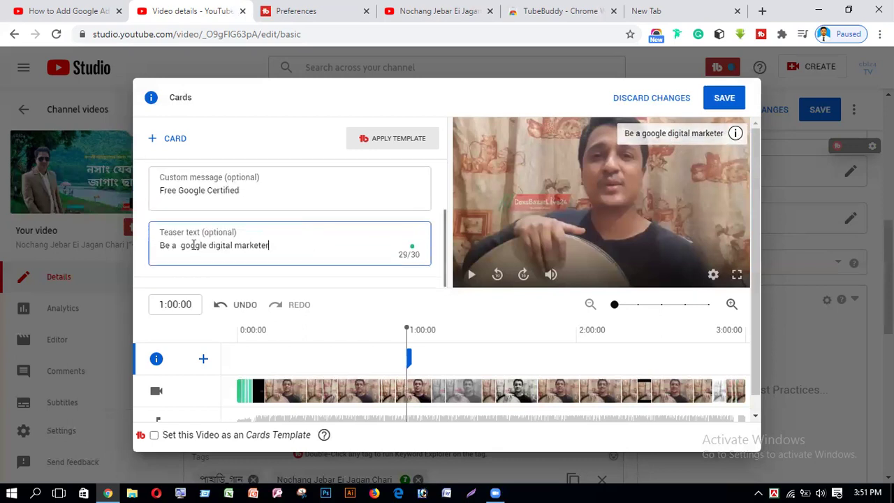
- Edit the teaser to 'Be a certified digital Marketr' to fit 30 characters
{"action": "left_click", "coordinate": [207, 245]}
{"action": "type", "text": "certific"}
{"action": "key", "text": "BackSpace"}
{"action": "type", "text": "ed"}
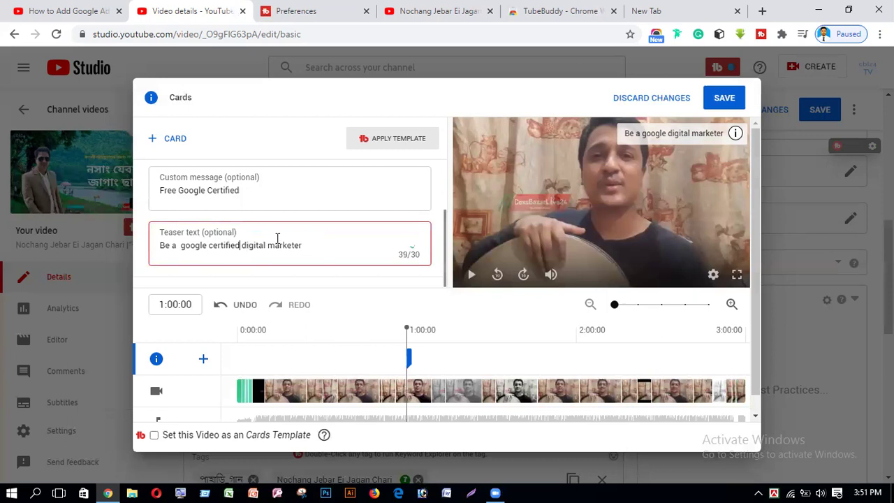
{"action": "triple_click", "coordinate": [195, 246]}
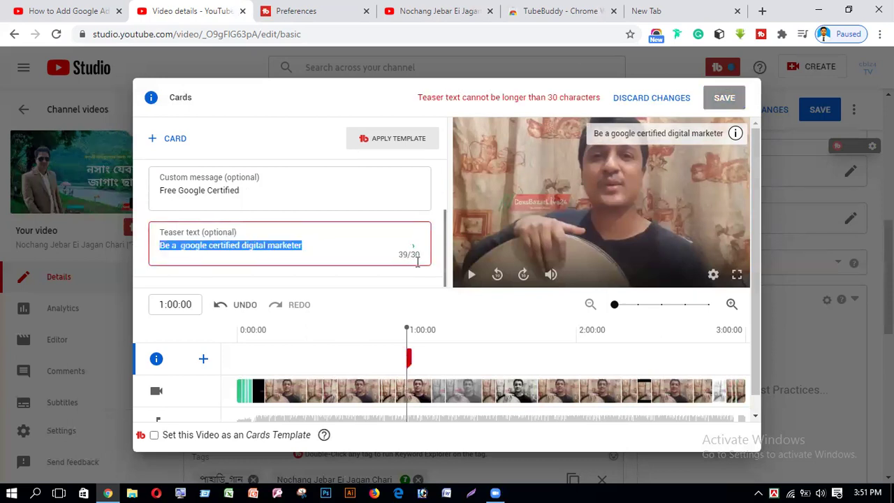
{"action": "left_click", "coordinate": [212, 245]}
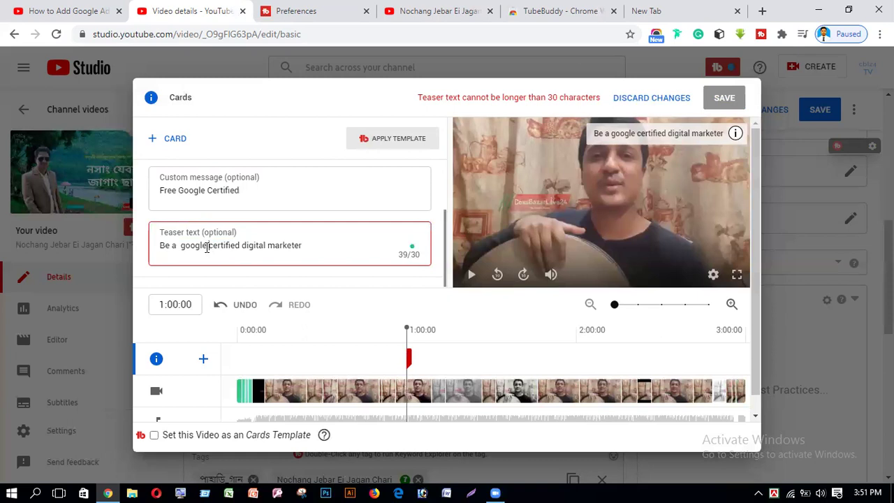
{"action": "left_click_drag", "start_coordinate": [177, 247], "coordinate": [208, 247]}
{"action": "key", "text": "BackSpace"}
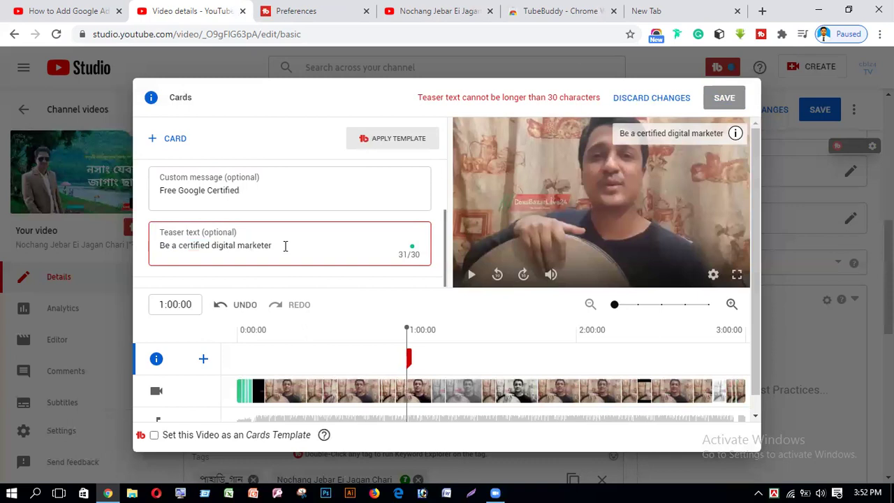
{"action": "key", "text": "BackSpace"}
{"action": "key", "text": "BackSpace"}
{"action": "key", "text": "BackSpace"}
{"action": "key", "text": "BackSpace"}
{"action": "key", "text": "BackSpace"}
{"action": "key", "text": "BackSpace"}
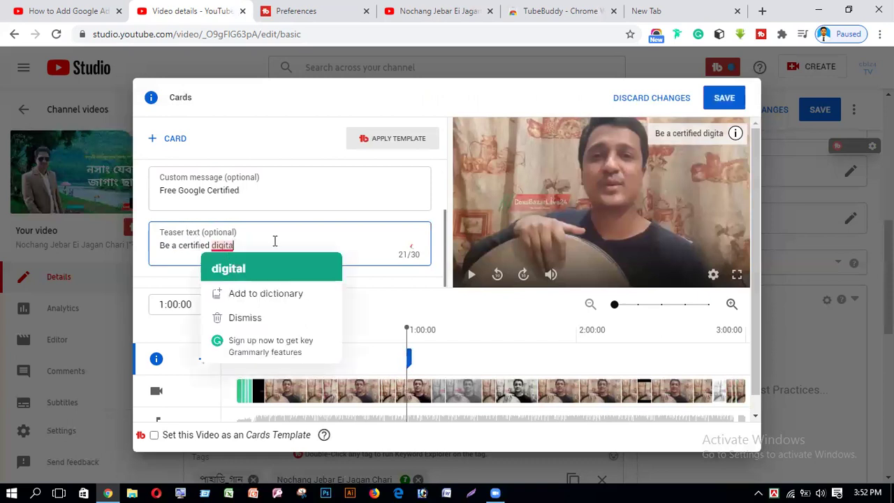
{"action": "type", "text": "l Marketr"}
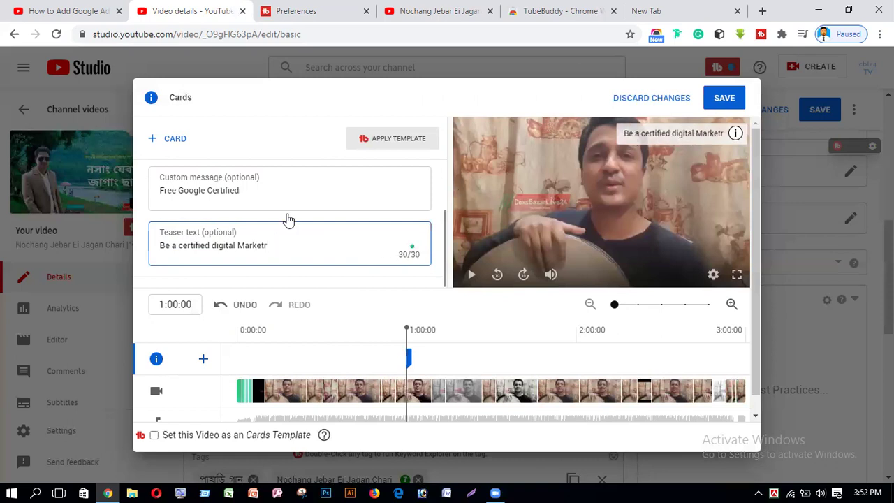
- Collapse the video card to its header
{"action": "scroll", "coordinate": [288, 220], "scroll_direction": "up", "scroll_amount": 2}
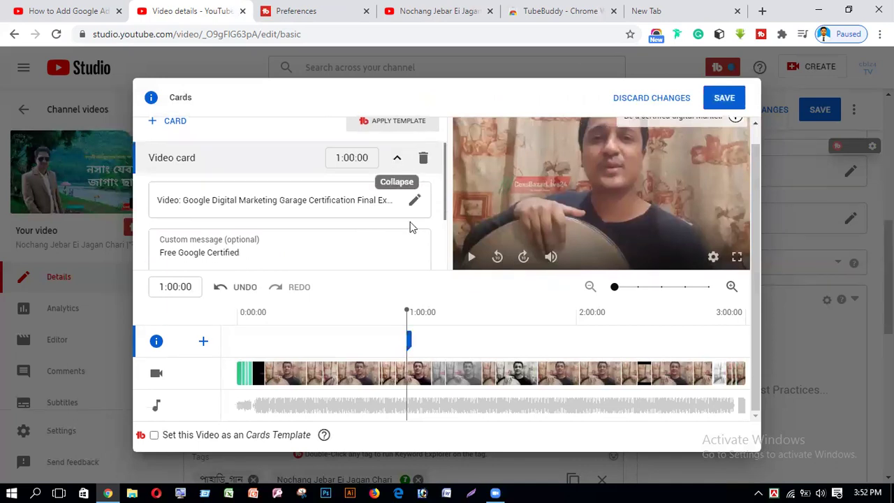
{"action": "left_click", "coordinate": [397, 159]}
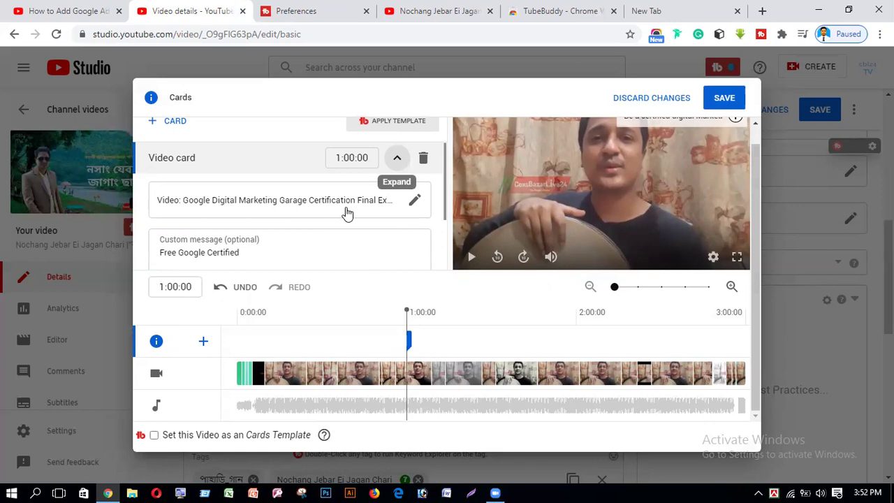
{"action": "scroll", "coordinate": [346, 214], "scroll_direction": "down", "scroll_amount": 2}
{"action": "scroll", "coordinate": [353, 203], "scroll_direction": "up", "scroll_amount": 1}
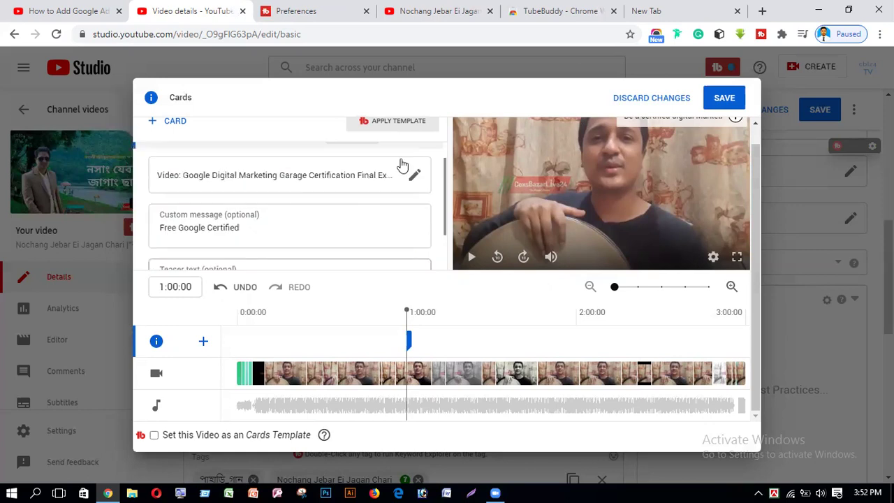
{"action": "scroll", "coordinate": [401, 164], "scroll_direction": "up", "scroll_amount": 1}
{"action": "left_click", "coordinate": [397, 158]}
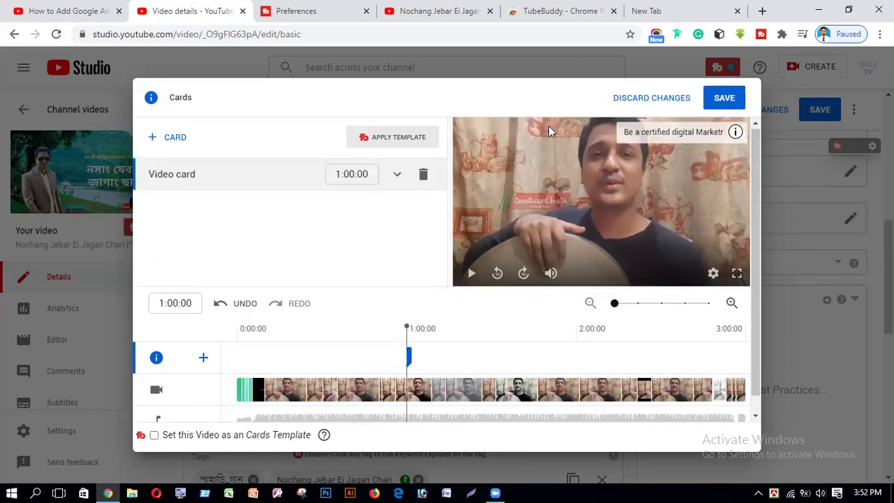
{"action": "left_click", "coordinate": [724, 103]}
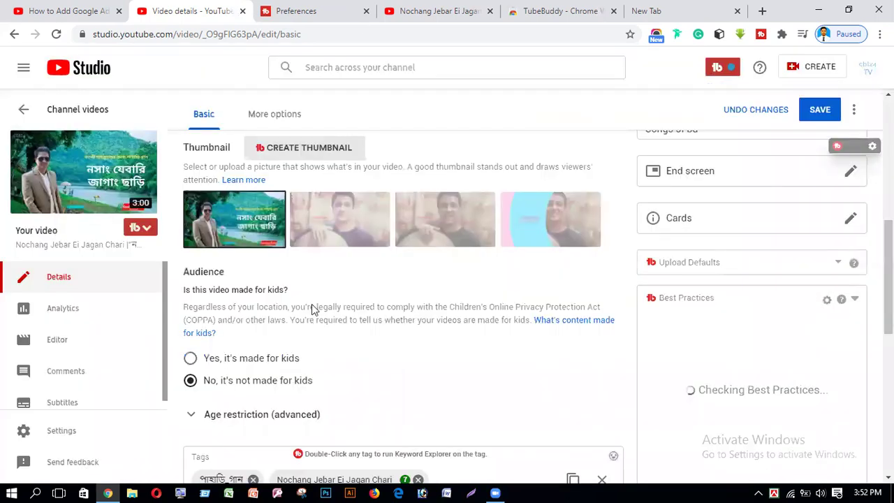
{"action": "scroll", "coordinate": [694, 279], "scroll_direction": "down", "scroll_amount": 2}
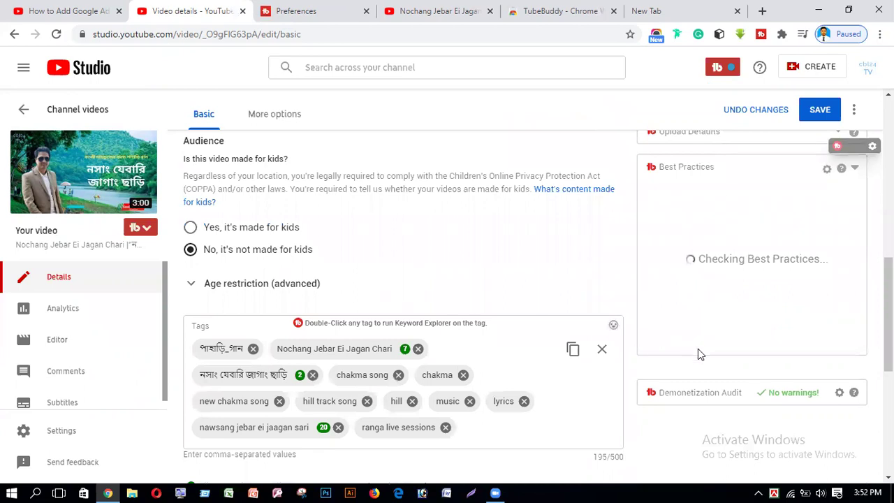
{"action": "scroll", "coordinate": [861, 311], "scroll_direction": "up", "scroll_amount": 2}
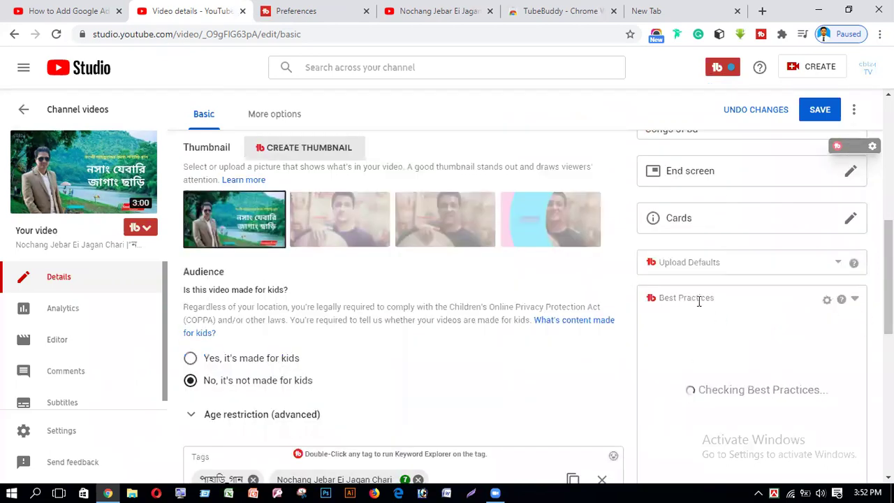
{"action": "scroll", "coordinate": [789, 330], "scroll_direction": "down", "scroll_amount": 3}
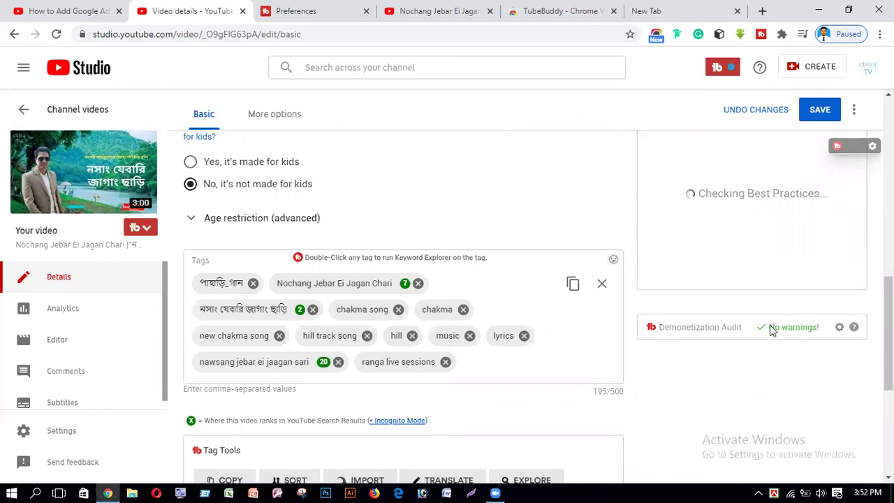
{"action": "triple_click", "coordinate": [788, 327]}
{"action": "left_click", "coordinate": [774, 327]}
{"action": "left_click_drag", "start_coordinate": [757, 328], "coordinate": [853, 326]}
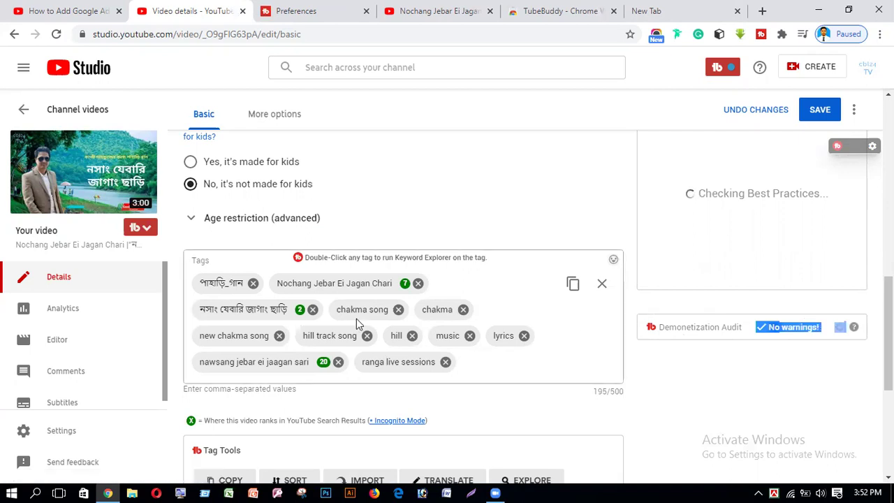
{"action": "scroll", "coordinate": [680, 275], "scroll_direction": "up", "scroll_amount": 3}
{"action": "scroll", "coordinate": [685, 270], "scroll_direction": "up", "scroll_amount": 4}
{"action": "scroll", "coordinate": [685, 270], "scroll_direction": "up", "scroll_amount": 2}
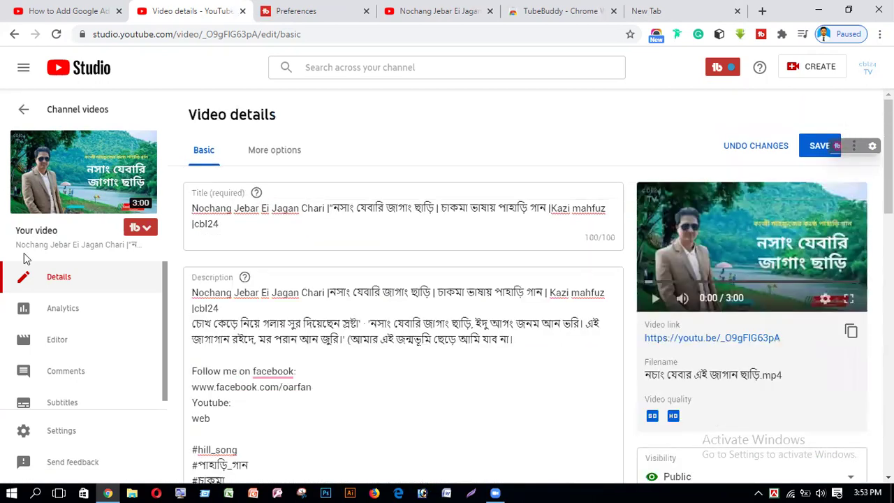
- On the More options tab, set the recording date to Jul 5, 2020
{"action": "left_click", "coordinate": [272, 156]}
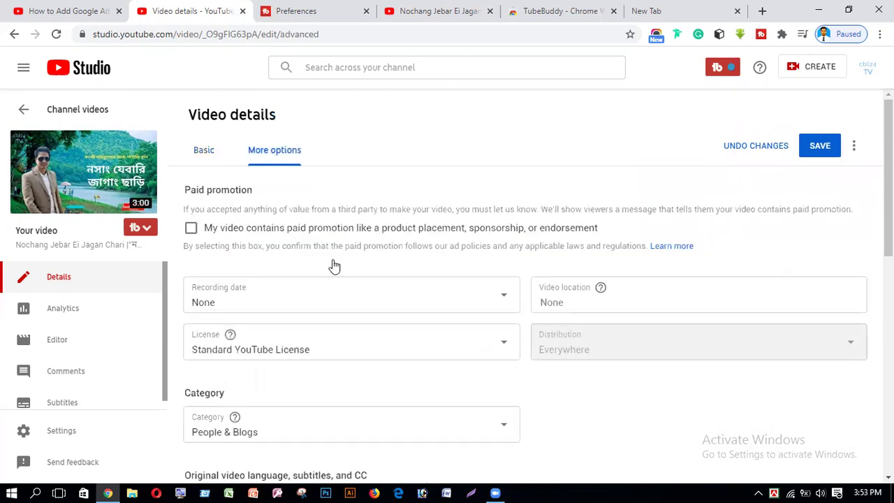
{"action": "scroll", "coordinate": [331, 265], "scroll_direction": "down", "scroll_amount": 1}
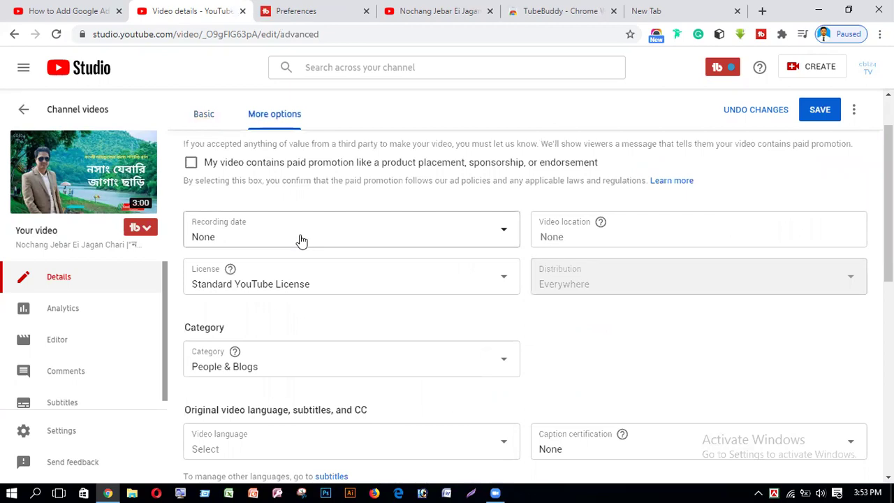
{"action": "left_click", "coordinate": [476, 239]}
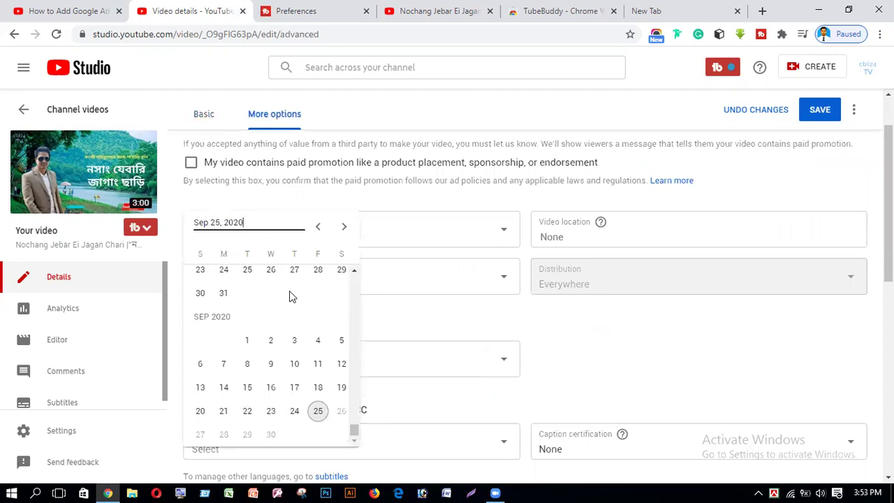
{"action": "scroll", "coordinate": [241, 252], "scroll_direction": "up", "scroll_amount": 2}
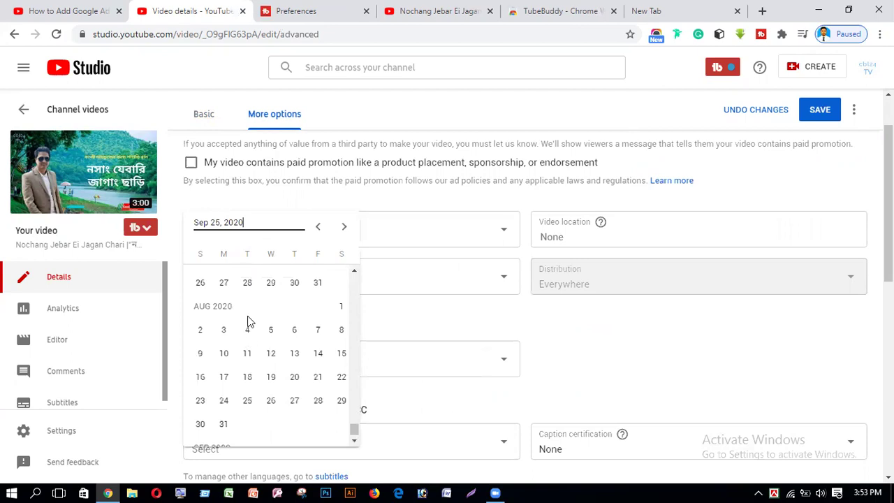
{"action": "scroll", "coordinate": [202, 297], "scroll_direction": "up", "scroll_amount": 1}
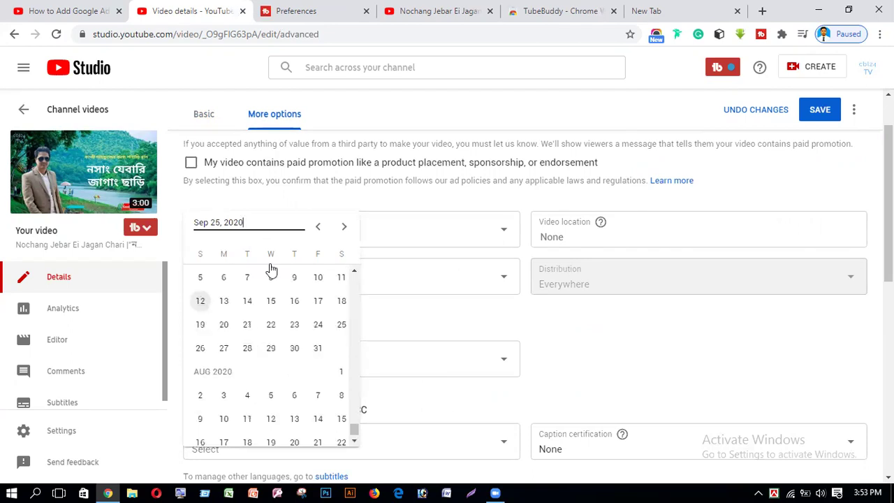
{"action": "key", "text": "Up"}
{"action": "key", "text": "Return"}
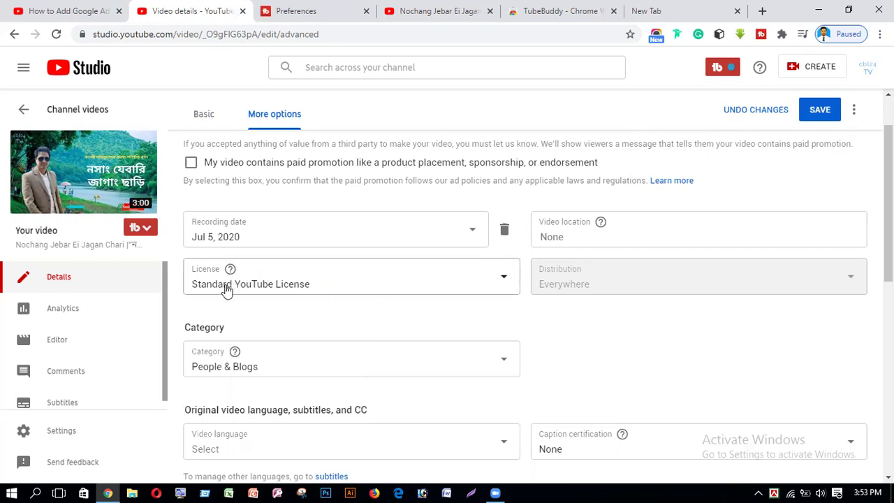
{"action": "left_click", "coordinate": [270, 292]}
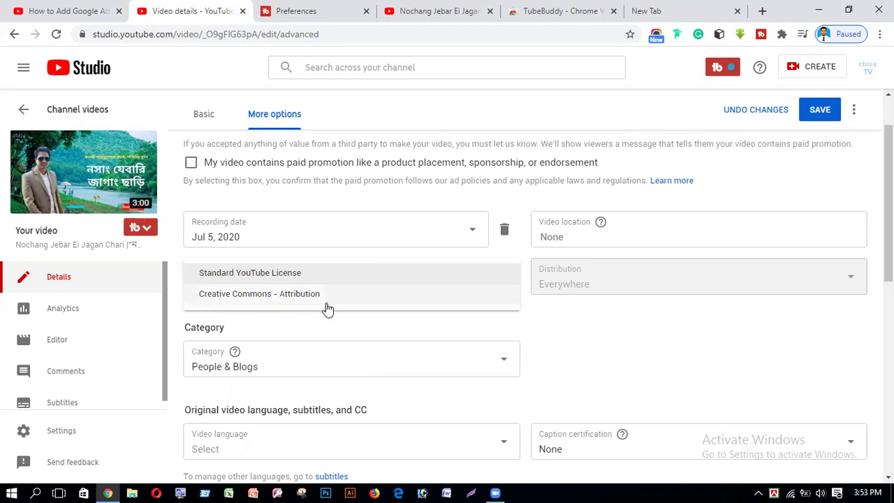
{"action": "left_click", "coordinate": [285, 301]}
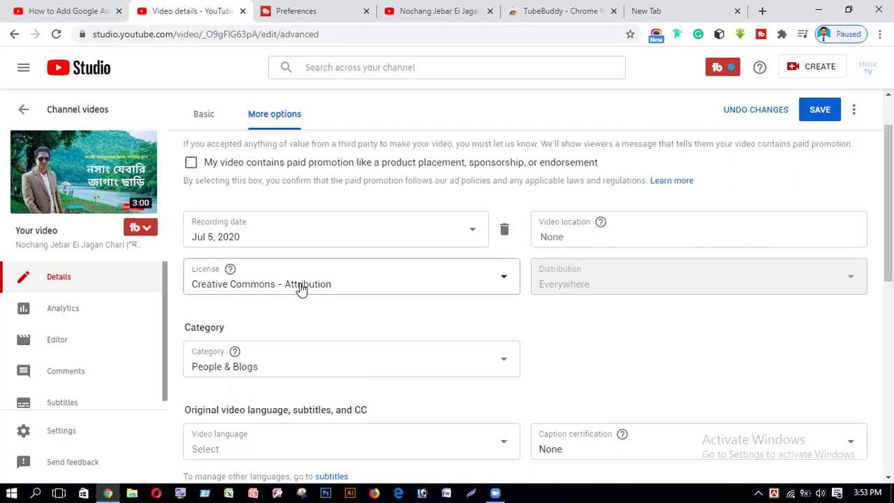
{"action": "left_click", "coordinate": [300, 288]}
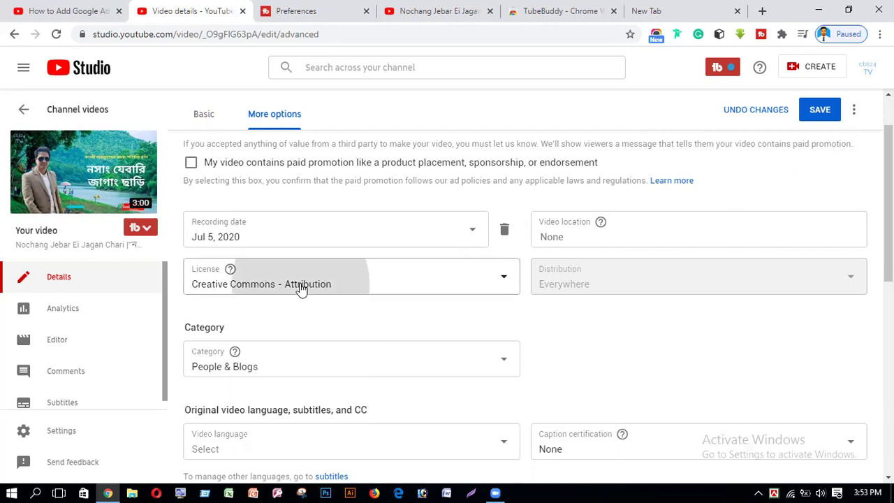
{"action": "left_click", "coordinate": [260, 286]}
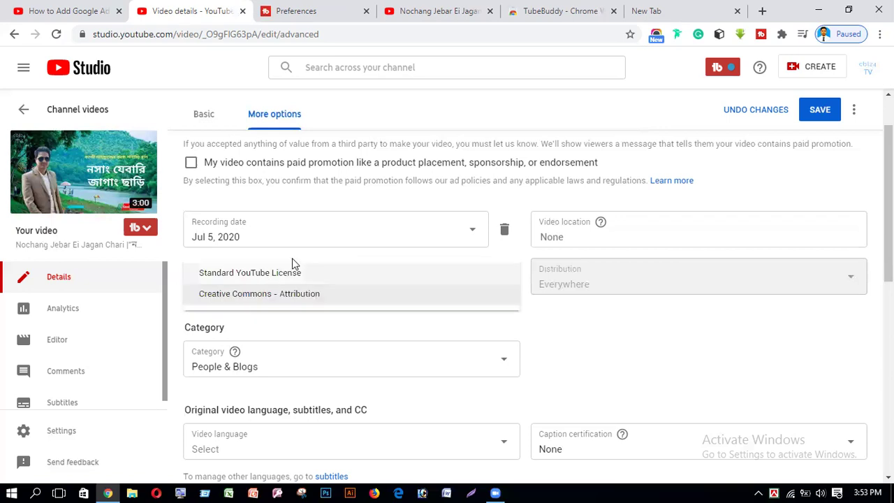
{"action": "left_click", "coordinate": [260, 280]}
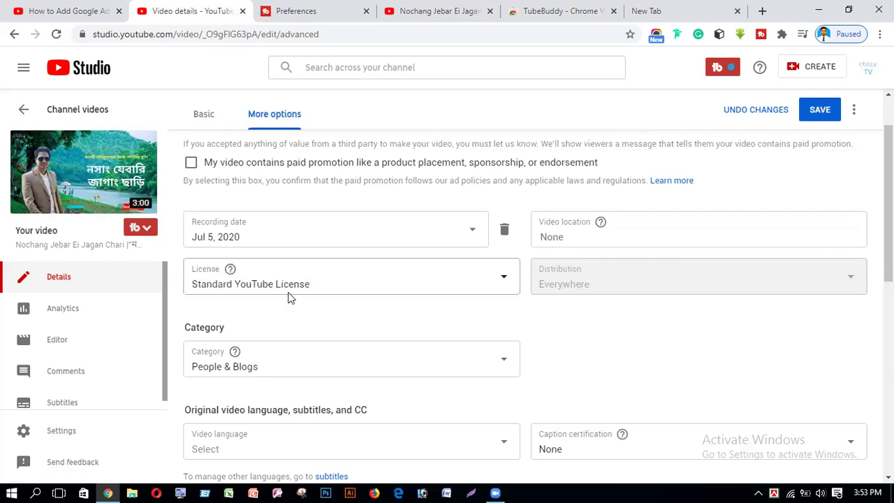
{"action": "scroll", "coordinate": [326, 359], "scroll_direction": "down", "scroll_amount": 2}
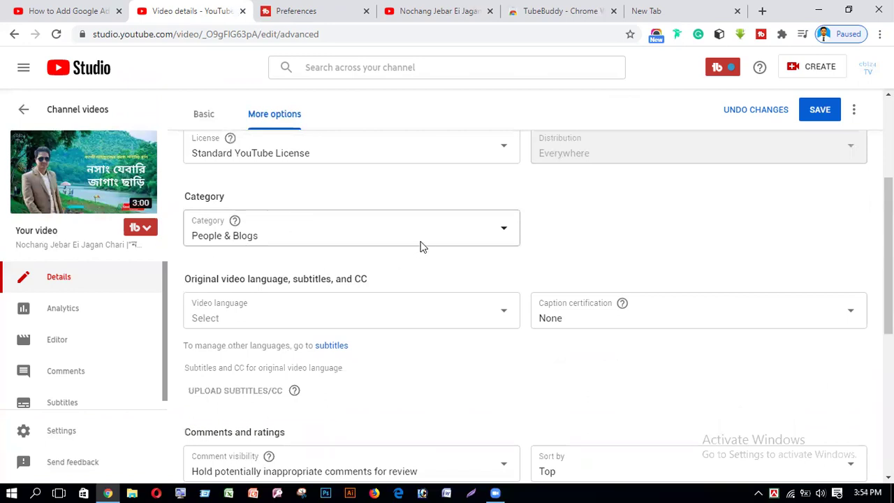
- Change the video category from People & Blogs to Music, then open the Video language list
{"action": "left_click", "coordinate": [446, 233]}
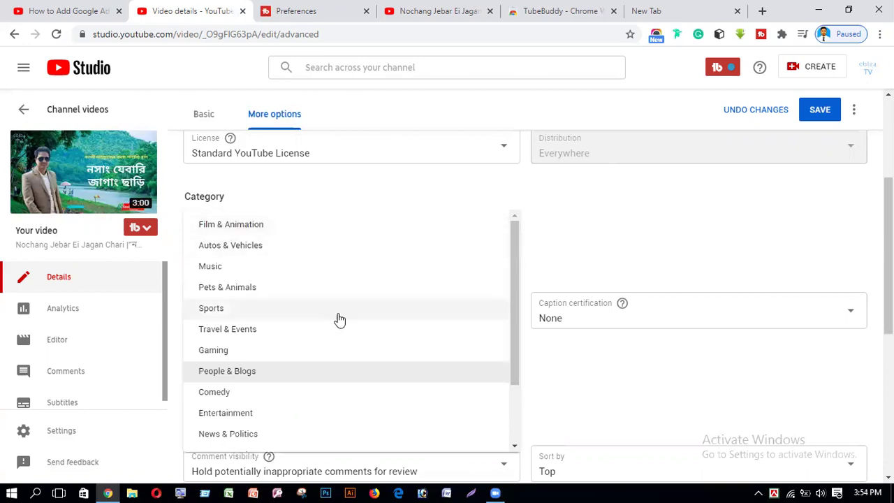
{"action": "left_click", "coordinate": [219, 268]}
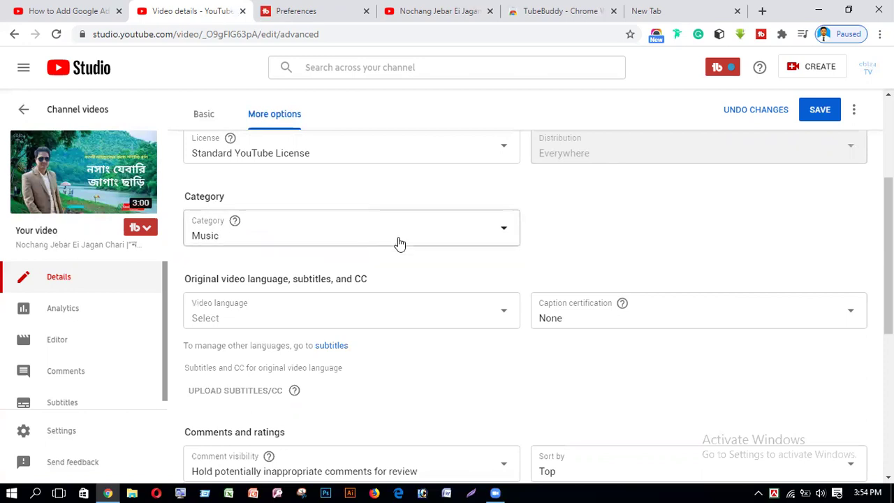
{"action": "scroll", "coordinate": [469, 250], "scroll_direction": "down", "scroll_amount": 2}
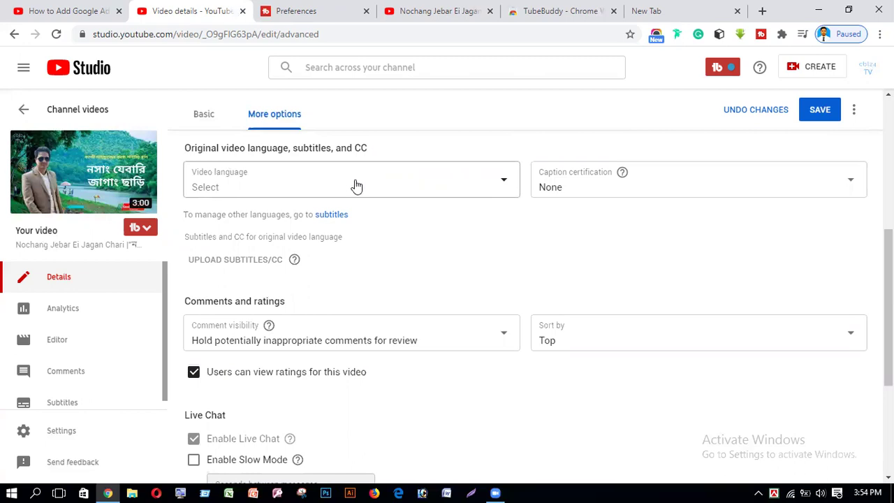
{"action": "left_click", "coordinate": [503, 188]}
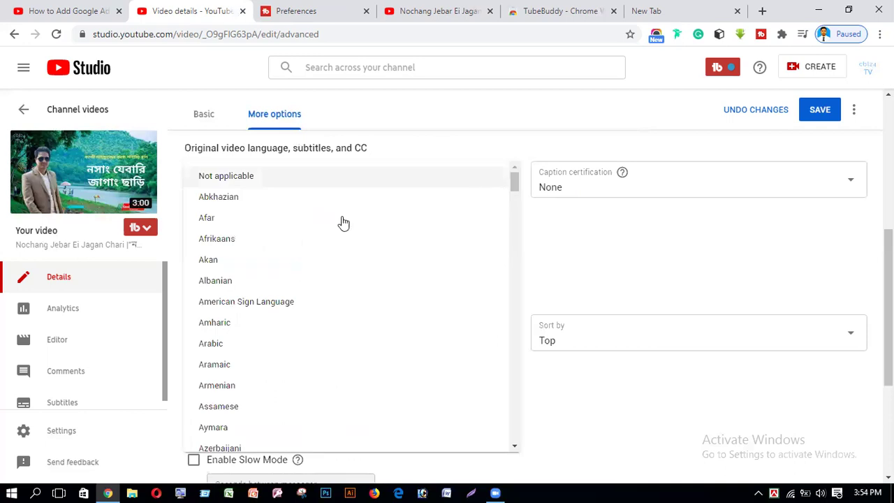
- Set the video language to Bangla
{"action": "scroll", "coordinate": [277, 282], "scroll_direction": "down", "scroll_amount": 2}
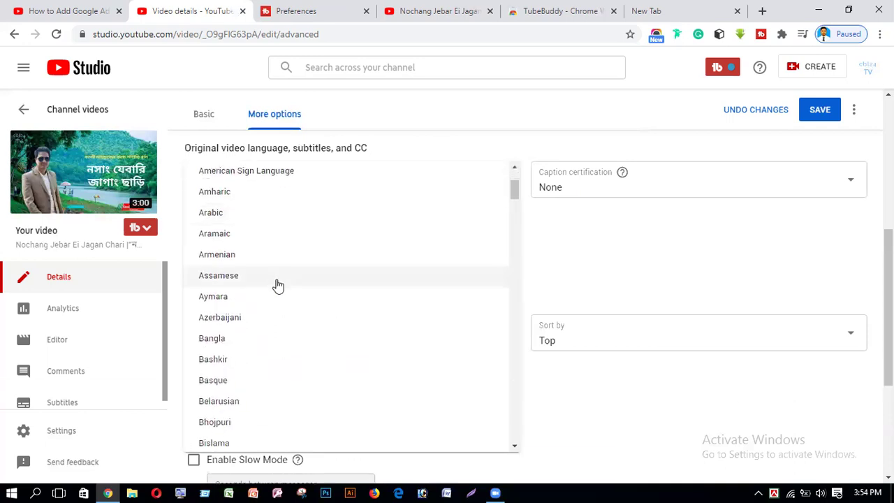
{"action": "scroll", "coordinate": [259, 281], "scroll_direction": "down", "scroll_amount": 1}
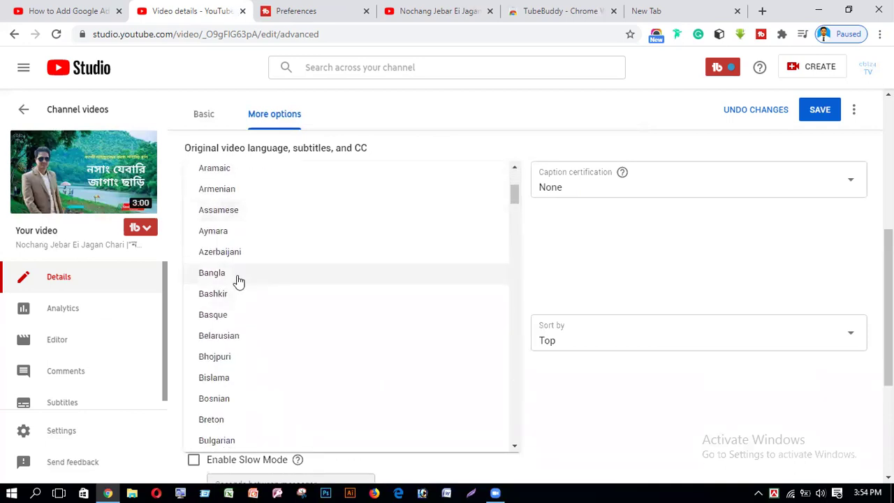
{"action": "left_click", "coordinate": [212, 273]}
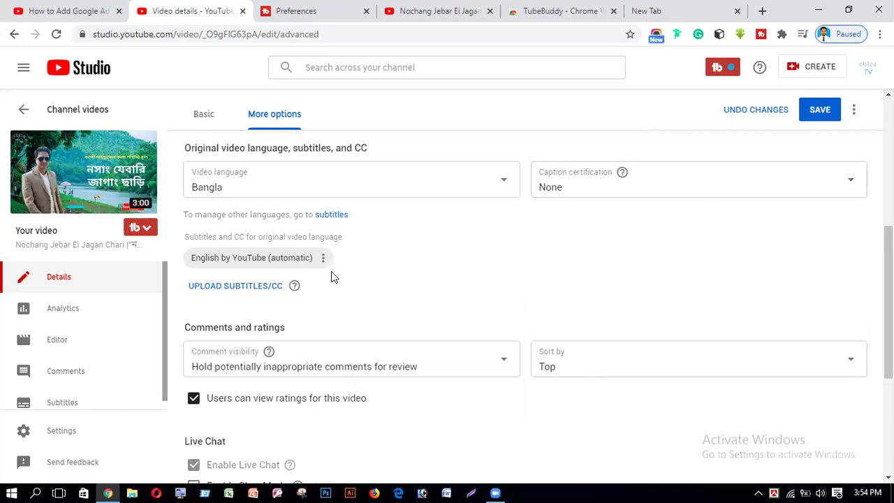
- Set comment visibility to Allow all comments and keep comments sorted by Top
{"action": "scroll", "coordinate": [283, 267], "scroll_direction": "down", "scroll_amount": 2}
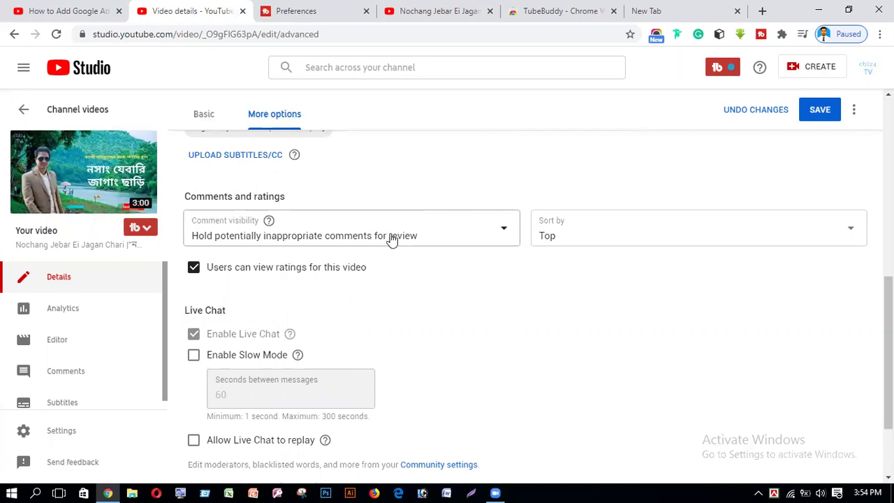
{"action": "left_click", "coordinate": [451, 244]}
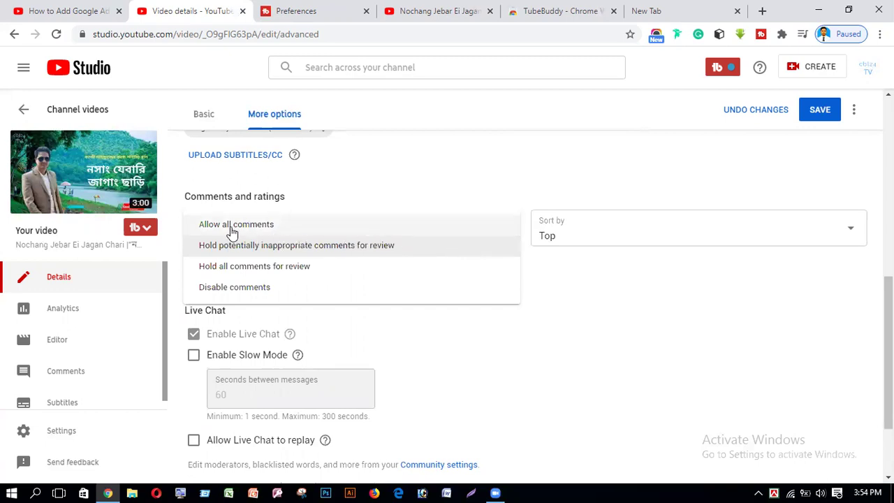
{"action": "key", "text": "Escape"}
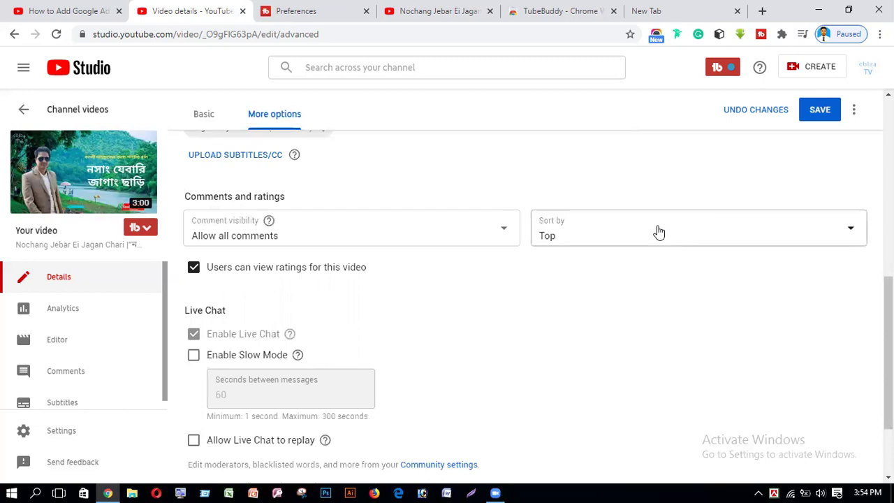
{"action": "left_click", "coordinate": [719, 233]}
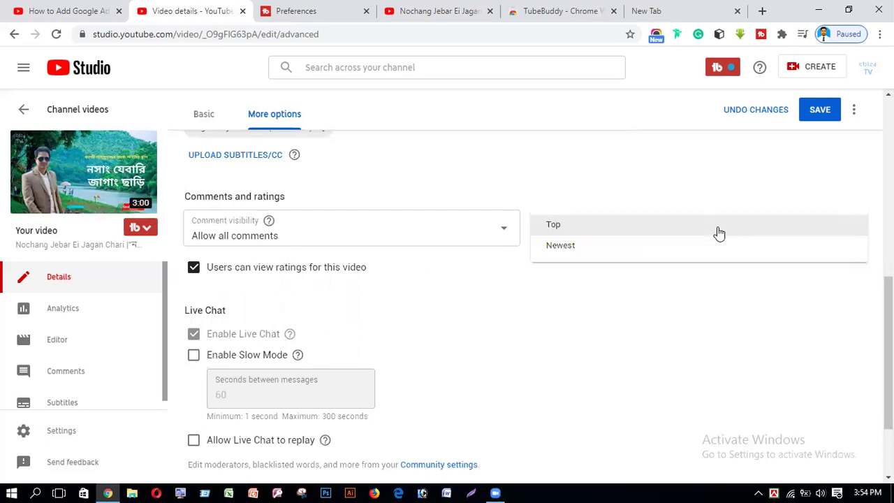
{"action": "left_click", "coordinate": [576, 250]}
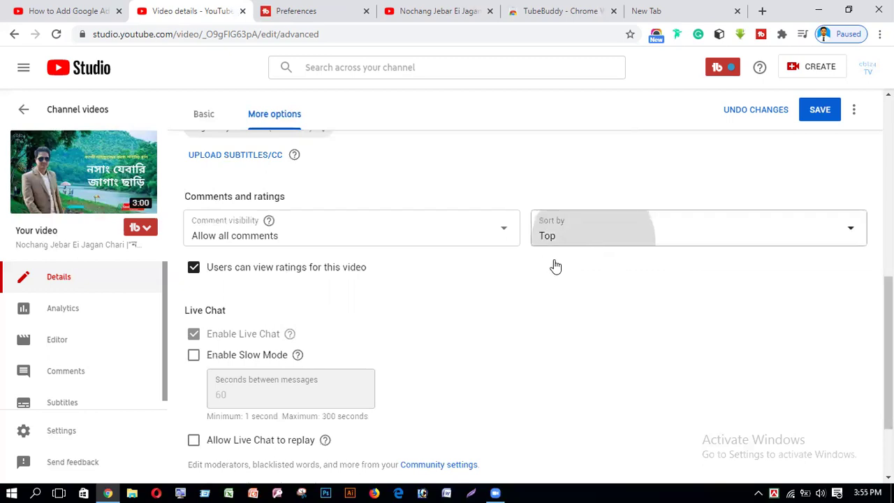
{"action": "left_click", "coordinate": [620, 241]}
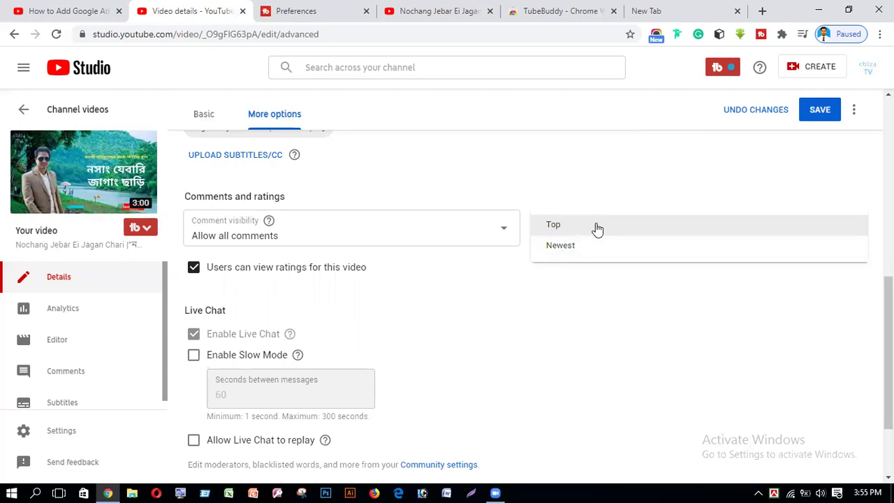
{"action": "left_click", "coordinate": [555, 233]}
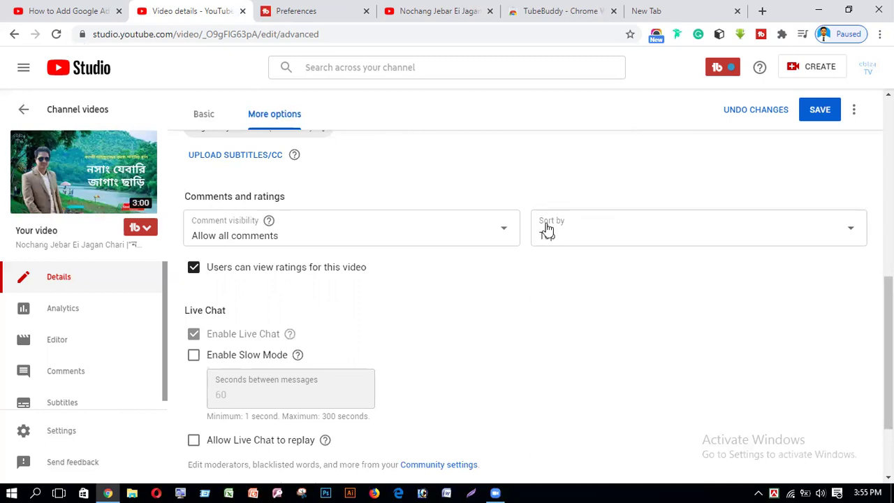
- On the Google AdSense tutorial video, like the first comment, raising its count to 4
{"action": "left_click", "coordinate": [42, 10]}
{"action": "scroll", "coordinate": [284, 260], "scroll_direction": "down", "scroll_amount": 3}
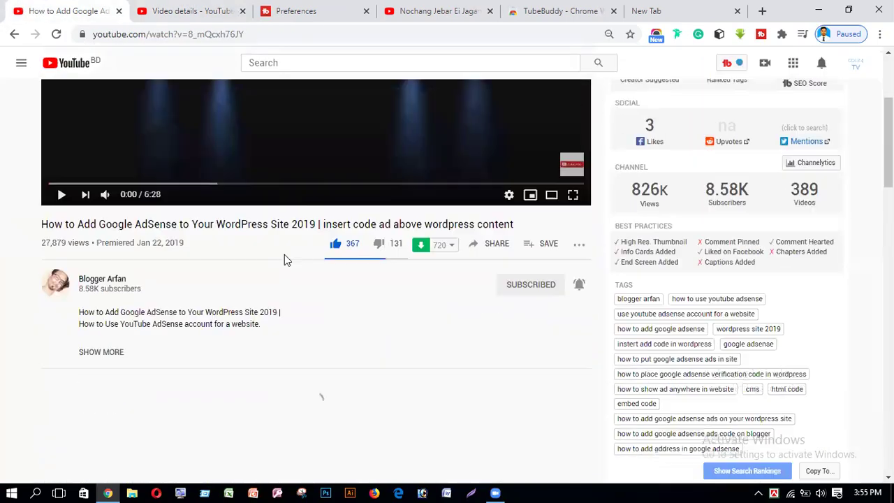
{"action": "scroll", "coordinate": [284, 260], "scroll_direction": "down", "scroll_amount": 3}
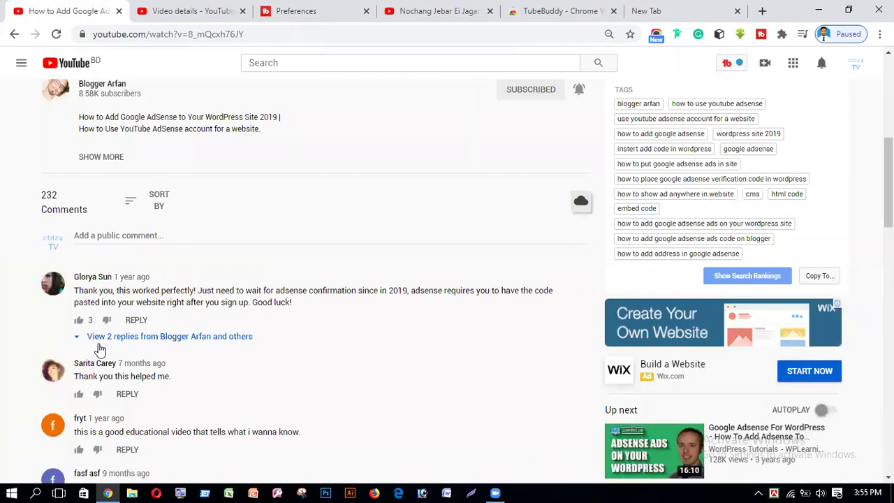
{"action": "scroll", "coordinate": [91, 335], "scroll_direction": "down", "scroll_amount": 2}
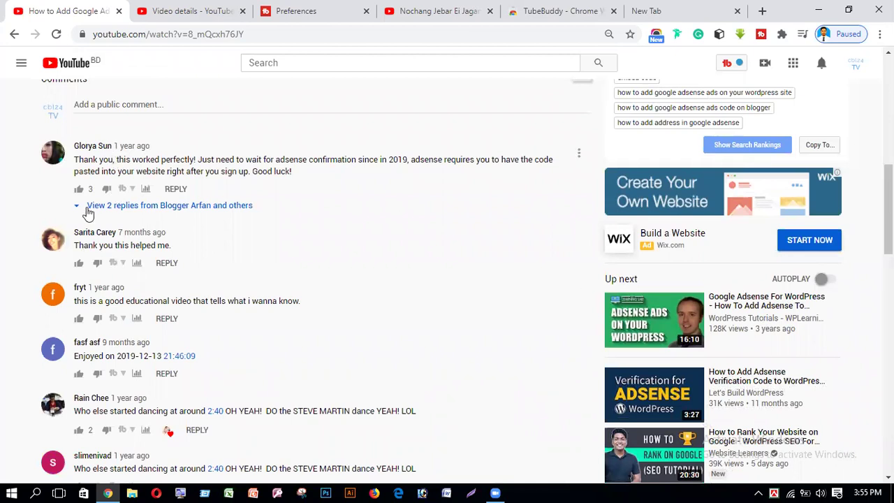
{"action": "left_click", "coordinate": [79, 188]}
- Back in Video details, change the comment sort order from Top to Newest
{"action": "left_click", "coordinate": [223, 7]}
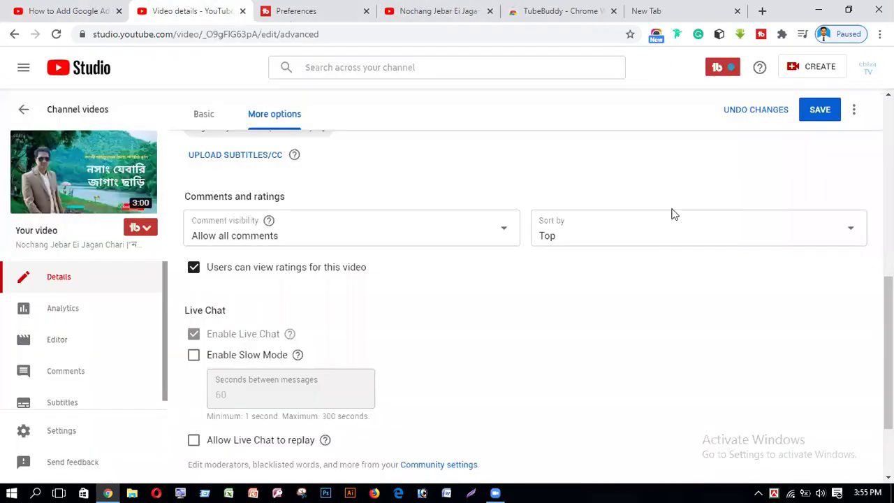
{"action": "left_click", "coordinate": [621, 232]}
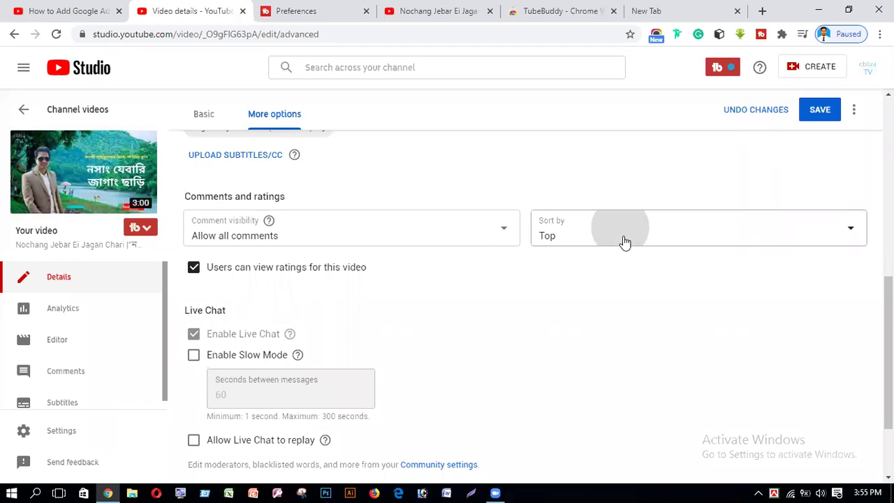
{"action": "left_click", "coordinate": [746, 230]}
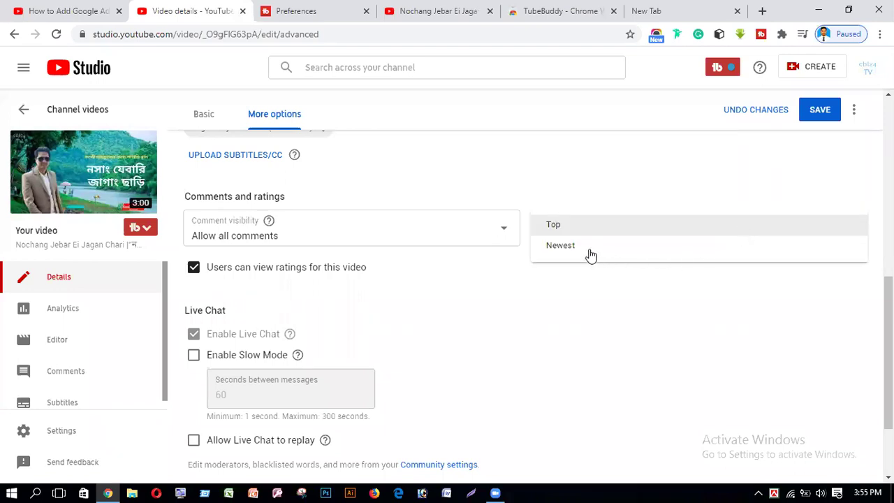
{"action": "key", "text": "Escape"}
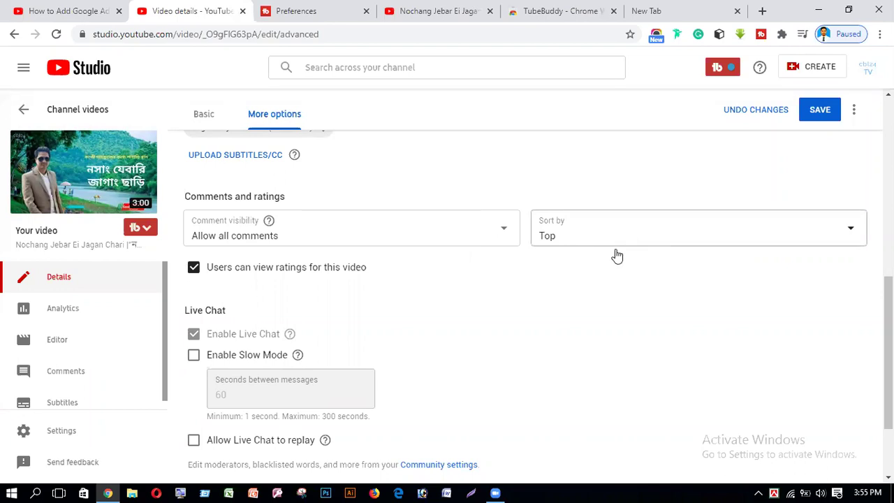
{"action": "left_click", "coordinate": [579, 250]}
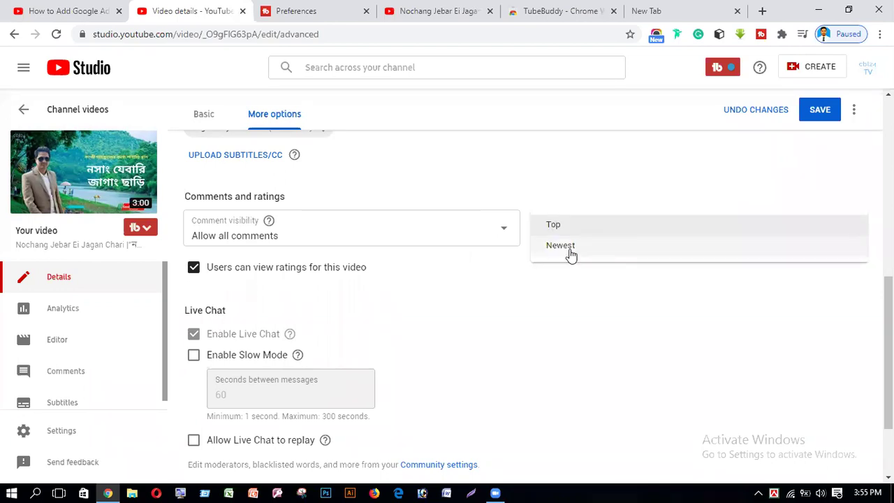
{"action": "left_click", "coordinate": [561, 245]}
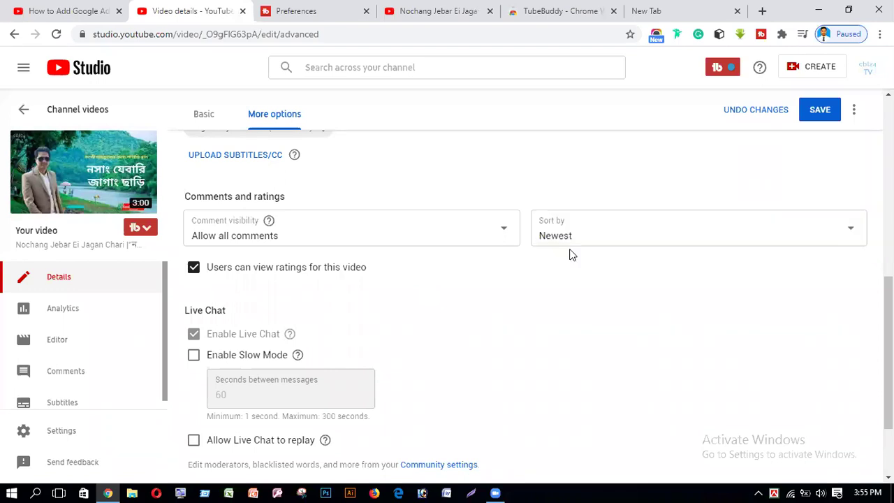
{"action": "scroll", "coordinate": [210, 374], "scroll_direction": "down", "scroll_amount": 2}
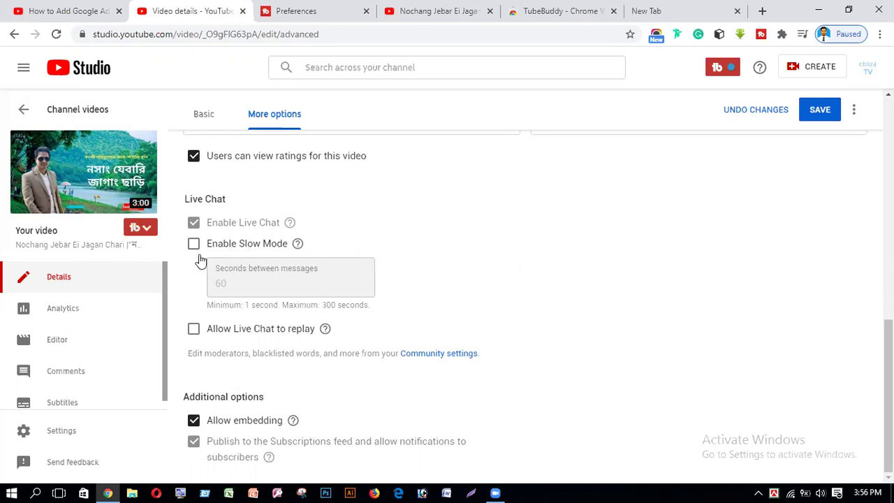
- Enable live chat slow mode at 60 seconds between messages, with chat replay allowed
{"action": "left_click", "coordinate": [195, 248]}
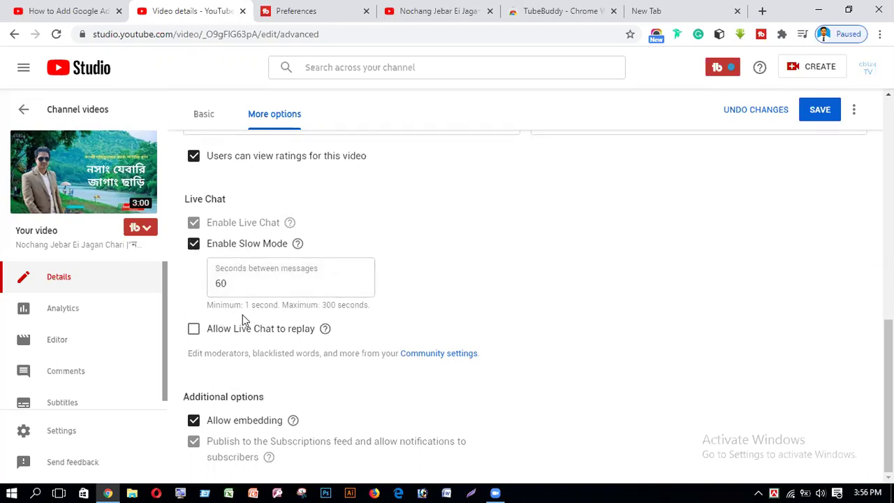
{"action": "left_click", "coordinate": [194, 246]}
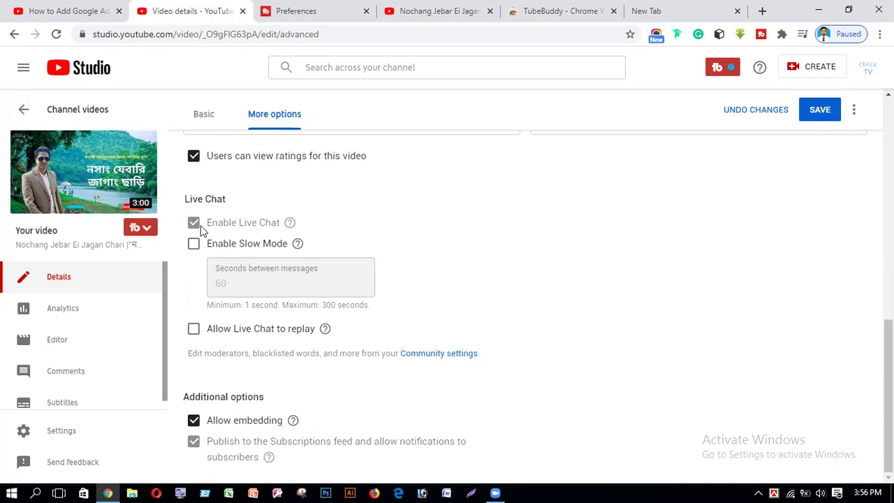
{"action": "left_click", "coordinate": [194, 246]}
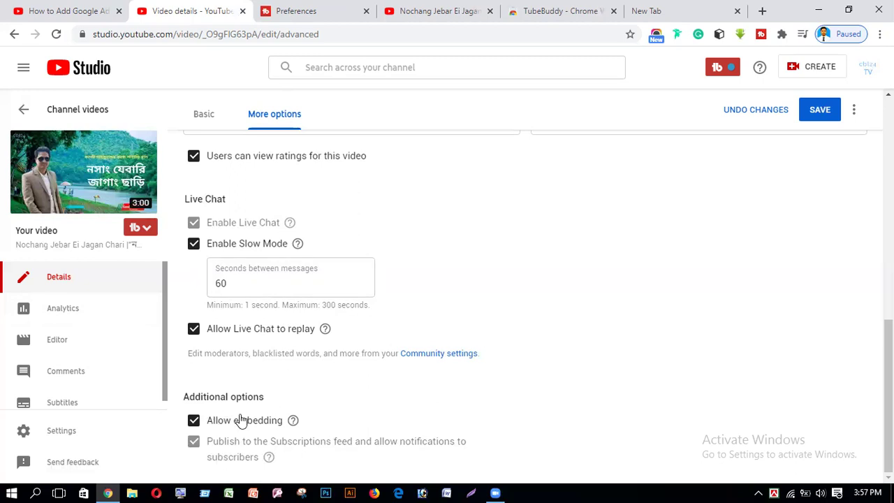
{"action": "scroll", "coordinate": [592, 199], "scroll_direction": "up", "scroll_amount": 4}
- Save the video's edited More options settings from the top of Video details
{"action": "scroll", "coordinate": [656, 218], "scroll_direction": "up", "scroll_amount": 4}
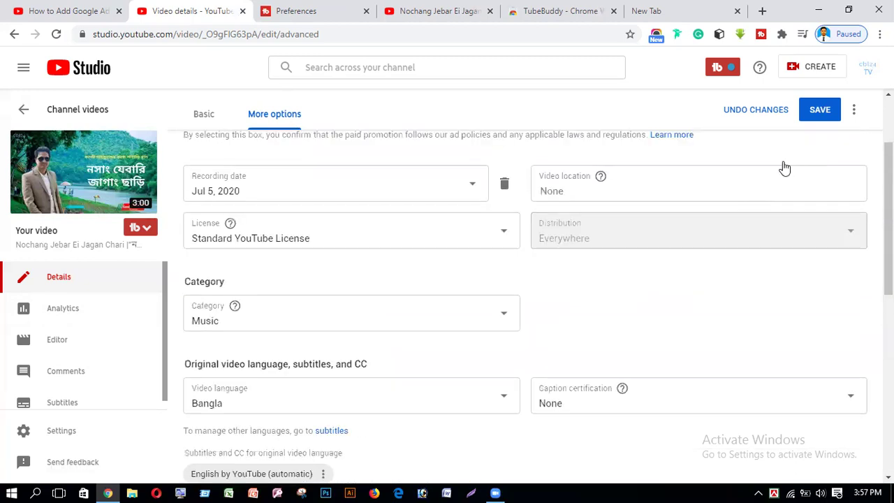
{"action": "scroll", "coordinate": [782, 168], "scroll_direction": "up", "scroll_amount": 2}
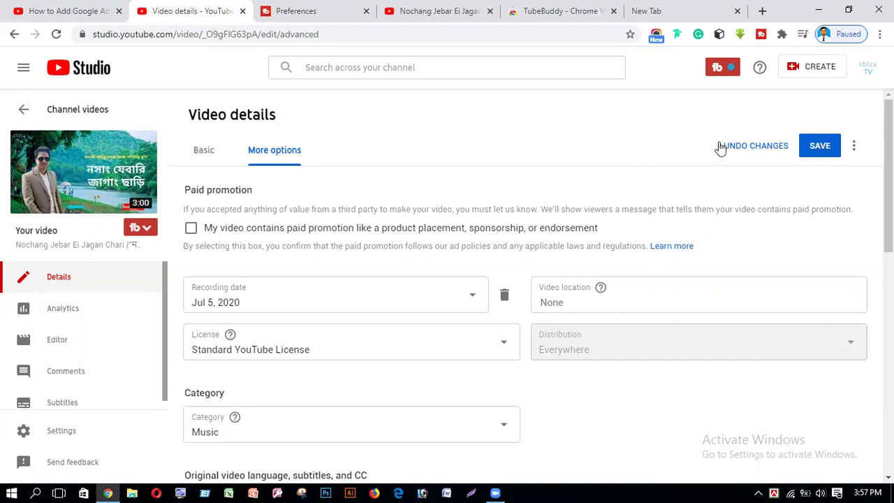
{"action": "left_click", "coordinate": [820, 148]}
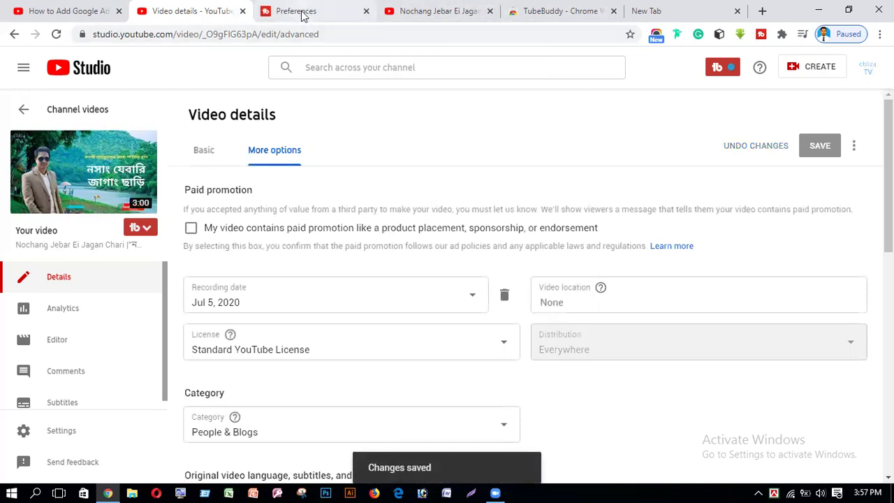
- View the TubeBuddy Web Store listing, then start a fresh search on a new tab
{"action": "left_click", "coordinate": [446, 14]}
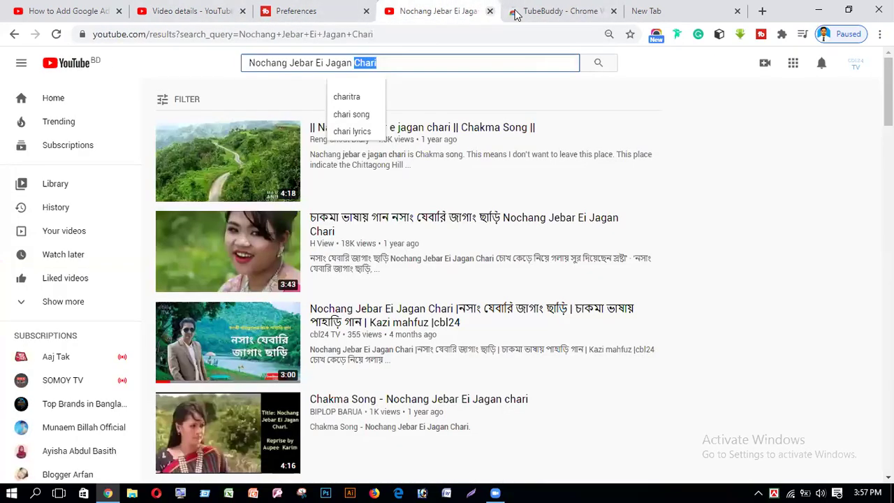
{"action": "left_click", "coordinate": [541, 11]}
{"action": "left_click", "coordinate": [497, 490]}
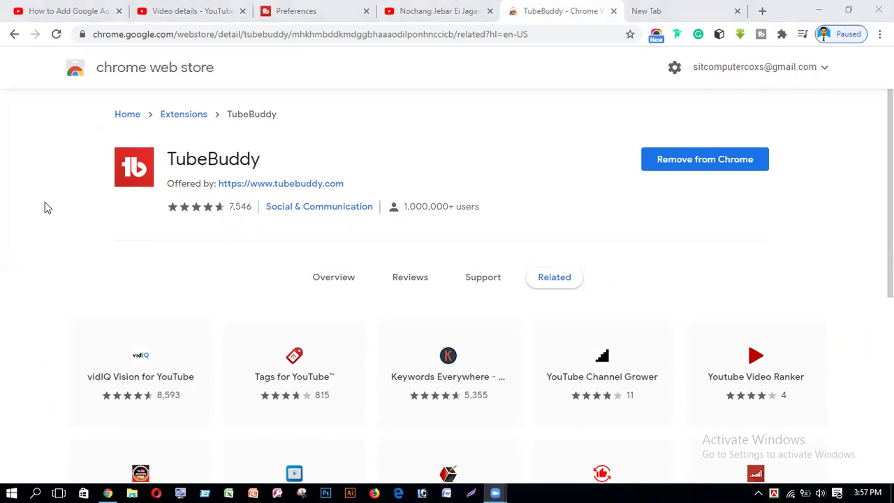
{"action": "left_click", "coordinate": [653, 10]}
{"action": "left_click", "coordinate": [511, 33]}
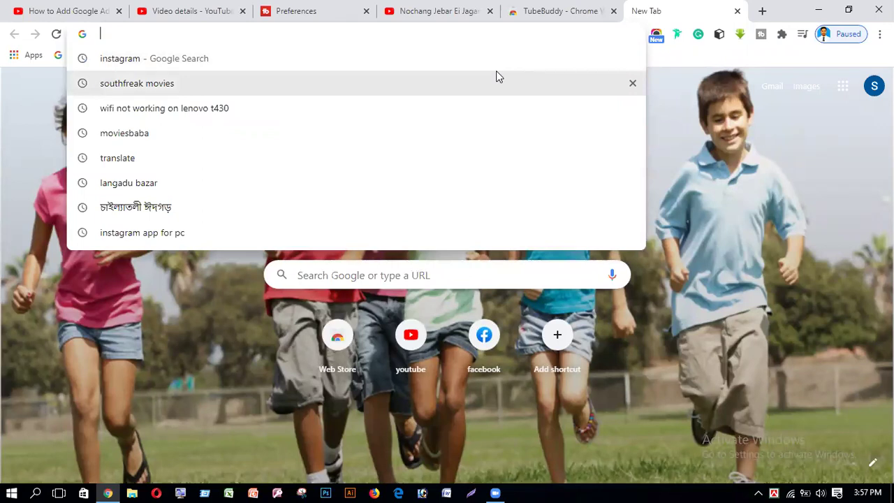
- Search Google for getintopc, load the Get Into PC homepage, then bring up File Explorer
{"action": "type", "text": "getintopc"}
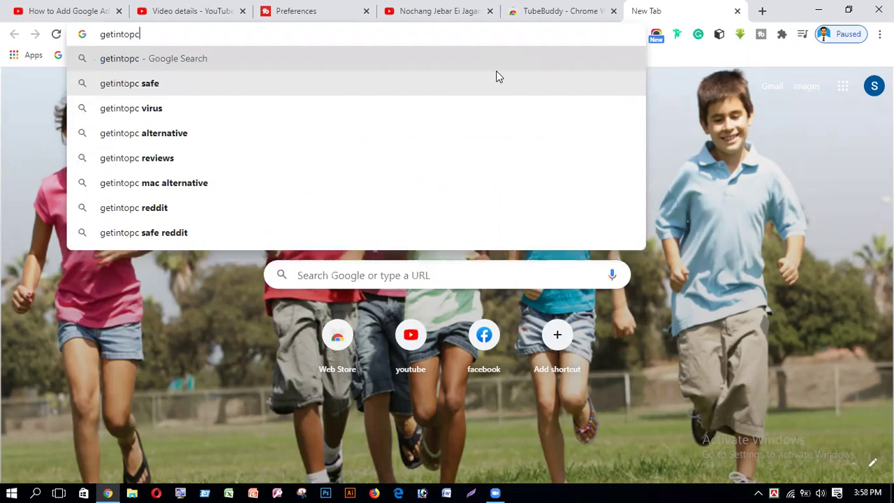
{"action": "key", "text": "Return"}
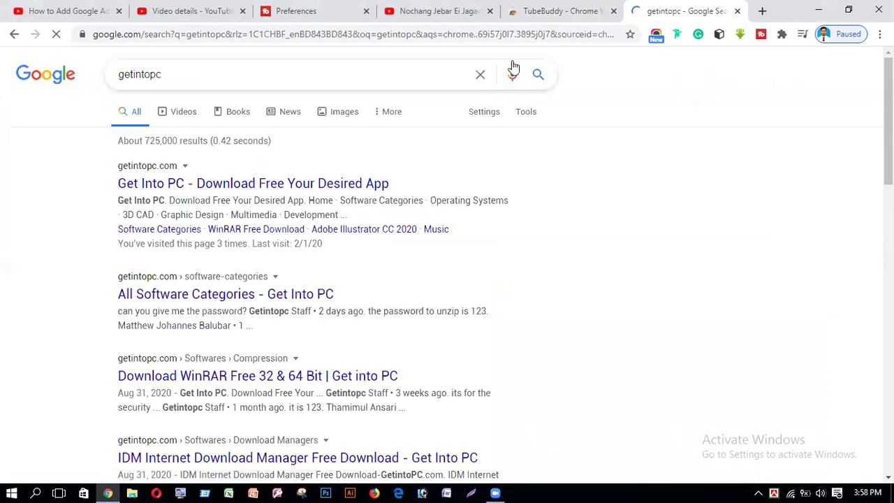
{"action": "left_click", "coordinate": [227, 187]}
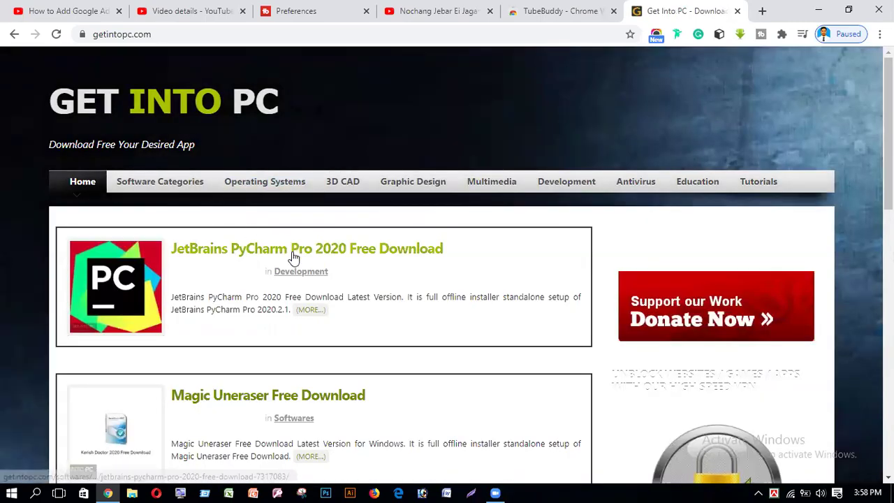
{"action": "scroll", "coordinate": [309, 283], "scroll_direction": "down", "scroll_amount": 2}
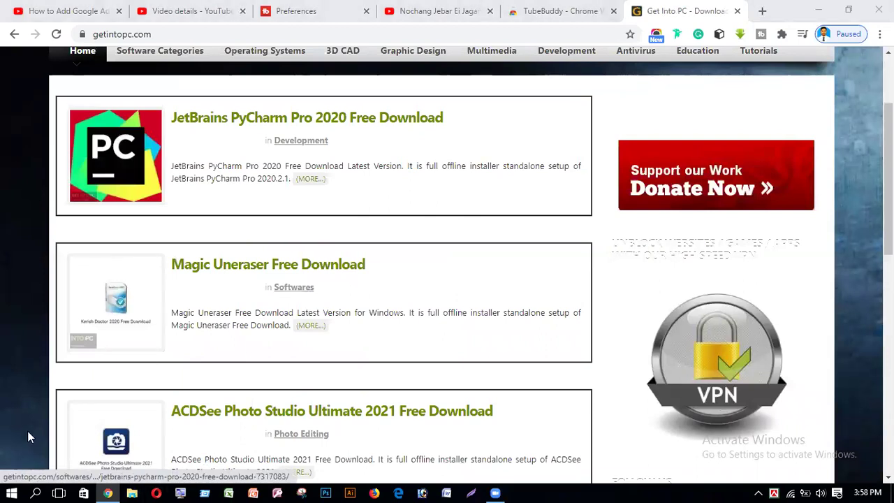
{"action": "left_click", "coordinate": [131, 493]}
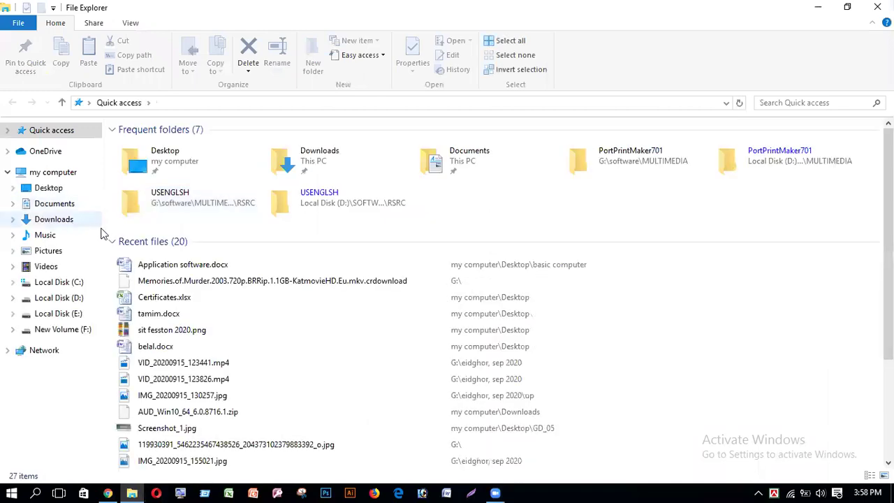
- Browse New Volume (F:) and Local Disk (E:), and briefly search Windows for 'film'
{"action": "left_click", "coordinate": [108, 493]}
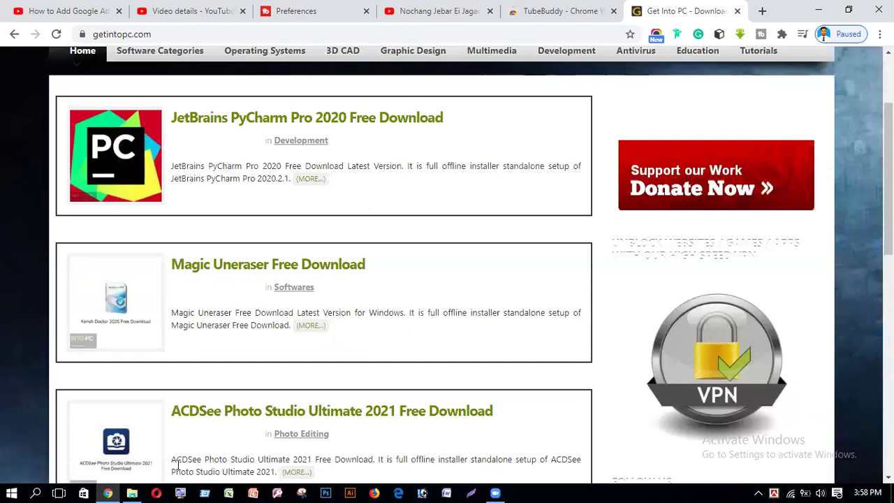
{"action": "left_click", "coordinate": [132, 493]}
{"action": "left_click", "coordinate": [64, 328]}
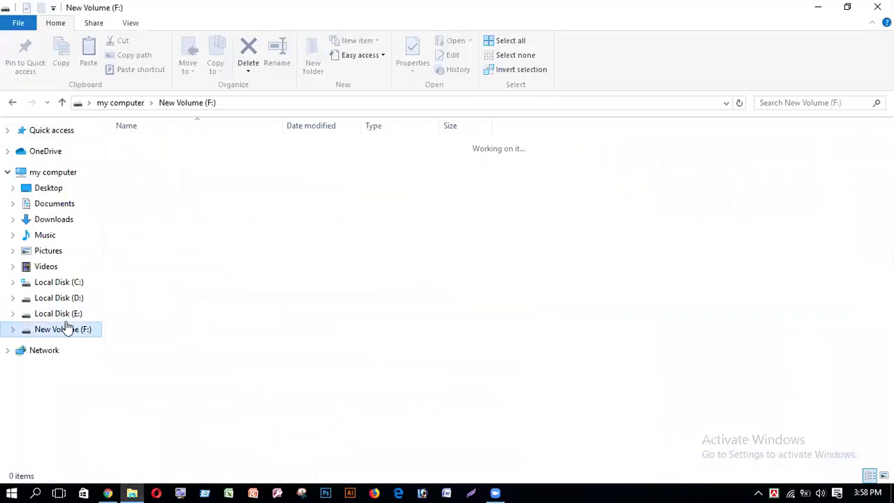
{"action": "left_click", "coordinate": [64, 313]}
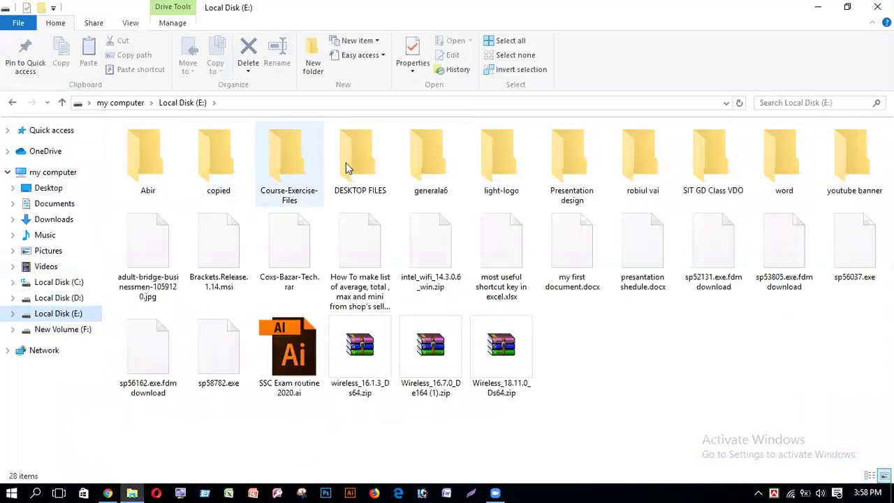
{"action": "left_click", "coordinate": [35, 492]}
{"action": "type", "text": "fil"}
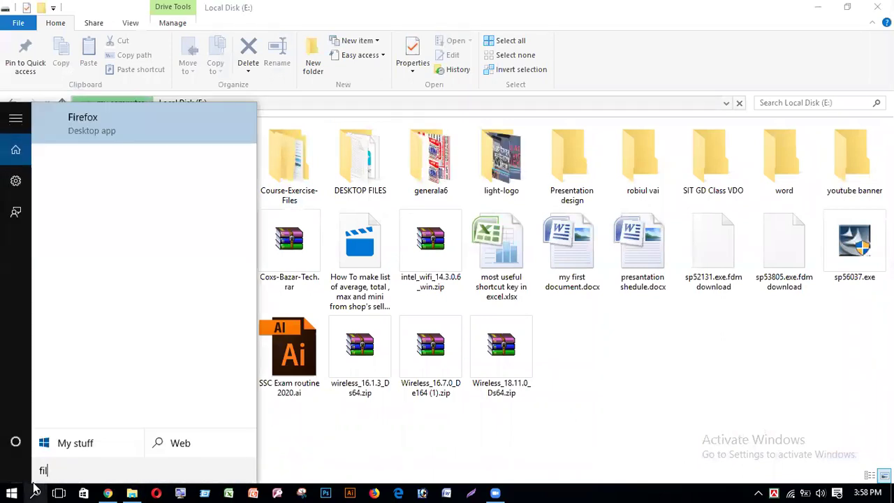
{"action": "type", "text": "m"}
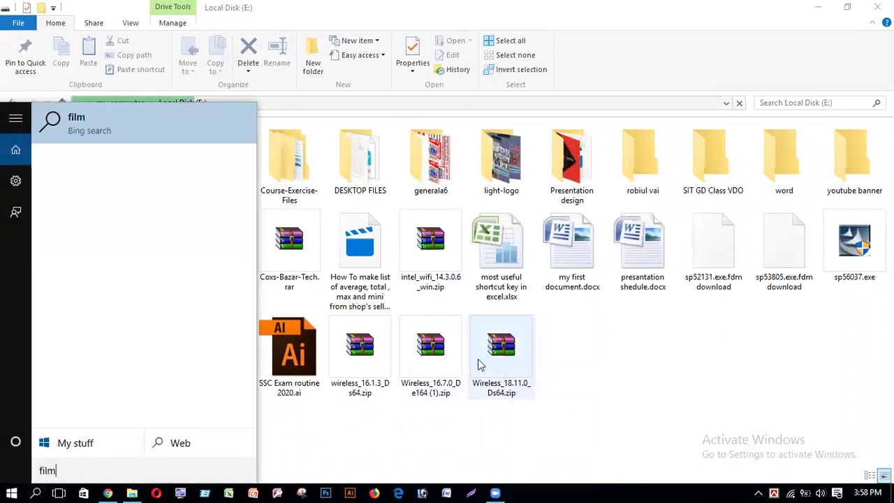
{"action": "left_click", "coordinate": [617, 316]}
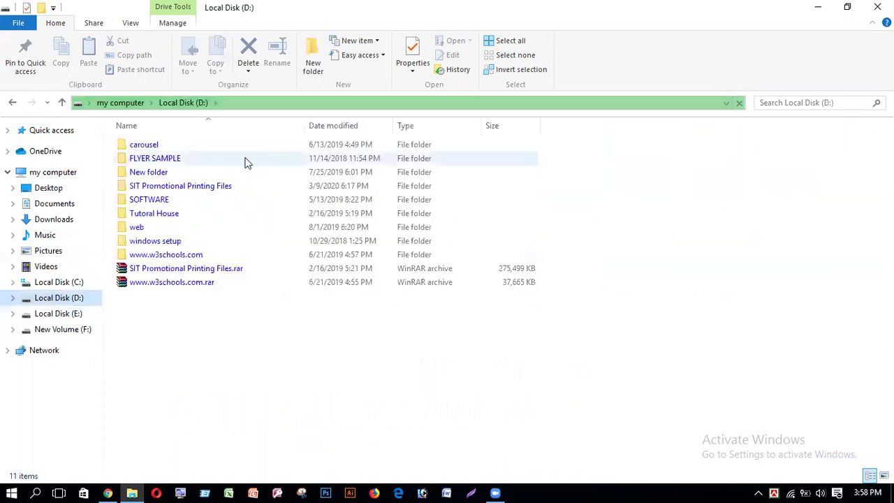
- Open the SOFTWARE folder on Local Disk (D:)
{"action": "left_click", "coordinate": [165, 187]}
{"action": "left_click", "coordinate": [165, 201]}
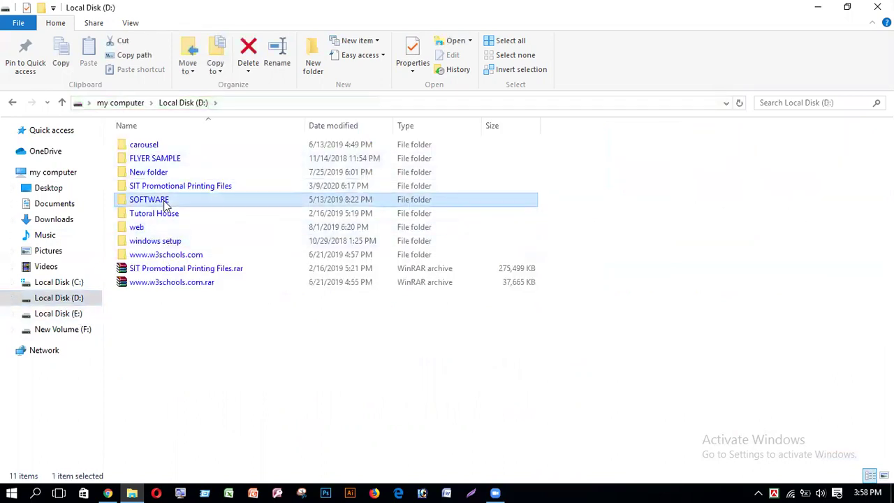
{"action": "double_click", "coordinate": [173, 201]}
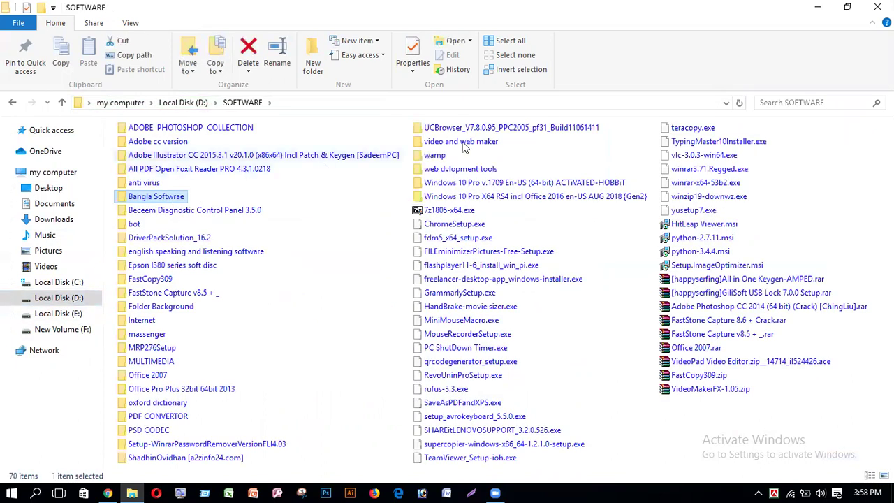
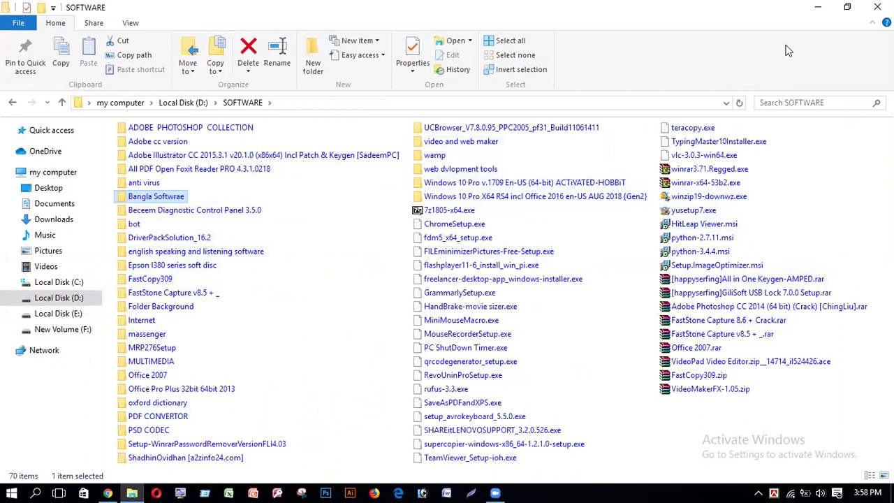
- Scroll through the getintopc.com homepage
{"action": "scroll", "coordinate": [541, 162], "scroll_direction": "up", "scroll_amount": 2}
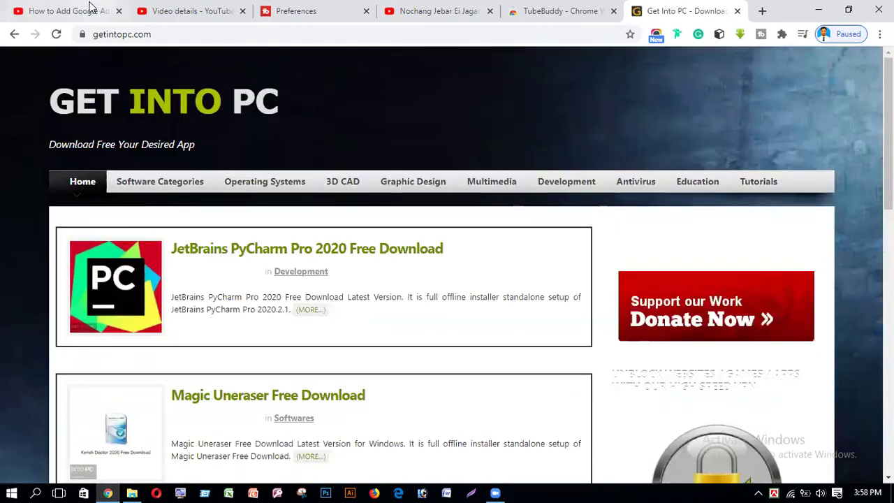
{"action": "left_click", "coordinate": [87, 34]}
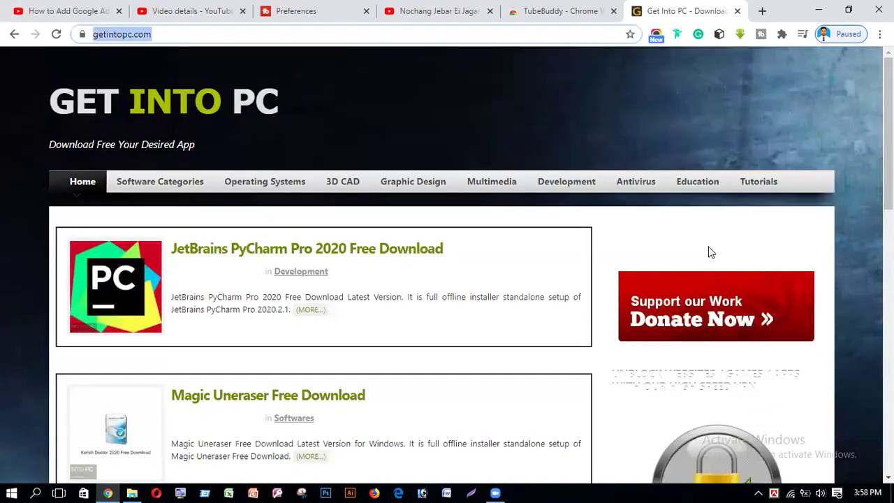
{"action": "scroll", "coordinate": [685, 251], "scroll_direction": "down", "scroll_amount": 2}
{"action": "scroll", "coordinate": [700, 128], "scroll_direction": "up", "scroll_amount": 1}
{"action": "left_click", "coordinate": [683, 184]}
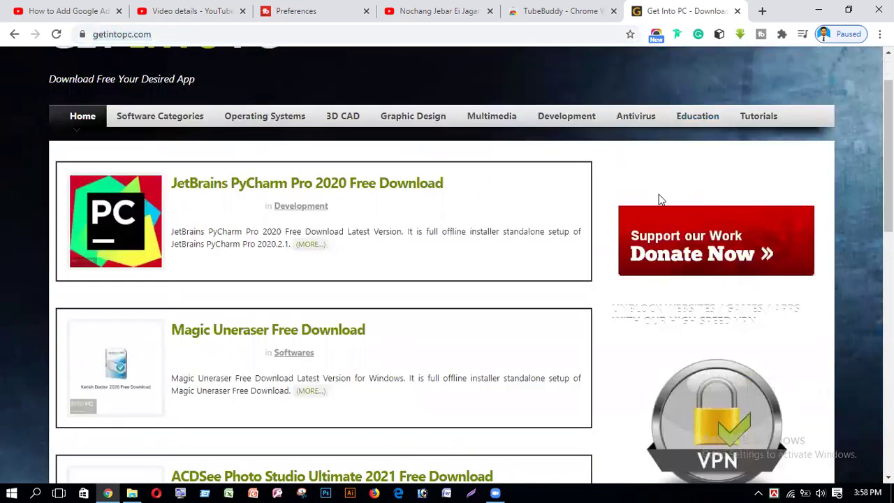
{"action": "scroll", "coordinate": [683, 312], "scroll_direction": "down", "scroll_amount": 4}
{"action": "scroll", "coordinate": [683, 307], "scroll_direction": "down", "scroll_amount": 2}
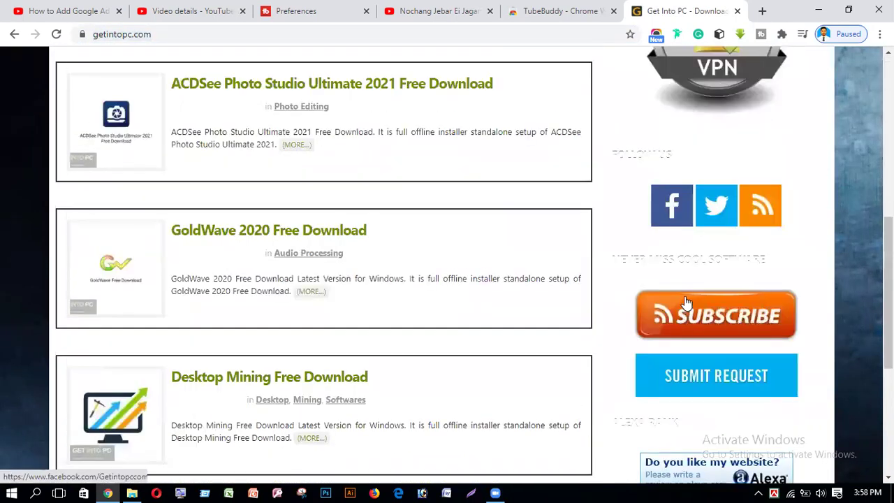
{"action": "scroll", "coordinate": [678, 225], "scroll_direction": "down", "scroll_amount": 3}
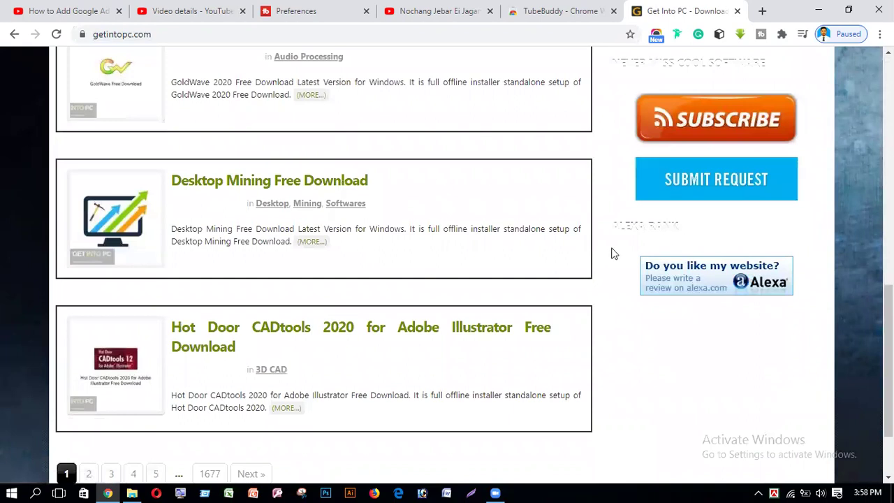
{"action": "scroll", "coordinate": [611, 252], "scroll_direction": "up", "scroll_amount": 5}
{"action": "scroll", "coordinate": [302, 148], "scroll_direction": "up", "scroll_amount": 5}
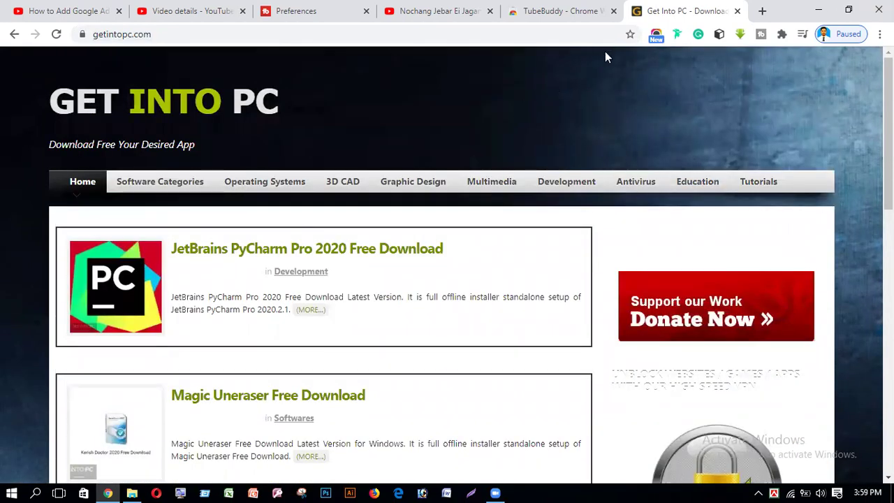
- Go to google.com by entering 'goo' in the address bar
{"action": "left_click", "coordinate": [518, 30]}
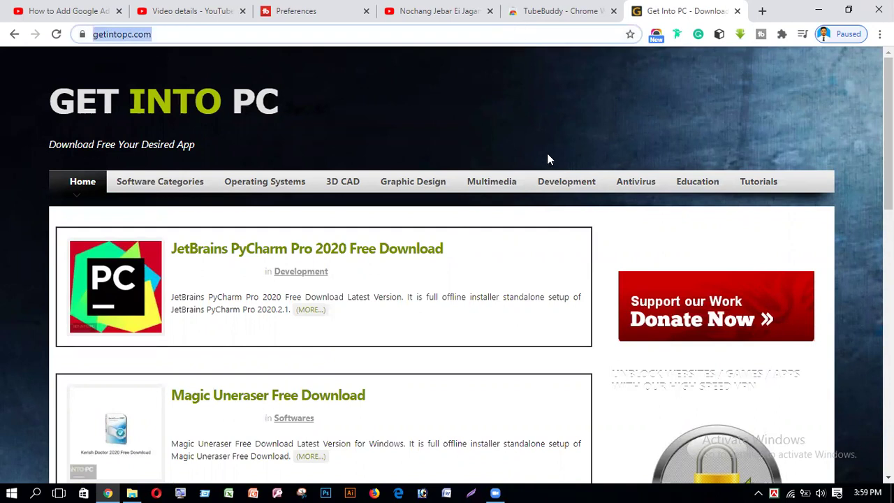
{"action": "type", "text": "goo"}
{"action": "key", "text": "Return"}
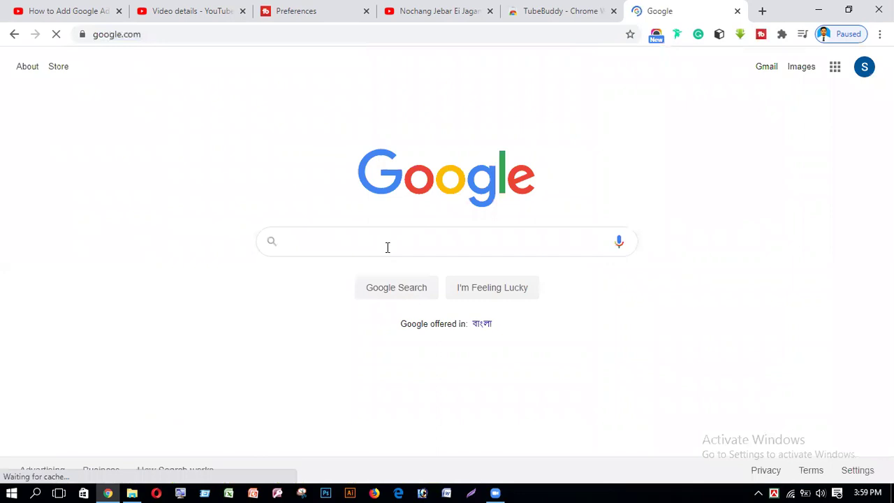
- Search filmora:getintopc.com and open the Filmora 2020 result in a new tab
{"action": "type", "text": "fil"}
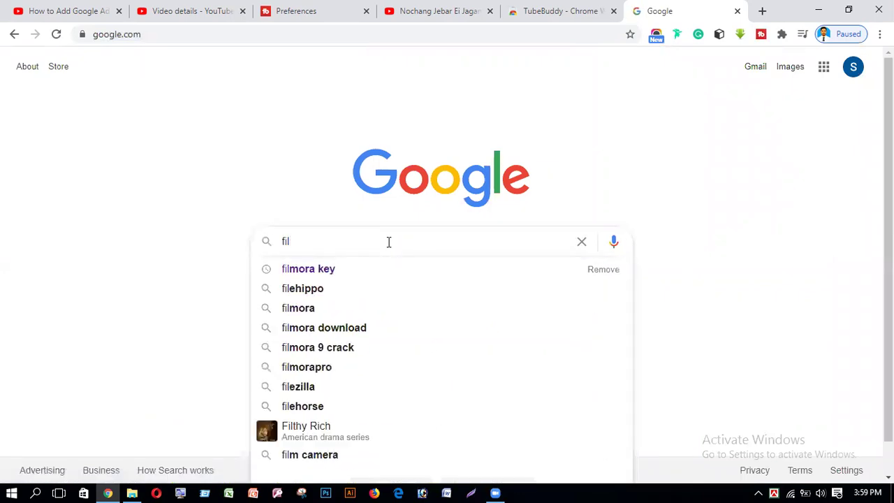
{"action": "type", "text": "mora"}
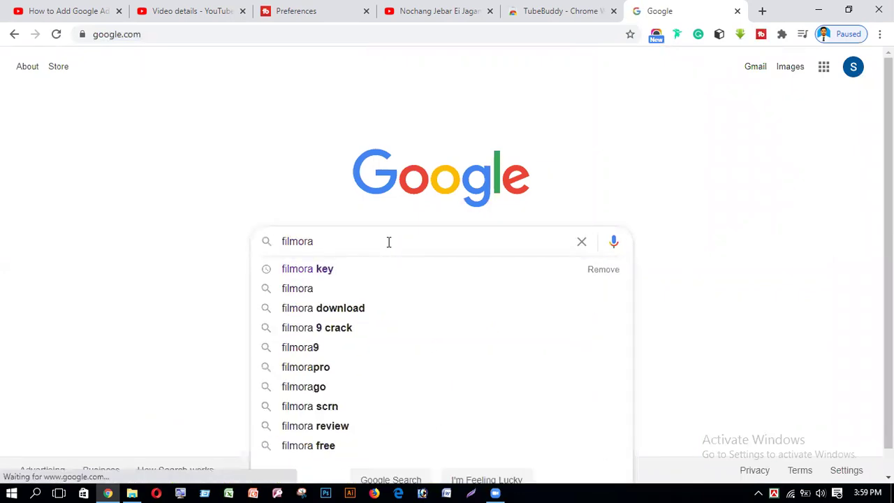
{"action": "type", "text": " get"}
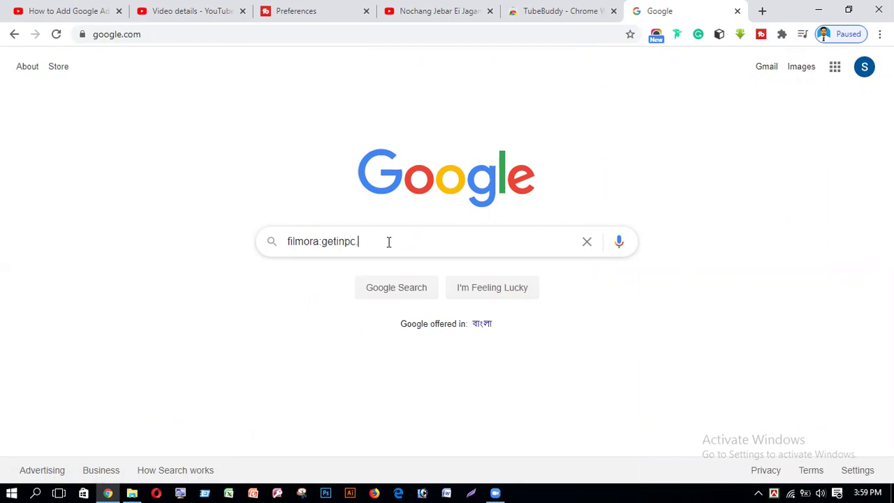
{"action": "type", "text": ".com"}
{"action": "key", "text": "Return"}
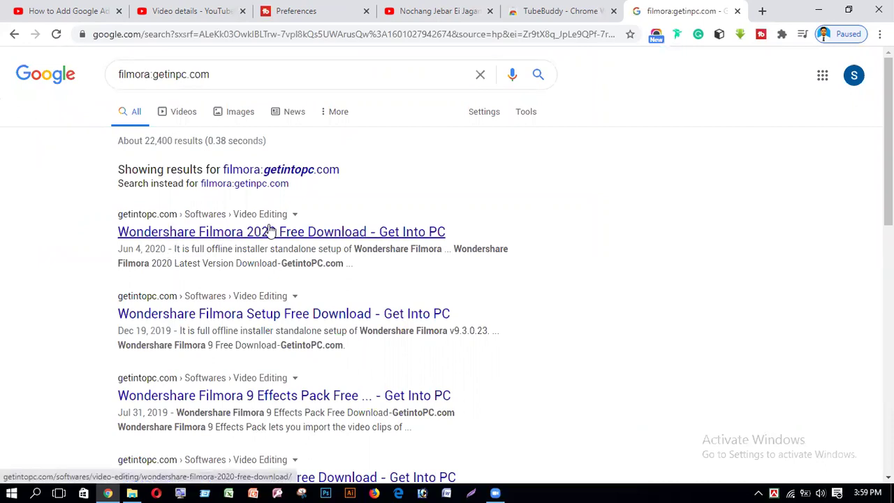
{"action": "left_click", "coordinate": [309, 170]}
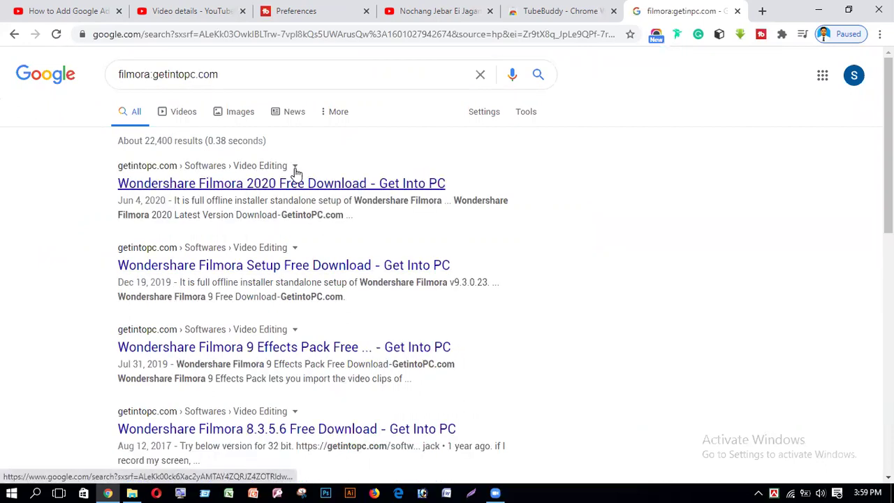
{"action": "right_click", "coordinate": [235, 190]}
{"action": "left_click", "coordinate": [273, 196]}
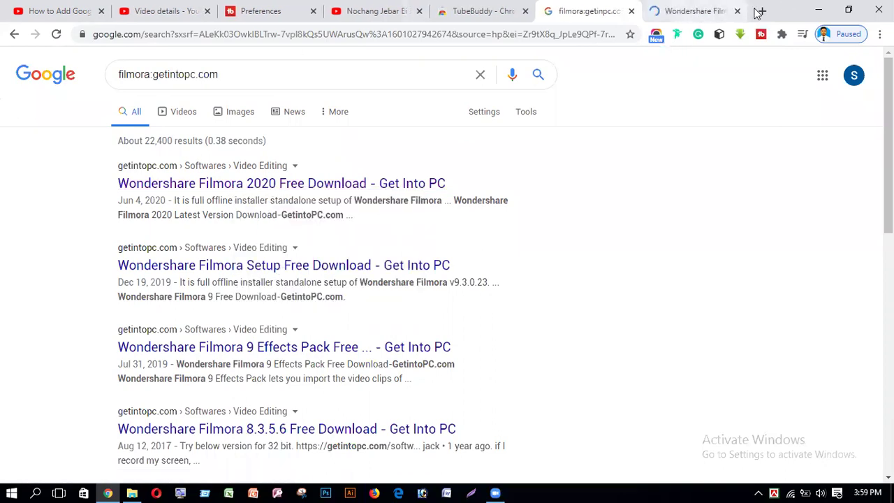
- Search Google for 'filmora' in a fresh tab
{"action": "left_click", "coordinate": [762, 14]}
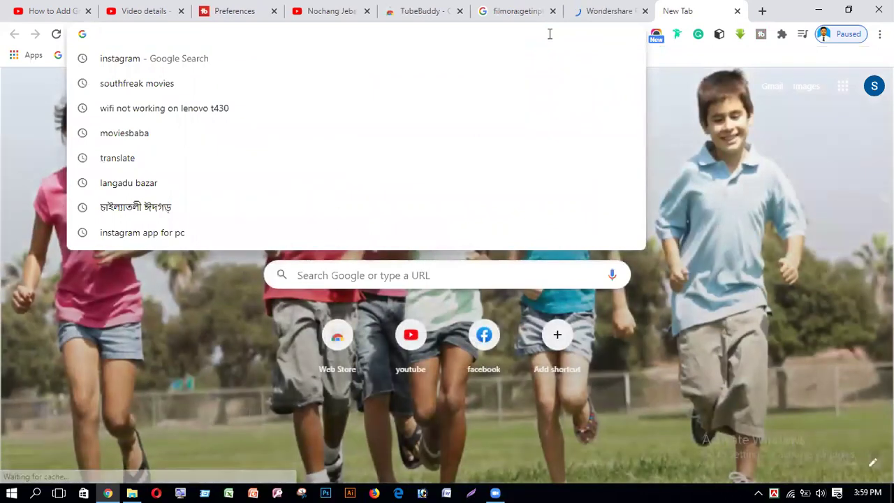
{"action": "type", "text": "film"}
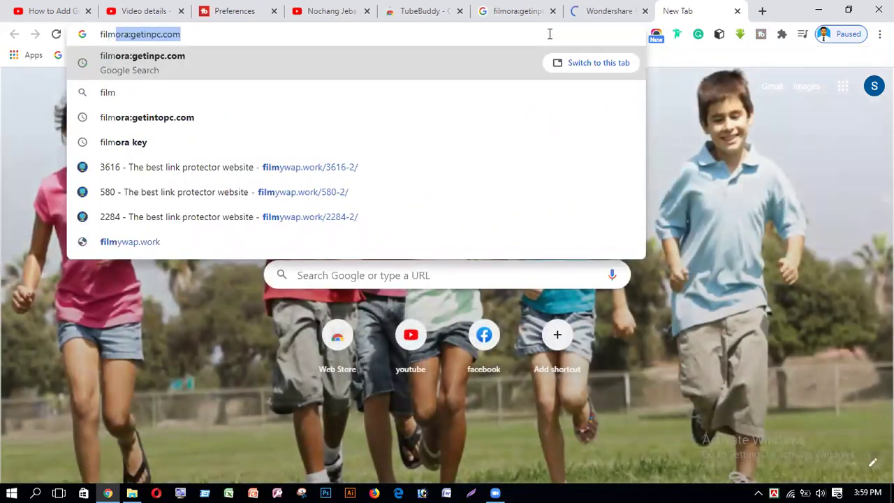
{"action": "type", "text": "ora"}
{"action": "key", "text": "BackSpace"}
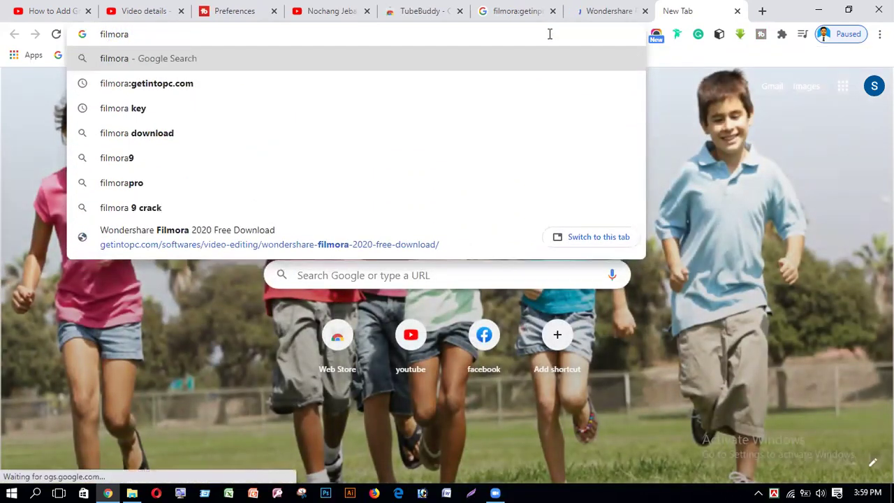
{"action": "key", "text": "Return"}
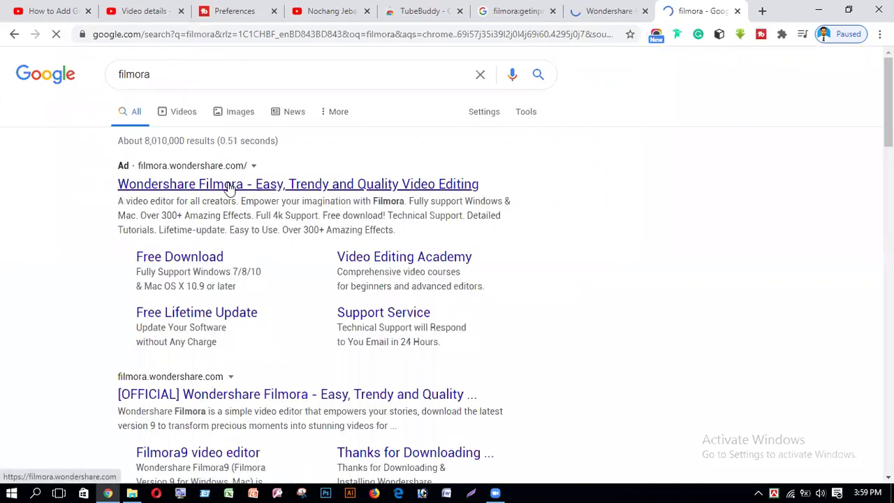
- Open the official Wondershare Filmora ad result and block its notification request
{"action": "left_click", "coordinate": [229, 190]}
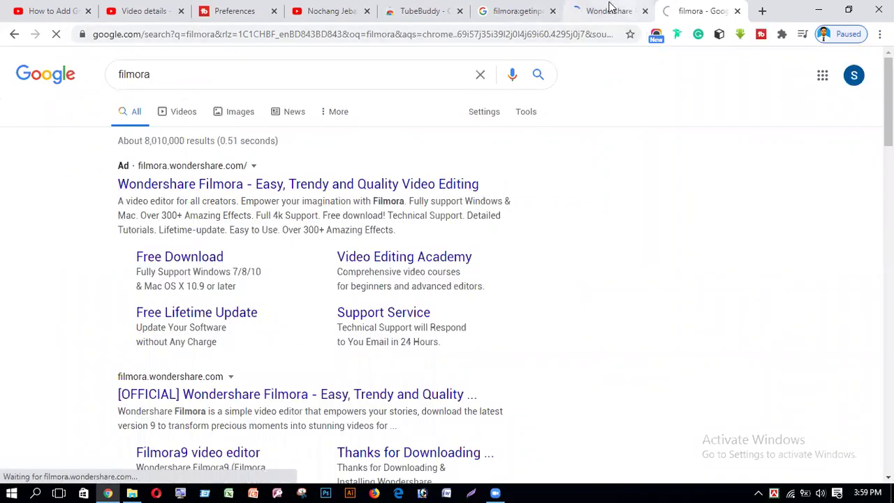
{"action": "left_click", "coordinate": [608, 10]}
{"action": "left_click", "coordinate": [691, 9]}
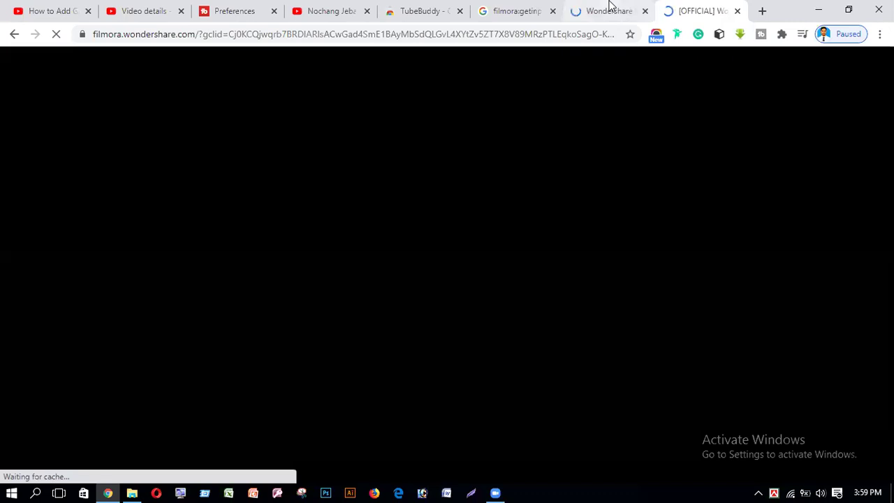
{"action": "scroll", "coordinate": [191, 180], "scroll_direction": "down", "scroll_amount": 3}
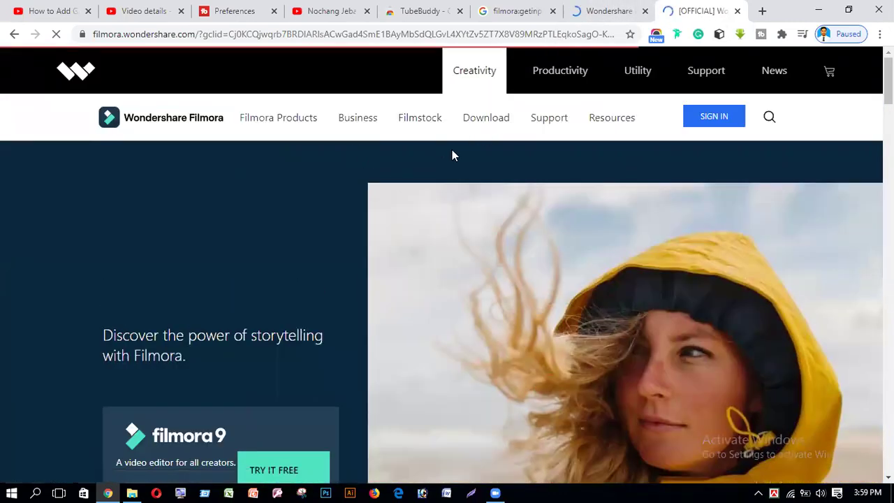
{"action": "scroll", "coordinate": [479, 175], "scroll_direction": "down", "scroll_amount": 6}
{"action": "scroll", "coordinate": [479, 182], "scroll_direction": "up", "scroll_amount": 6}
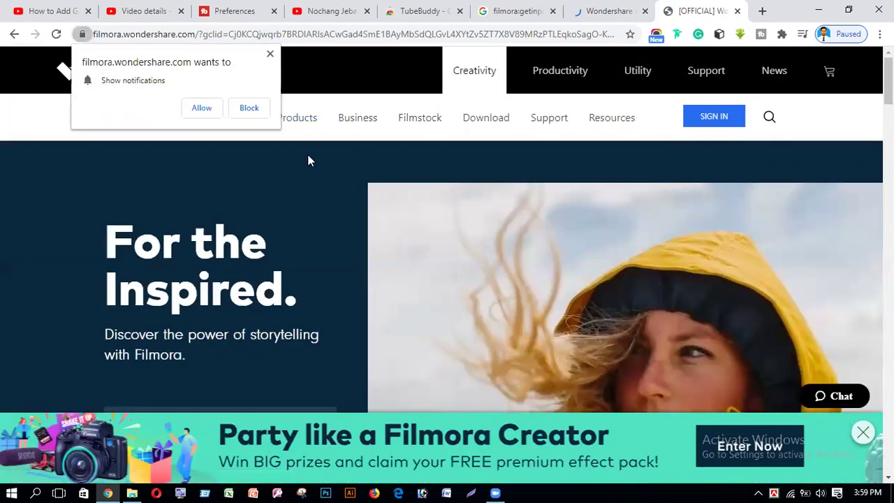
{"action": "left_click", "coordinate": [270, 55]}
- Start the free Filmora9 v9.5 download from the official site
{"action": "scroll", "coordinate": [348, 253], "scroll_direction": "down", "scroll_amount": 6}
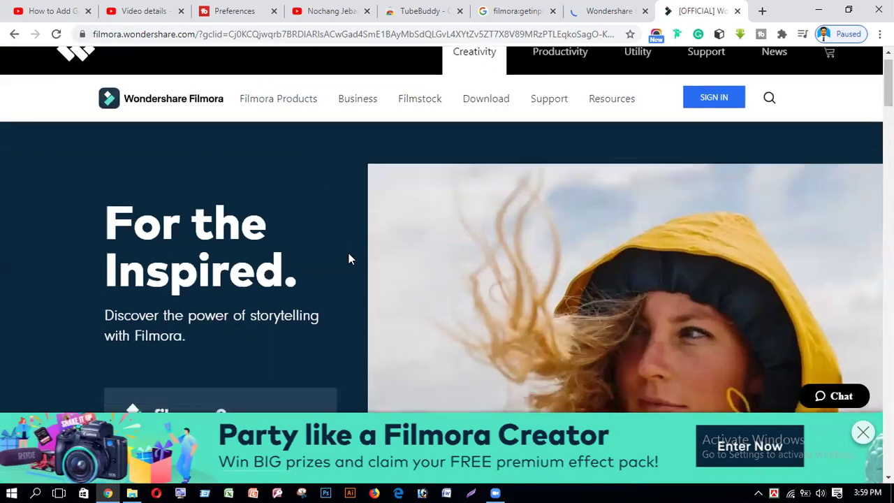
{"action": "scroll", "coordinate": [385, 271], "scroll_direction": "down", "scroll_amount": 2}
{"action": "scroll", "coordinate": [405, 315], "scroll_direction": "down", "scroll_amount": 2}
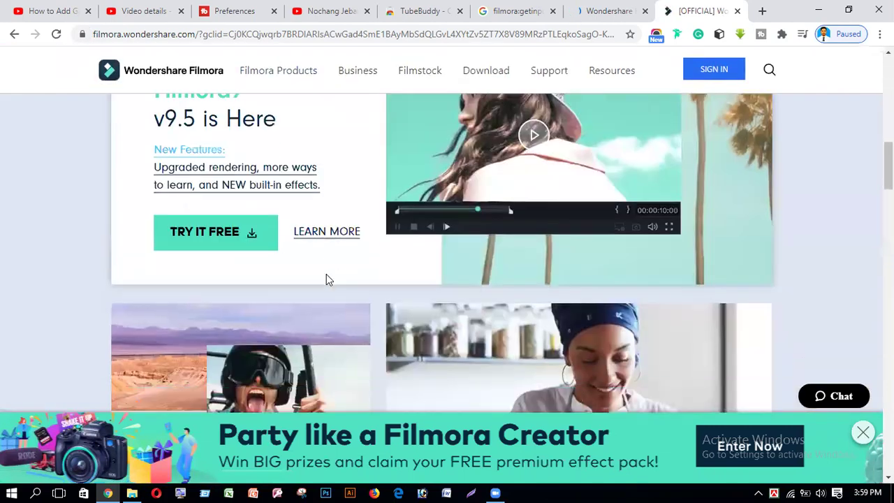
{"action": "scroll", "coordinate": [464, 199], "scroll_direction": "up", "scroll_amount": 1}
{"action": "scroll", "coordinate": [419, 231], "scroll_direction": "up", "scroll_amount": 4}
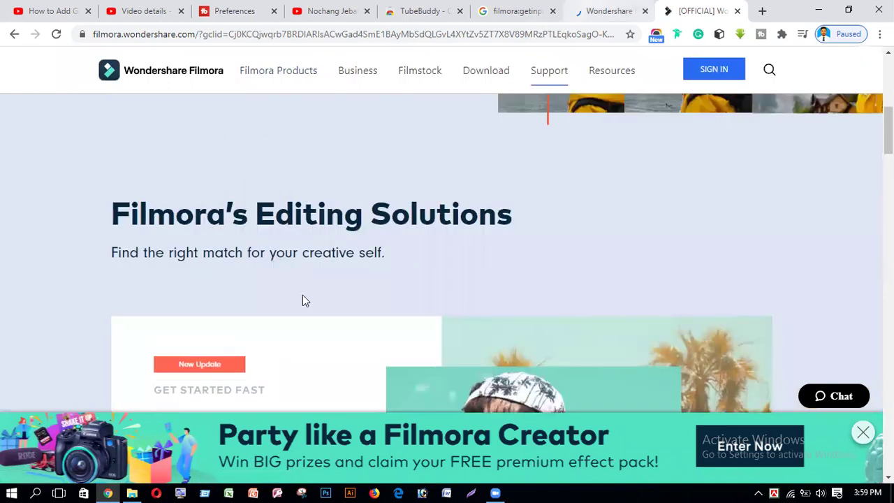
{"action": "scroll", "coordinate": [302, 295], "scroll_direction": "down", "scroll_amount": 4}
{"action": "scroll", "coordinate": [252, 329], "scroll_direction": "up", "scroll_amount": 1}
{"action": "scroll", "coordinate": [253, 318], "scroll_direction": "down", "scroll_amount": 1}
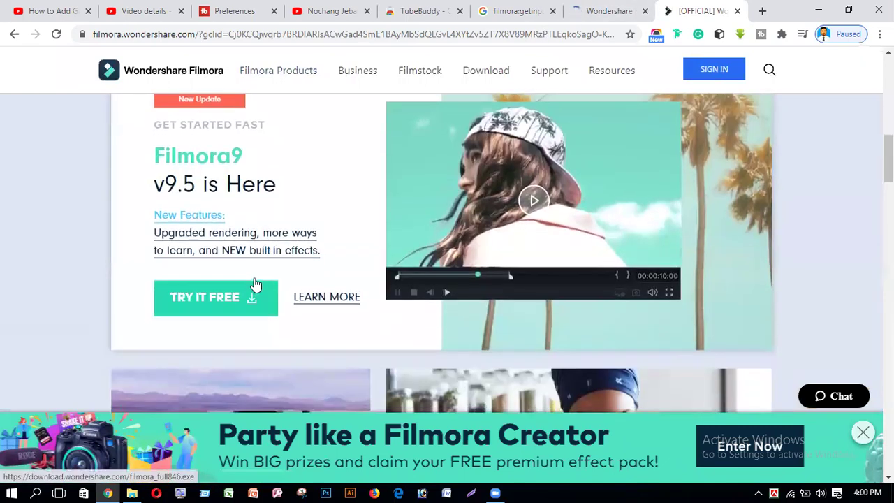
{"action": "scroll", "coordinate": [253, 279], "scroll_direction": "down", "scroll_amount": 1}
{"action": "left_click", "coordinate": [256, 237]}
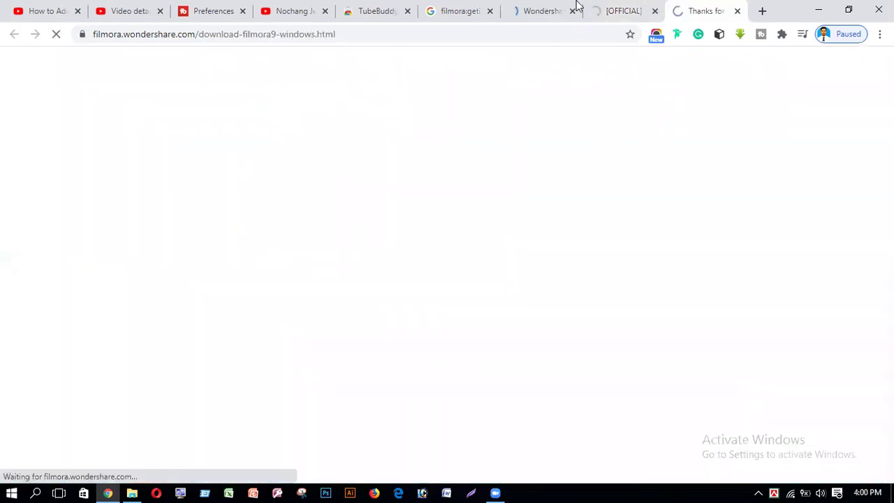
- Close the save dialog and switch to the Get Into PC Filmora 2020 page
{"action": "left_click", "coordinate": [622, 9]}
{"action": "scroll", "coordinate": [558, 257], "scroll_direction": "down", "scroll_amount": 3}
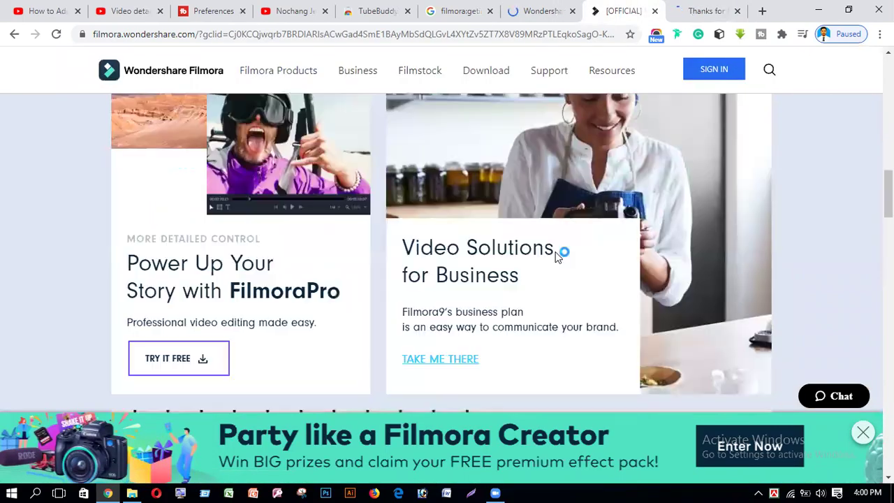
{"action": "scroll", "coordinate": [559, 255], "scroll_direction": "down", "scroll_amount": 2}
{"action": "scroll", "coordinate": [559, 256], "scroll_direction": "down", "scroll_amount": 3}
{"action": "scroll", "coordinate": [579, 230], "scroll_direction": "down", "scroll_amount": 3}
{"action": "scroll", "coordinate": [579, 229], "scroll_direction": "down", "scroll_amount": 3}
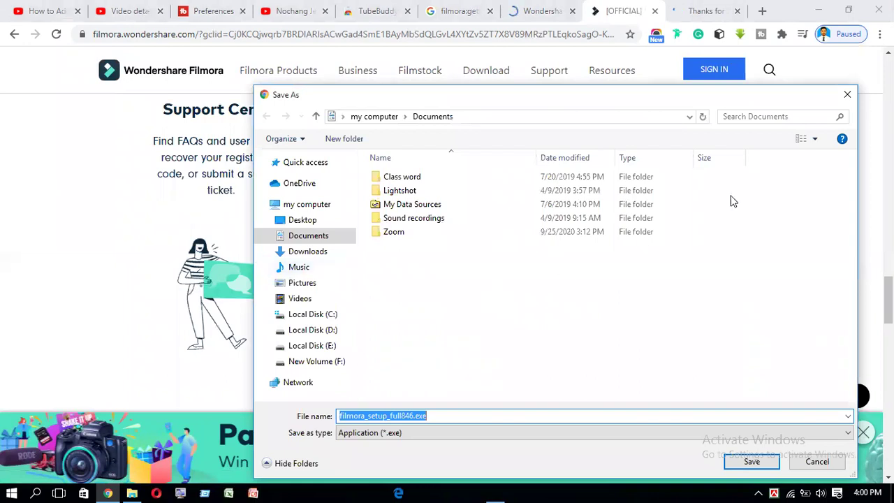
{"action": "left_click", "coordinate": [847, 94]}
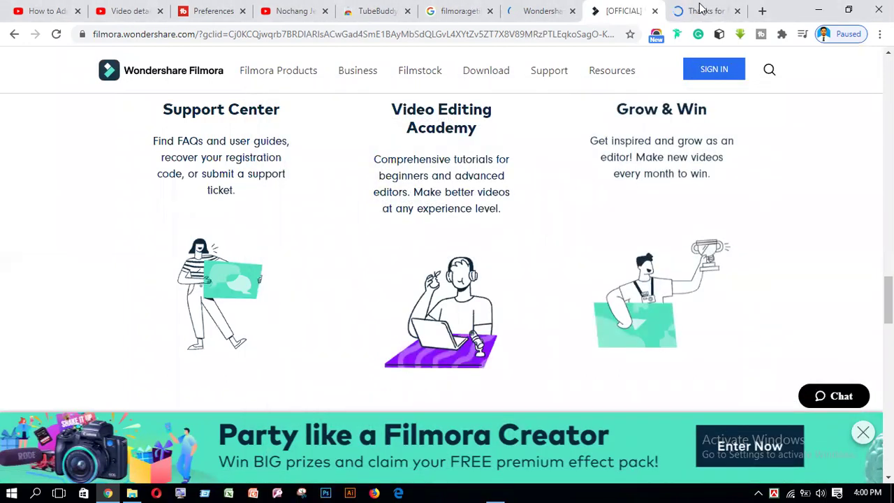
{"action": "left_click", "coordinate": [679, 19]}
{"action": "left_click", "coordinate": [624, 10]}
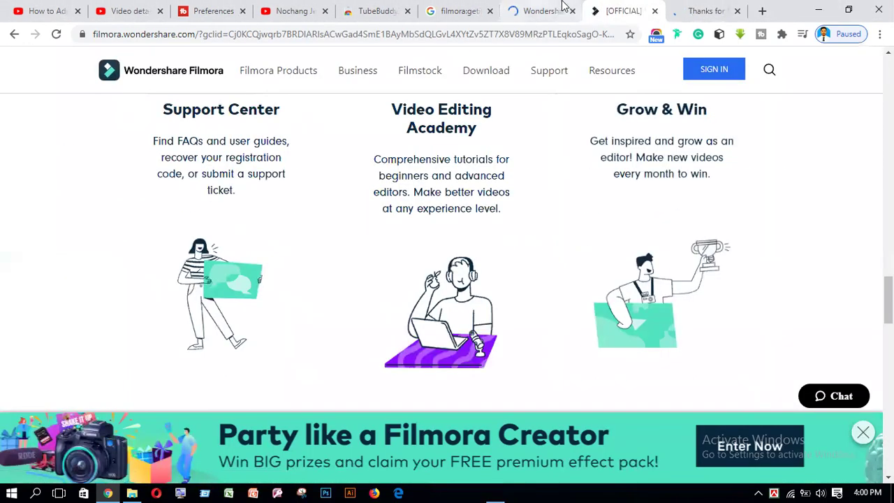
{"action": "left_click", "coordinate": [563, 8]}
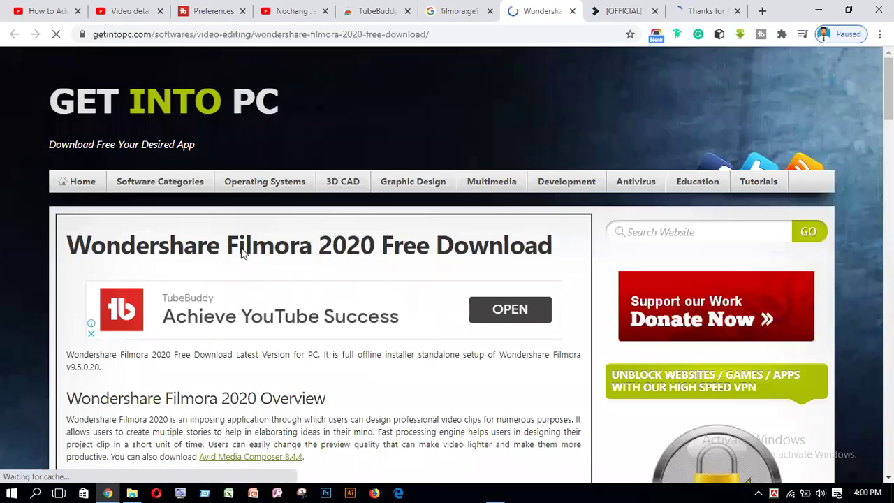
- Scroll to the Download 64 Bit section and minimize Chrome to the desktop
{"action": "scroll", "coordinate": [241, 253], "scroll_direction": "down", "scroll_amount": 5}
{"action": "scroll", "coordinate": [243, 253], "scroll_direction": "down", "scroll_amount": 5}
{"action": "scroll", "coordinate": [244, 254], "scroll_direction": "down", "scroll_amount": 4}
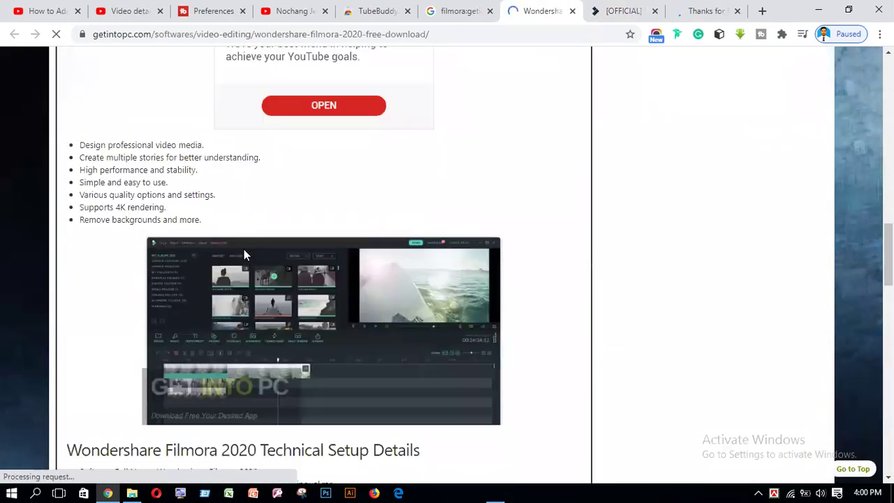
{"action": "scroll", "coordinate": [243, 253], "scroll_direction": "down", "scroll_amount": 4}
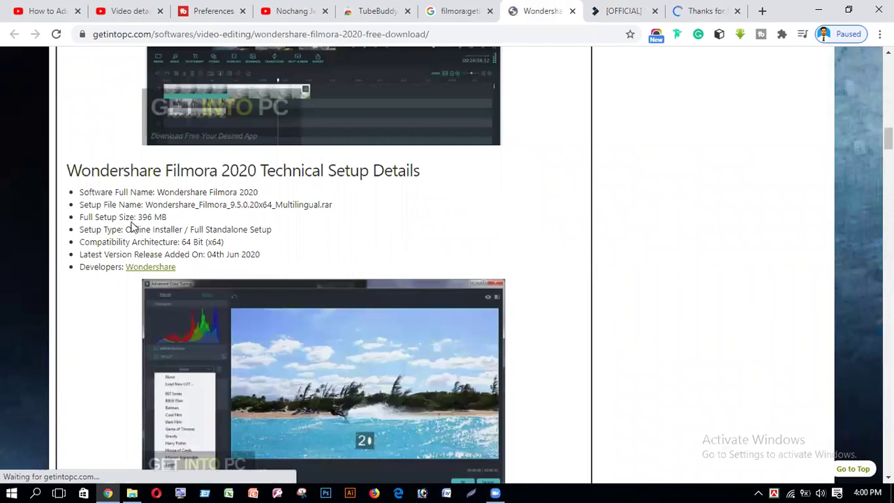
{"action": "scroll", "coordinate": [140, 222], "scroll_direction": "down", "scroll_amount": 1}
{"action": "scroll", "coordinate": [130, 209], "scroll_direction": "down", "scroll_amount": 2}
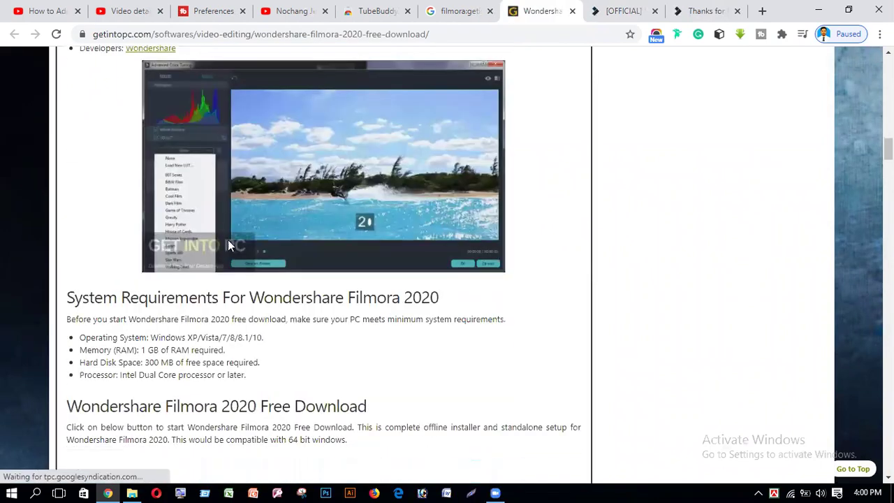
{"action": "scroll", "coordinate": [227, 240], "scroll_direction": "down", "scroll_amount": 3}
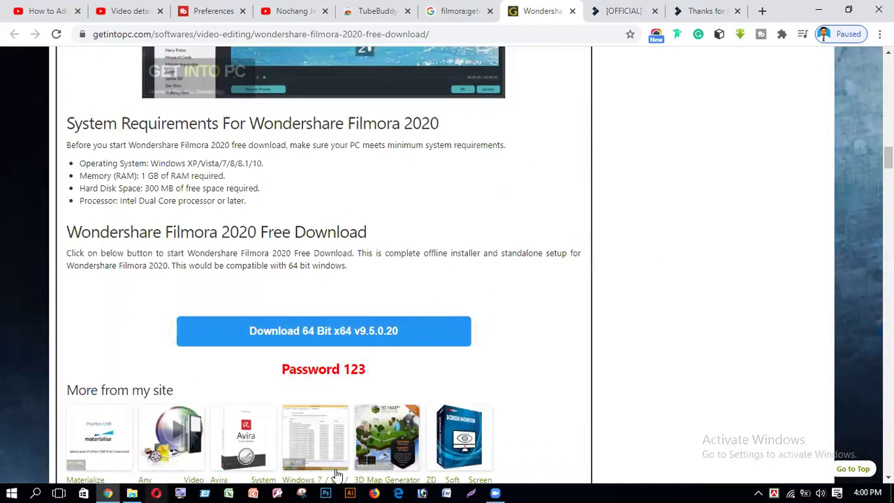
{"action": "left_click", "coordinate": [819, 10]}
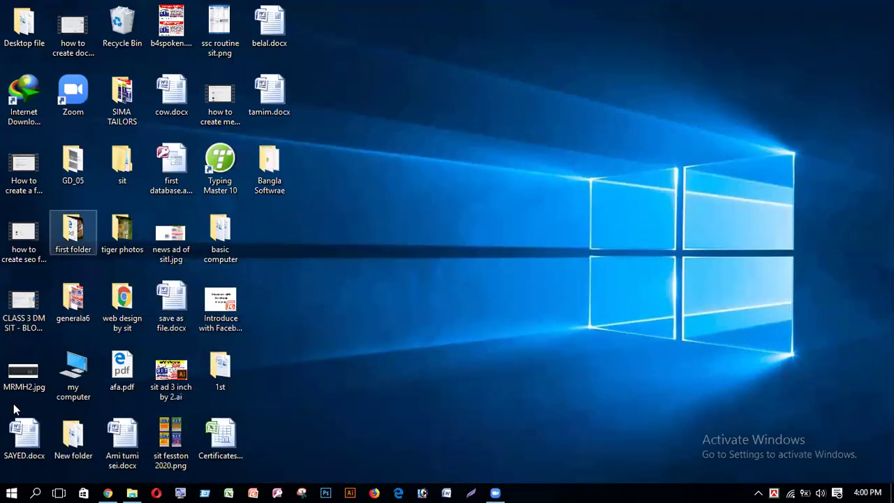
{"action": "right_click", "coordinate": [75, 384]}
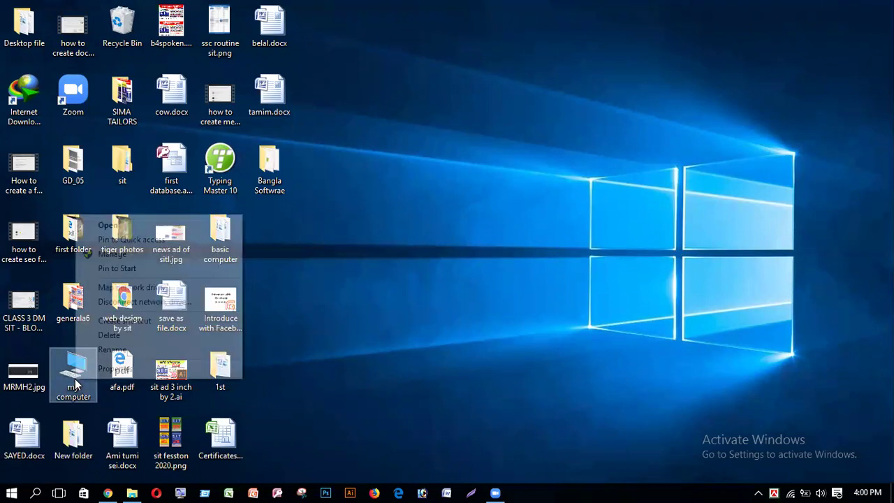
{"action": "left_click", "coordinate": [135, 367]}
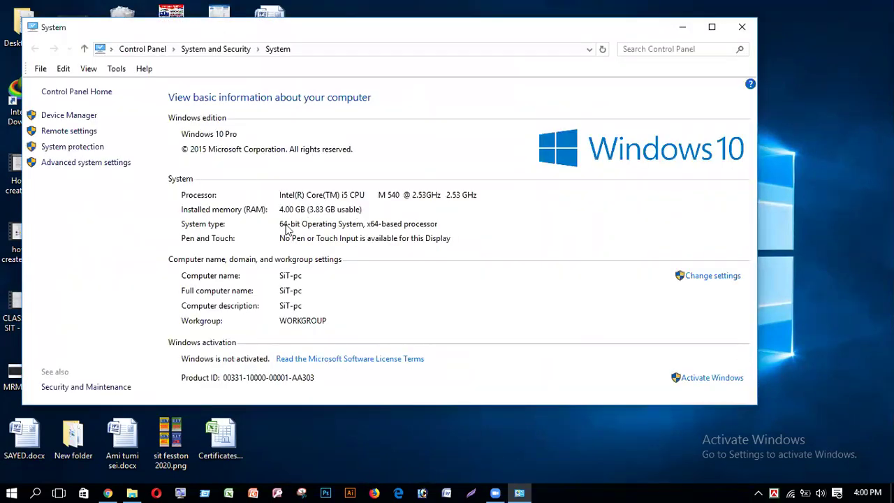
{"action": "left_click", "coordinate": [741, 26]}
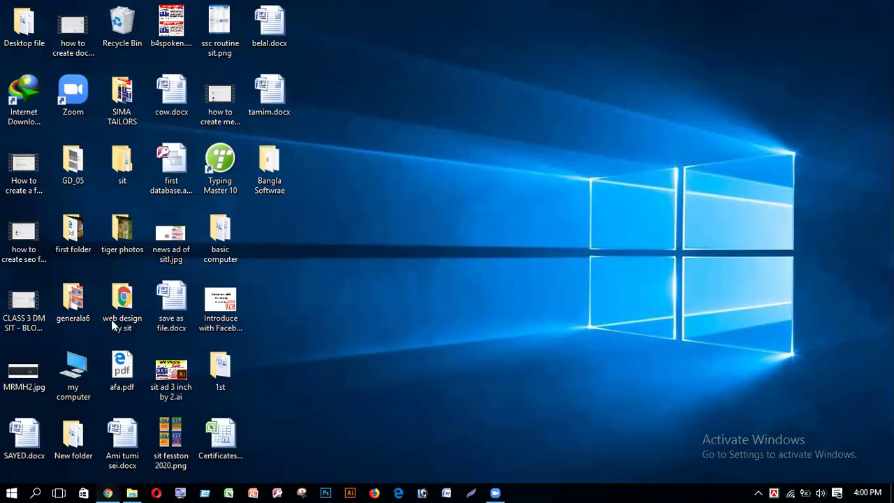
{"action": "left_click", "coordinate": [108, 492]}
- Trigger the 64-bit Filmora download and copy the archive password from the page
{"action": "scroll", "coordinate": [308, 223], "scroll_direction": "down", "scroll_amount": 1}
{"action": "left_click", "coordinate": [342, 280]}
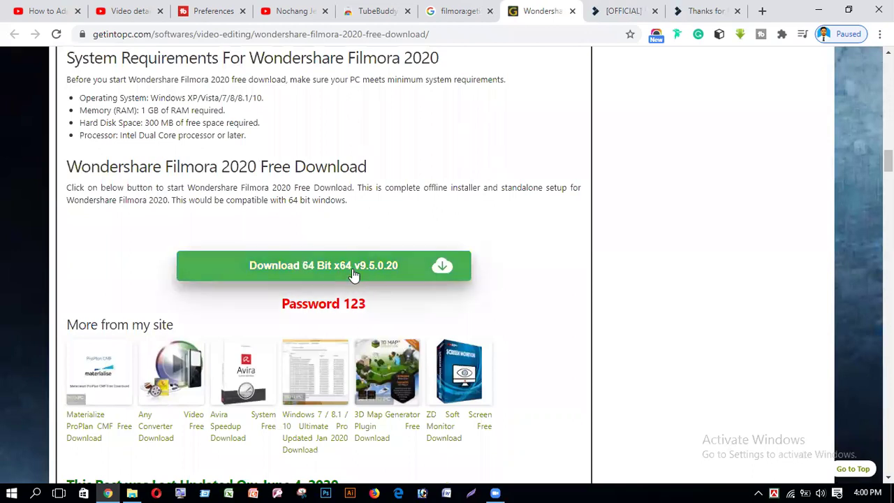
{"action": "left_click", "coordinate": [479, 17]}
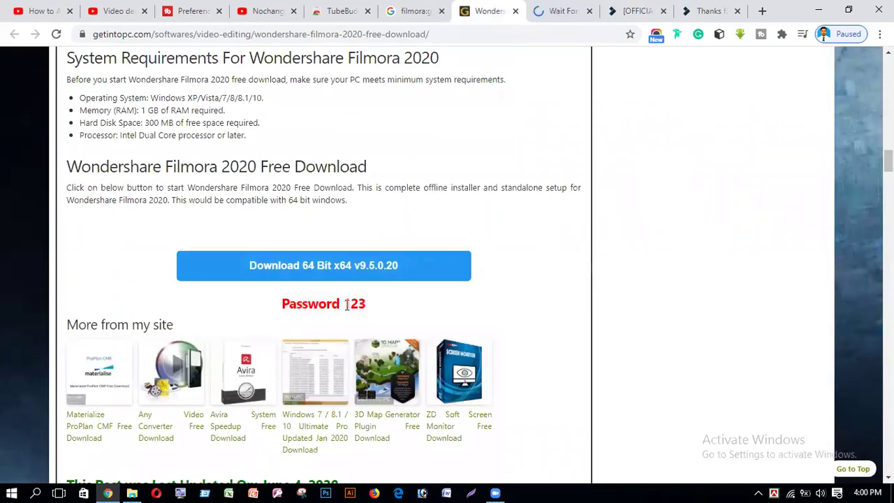
{"action": "left_click_drag", "start_coordinate": [342, 303], "coordinate": [364, 304]}
{"action": "right_click", "coordinate": [356, 312]}
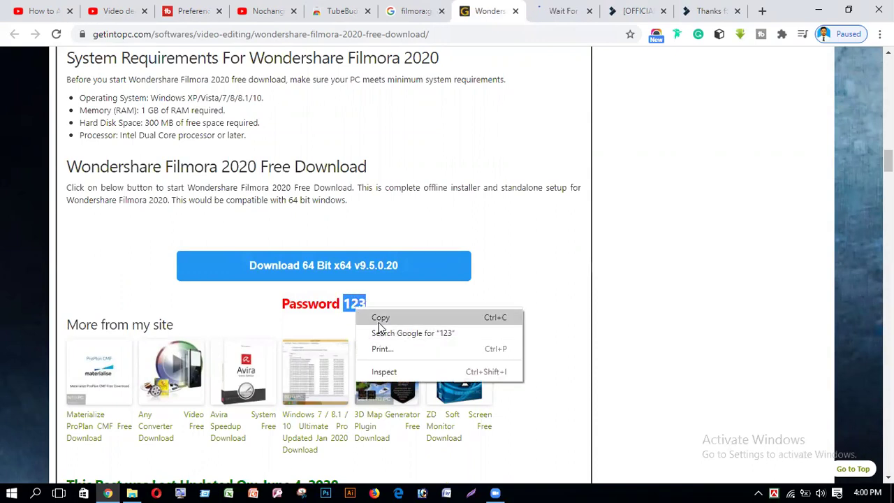
{"action": "left_click", "coordinate": [358, 317]}
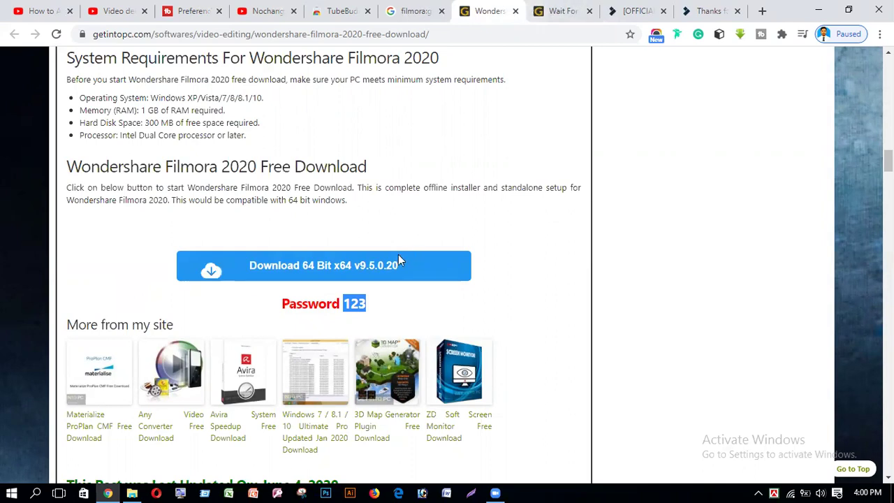
{"action": "left_click", "coordinate": [542, 19]}
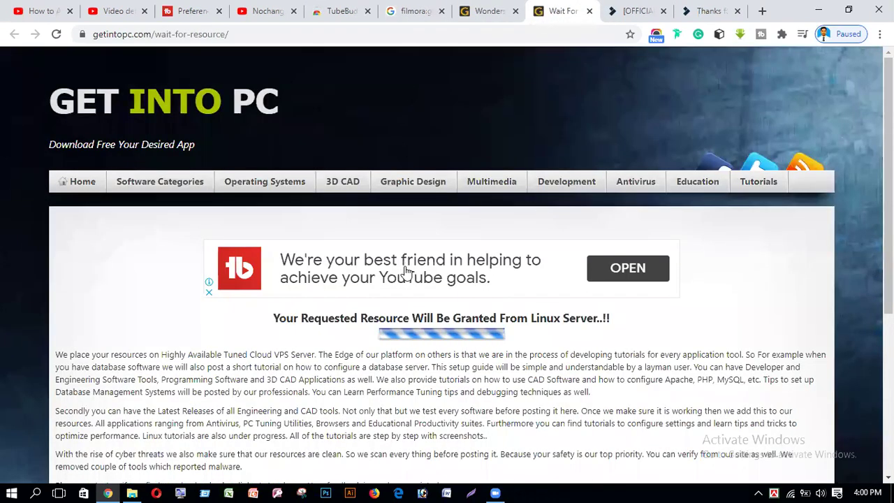
- Save the Filmora 9.5 .rar archive into the SOFTWARE folder on Local Disk (D:)
{"action": "scroll", "coordinate": [407, 280], "scroll_direction": "down", "scroll_amount": 2}
{"action": "scroll", "coordinate": [395, 259], "scroll_direction": "down", "scroll_amount": 3}
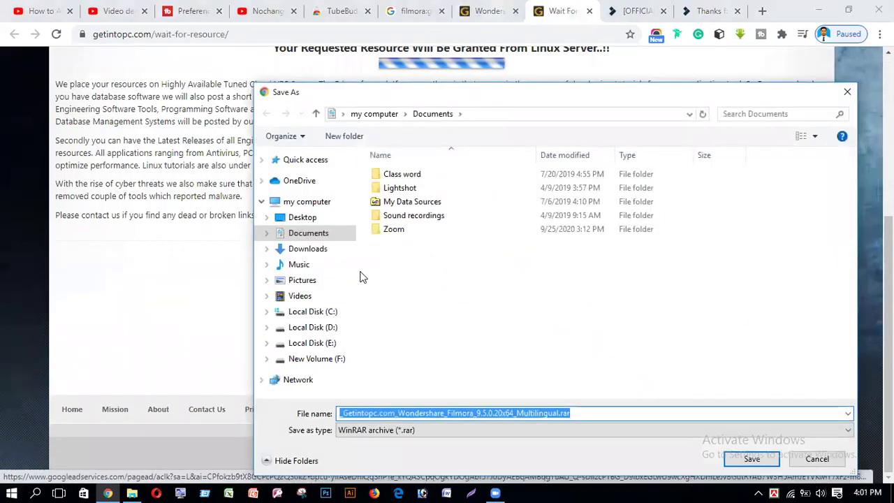
{"action": "left_click", "coordinate": [328, 347]}
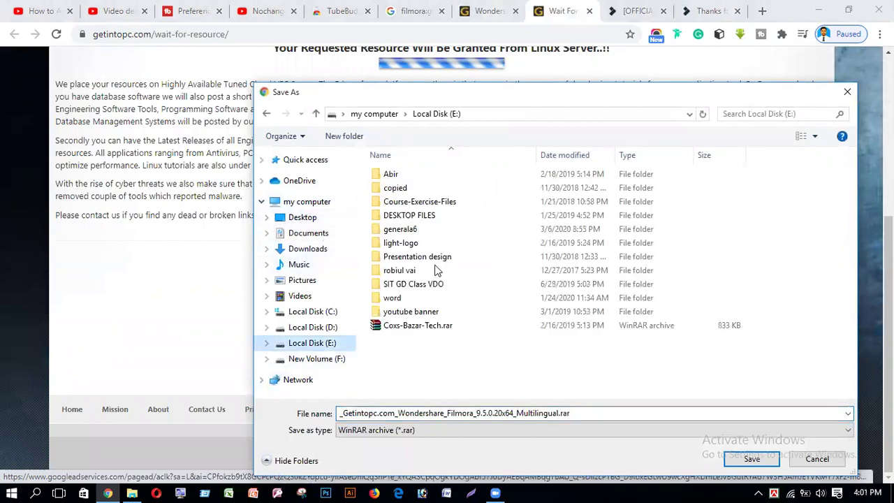
{"action": "left_click", "coordinate": [337, 359]}
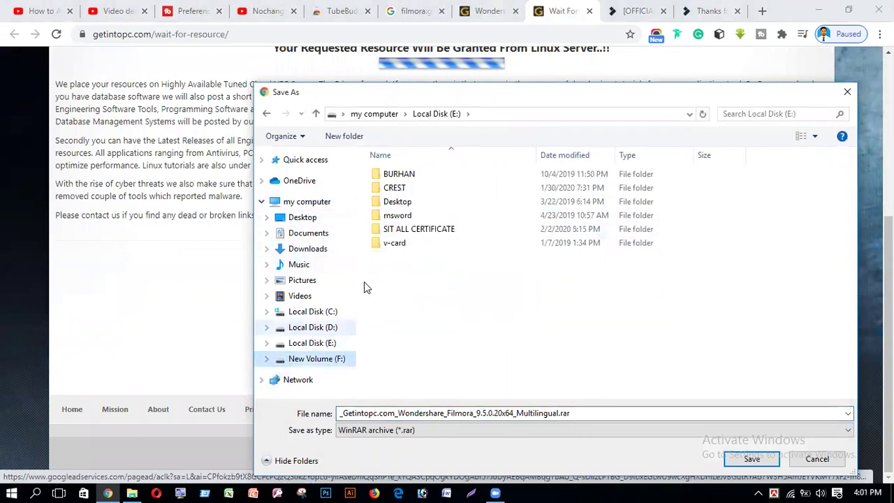
{"action": "left_click", "coordinate": [342, 327]}
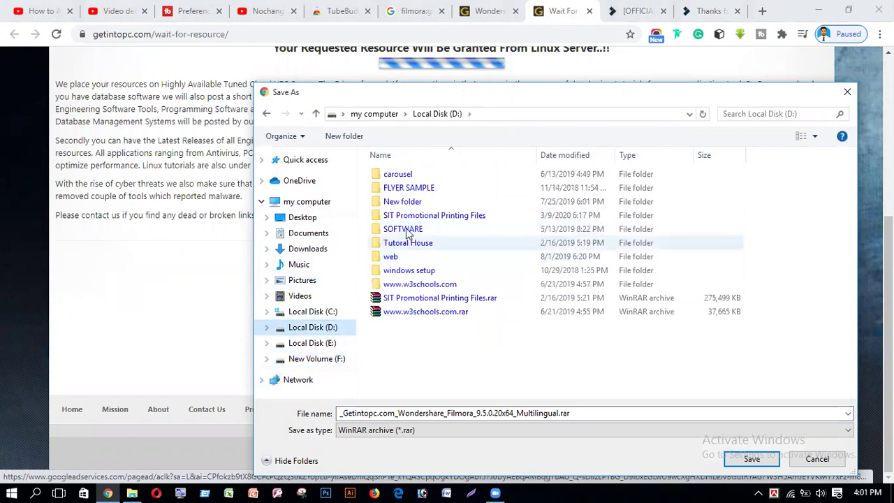
{"action": "double_click", "coordinate": [398, 229]}
{"action": "scroll", "coordinate": [432, 350], "scroll_direction": "down", "scroll_amount": 3}
{"action": "scroll", "coordinate": [436, 357], "scroll_direction": "down", "scroll_amount": 3}
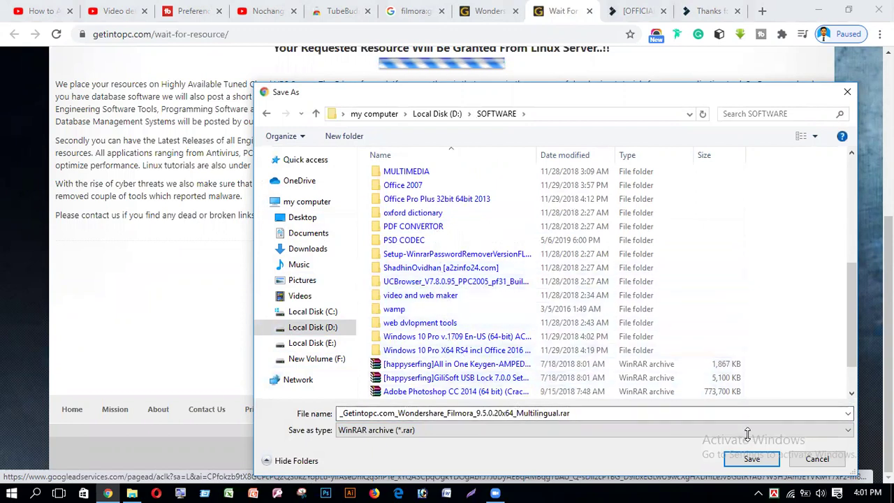
{"action": "left_click", "coordinate": [743, 458]}
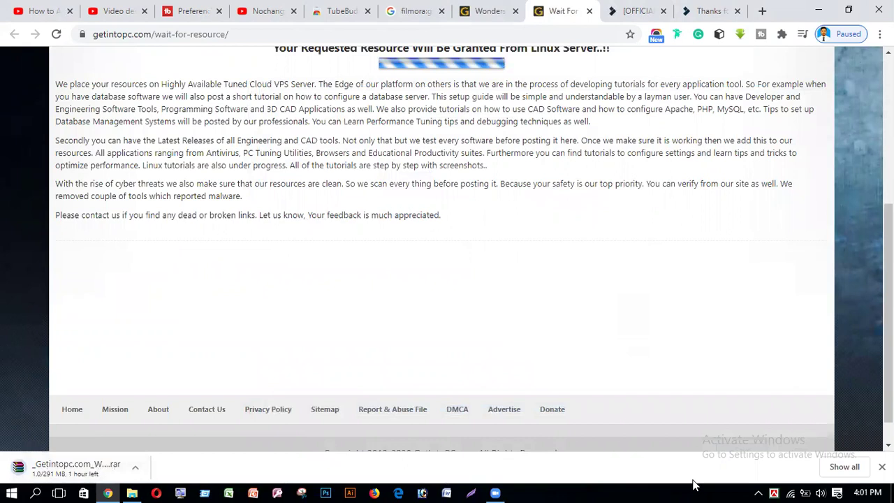
- Open Chrome's downloads list and briefly search Windows for 'inter'
{"action": "left_click", "coordinate": [845, 467]}
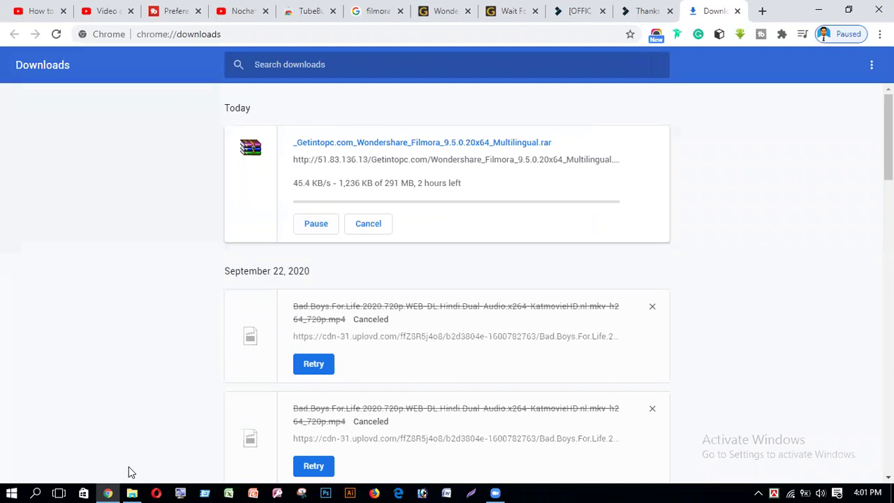
{"action": "left_click", "coordinate": [36, 492]}
{"action": "type", "text": "g"}
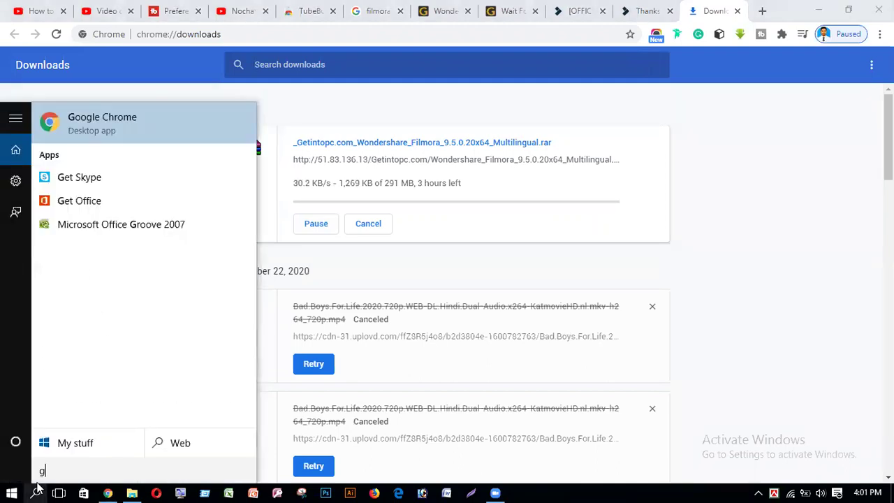
{"action": "key", "text": "BackSpace"}
{"action": "type", "text": "in"}
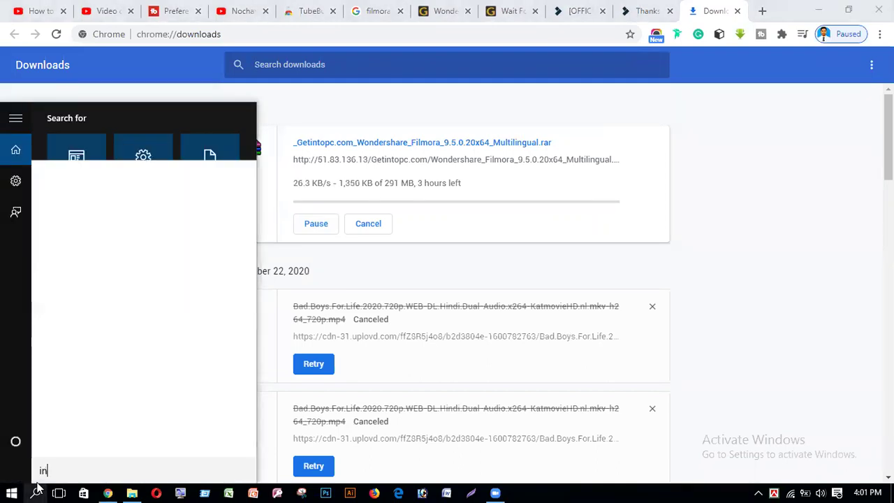
{"action": "type", "text": "ter"}
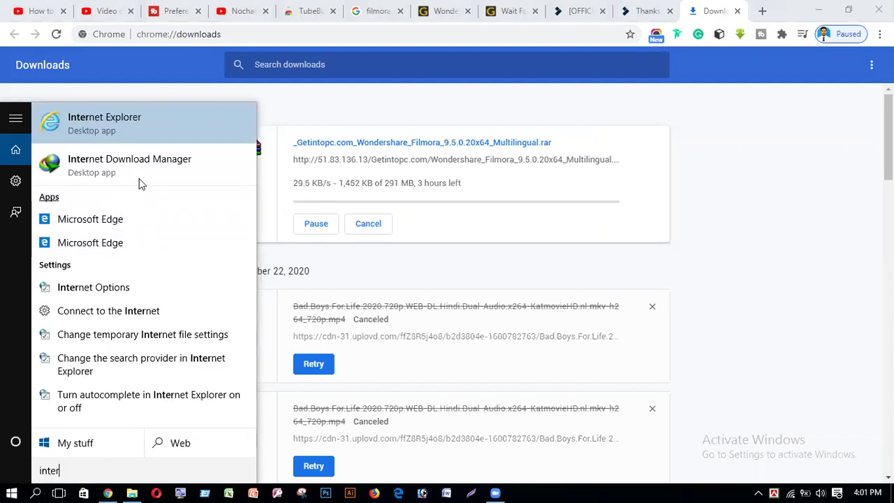
{"action": "left_click", "coordinate": [491, 135]}
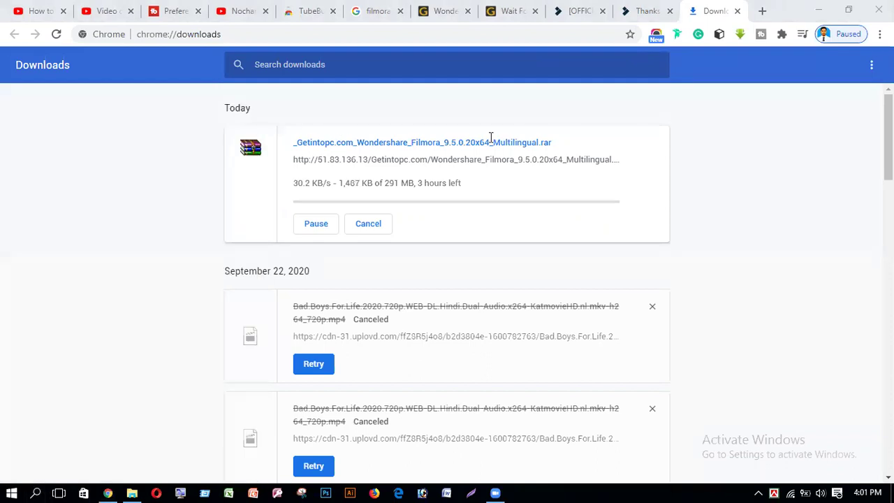
- Copy the Filmora download's link address, then pause and cancel the download
{"action": "right_click", "coordinate": [417, 167]}
{"action": "left_click", "coordinate": [461, 241]}
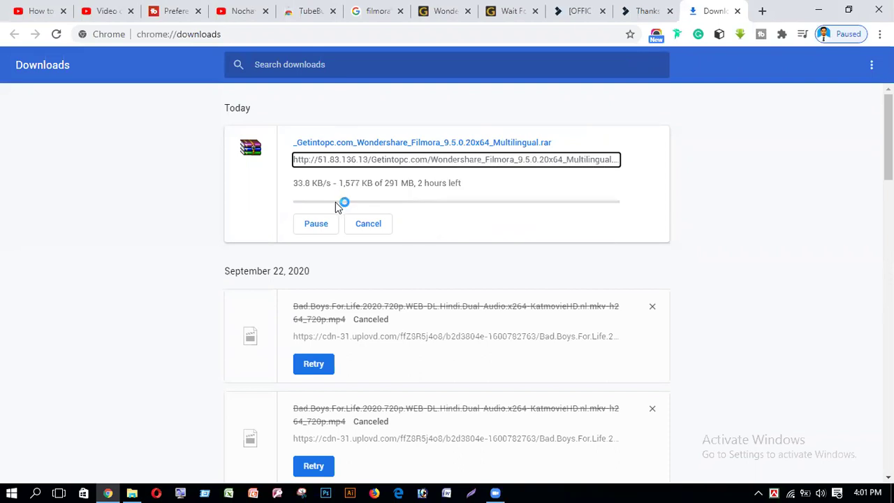
{"action": "left_click", "coordinate": [315, 224]}
{"action": "left_click", "coordinate": [370, 224]}
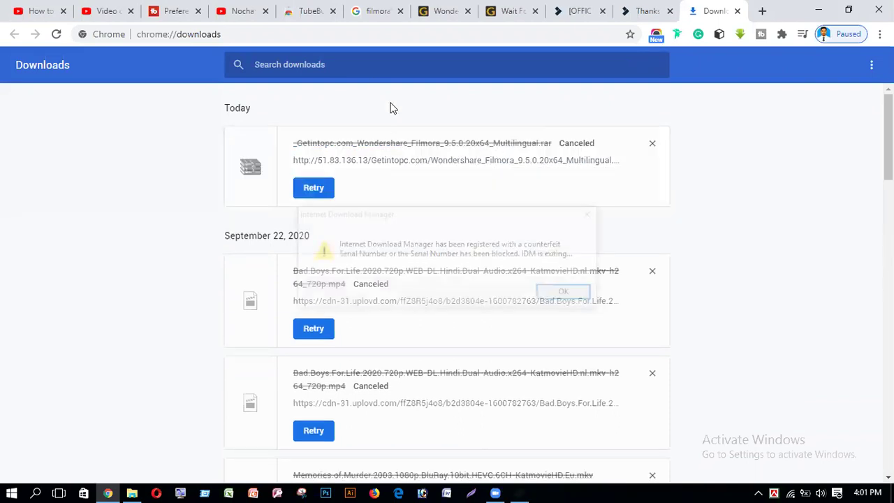
- Dismiss the IDM warning and registration prompt, then show the hidden tray icons
{"action": "left_click", "coordinate": [591, 214]}
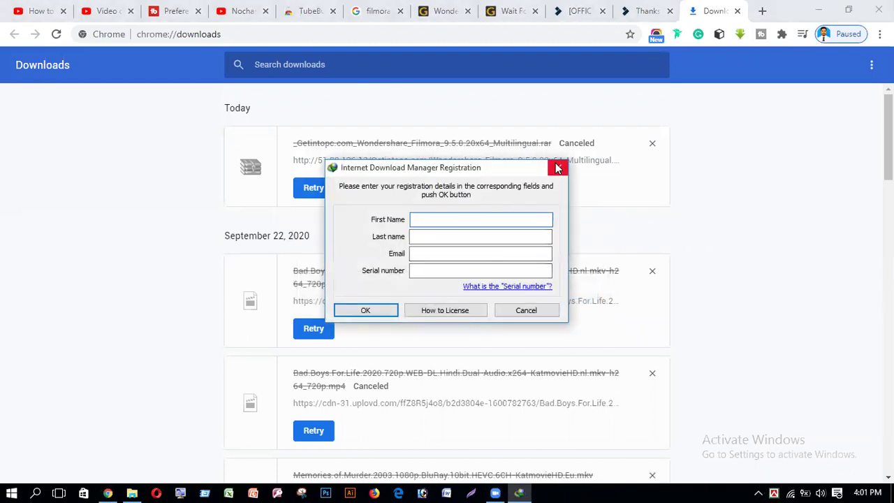
{"action": "left_click", "coordinate": [558, 168]}
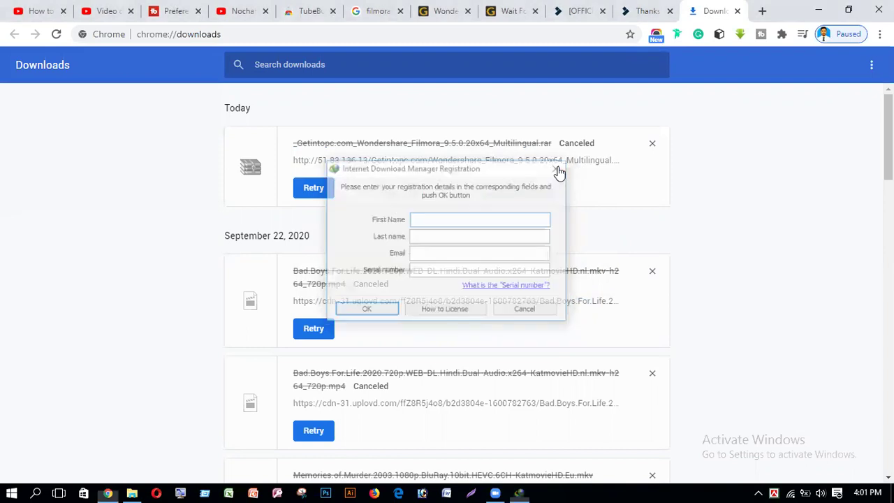
{"action": "left_click", "coordinate": [757, 492]}
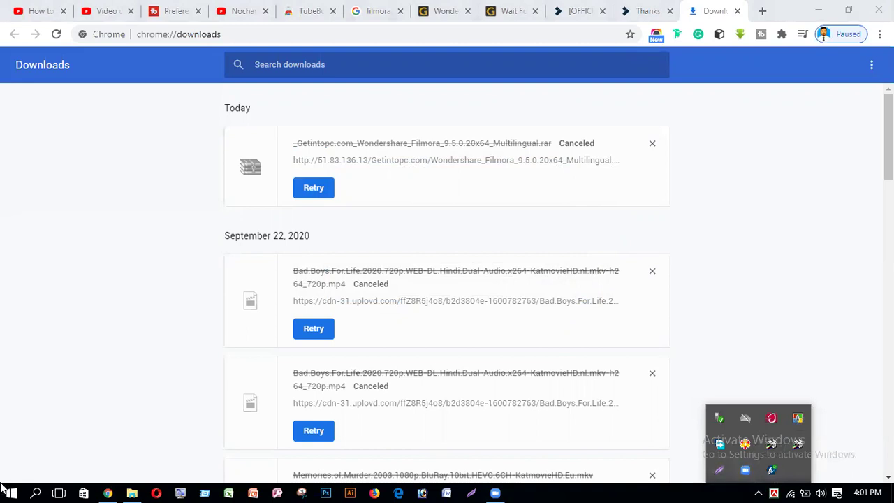
- Open a new tab, then retry the canceled Filmora RAR download and save it
{"action": "left_click", "coordinate": [36, 492]}
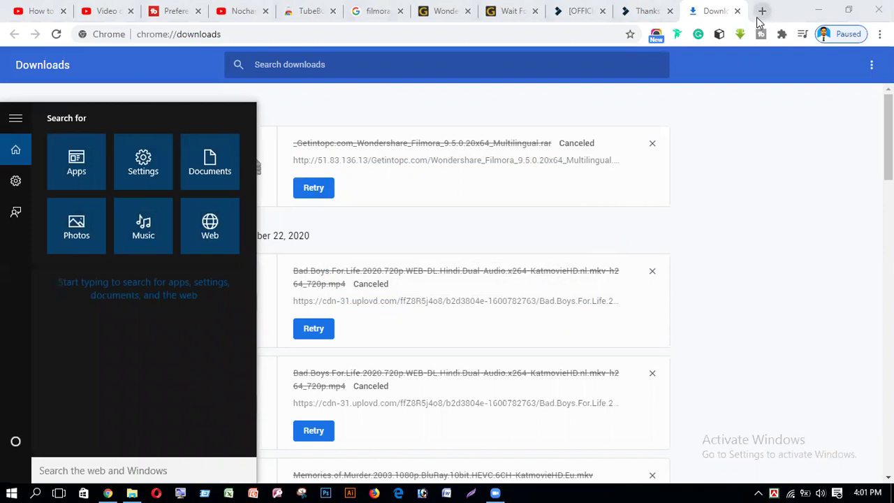
{"action": "left_click", "coordinate": [724, 156]}
{"action": "left_click", "coordinate": [763, 11]}
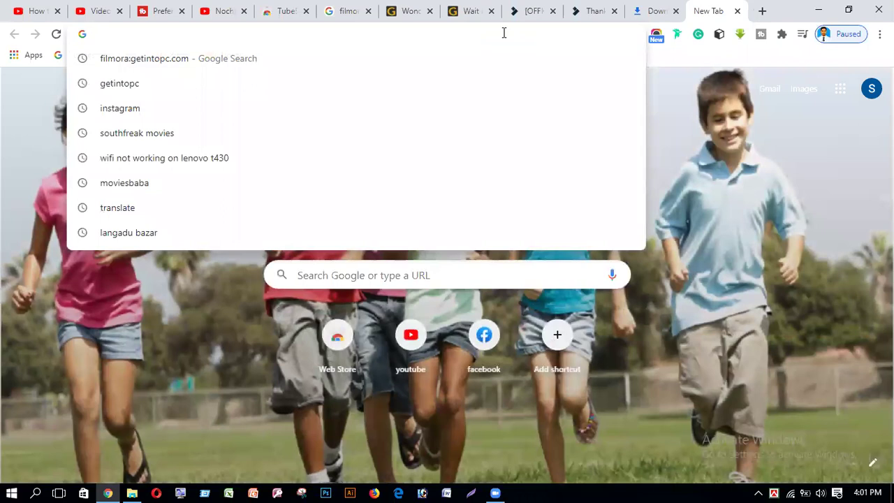
{"action": "left_click", "coordinate": [758, 493]}
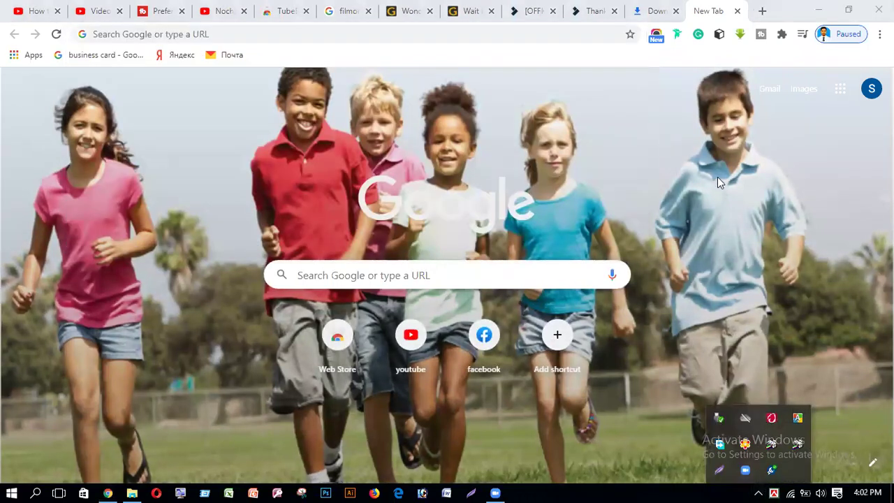
{"action": "left_click", "coordinate": [644, 9]}
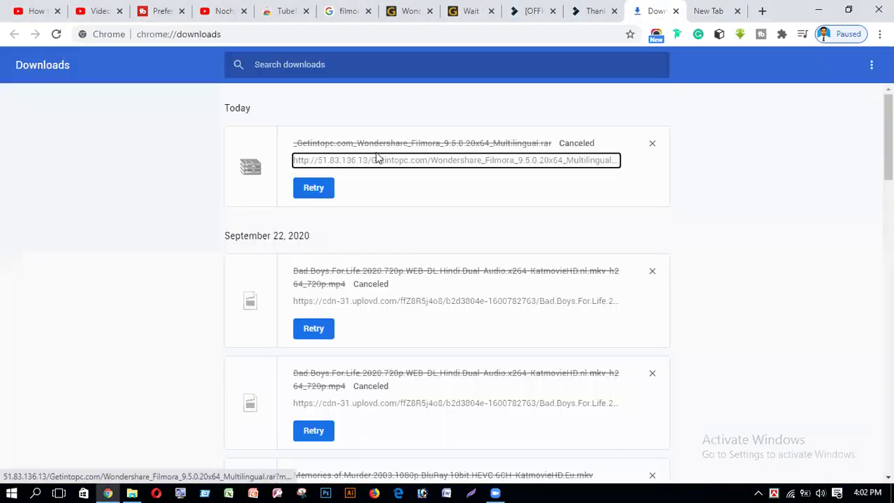
{"action": "left_click", "coordinate": [313, 189]}
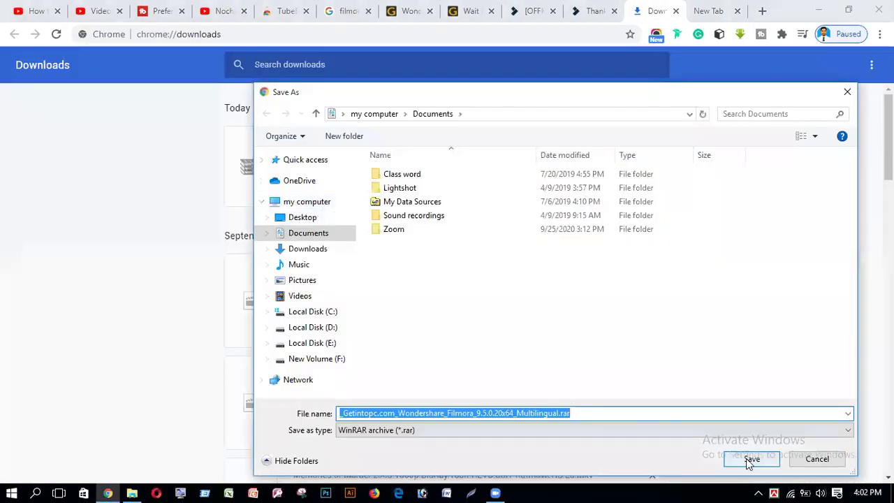
{"action": "left_click", "coordinate": [750, 460]}
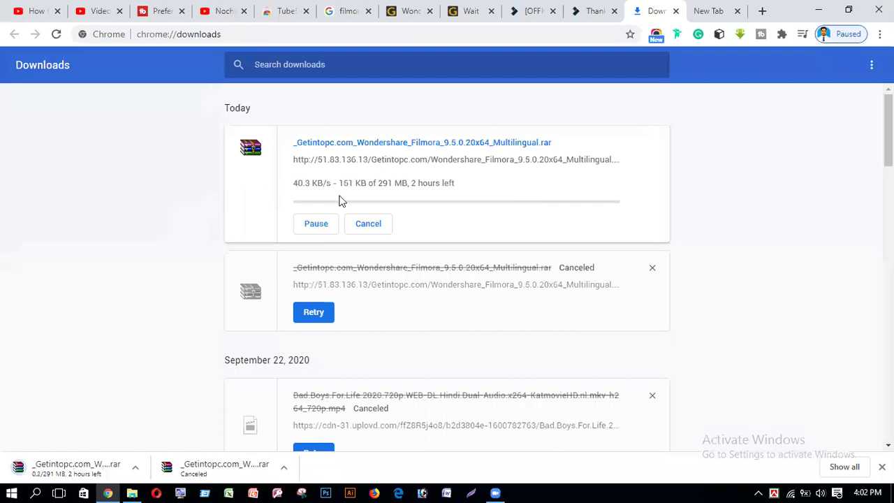
- Search Windows for 'un' to find the IDM uninstaller
{"action": "left_click", "coordinate": [37, 493]}
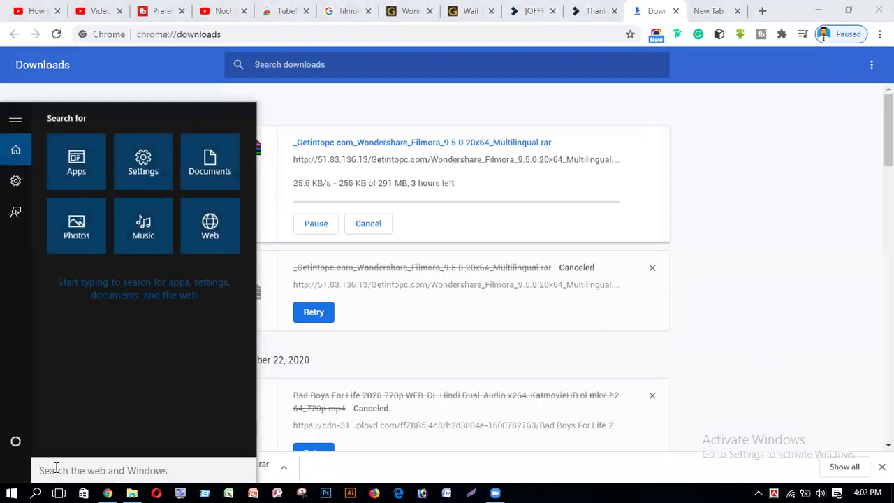
{"action": "type", "text": "ca"}
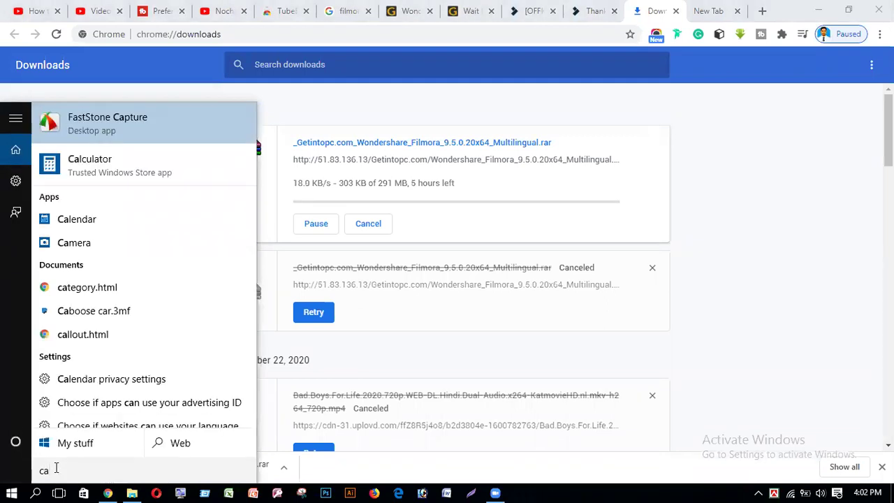
{"action": "key", "text": "BackSpace"}
{"action": "key", "text": "BackSpace"}
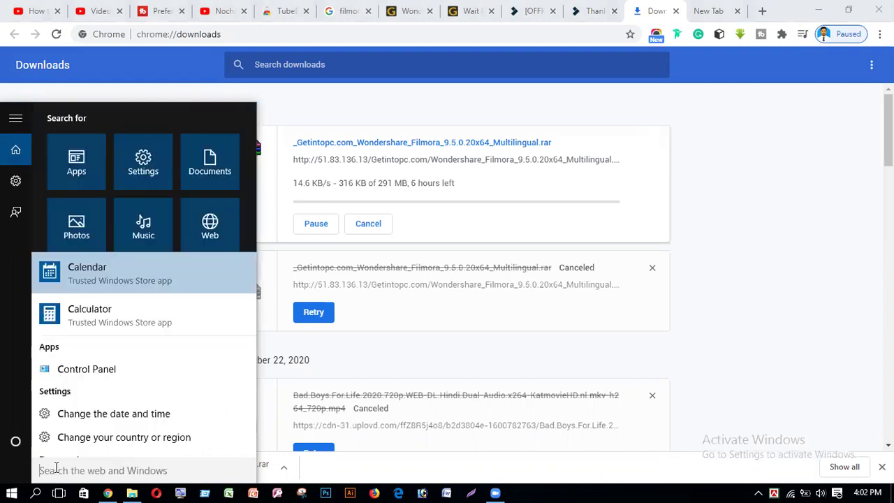
{"action": "type", "text": "g"}
{"action": "key", "text": "BackSpace"}
{"action": "type", "text": "s"}
{"action": "key", "text": "BackSpace"}
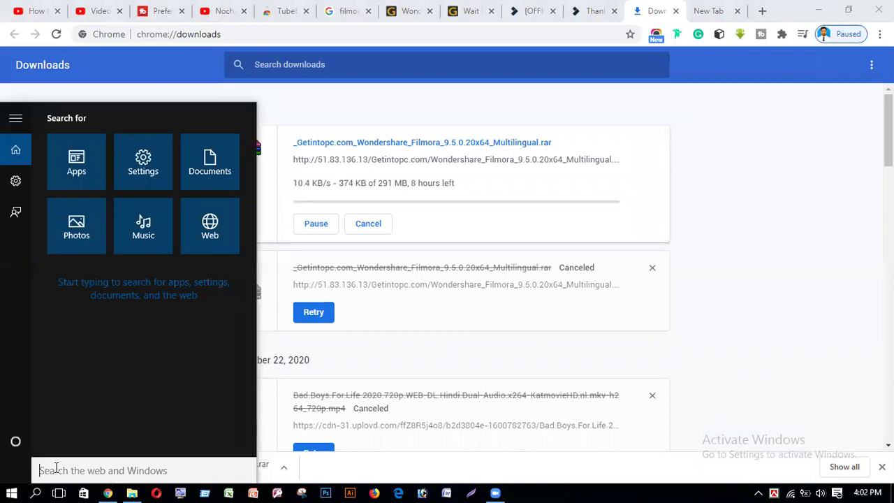
{"action": "type", "text": "un"}
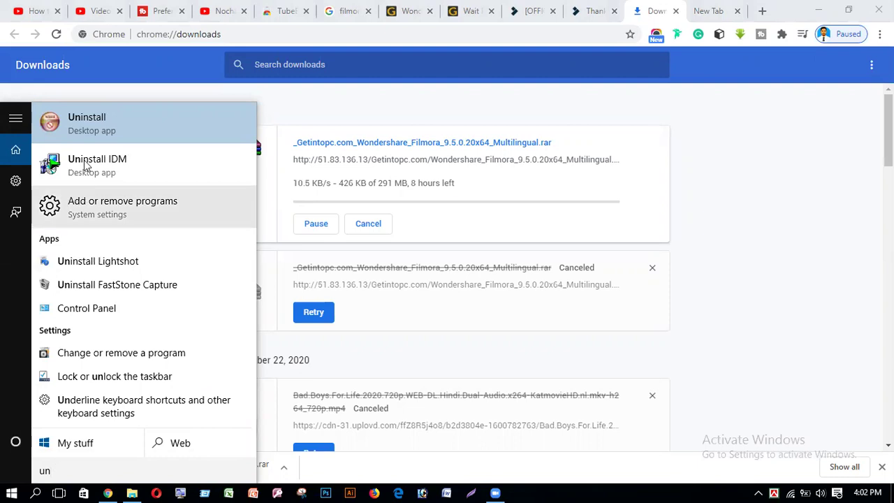
- Run the Internet Download Manager uninstaller with the Full option
{"action": "left_click", "coordinate": [300, 139]}
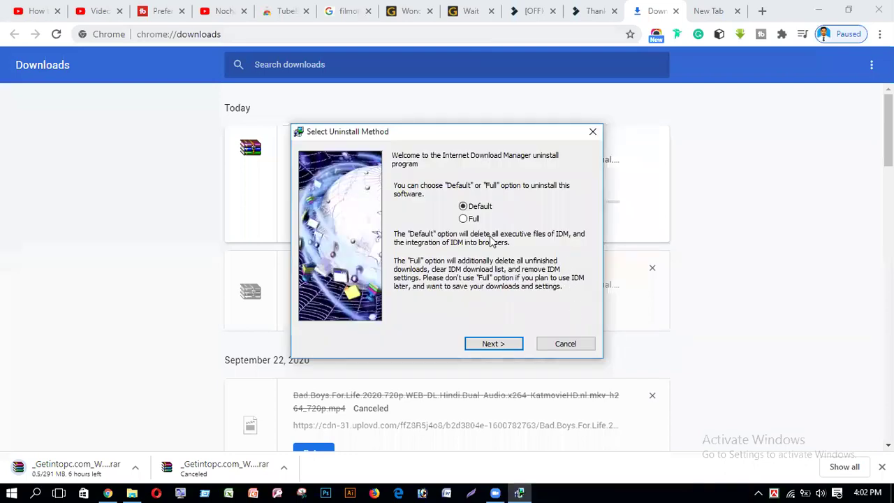
{"action": "left_click", "coordinate": [475, 219]}
{"action": "left_click", "coordinate": [494, 345]}
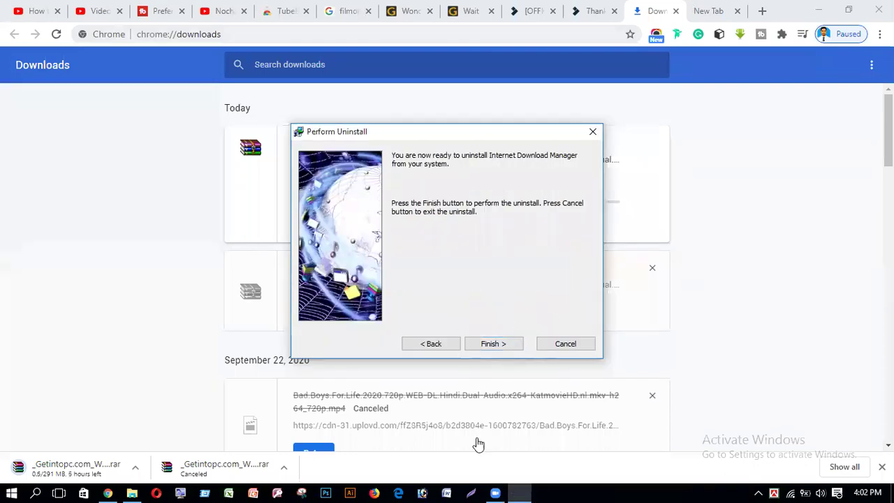
{"action": "left_click", "coordinate": [501, 348]}
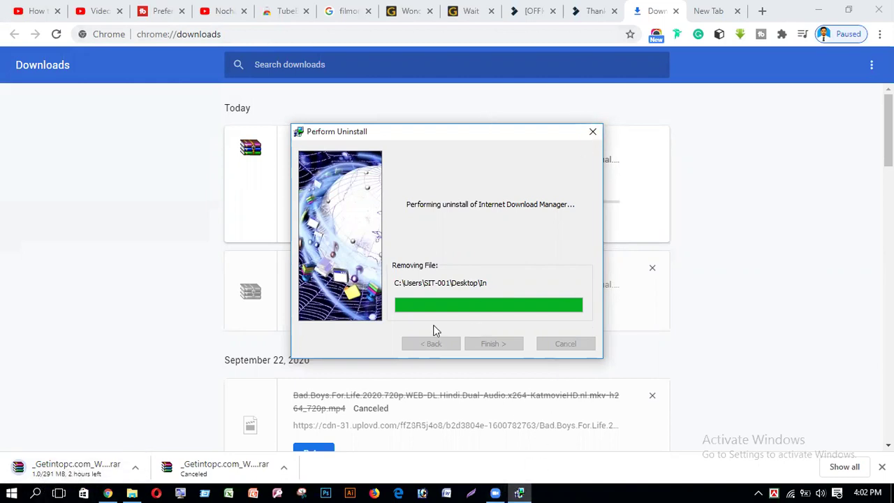
- Bring the D:\SOFTWARE folder forward and decline the IDM reboot prompt
{"action": "left_click", "coordinate": [131, 493]}
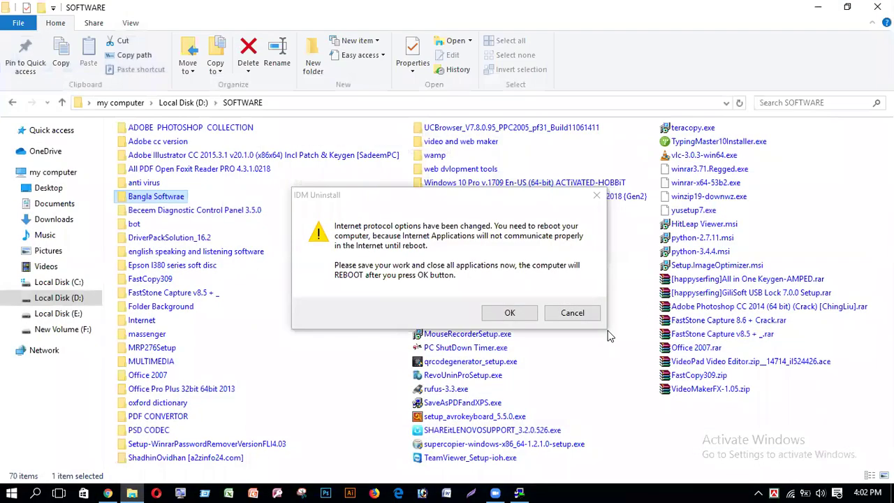
{"action": "left_click", "coordinate": [549, 312]}
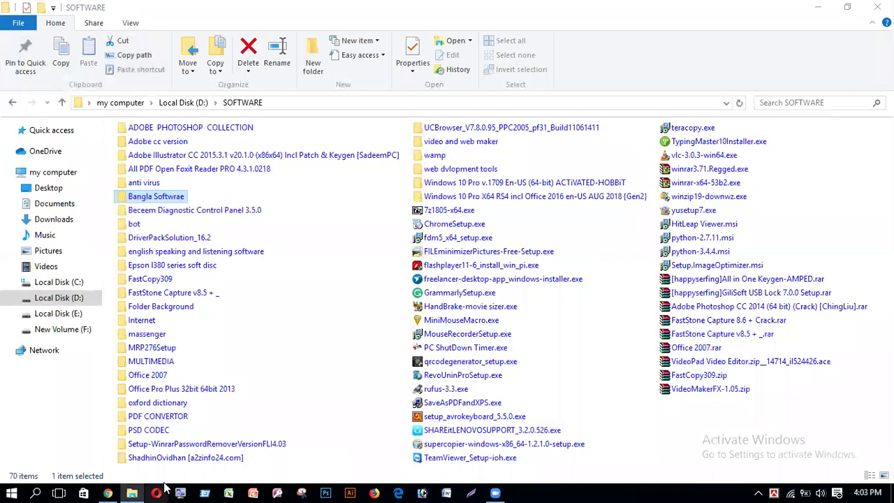
{"action": "left_click", "coordinate": [107, 493]}
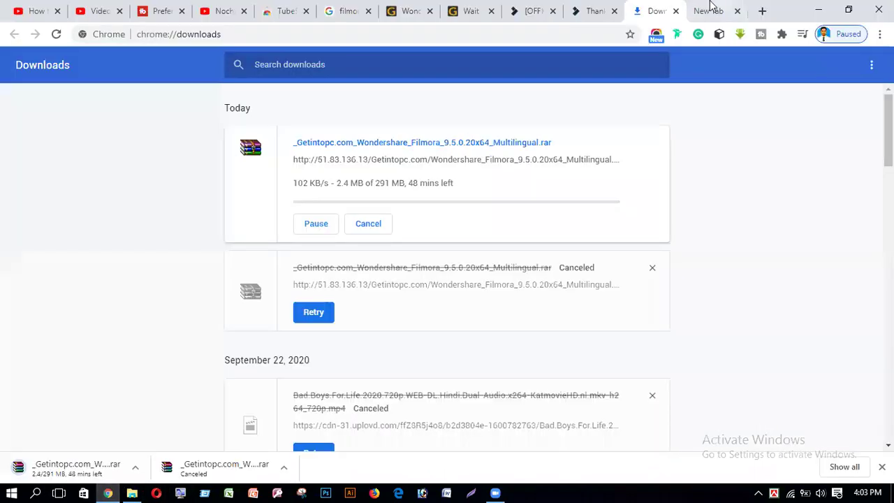
{"action": "left_click", "coordinate": [725, 12]}
{"action": "left_click", "coordinate": [473, 37]}
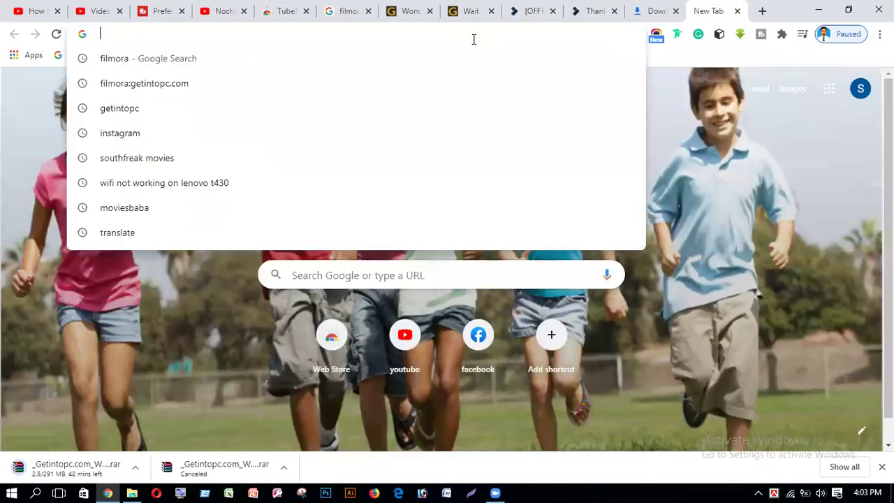
{"action": "type", "text": "fas"}
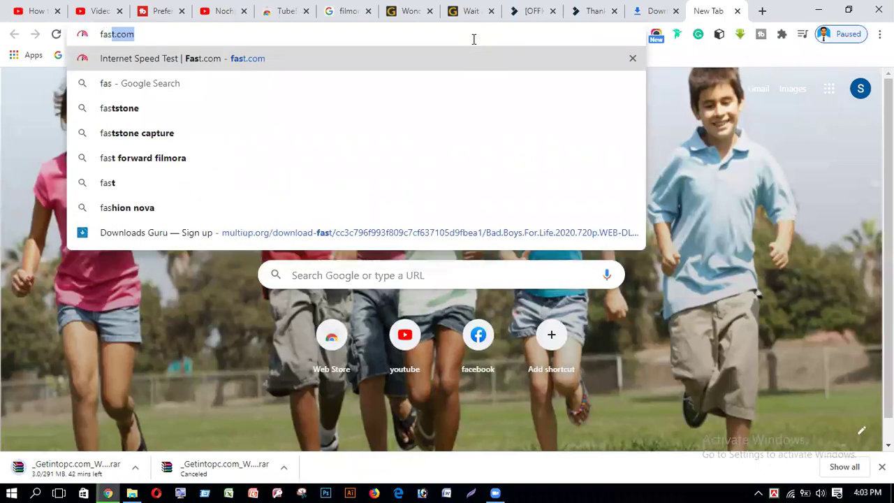
{"action": "key", "text": "BackSpace"}
{"action": "key", "text": "BackSpace"}
{"action": "key", "text": "BackSpace"}
{"action": "key", "text": "BackSpace"}
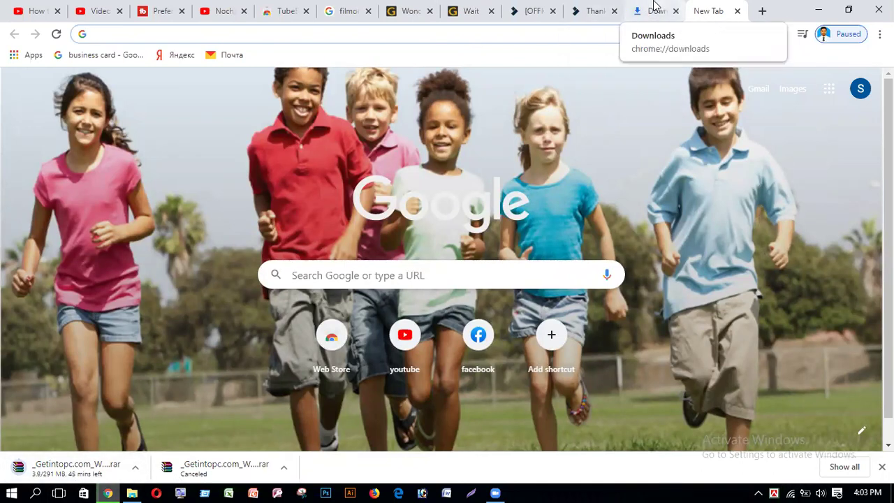
{"action": "left_click", "coordinate": [653, 10]}
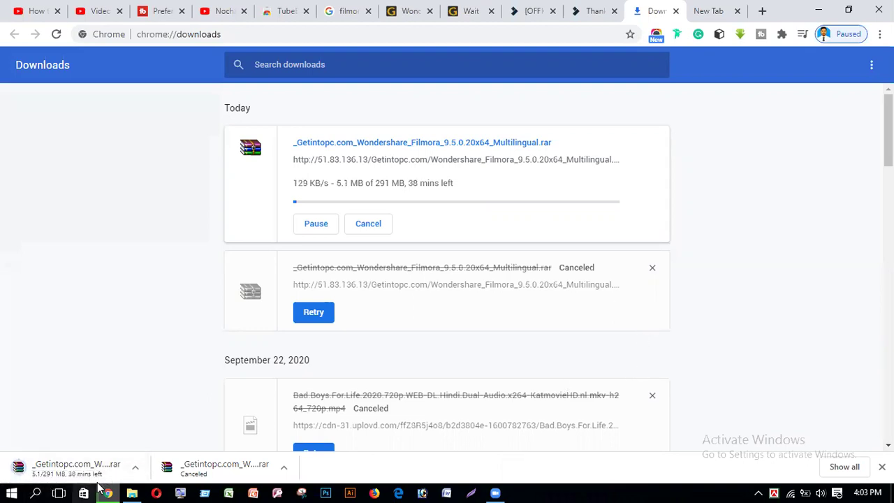
{"action": "mouse_move", "coordinate": [108, 492]}
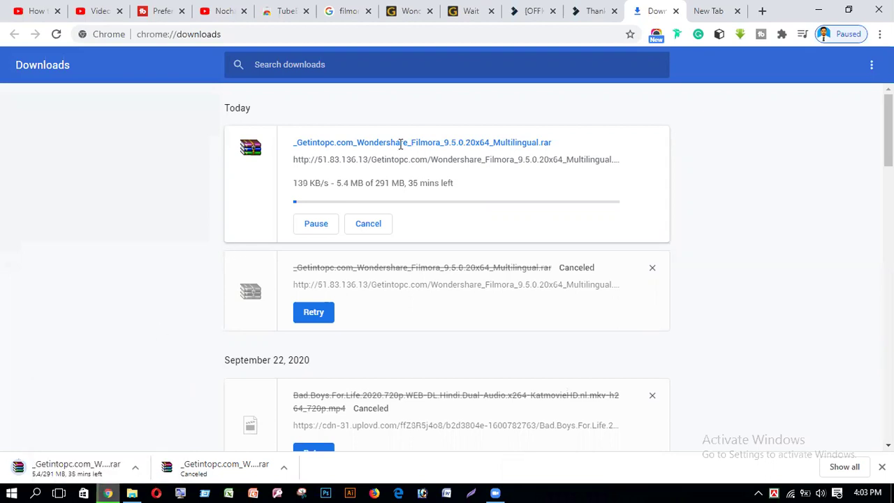
{"action": "left_click", "coordinate": [36, 488]}
{"action": "type", "text": "f"}
{"action": "key", "text": "BackSpace"}
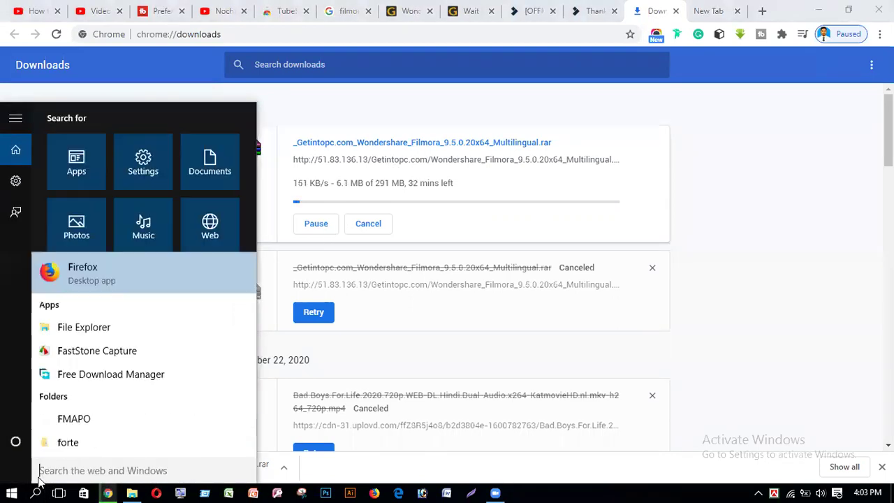
{"action": "type", "text": "wond"}
{"action": "key", "text": "BackSpace"}
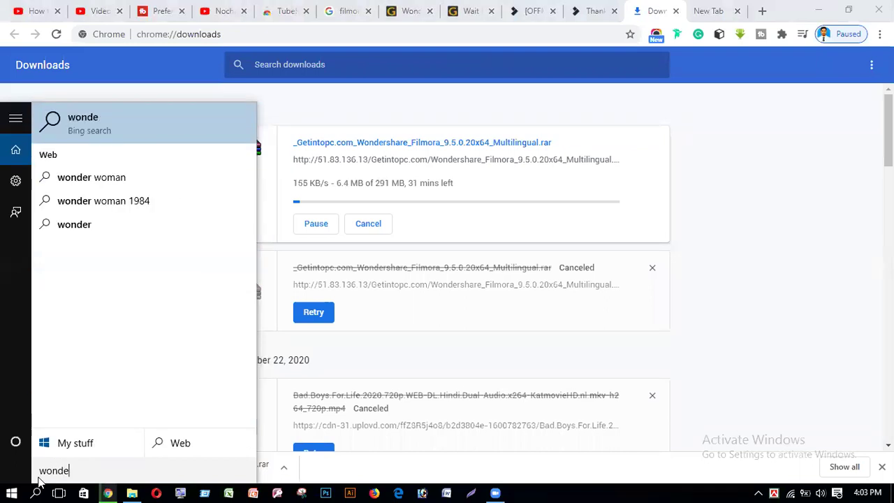
{"action": "key", "text": "BackSpace"}
{"action": "key", "text": "BackSpace"}
{"action": "key", "text": "BackSpace"}
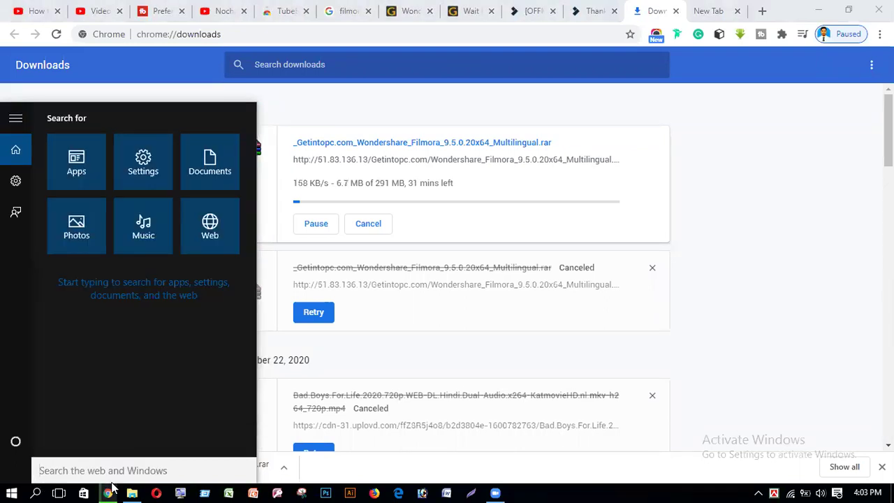
- In File Explorer, open D:\SOFTWARE\Internet\idm 7.2 full and its inner idm 7.2 full subfolder
{"action": "left_click", "coordinate": [131, 493]}
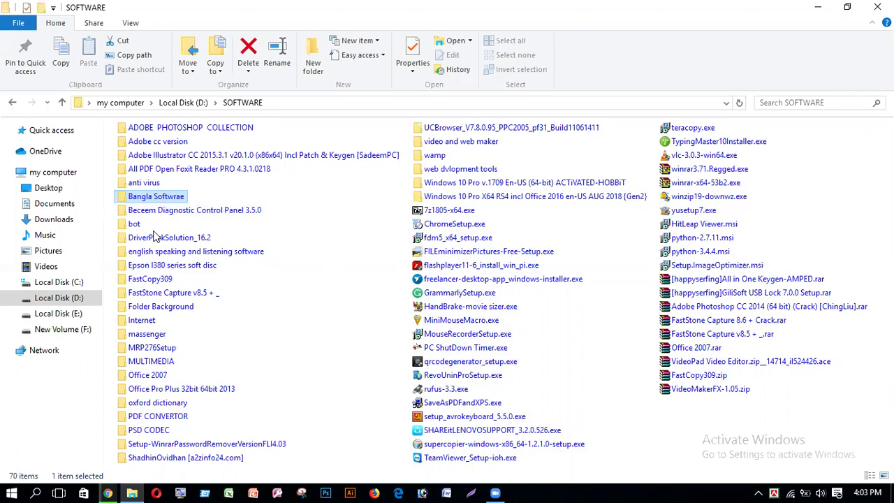
{"action": "double_click", "coordinate": [153, 322]}
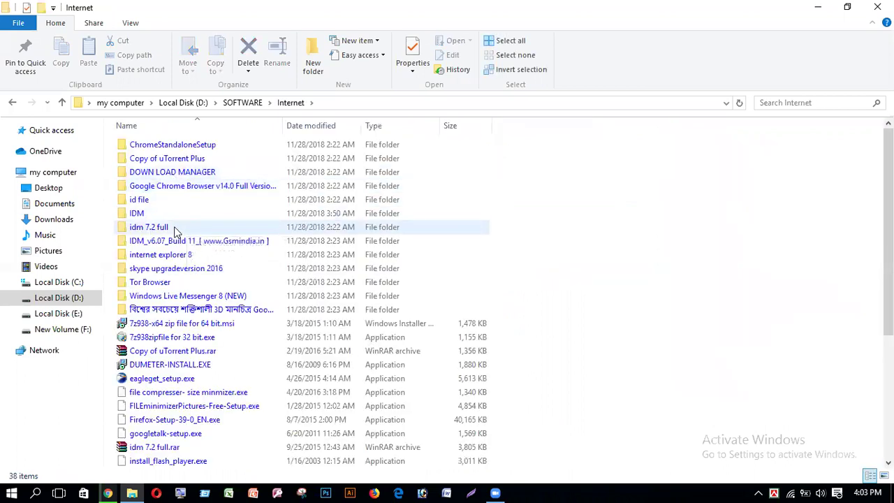
{"action": "double_click", "coordinate": [175, 230]}
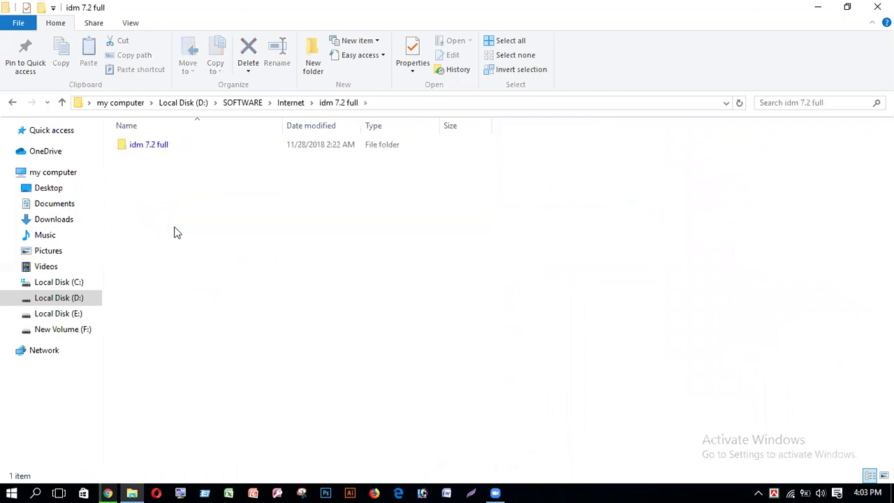
{"action": "double_click", "coordinate": [150, 146]}
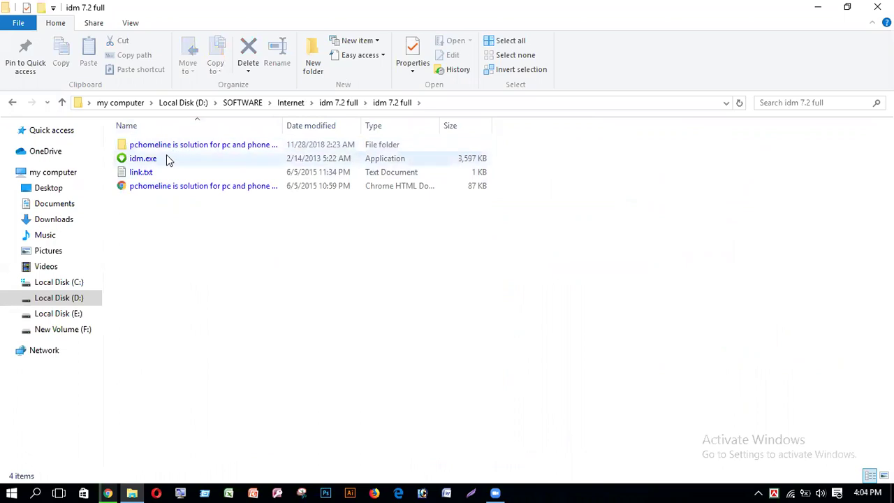
- Run idm.exe and start installing Internet Download Manager with the desktop icon option kept
{"action": "double_click", "coordinate": [163, 160]}
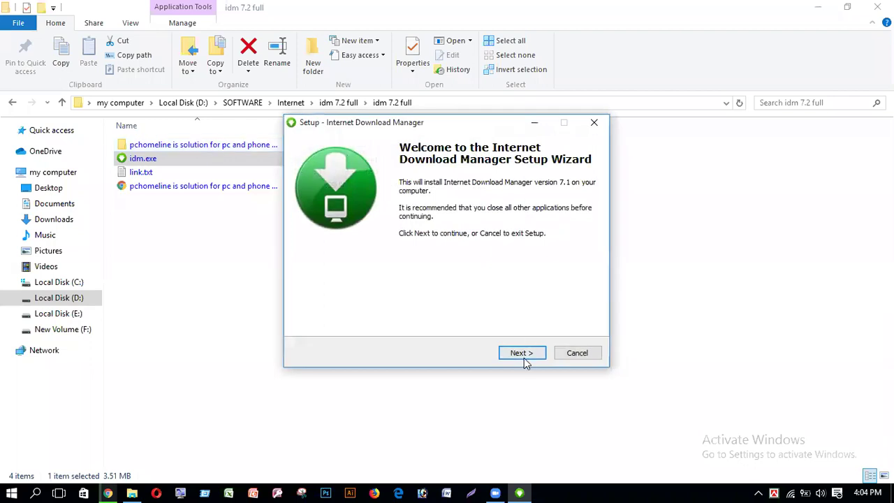
{"action": "left_click", "coordinate": [522, 354]}
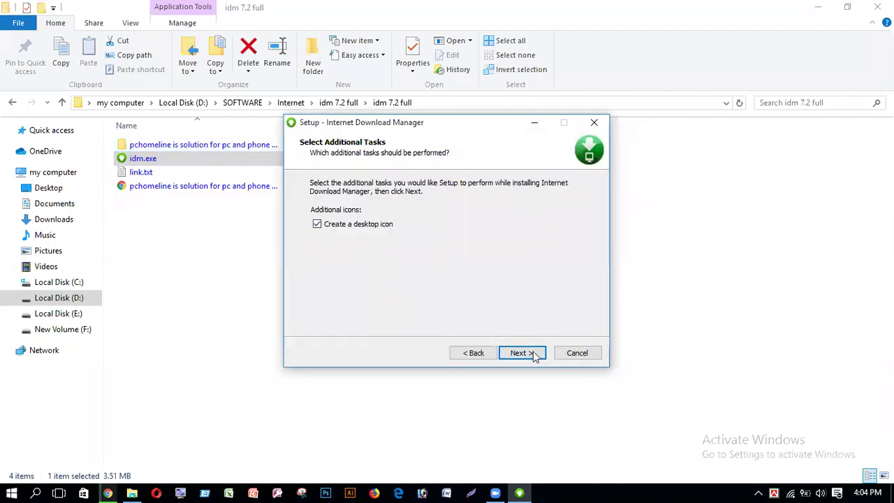
{"action": "left_click", "coordinate": [532, 356]}
{"action": "left_click", "coordinate": [529, 356]}
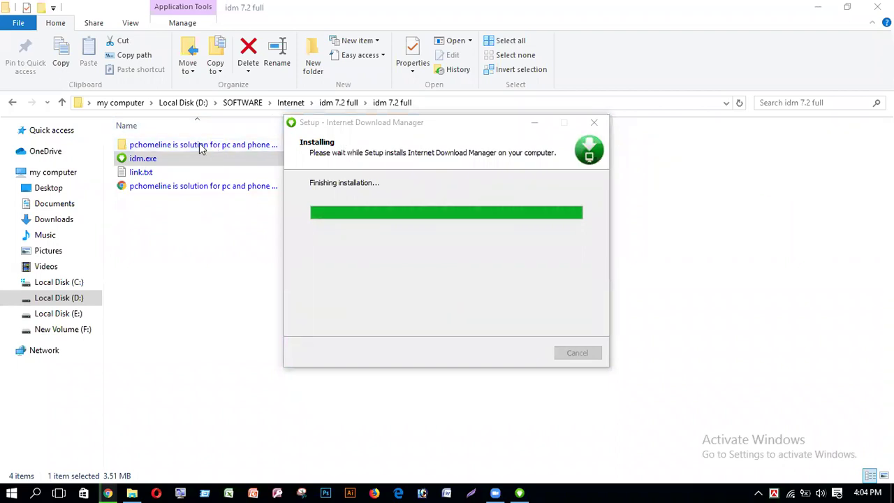
- Finish and close the Internet Download Manager setup wizard, returning to the idm 7.2 full folder
{"action": "double_click", "coordinate": [204, 146]}
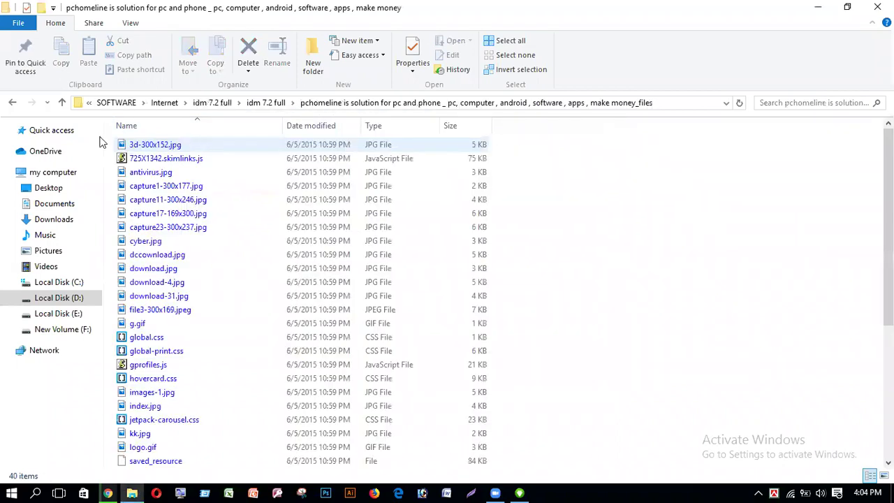
{"action": "left_click", "coordinate": [61, 103]}
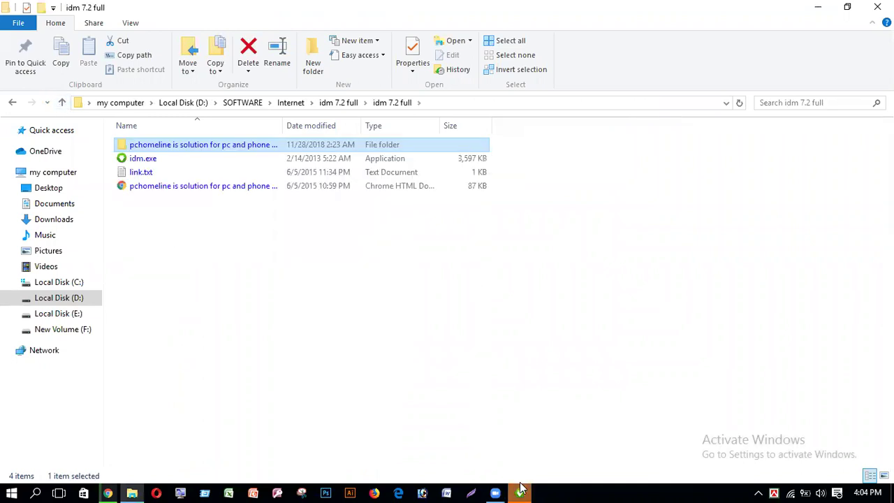
{"action": "left_click", "coordinate": [519, 493]}
{"action": "left_click", "coordinate": [522, 353]}
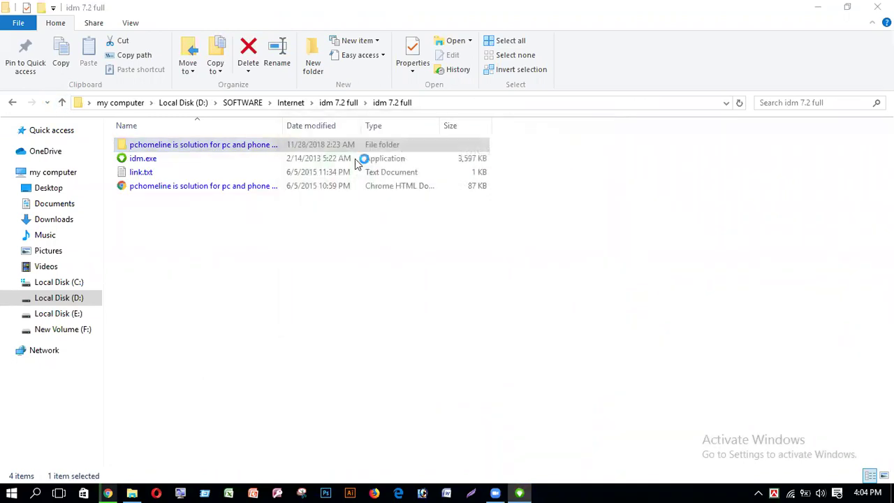
- Launch Internet Download Manager by searching 'inter' in Windows search
{"action": "left_click", "coordinate": [36, 493]}
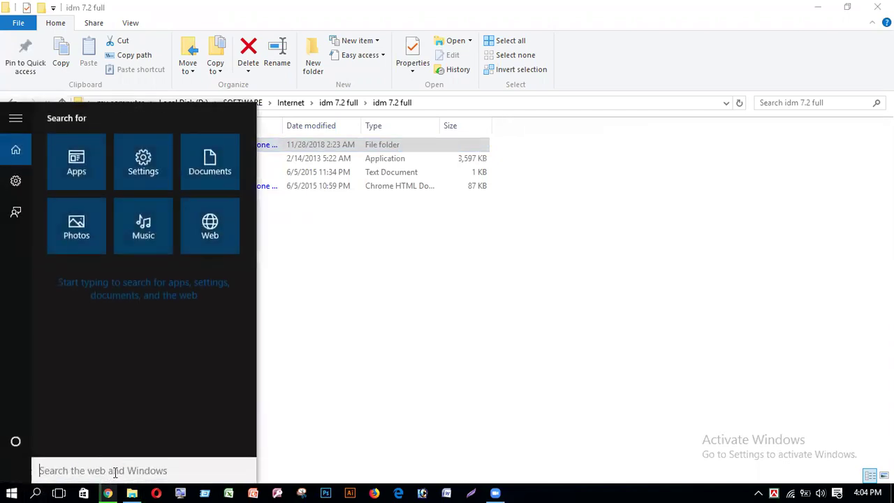
{"action": "type", "text": "inter"}
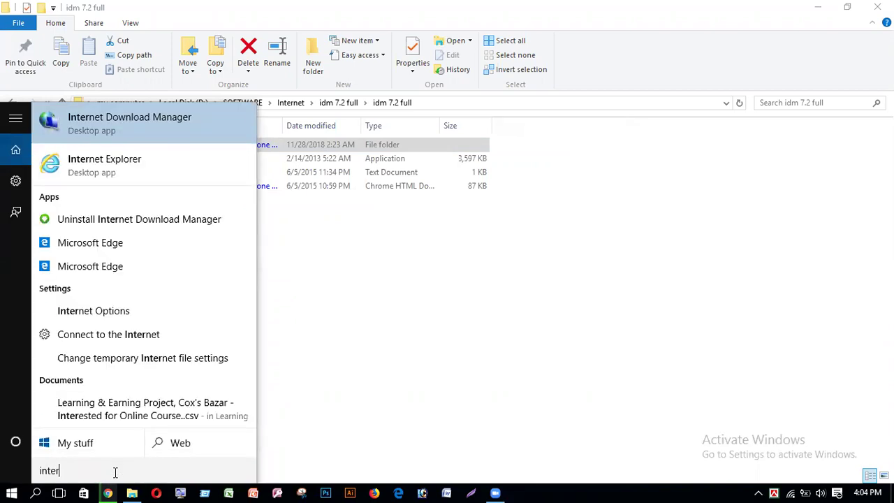
{"action": "left_click", "coordinate": [125, 136]}
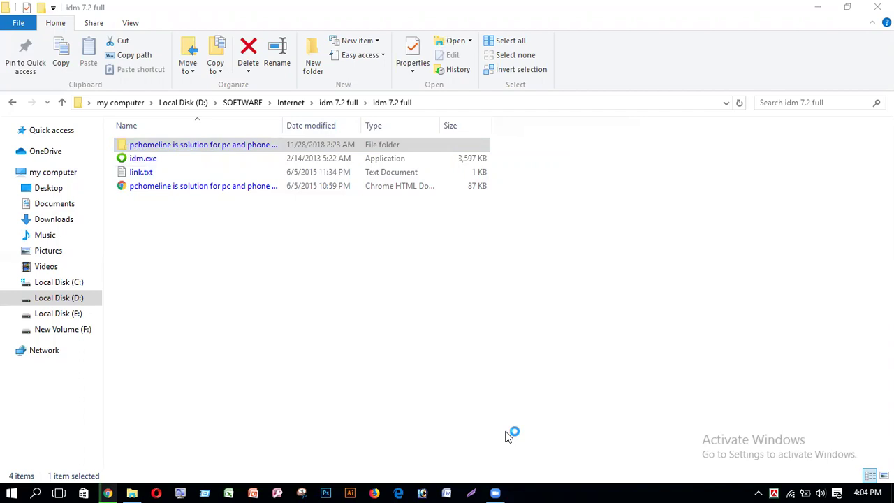
- Bring Chrome's Downloads page in front of File Explorer
{"action": "mouse_move", "coordinate": [495, 492]}
{"action": "left_click", "coordinate": [356, 234]}
{"action": "mouse_move", "coordinate": [114, 488]}
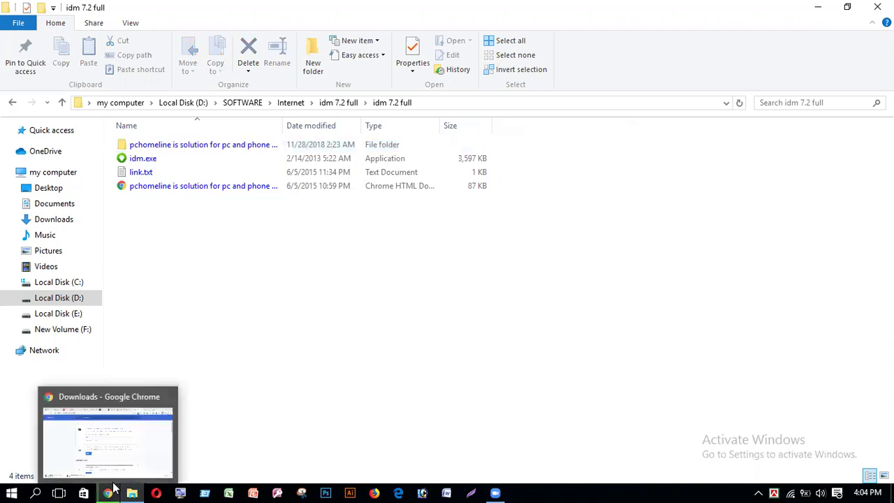
{"action": "left_click", "coordinate": [120, 444]}
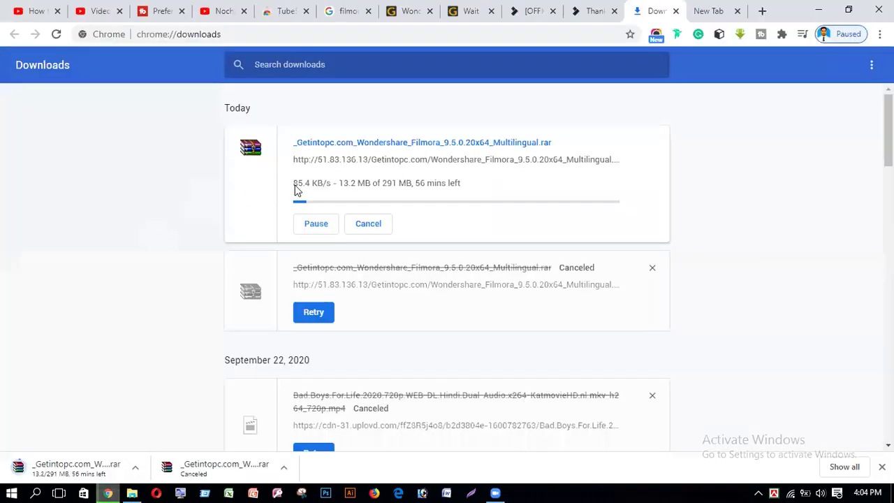
- Pause Chrome's Filmora RAR download at 13.4 MB and acknowledge IDM's Firefox integration message
{"action": "left_click", "coordinate": [317, 223]}
{"action": "right_click", "coordinate": [352, 160]}
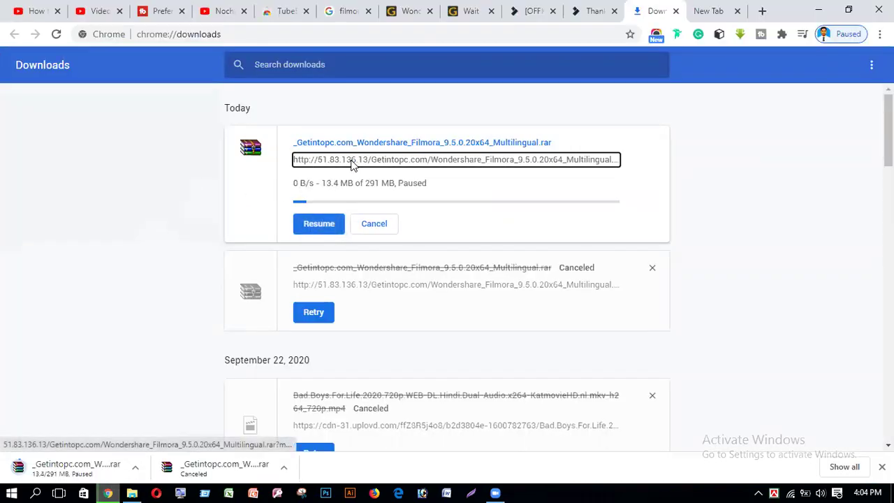
{"action": "left_click", "coordinate": [758, 492]}
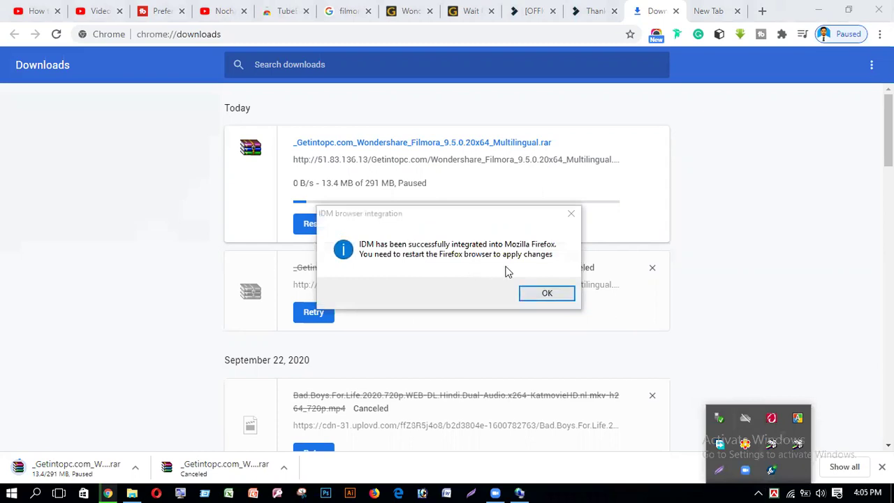
{"action": "left_click", "coordinate": [535, 298]}
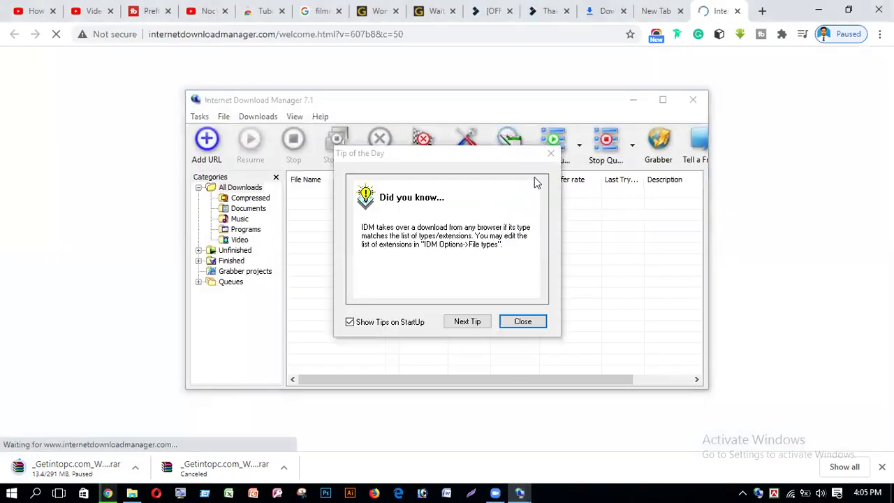
- Add the Filmora download address to IDM and cancel Chrome's paused Filmora download
{"action": "left_click", "coordinate": [550, 157]}
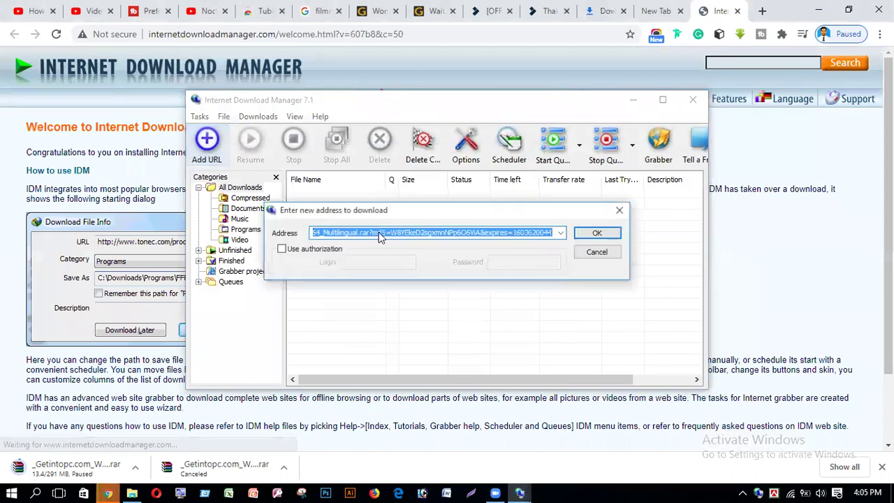
{"action": "left_click", "coordinate": [598, 233]}
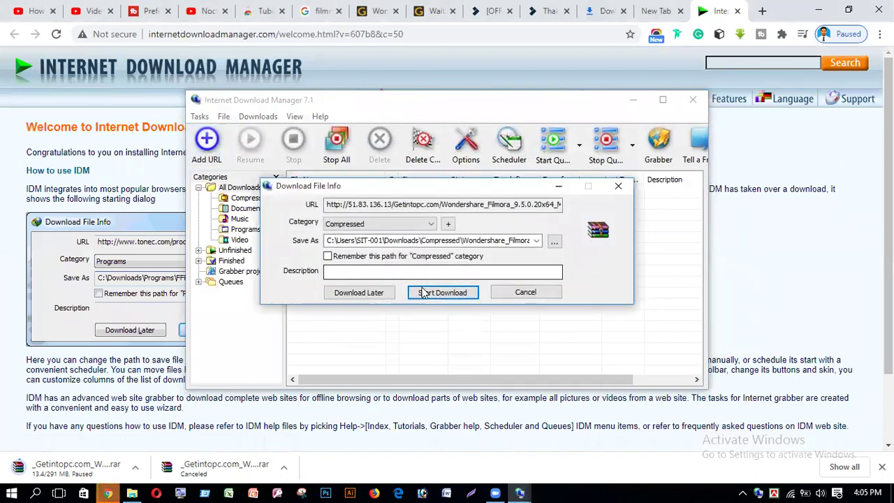
{"action": "left_click", "coordinate": [659, 10]}
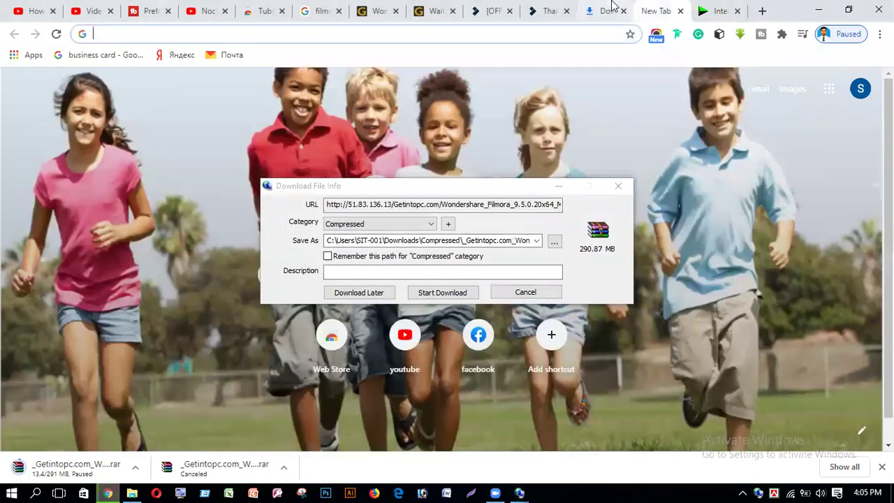
{"action": "left_click", "coordinate": [607, 10]}
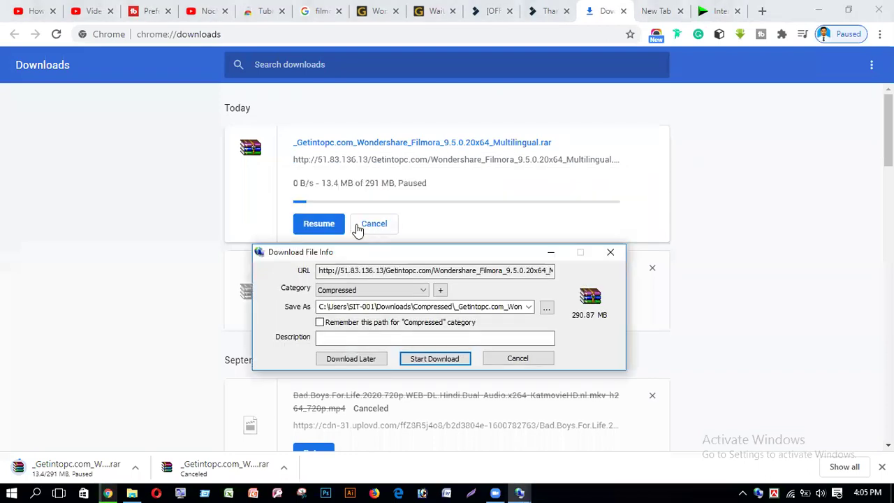
{"action": "left_click", "coordinate": [368, 223]}
- Start the Filmora RAR download in IDM, minimize its progress window, and return to the idm 7.2 full folder
{"action": "mouse_move", "coordinate": [519, 492]}
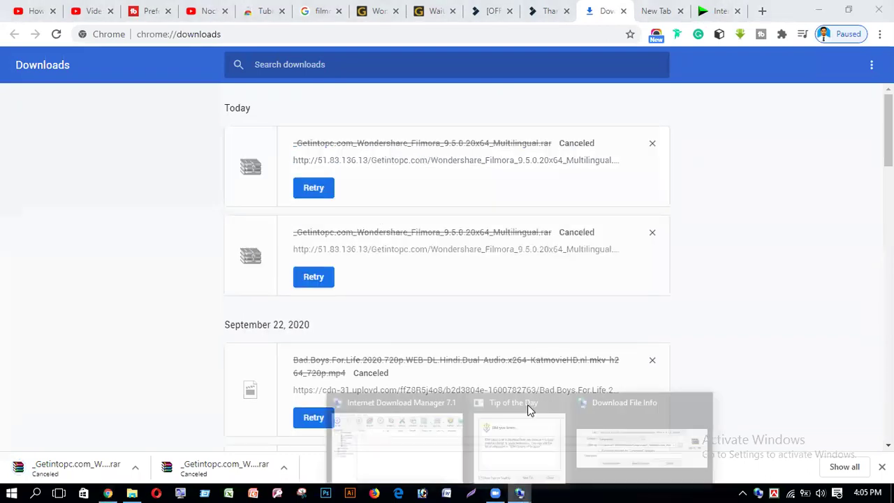
{"action": "left_click", "coordinate": [619, 416]}
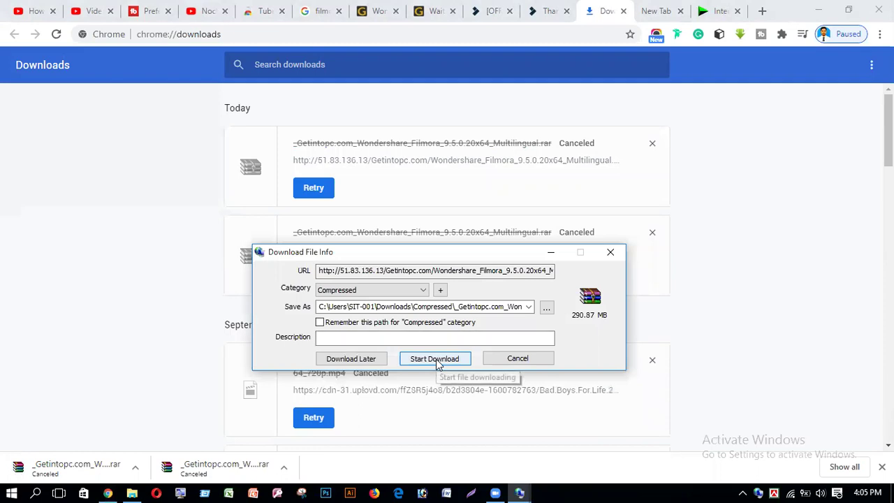
{"action": "left_click", "coordinate": [436, 358]}
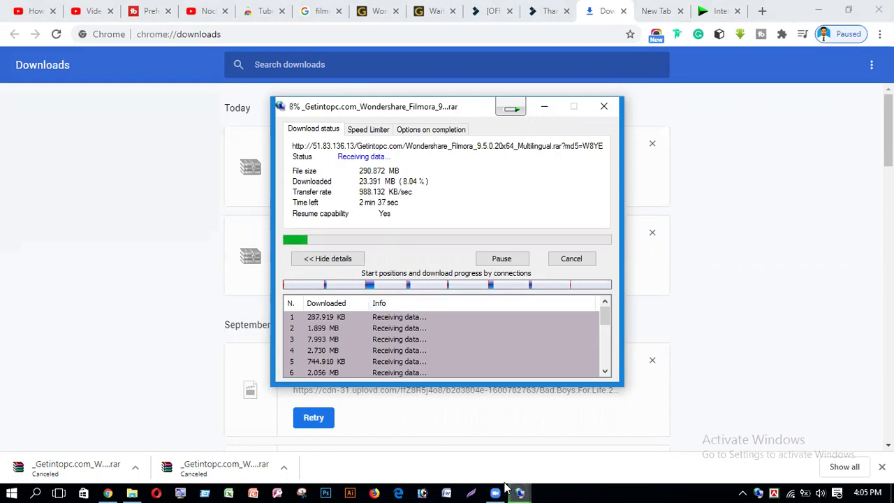
{"action": "left_click", "coordinate": [544, 107]}
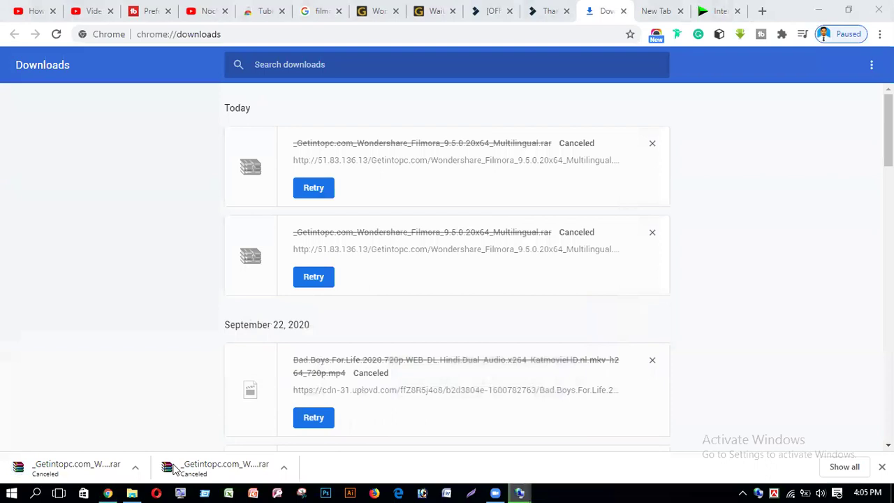
{"action": "left_click", "coordinate": [131, 493]}
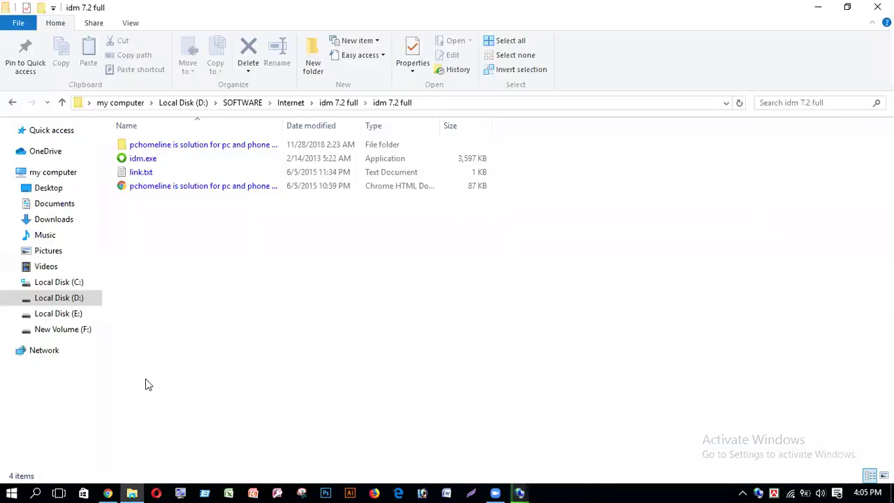
{"action": "left_click", "coordinate": [64, 103]}
- Close File Explorer and remove the canceled and old entries from Chrome's download list
{"action": "left_click", "coordinate": [878, 7]}
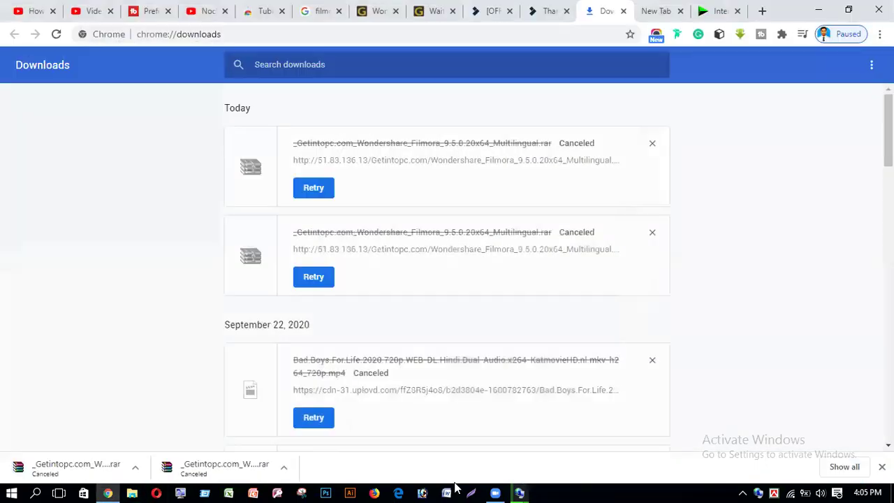
{"action": "left_click", "coordinate": [652, 145]}
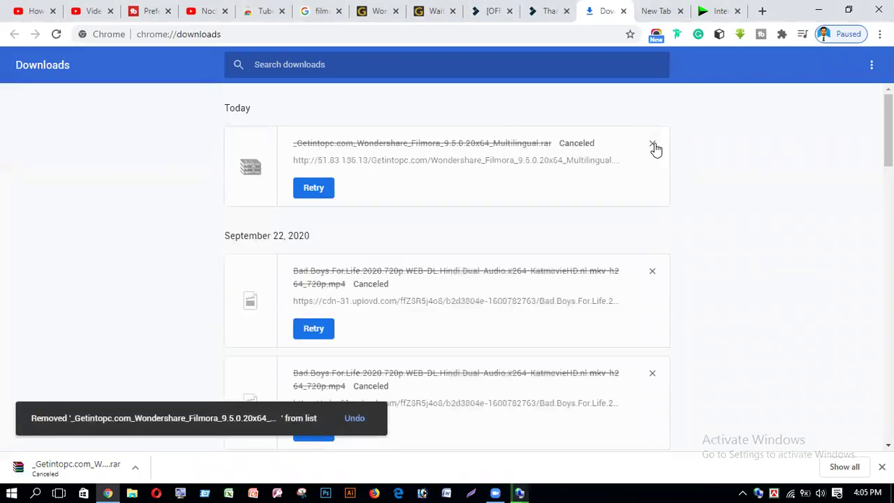
{"action": "left_click", "coordinate": [652, 145]}
{"action": "left_click", "coordinate": [652, 145]}
{"action": "left_click", "coordinate": [652, 145]}
{"action": "left_click", "coordinate": [652, 145]}
{"action": "left_click", "coordinate": [652, 145]}
{"action": "left_click", "coordinate": [652, 145]}
{"action": "left_click", "coordinate": [652, 145]}
{"action": "left_click", "coordinate": [653, 145]}
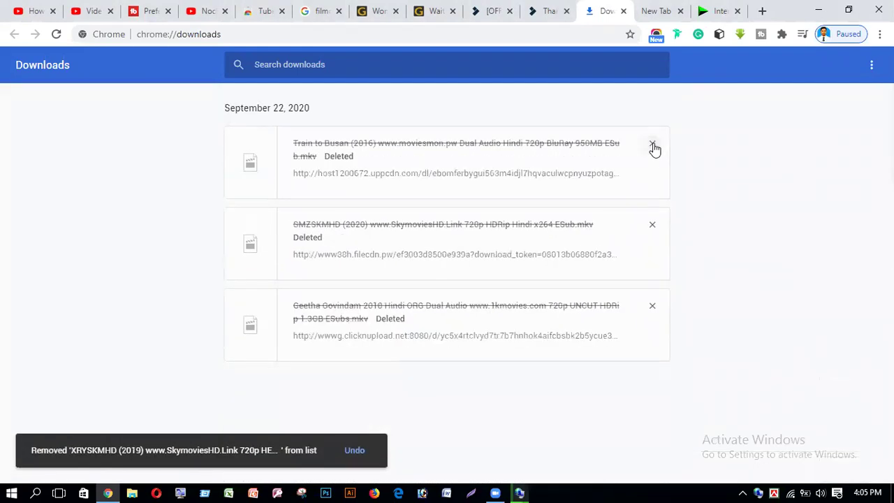
{"action": "left_click", "coordinate": [652, 145]}
{"action": "left_click", "coordinate": [652, 145]}
{"action": "left_click", "coordinate": [652, 145]}
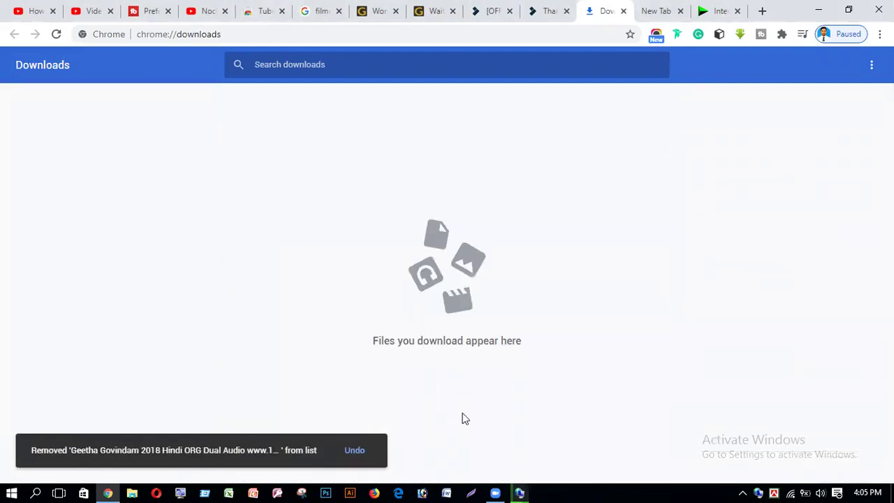
- Return to the Filmora website tab, scroll to the top, and show the Filmora Products menu
{"action": "mouse_move", "coordinate": [527, 488]}
{"action": "left_click", "coordinate": [622, 429]}
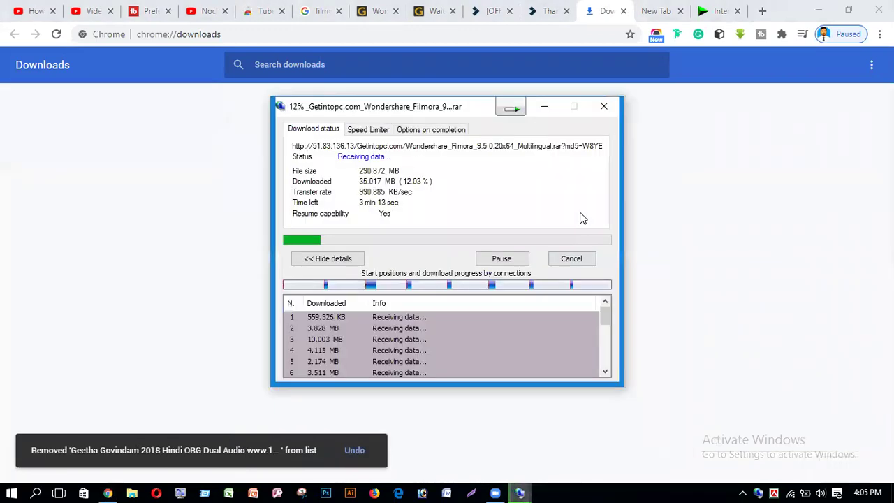
{"action": "left_click", "coordinate": [493, 8]}
{"action": "scroll", "coordinate": [359, 156], "scroll_direction": "up", "scroll_amount": 1}
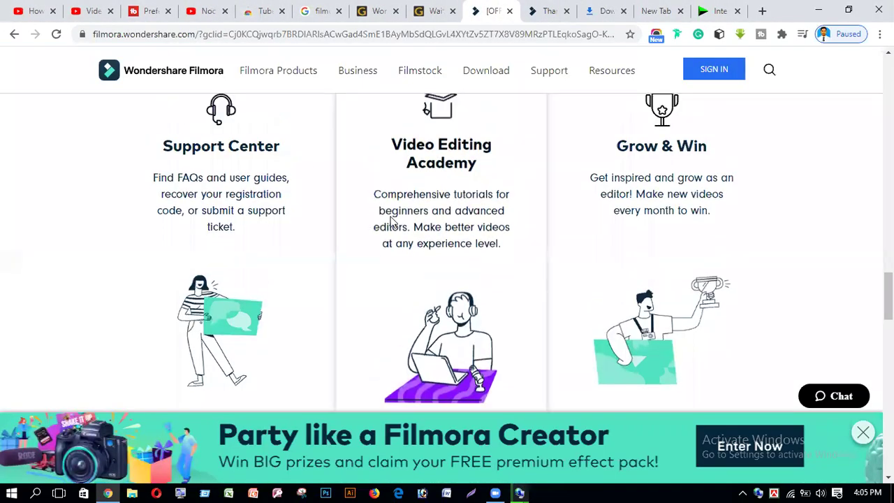
{"action": "scroll", "coordinate": [392, 225], "scroll_direction": "up", "scroll_amount": 4}
{"action": "scroll", "coordinate": [395, 222], "scroll_direction": "up", "scroll_amount": 5}
{"action": "scroll", "coordinate": [398, 220], "scroll_direction": "up", "scroll_amount": 5}
{"action": "scroll", "coordinate": [398, 220], "scroll_direction": "up", "scroll_amount": 5}
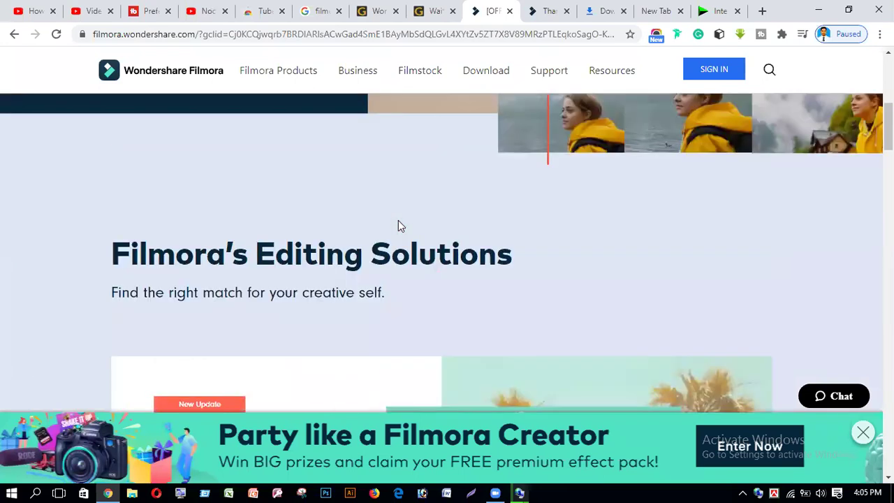
{"action": "scroll", "coordinate": [384, 220], "scroll_direction": "up", "scroll_amount": 5}
{"action": "scroll", "coordinate": [381, 219], "scroll_direction": "up", "scroll_amount": 2}
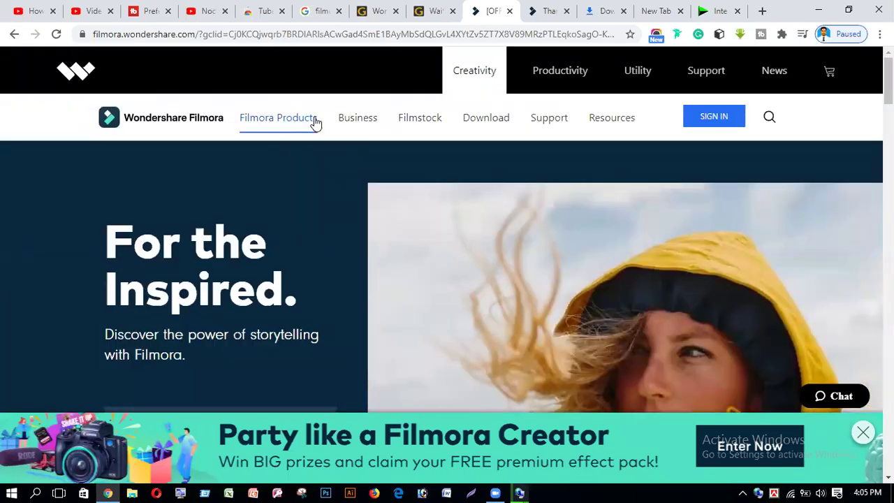
{"action": "mouse_move", "coordinate": [293, 124]}
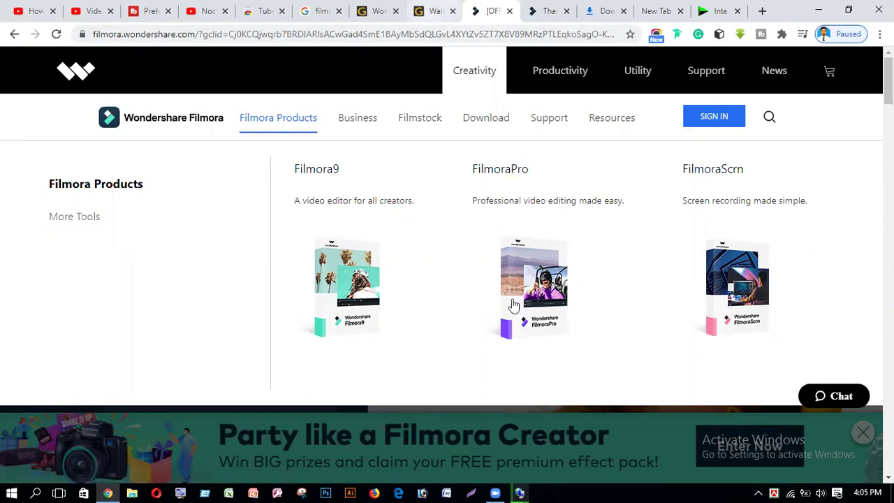
- Close the getintopc Wait for Resource tab and scroll up the getintopc page
{"action": "left_click", "coordinate": [425, 14]}
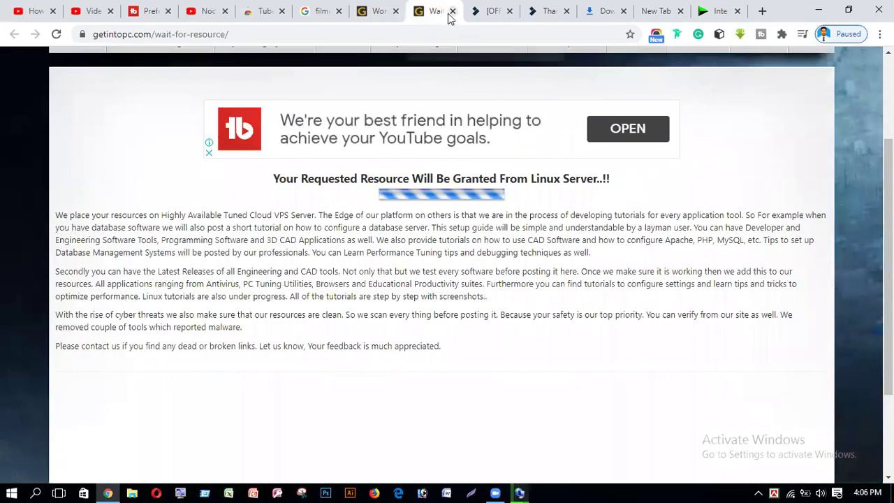
{"action": "left_click", "coordinate": [450, 12]}
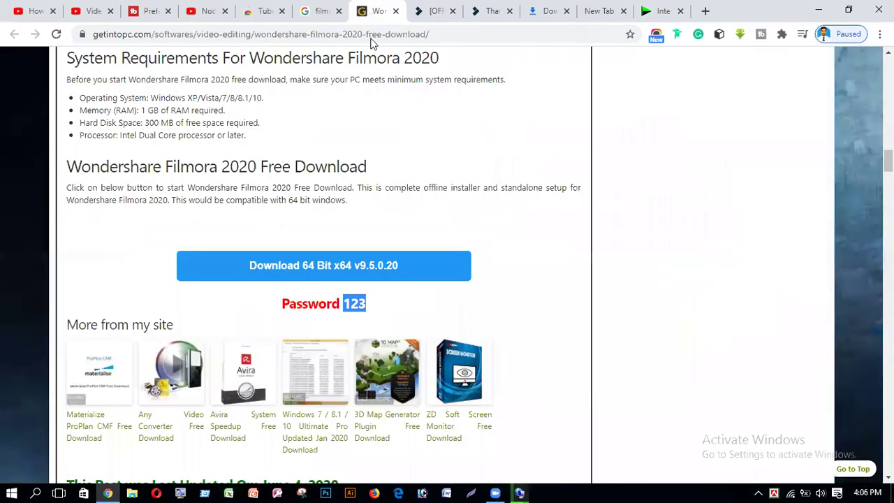
{"action": "scroll", "coordinate": [250, 215], "scroll_direction": "up", "scroll_amount": 5}
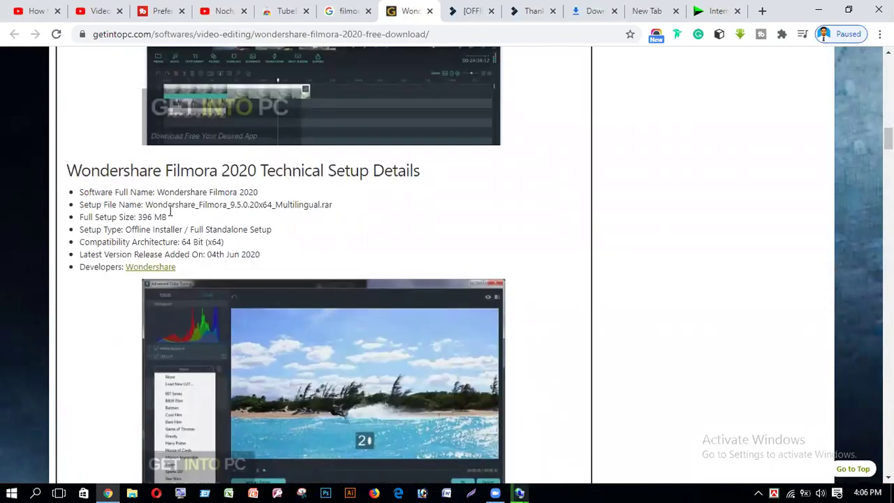
{"action": "scroll", "coordinate": [217, 208], "scroll_direction": "up", "scroll_amount": 4}
{"action": "scroll", "coordinate": [229, 209], "scroll_direction": "up", "scroll_amount": 2}
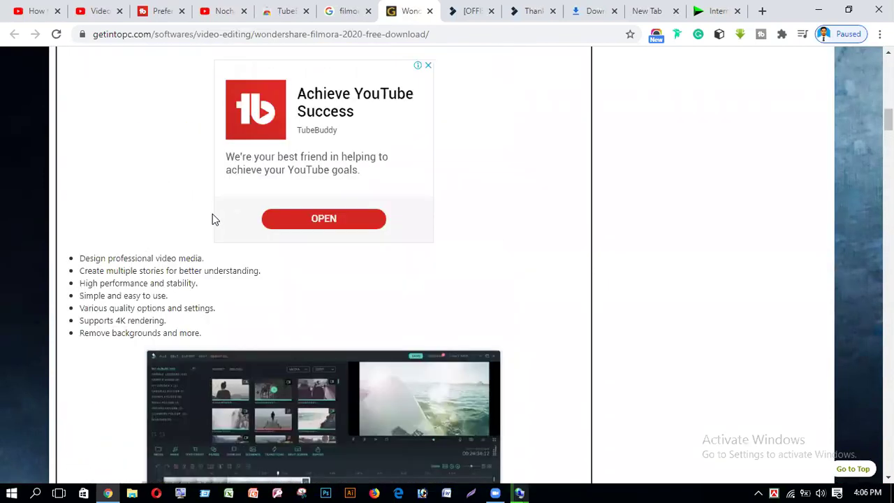
- Highlight the Filmora feature bullets, including the 4K rendering and Remove backgrounds lines
{"action": "left_click_drag", "start_coordinate": [79, 258], "coordinate": [183, 279]}
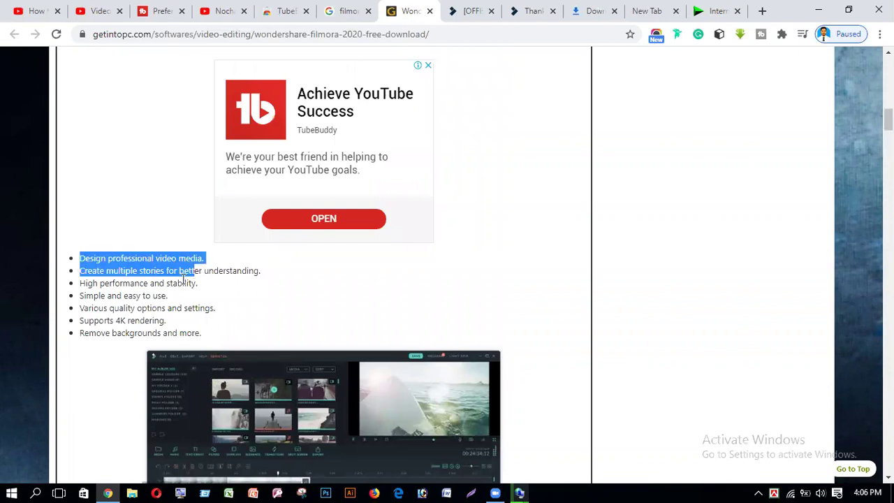
{"action": "left_click_drag", "start_coordinate": [107, 272], "coordinate": [244, 277]}
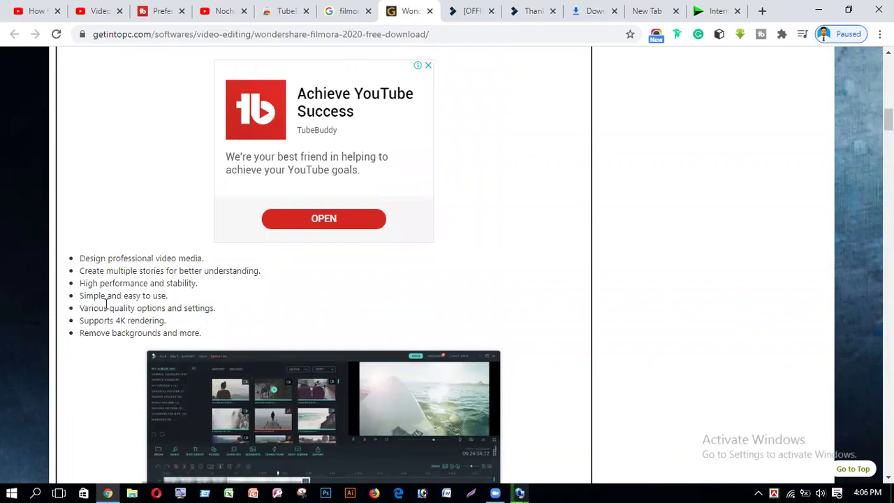
{"action": "triple_click", "coordinate": [89, 321]}
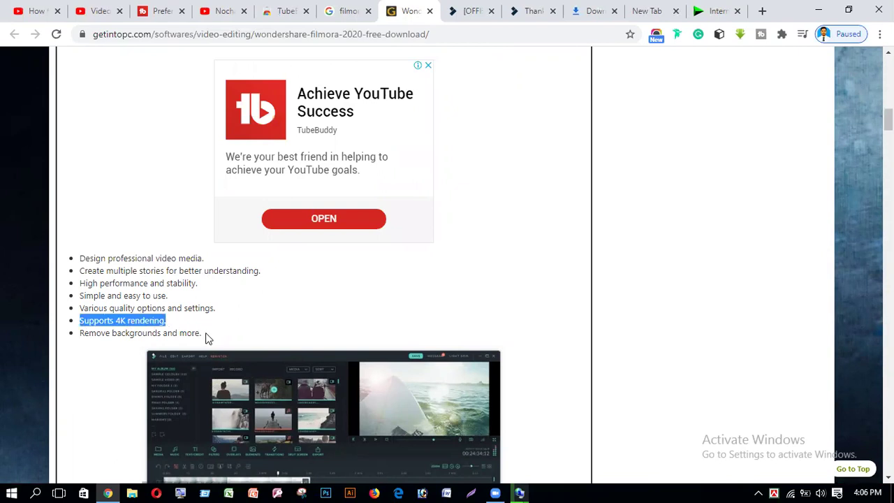
{"action": "left_click", "coordinate": [143, 334]}
{"action": "left_click_drag", "start_coordinate": [83, 332], "coordinate": [200, 336]}
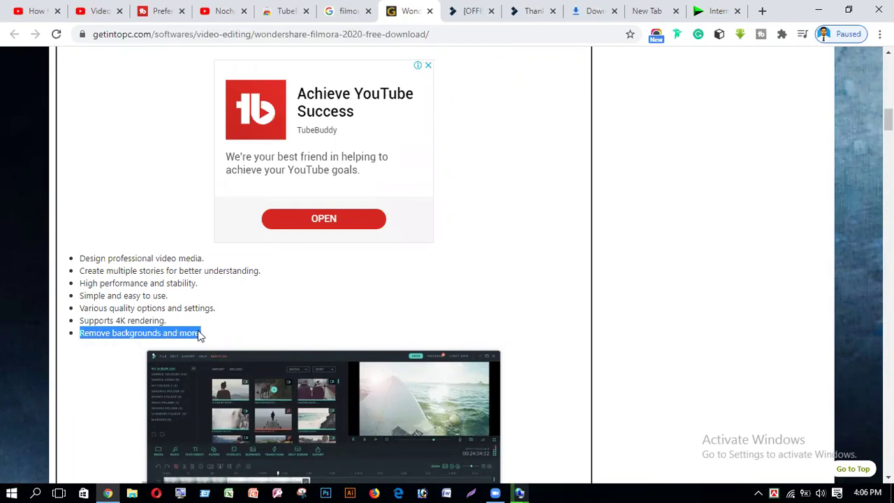
{"action": "left_click", "coordinate": [164, 334]}
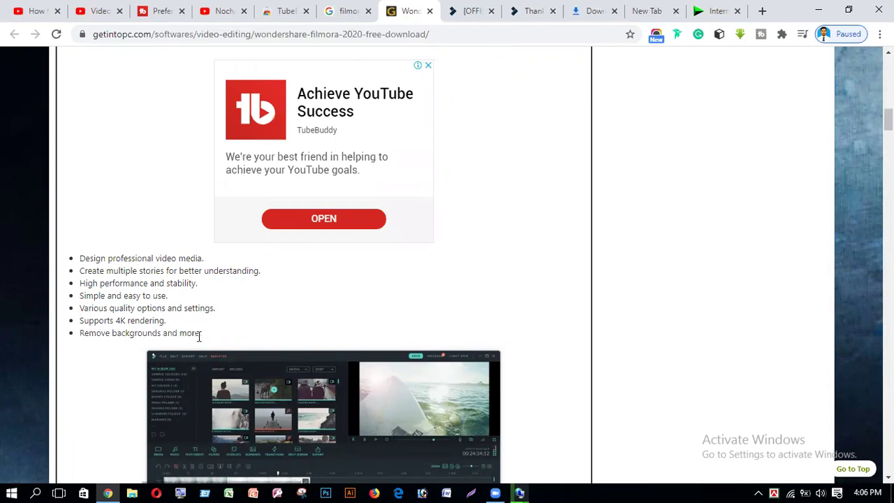
{"action": "left_click_drag", "start_coordinate": [94, 344], "coordinate": [85, 334]}
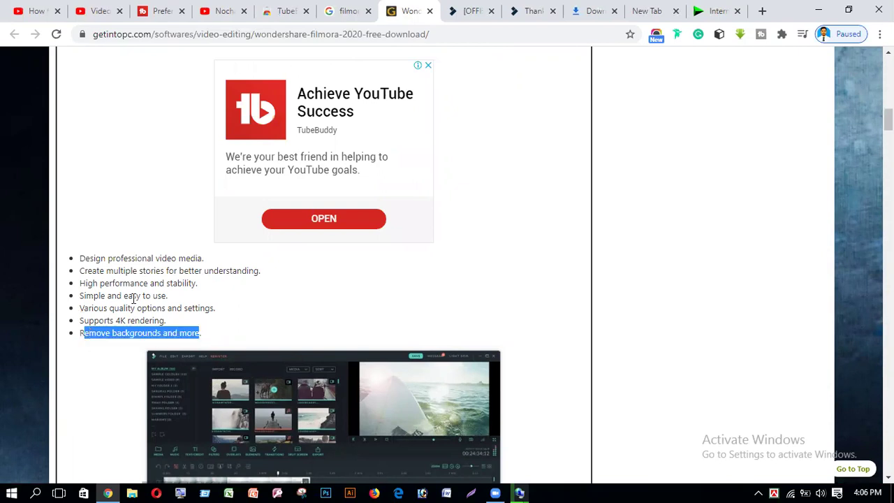
- Scroll up and close the official Filmora site tab
{"action": "scroll", "coordinate": [136, 294], "scroll_direction": "up", "scroll_amount": 2}
{"action": "scroll", "coordinate": [149, 291], "scroll_direction": "up", "scroll_amount": 2}
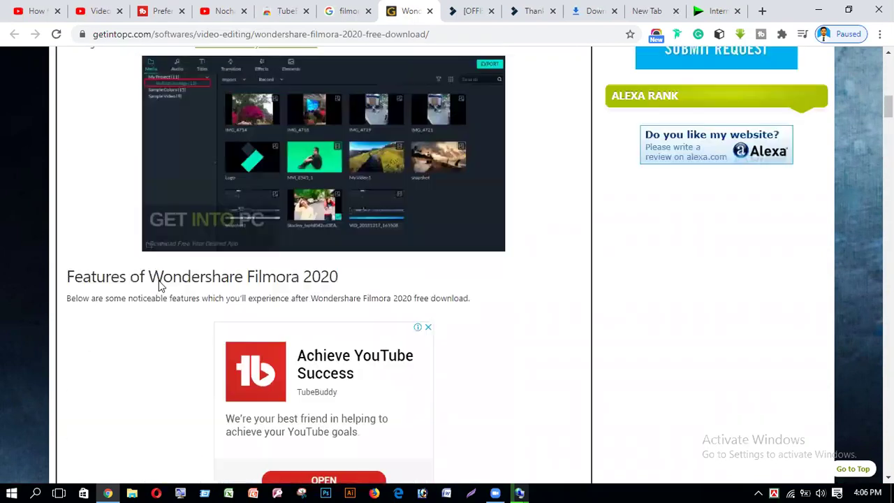
{"action": "scroll", "coordinate": [158, 286], "scroll_direction": "up", "scroll_amount": 3}
{"action": "scroll", "coordinate": [212, 272], "scroll_direction": "up", "scroll_amount": 1}
{"action": "scroll", "coordinate": [279, 209], "scroll_direction": "up", "scroll_amount": 3}
{"action": "scroll", "coordinate": [451, 88], "scroll_direction": "up", "scroll_amount": 2}
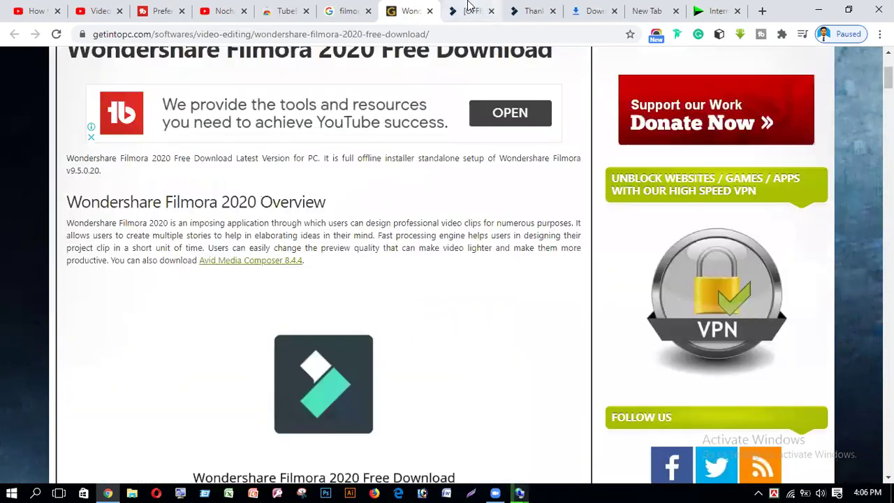
{"action": "left_click", "coordinate": [477, 11]}
{"action": "left_click", "coordinate": [491, 11]}
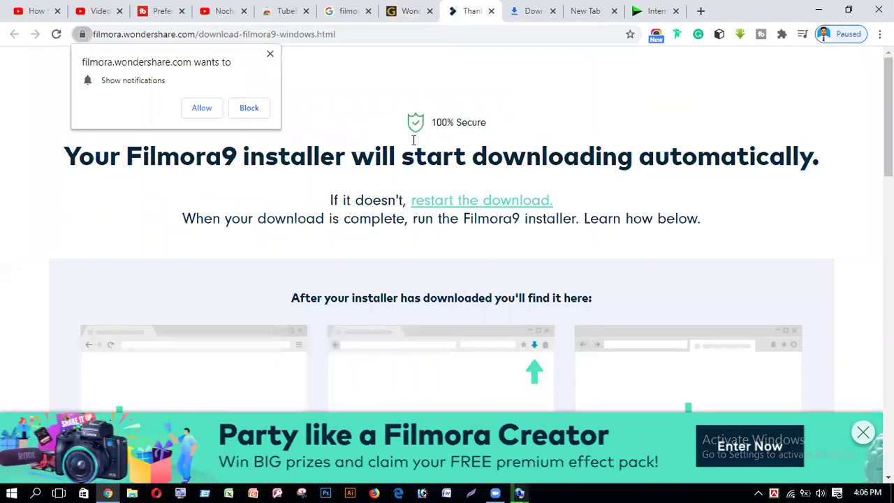
- Dismiss the site's notification request and close IDM's Tip of the Day
{"action": "left_click", "coordinate": [271, 55]}
{"action": "scroll", "coordinate": [187, 293], "scroll_direction": "down", "scroll_amount": 3}
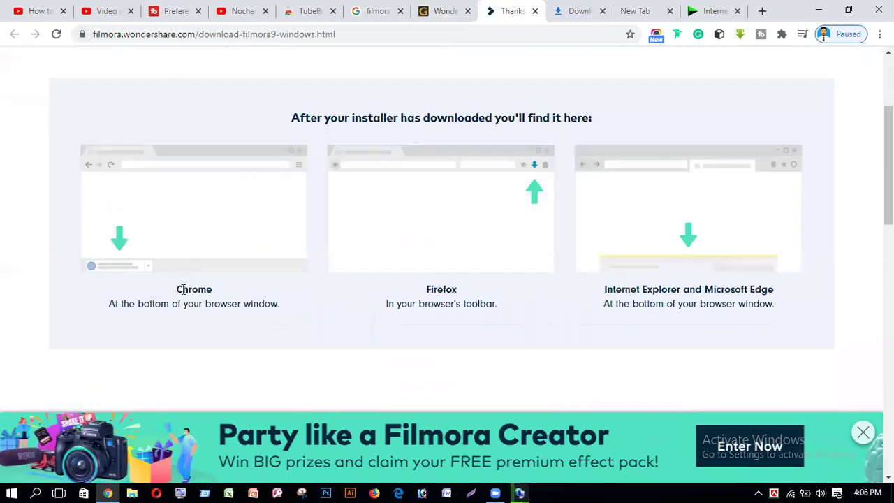
{"action": "scroll", "coordinate": [187, 297], "scroll_direction": "down", "scroll_amount": 6}
{"action": "scroll", "coordinate": [206, 262], "scroll_direction": "down", "scroll_amount": 7}
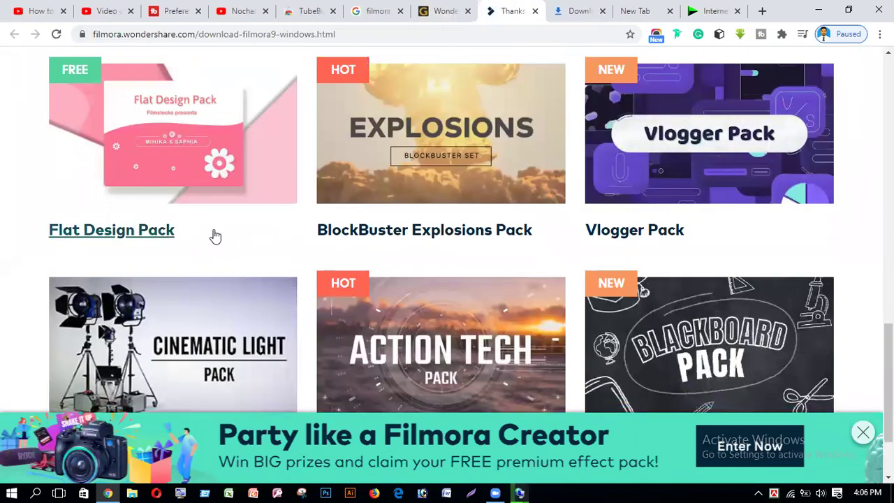
{"action": "scroll", "coordinate": [217, 230], "scroll_direction": "down", "scroll_amount": 2}
{"action": "left_click", "coordinate": [520, 493]}
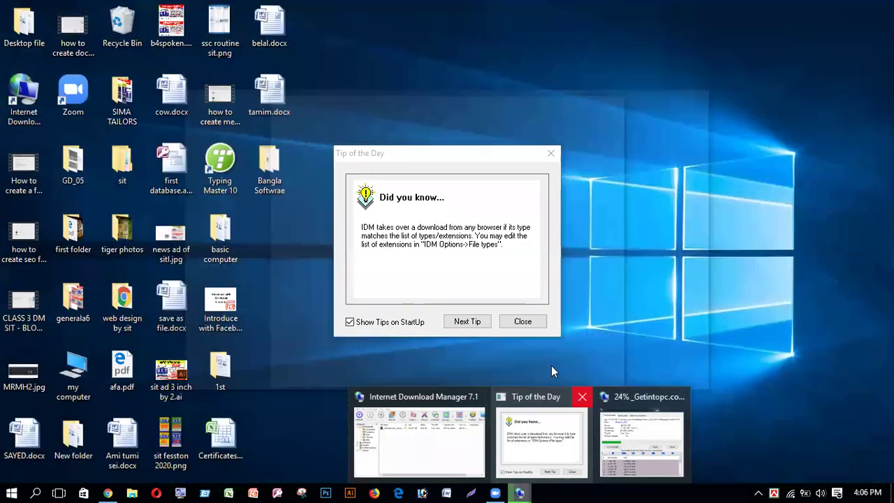
{"action": "left_click", "coordinate": [581, 396]}
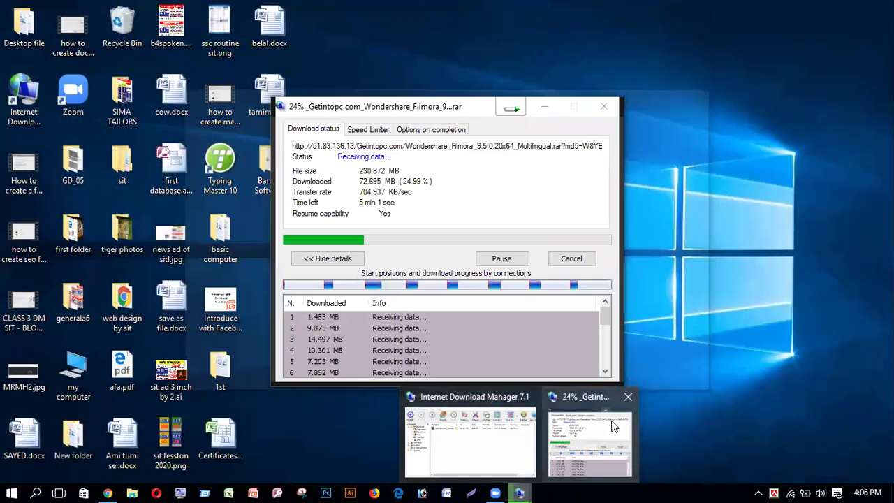
{"action": "left_click", "coordinate": [590, 443]}
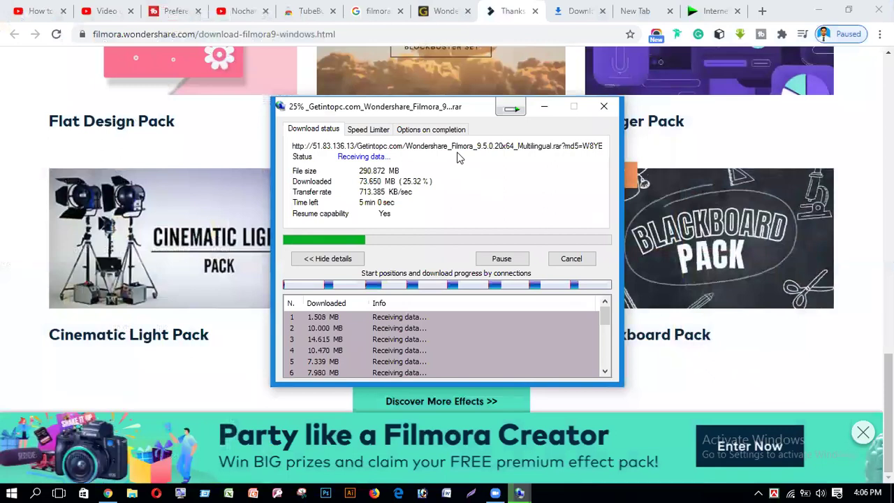
- Close Chrome's Downloads, New Tab and IDM welcome tabs, returning to the getintopc Filmora 2020 page
{"action": "left_click", "coordinate": [577, 10]}
{"action": "left_click", "coordinate": [602, 10]}
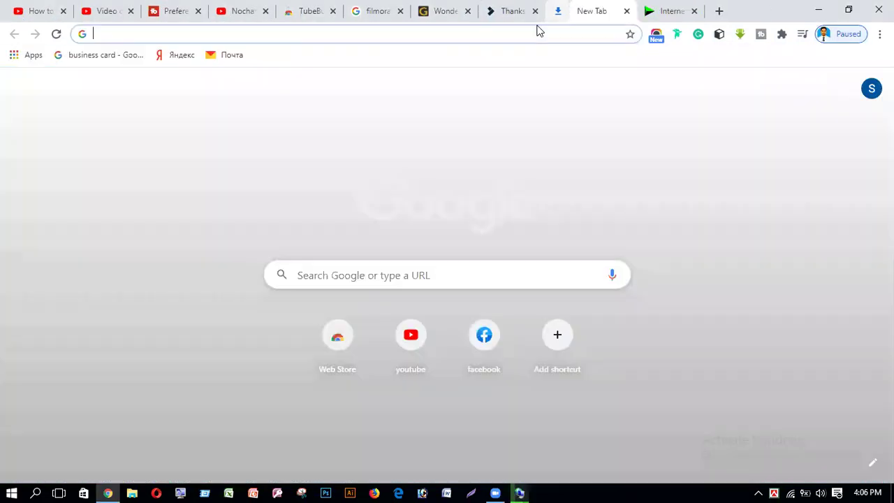
{"action": "left_click", "coordinate": [602, 11]}
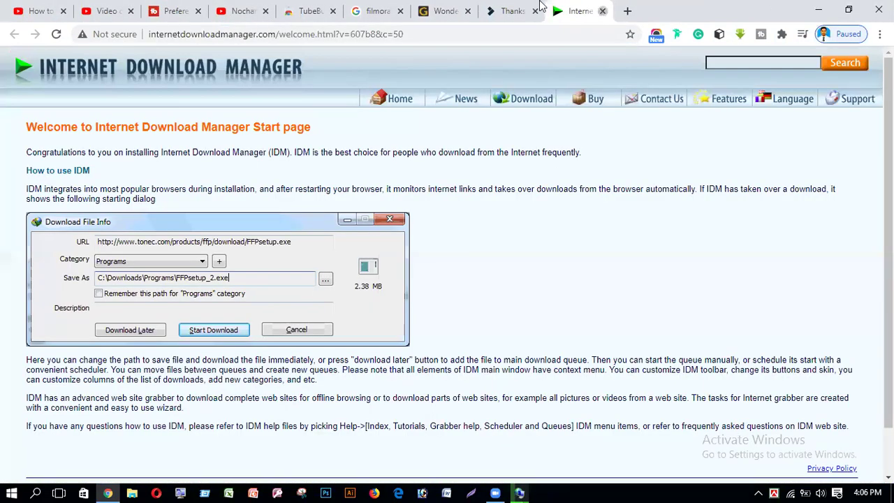
{"action": "key", "text": "ctrl+w"}
{"action": "left_click", "coordinate": [479, 7]}
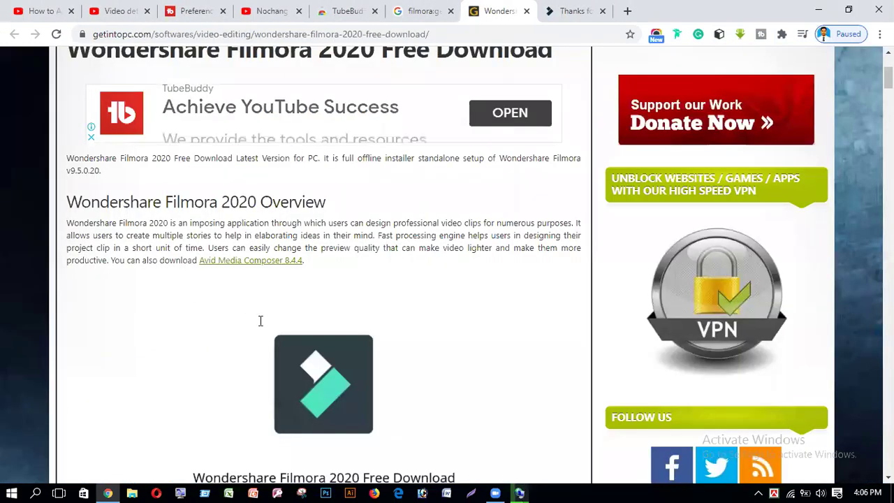
- Scroll the getintopc Filmora 2020 page down to its download button
{"action": "scroll", "coordinate": [259, 319], "scroll_direction": "down", "scroll_amount": 5}
{"action": "scroll", "coordinate": [263, 340], "scroll_direction": "down", "scroll_amount": 5}
{"action": "scroll", "coordinate": [265, 342], "scroll_direction": "down", "scroll_amount": 5}
{"action": "scroll", "coordinate": [269, 339], "scroll_direction": "down", "scroll_amount": 1}
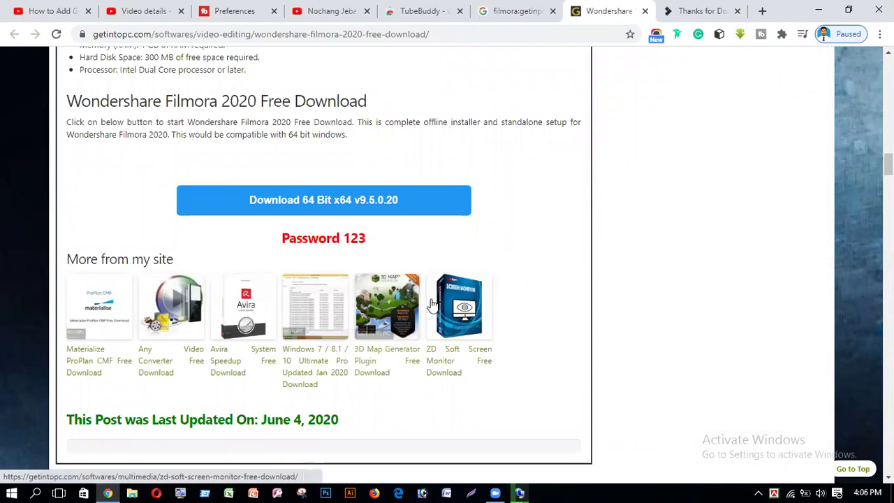
{"action": "left_click", "coordinate": [525, 488]}
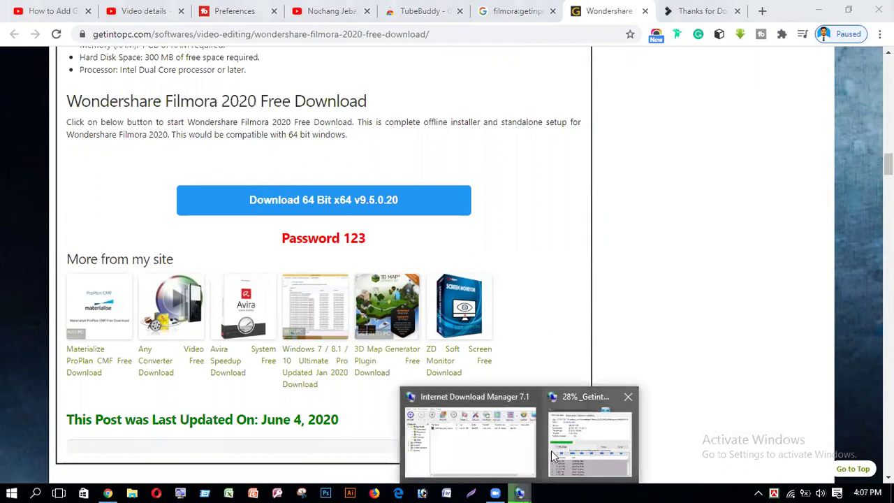
- Turn on IDM's speed limiter for the Filmora RAR download with a 44 KB/sec maximum
{"action": "left_click", "coordinate": [572, 464]}
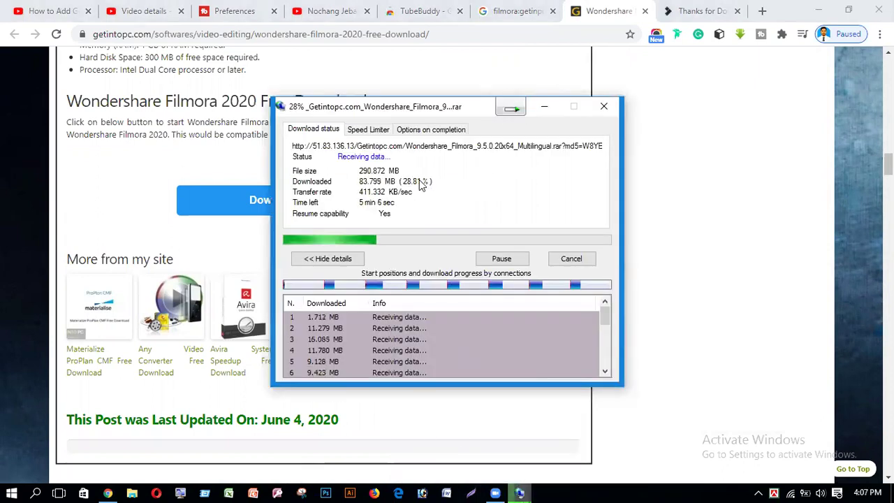
{"action": "left_click", "coordinate": [373, 129]}
{"action": "left_click", "coordinate": [297, 163]}
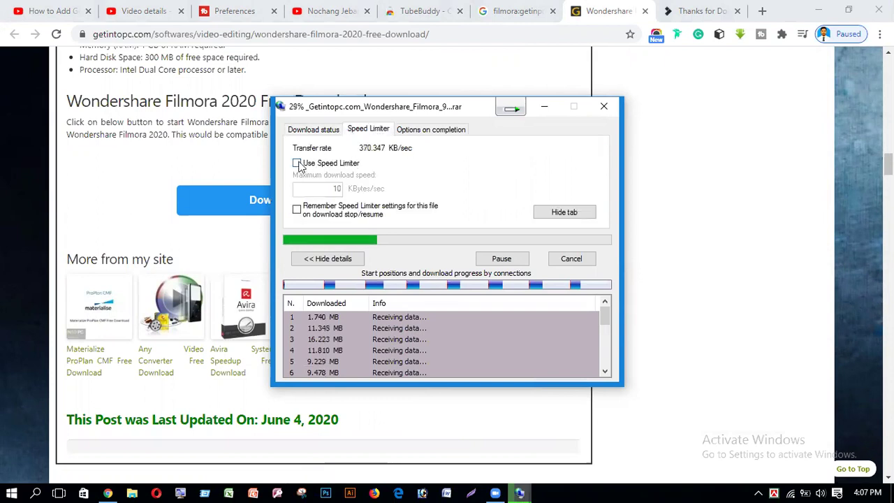
{"action": "double_click", "coordinate": [326, 190]}
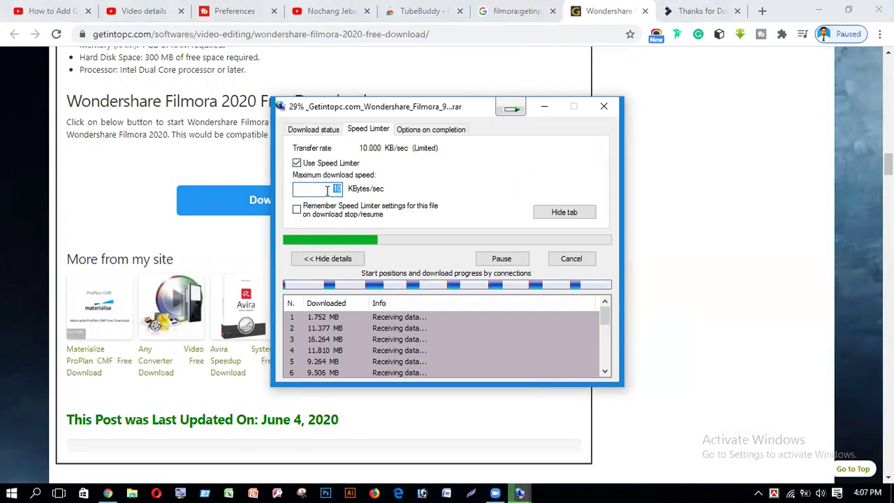
{"action": "type", "text": "4444"}
{"action": "left_click", "coordinate": [313, 131]}
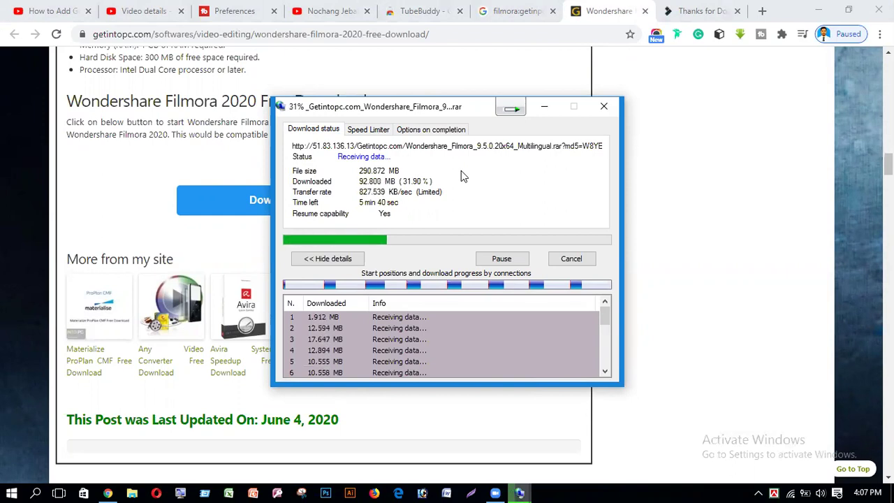
{"action": "left_click", "coordinate": [377, 133]}
- Go to the YouTube video tab and open the uploader's channel page showing its Channelytics stats
{"action": "left_click", "coordinate": [332, 11]}
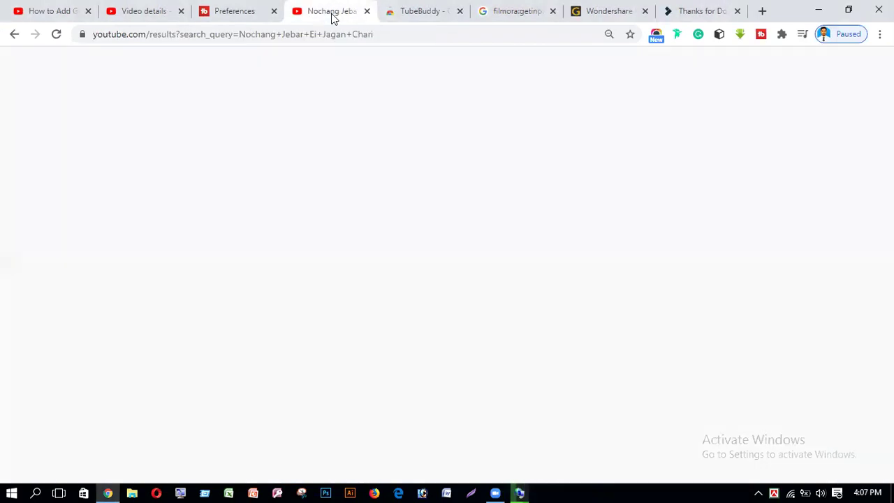
{"action": "left_click", "coordinate": [218, 11]}
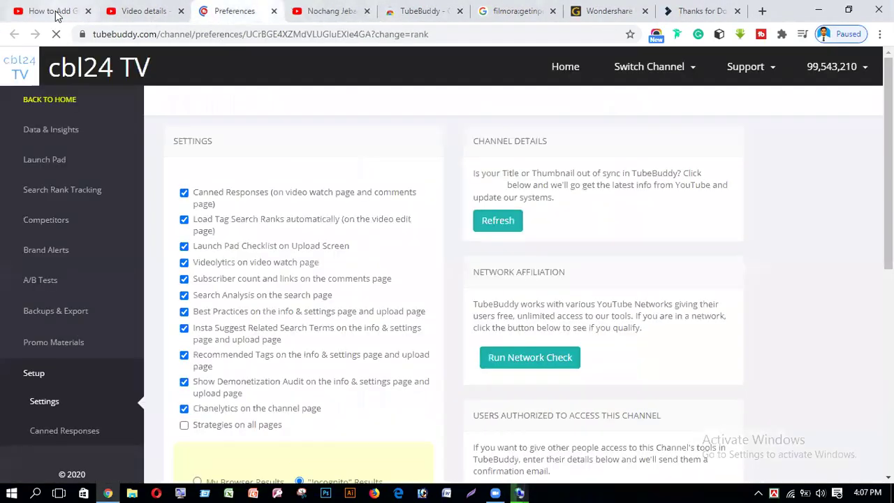
{"action": "left_click", "coordinate": [67, 11]}
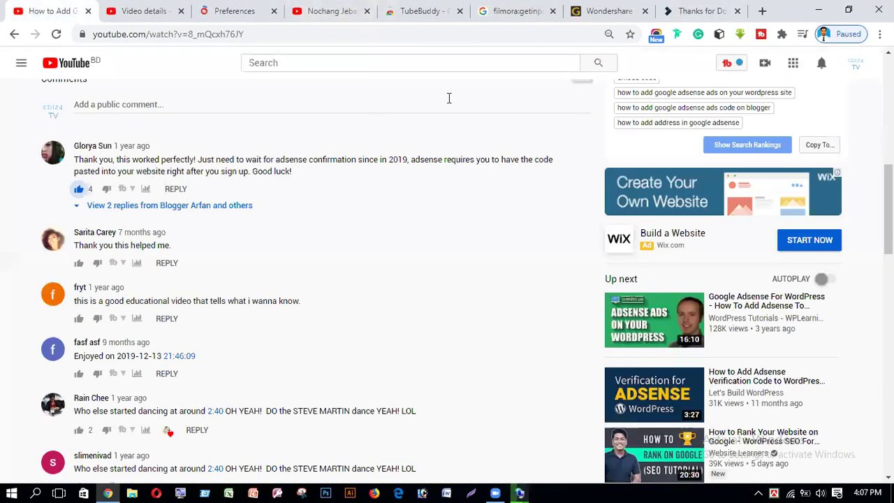
{"action": "scroll", "coordinate": [429, 172], "scroll_direction": "up", "scroll_amount": 8}
{"action": "scroll", "coordinate": [455, 202], "scroll_direction": "down", "scroll_amount": 1}
{"action": "scroll", "coordinate": [454, 249], "scroll_direction": "down", "scroll_amount": 2}
{"action": "scroll", "coordinate": [455, 249], "scroll_direction": "up", "scroll_amount": 3}
{"action": "scroll", "coordinate": [517, 199], "scroll_direction": "down", "scroll_amount": 1}
{"action": "scroll", "coordinate": [517, 199], "scroll_direction": "down", "scroll_amount": 3}
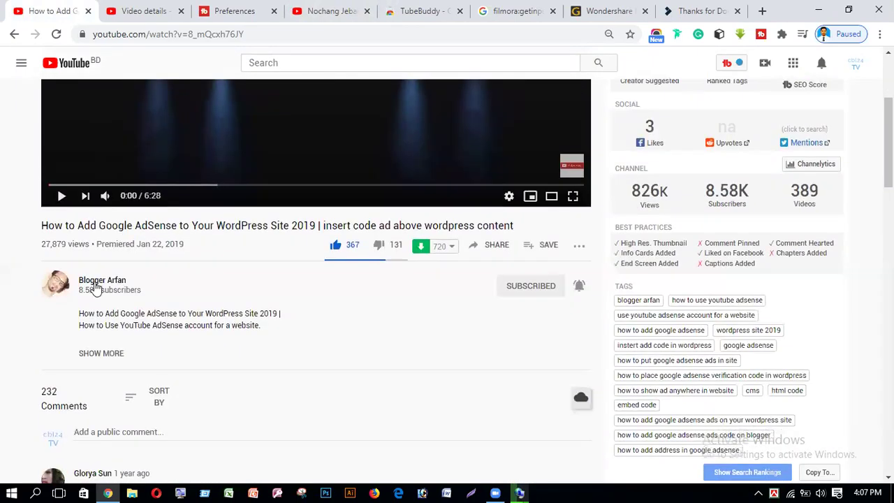
{"action": "left_click", "coordinate": [61, 283]}
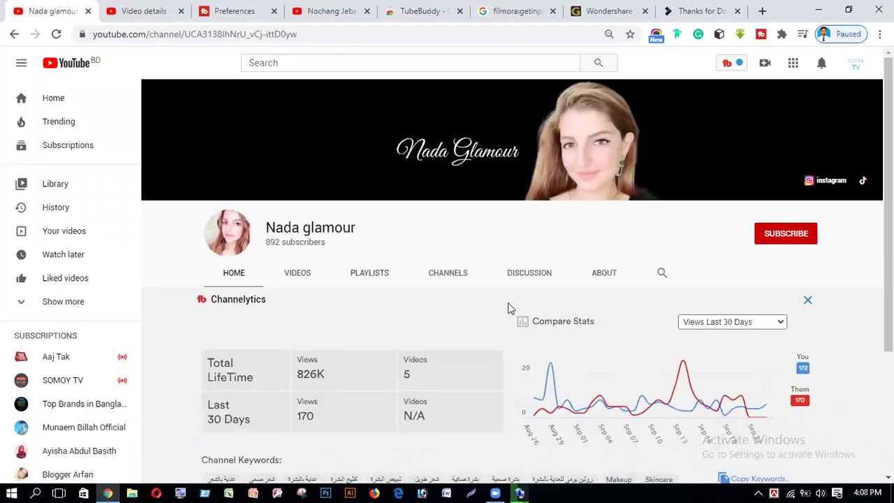
{"action": "scroll", "coordinate": [361, 270], "scroll_direction": "down", "scroll_amount": 2}
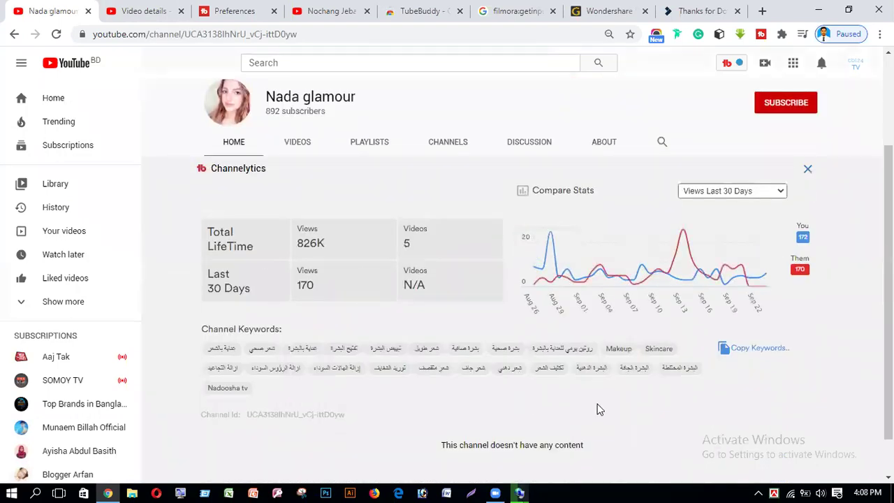
{"action": "scroll", "coordinate": [551, 265], "scroll_direction": "up", "scroll_amount": 2}
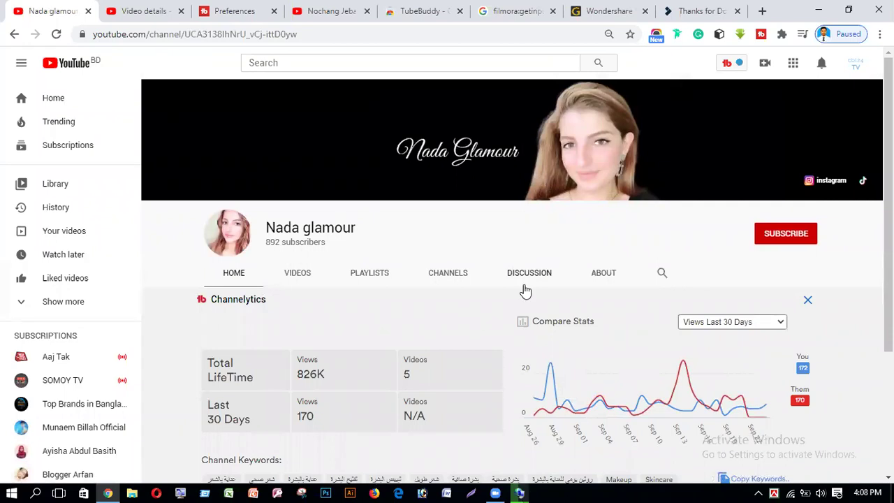
{"action": "scroll", "coordinate": [531, 286], "scroll_direction": "down", "scroll_amount": 3}
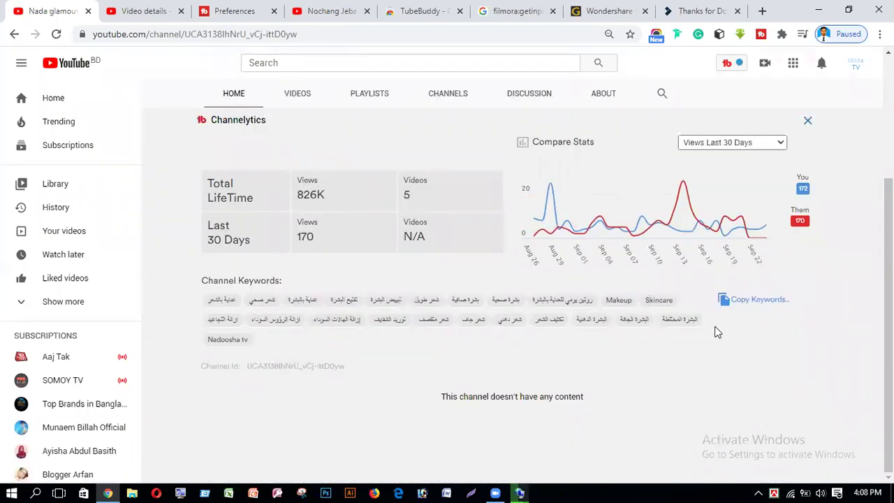
{"action": "scroll", "coordinate": [715, 331], "scroll_direction": "up", "scroll_amount": 3}
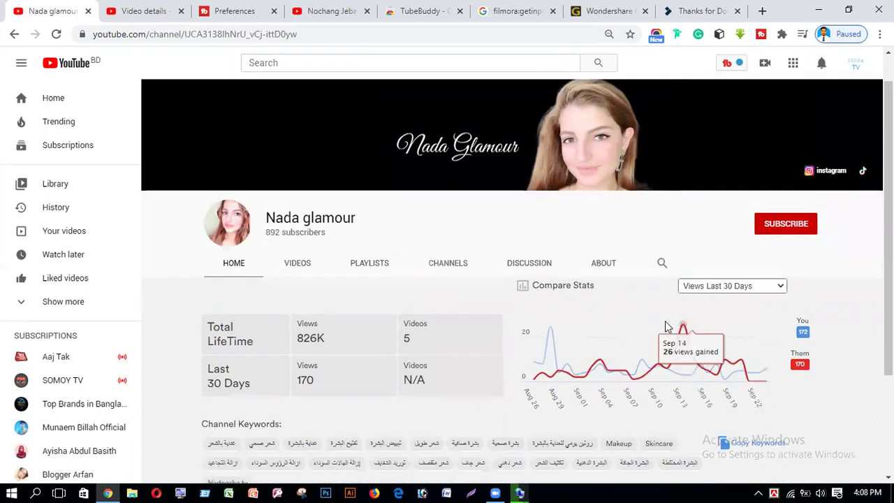
{"action": "scroll", "coordinate": [671, 315], "scroll_direction": "down", "scroll_amount": 2}
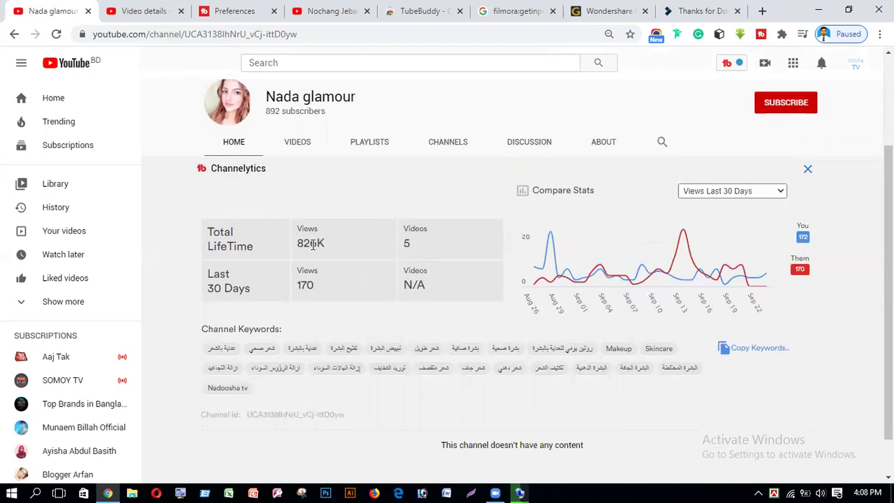
{"action": "left_click_drag", "start_coordinate": [214, 288], "coordinate": [207, 287]}
{"action": "left_click", "coordinate": [256, 240]}
{"action": "left_click_drag", "start_coordinate": [327, 243], "coordinate": [299, 242]}
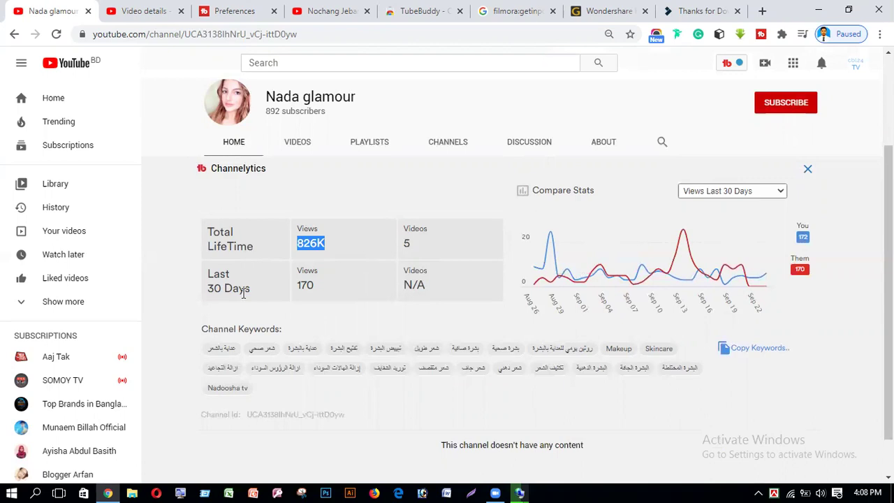
{"action": "left_click", "coordinate": [332, 277]}
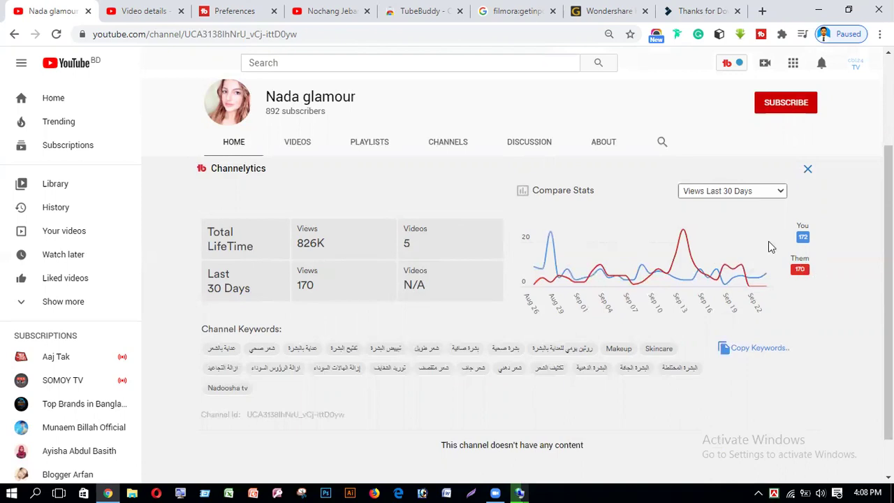
{"action": "double_click", "coordinate": [309, 286]}
{"action": "left_click_drag", "start_coordinate": [253, 289], "coordinate": [208, 288]}
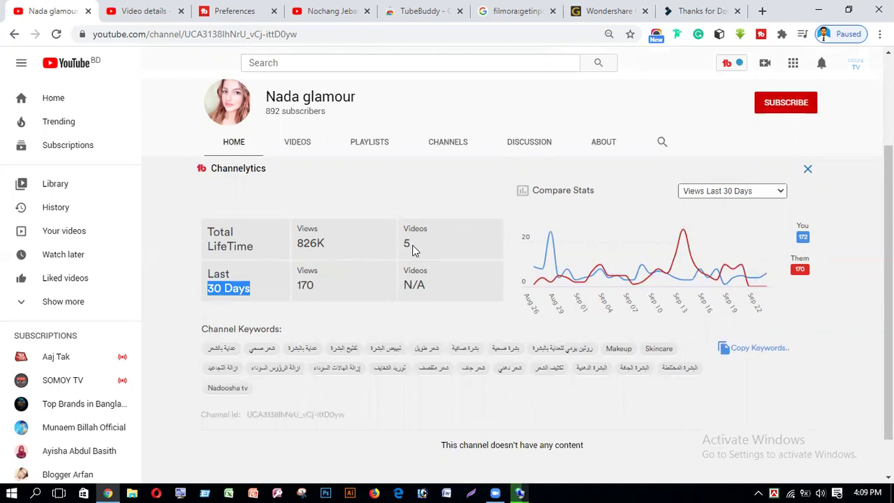
{"action": "left_click_drag", "start_coordinate": [412, 248], "coordinate": [401, 246]}
{"action": "left_click_drag", "start_coordinate": [333, 250], "coordinate": [300, 243]}
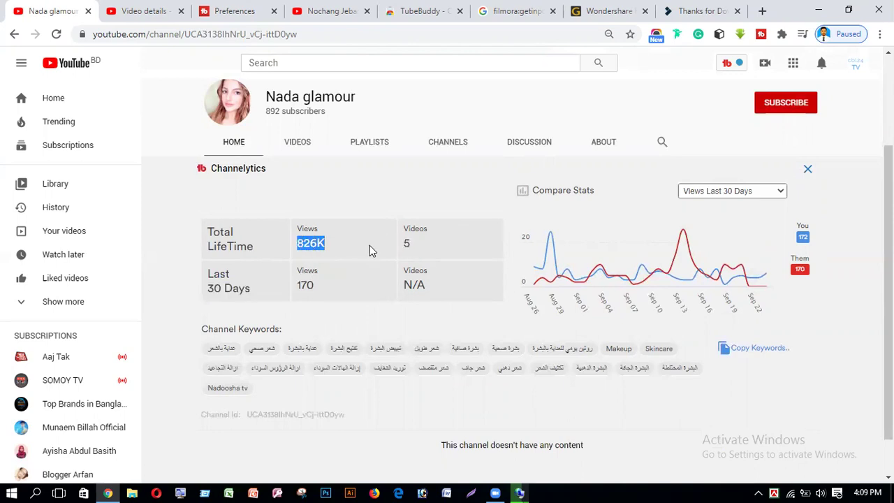
{"action": "scroll", "coordinate": [480, 288], "scroll_direction": "down", "scroll_amount": 1}
{"action": "scroll", "coordinate": [365, 124], "scroll_direction": "up", "scroll_amount": 3}
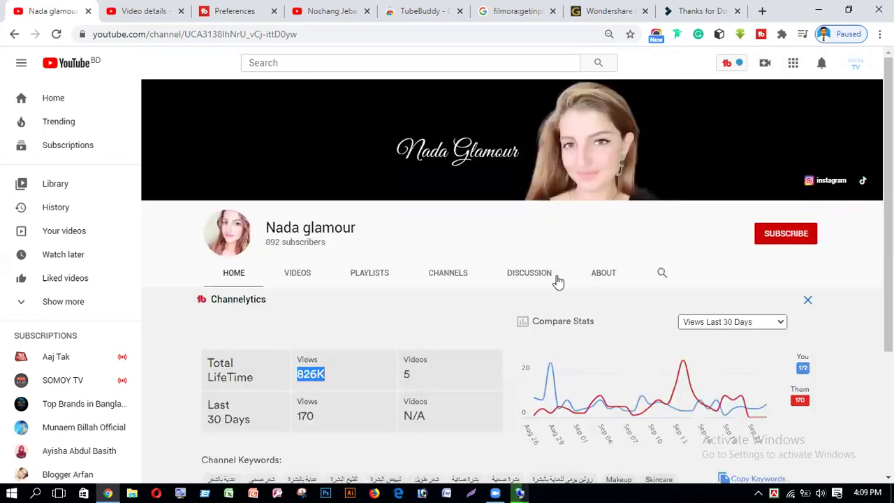
- Switch the Channelytics chart to Subscribers Last 30 Days
{"action": "left_click", "coordinate": [722, 322]}
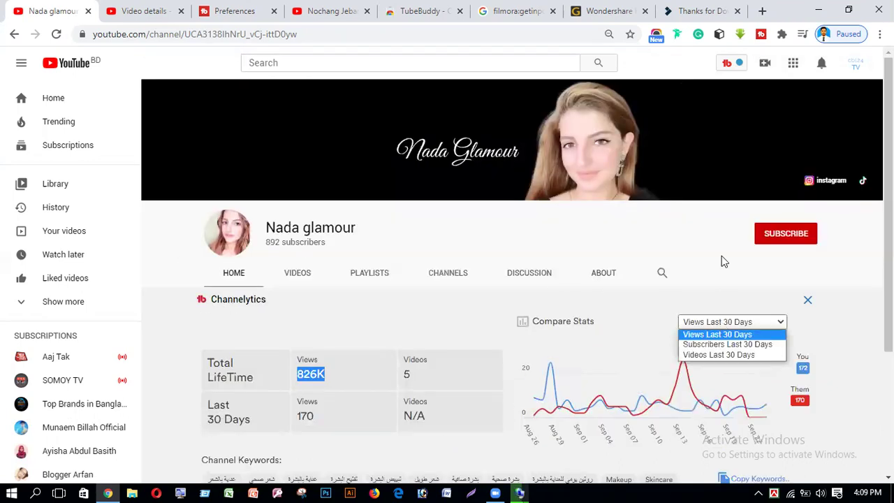
{"action": "left_click", "coordinate": [750, 345]}
{"action": "scroll", "coordinate": [743, 262], "scroll_direction": "down", "scroll_amount": 2}
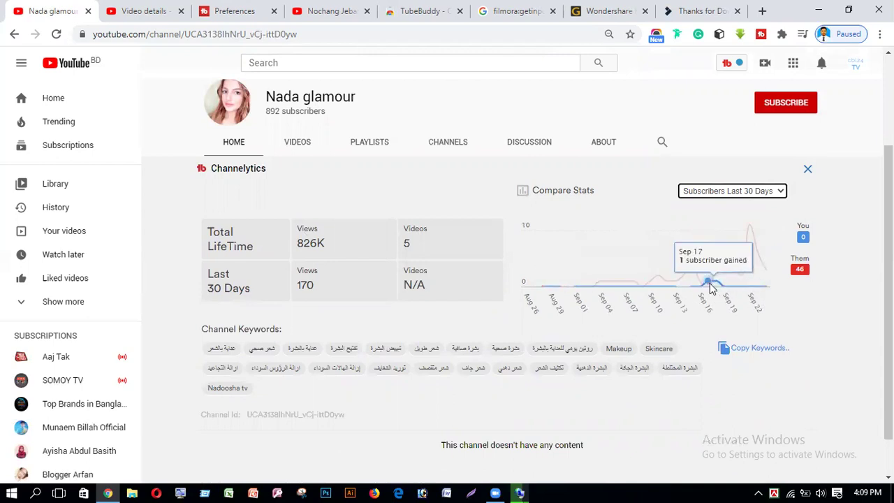
{"action": "scroll", "coordinate": [651, 349], "scroll_direction": "down", "scroll_amount": 1}
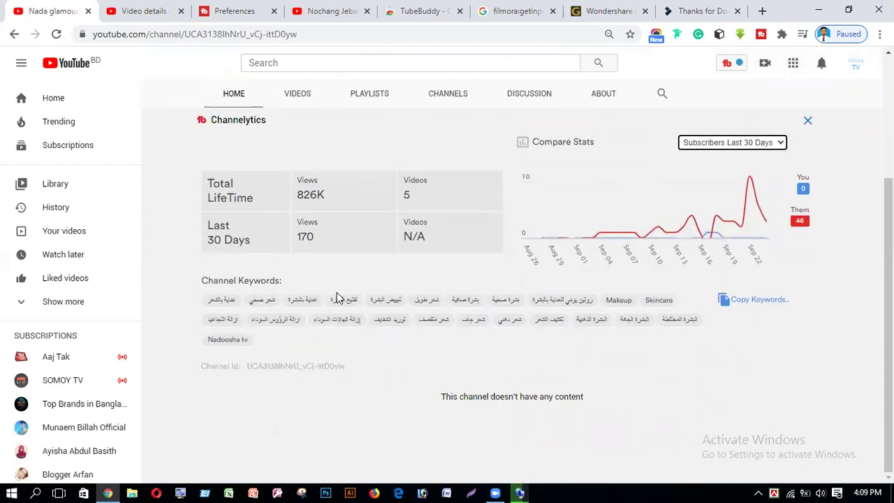
- Copy the channel keywords and paste them into the TubeBuddy Web Store tab's address bar
{"action": "left_click", "coordinate": [762, 301]}
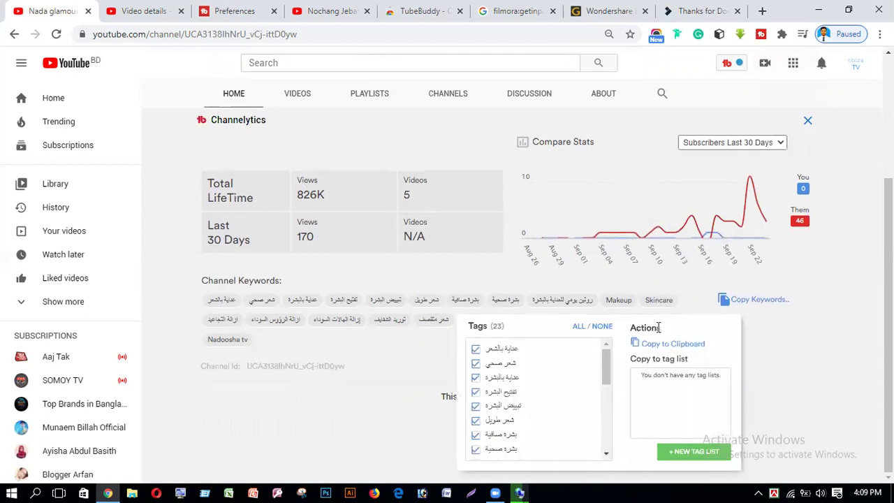
{"action": "left_click", "coordinate": [670, 345]}
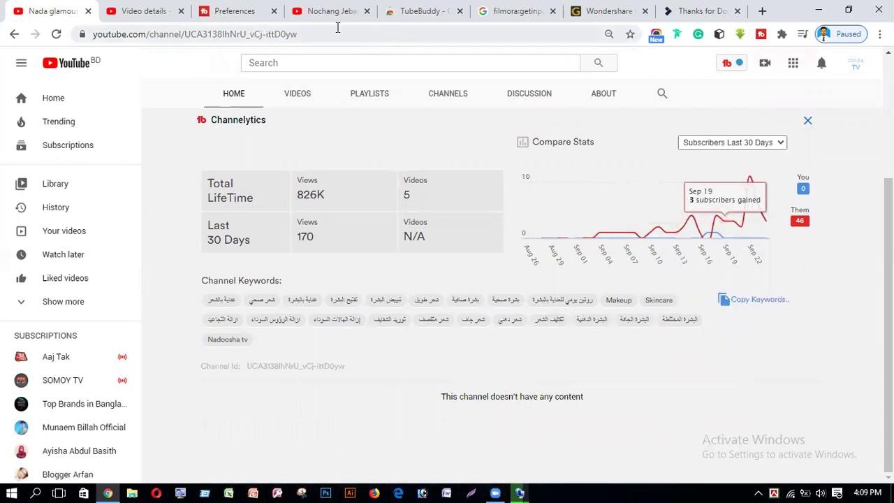
{"action": "left_click", "coordinate": [418, 9]}
{"action": "left_click", "coordinate": [326, 35]}
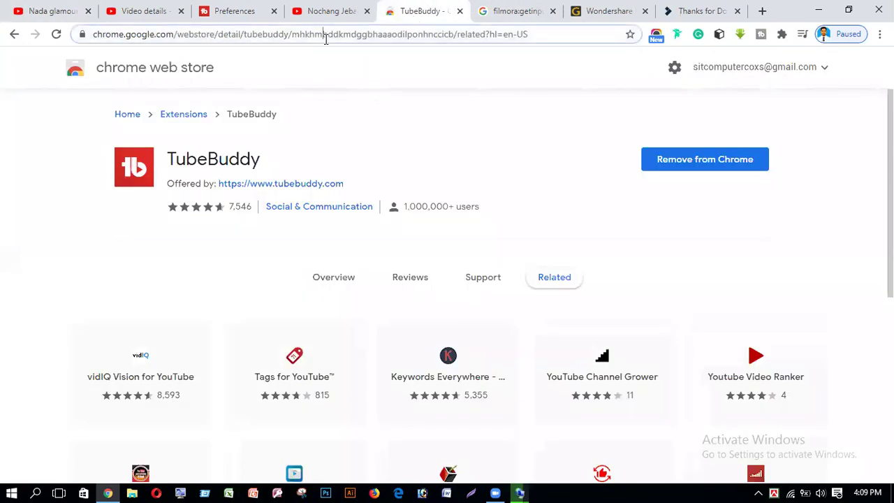
{"action": "right_click", "coordinate": [326, 39]}
{"action": "left_click", "coordinate": [370, 103]}
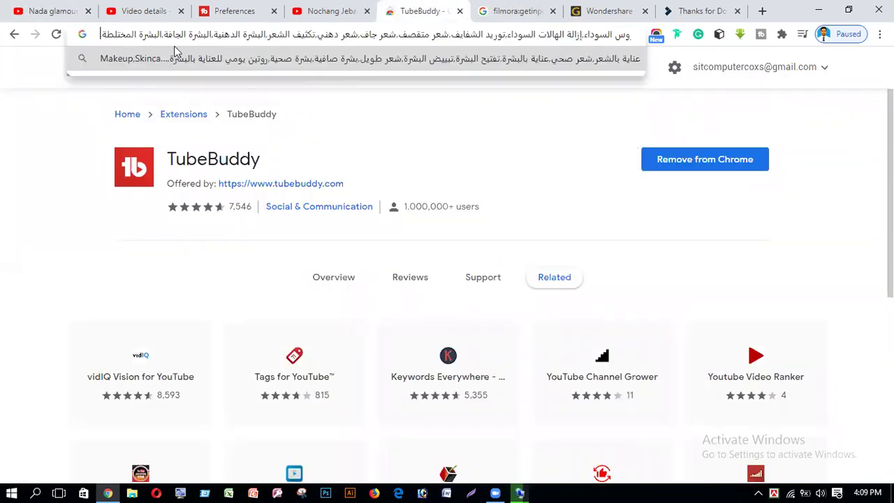
- Close IDM's main window, leaving the Filmora download running, and return to the YouTube channel
{"action": "left_click", "coordinate": [702, 12]}
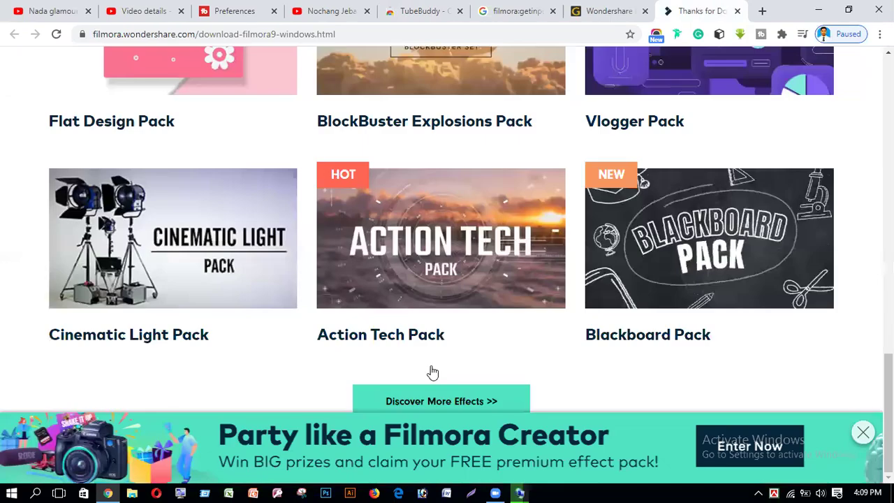
{"action": "mouse_move", "coordinate": [526, 488]}
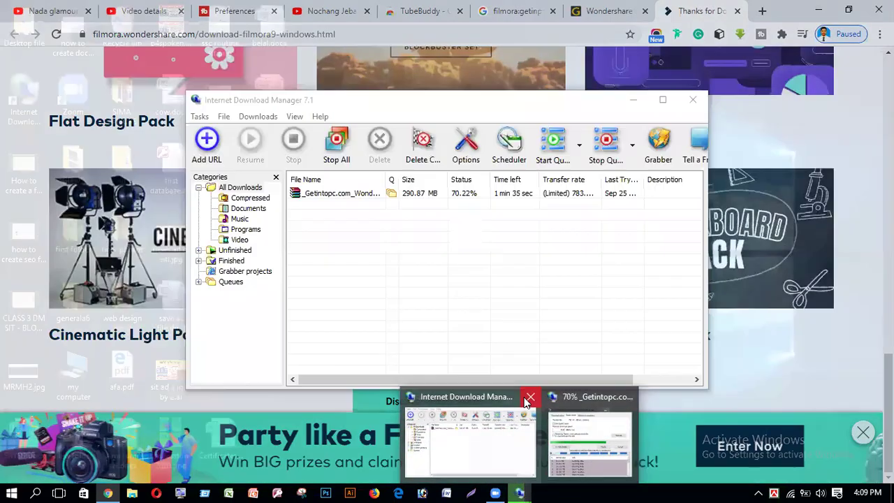
{"action": "left_click", "coordinate": [529, 397]}
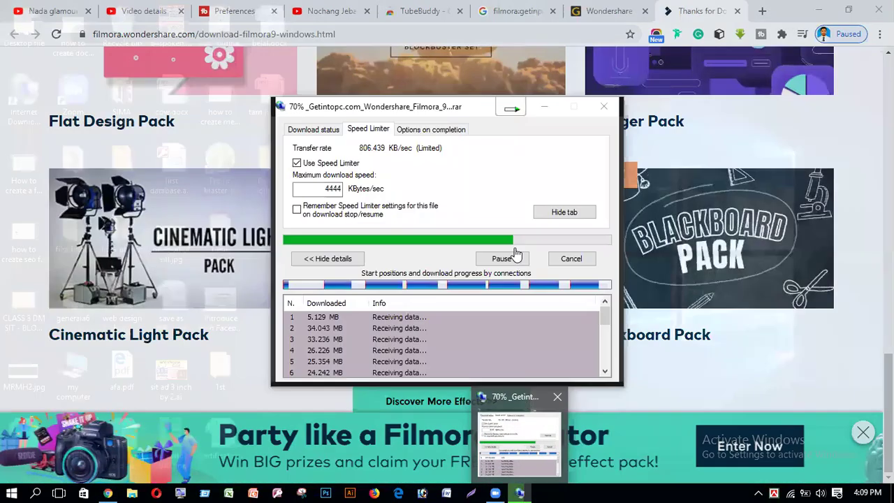
{"action": "left_click", "coordinate": [608, 11]}
{"action": "left_click", "coordinate": [35, 10]}
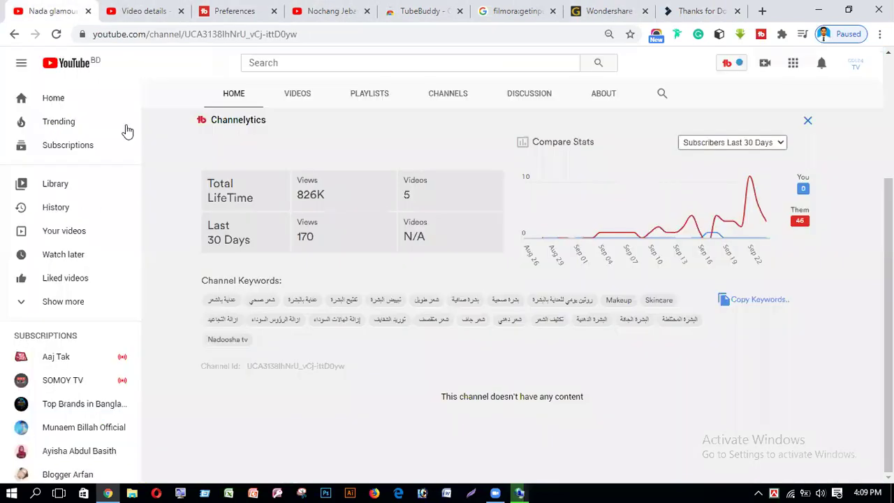
{"action": "scroll", "coordinate": [530, 225], "scroll_direction": "up", "scroll_amount": 3}
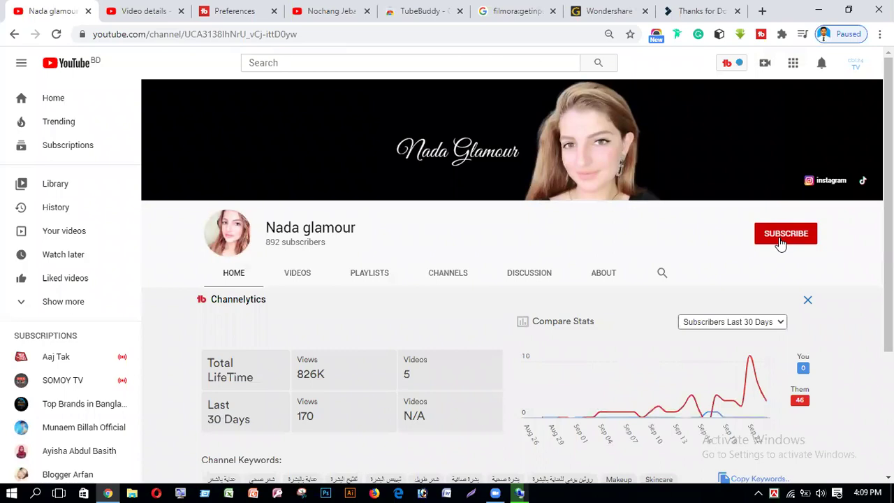
{"action": "left_click", "coordinate": [12, 35]}
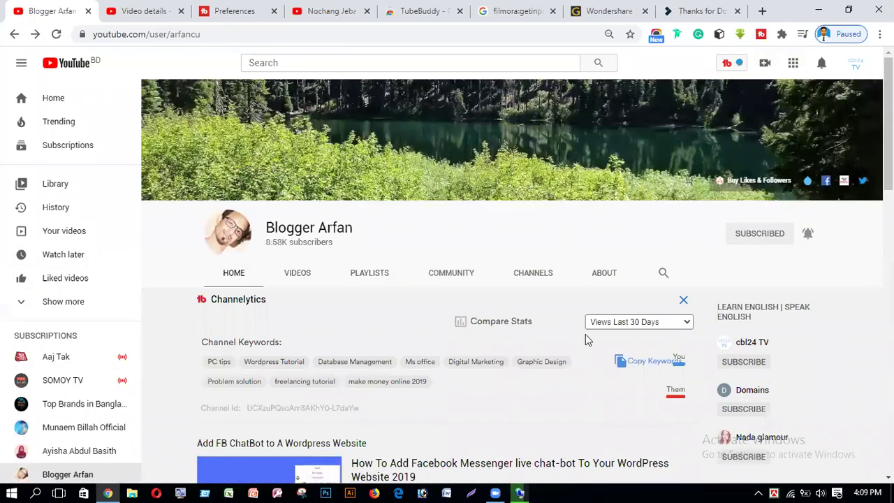
{"action": "scroll", "coordinate": [588, 342], "scroll_direction": "down", "scroll_amount": 1}
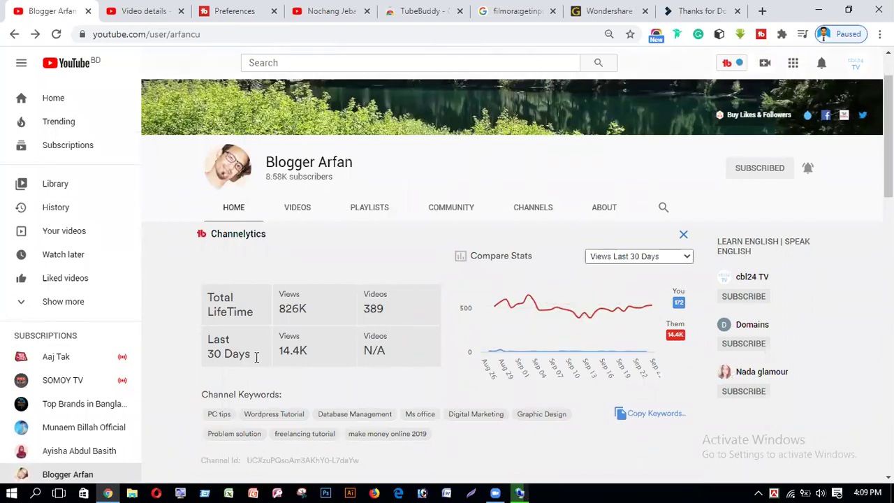
{"action": "mouse_move", "coordinate": [649, 318]}
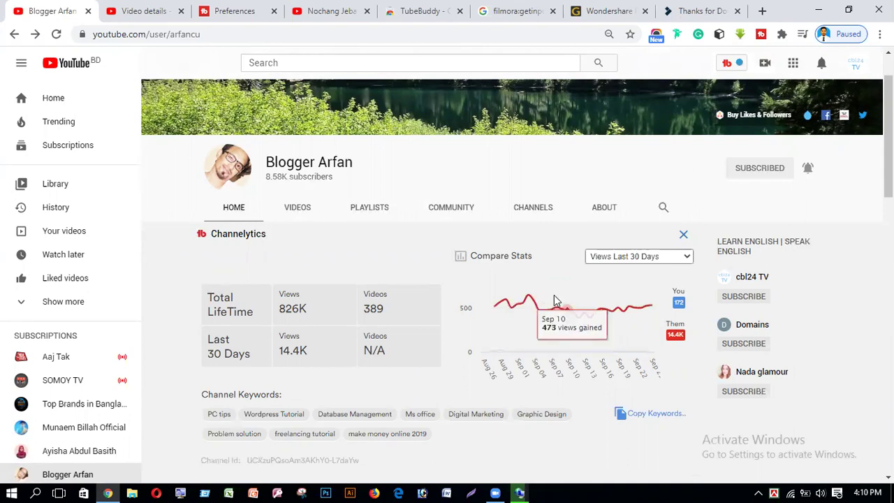
{"action": "left_click", "coordinate": [628, 258]}
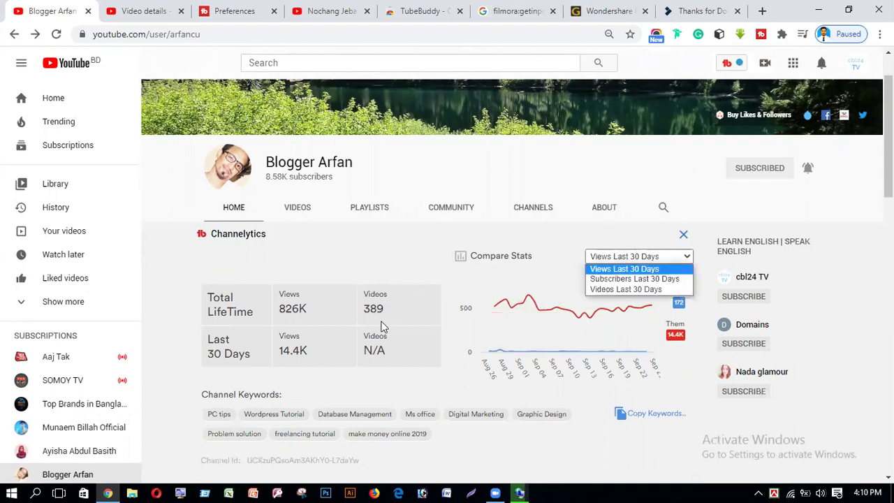
{"action": "scroll", "coordinate": [381, 327], "scroll_direction": "down", "scroll_amount": 1}
{"action": "scroll", "coordinate": [335, 297], "scroll_direction": "down", "scroll_amount": 1}
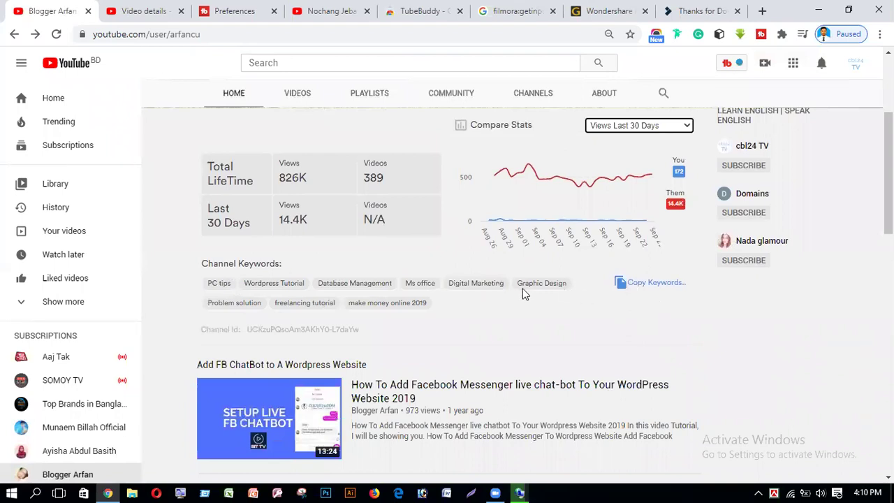
{"action": "left_click_drag", "start_coordinate": [206, 287], "coordinate": [433, 309]}
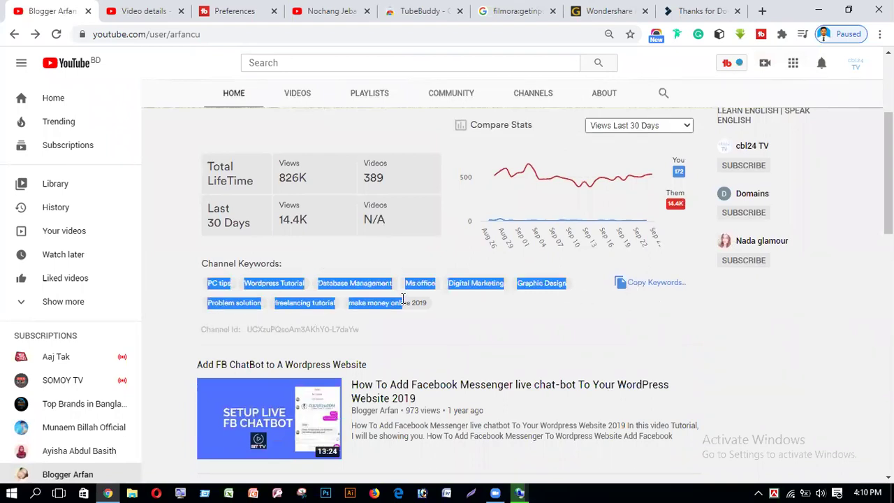
{"action": "scroll", "coordinate": [614, 324], "scroll_direction": "down", "scroll_amount": 2}
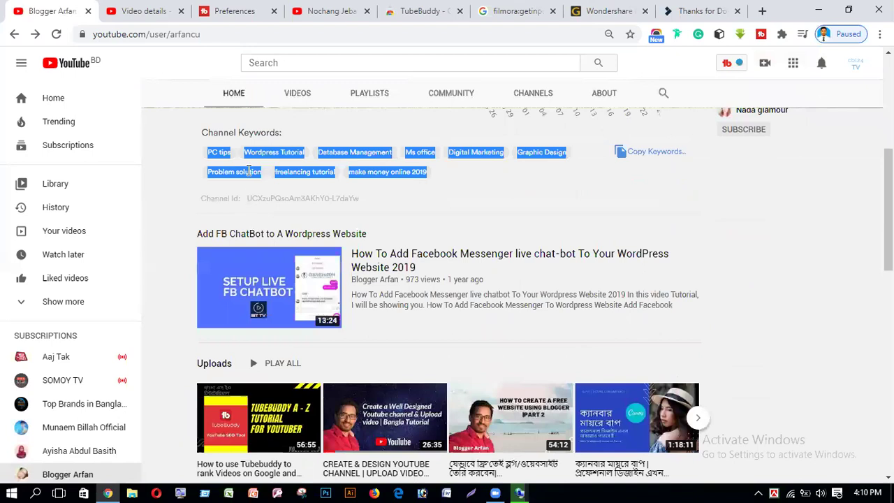
{"action": "scroll", "coordinate": [243, 187], "scroll_direction": "up", "scroll_amount": 1}
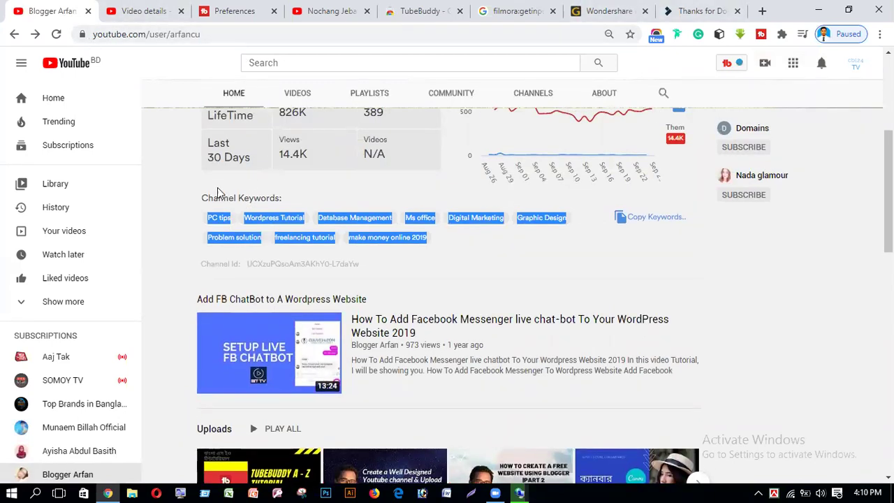
{"action": "left_click_drag", "start_coordinate": [202, 197], "coordinate": [278, 197]}
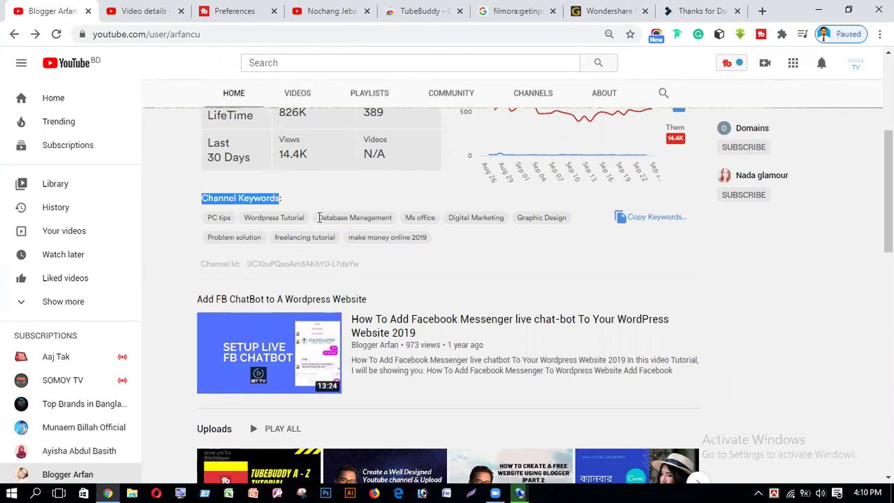
{"action": "scroll", "coordinate": [524, 140], "scroll_direction": "up", "scroll_amount": 3}
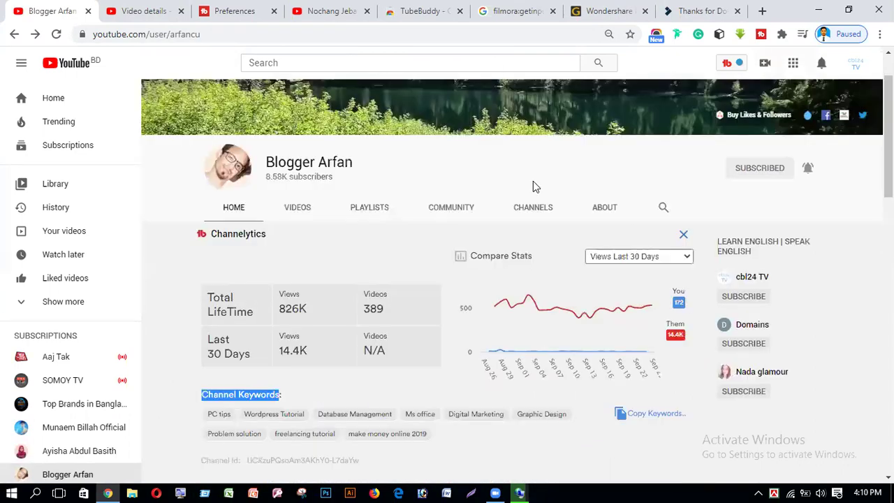
- Open the Domains channel page and review its Channelytics stats and keyword
{"action": "left_click", "coordinate": [748, 330]}
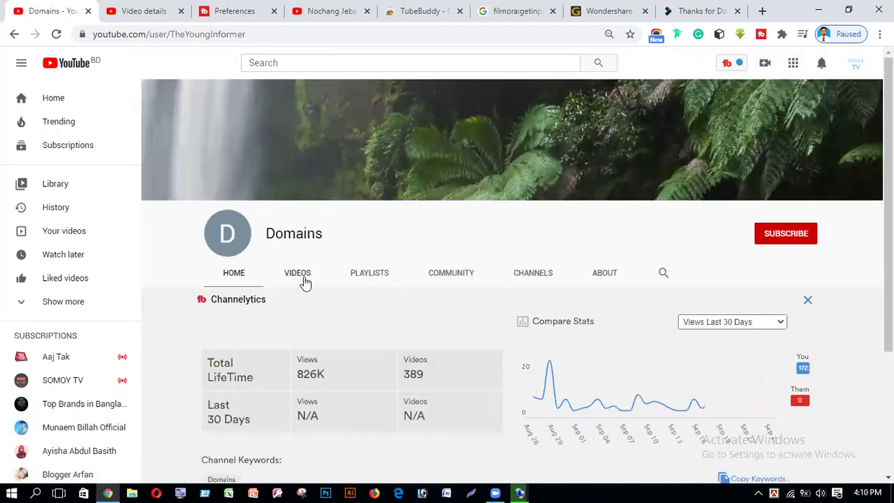
{"action": "scroll", "coordinate": [342, 366], "scroll_direction": "down", "scroll_amount": 1}
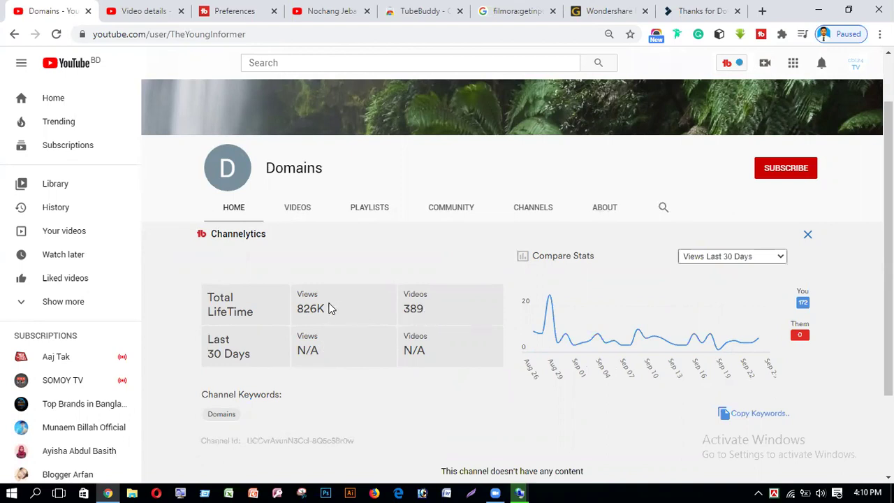
{"action": "scroll", "coordinate": [370, 304], "scroll_direction": "down", "scroll_amount": 1}
{"action": "scroll", "coordinate": [412, 296], "scroll_direction": "up", "scroll_amount": 2}
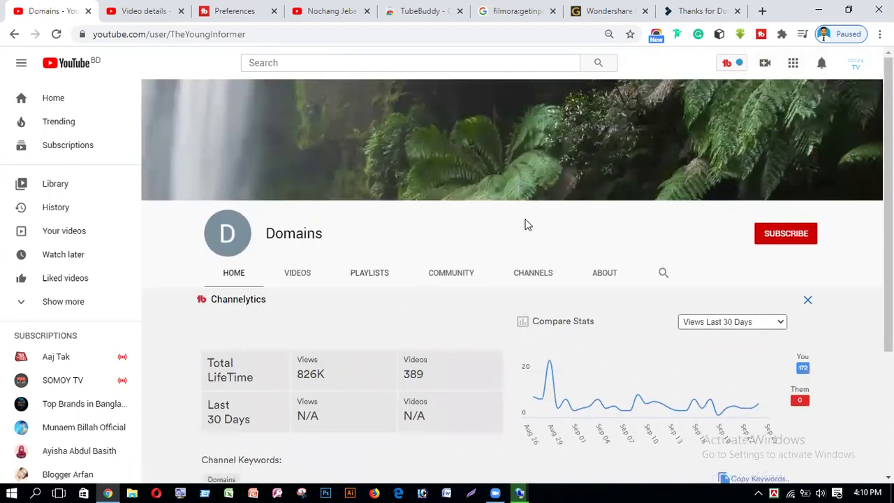
{"action": "scroll", "coordinate": [528, 225], "scroll_direction": "down", "scroll_amount": 3}
{"action": "scroll", "coordinate": [569, 233], "scroll_direction": "up", "scroll_amount": 3}
- Check the Filmora download's status details in IDM, then hide the progress window
{"action": "left_click", "coordinate": [520, 493]}
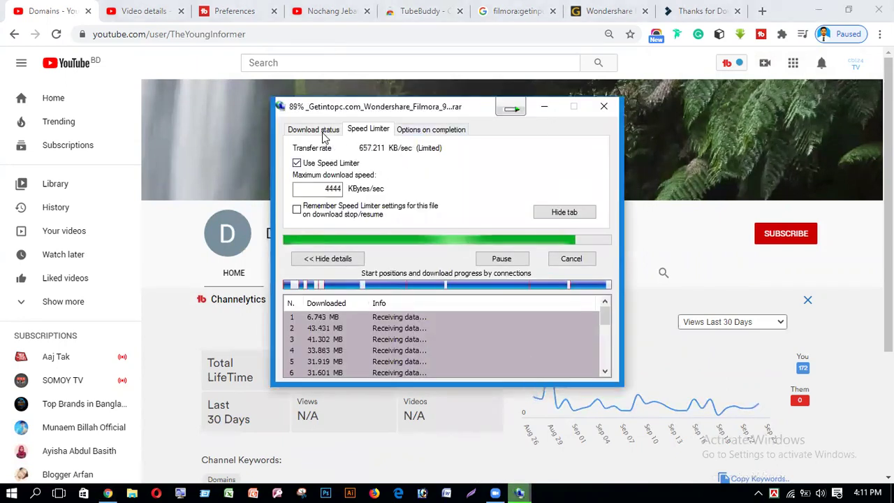
{"action": "left_click", "coordinate": [311, 129]}
{"action": "left_click", "coordinate": [543, 110]}
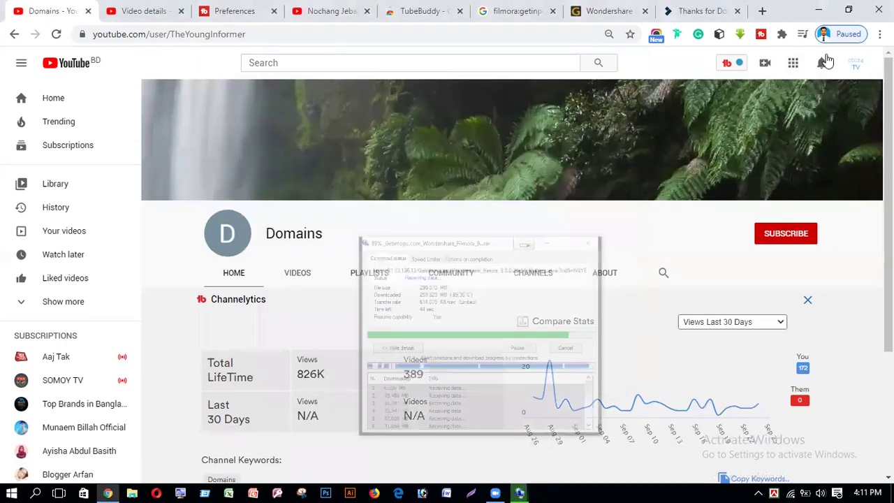
- Open the TubeBuddy panel and browse its list of popular tools
{"action": "left_click", "coordinate": [729, 64]}
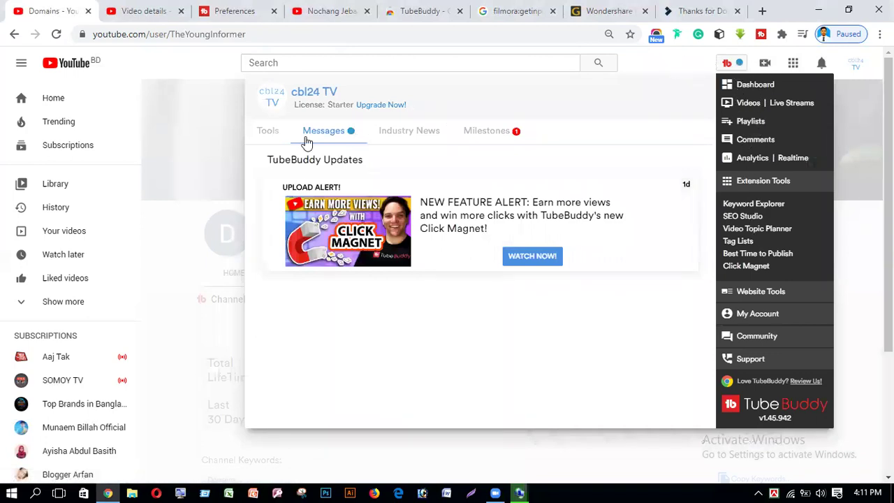
{"action": "left_click", "coordinate": [269, 133]}
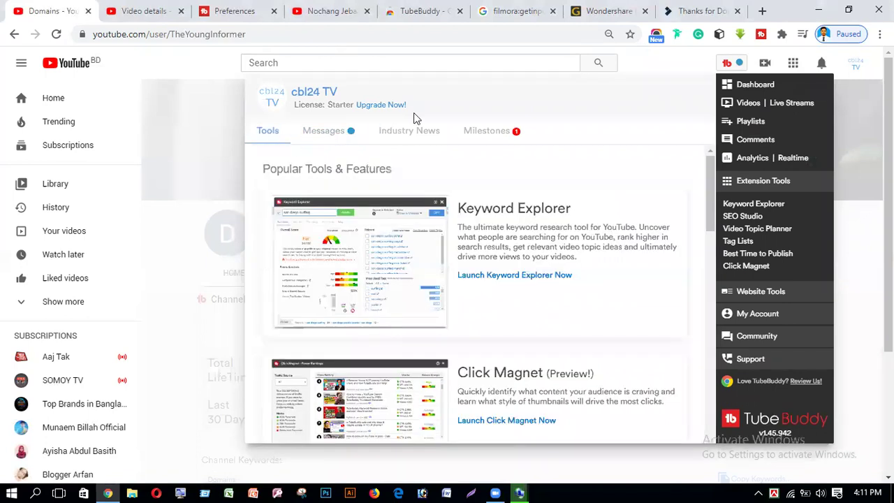
{"action": "scroll", "coordinate": [506, 272], "scroll_direction": "down", "scroll_amount": 1}
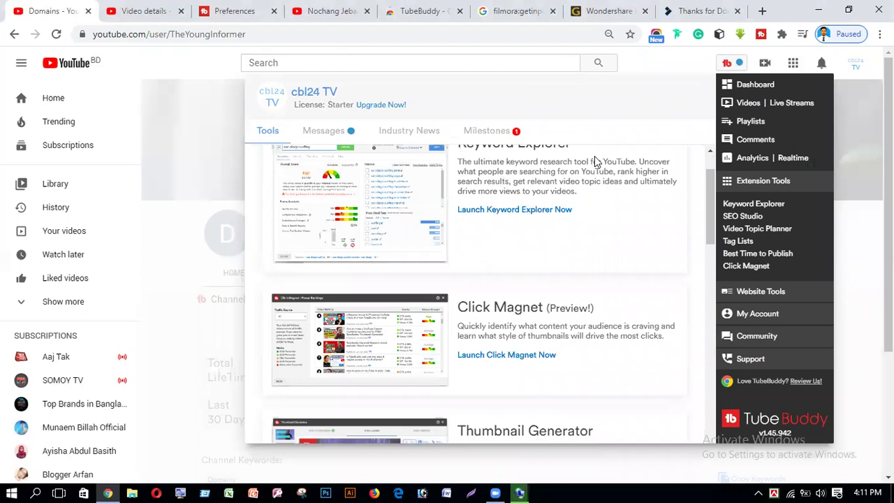
{"action": "scroll", "coordinate": [548, 242], "scroll_direction": "down", "scroll_amount": 2}
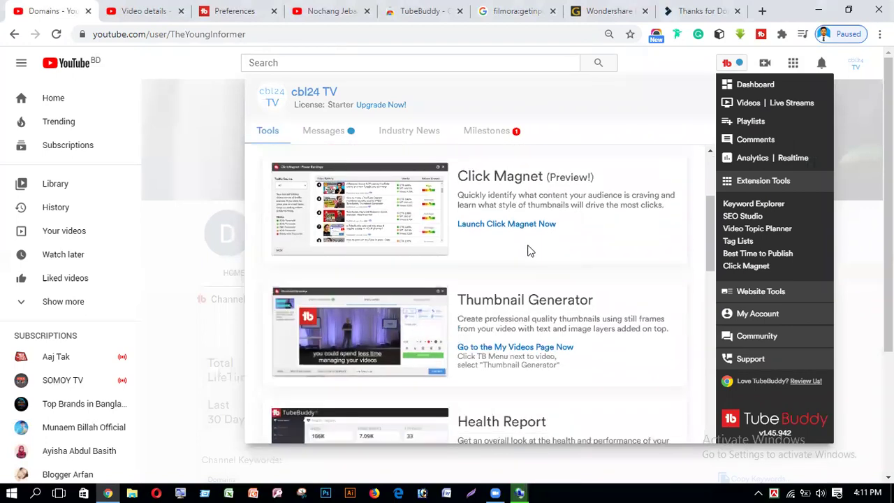
{"action": "scroll", "coordinate": [529, 249], "scroll_direction": "down", "scroll_amount": 3}
{"action": "scroll", "coordinate": [475, 273], "scroll_direction": "down", "scroll_amount": 2}
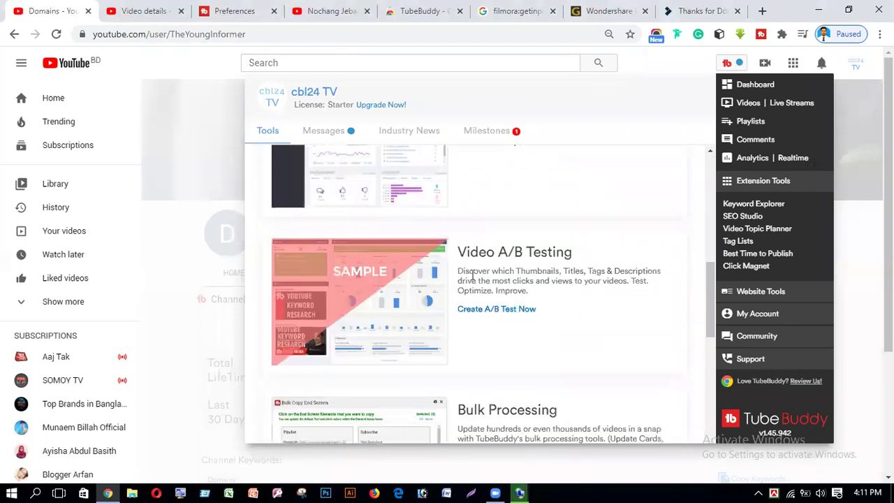
{"action": "scroll", "coordinate": [487, 314], "scroll_direction": "down", "scroll_amount": 4}
{"action": "scroll", "coordinate": [487, 314], "scroll_direction": "down", "scroll_amount": 2}
{"action": "scroll", "coordinate": [495, 316], "scroll_direction": "down", "scroll_amount": 1}
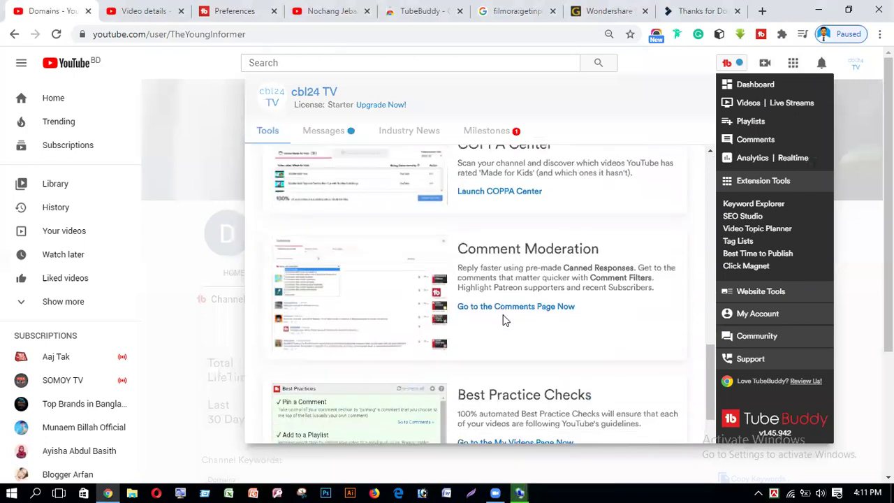
{"action": "scroll", "coordinate": [505, 319], "scroll_direction": "down", "scroll_amount": 2}
{"action": "scroll", "coordinate": [545, 211], "scroll_direction": "up", "scroll_amount": 1}
{"action": "scroll", "coordinate": [502, 244], "scroll_direction": "down", "scroll_amount": 2}
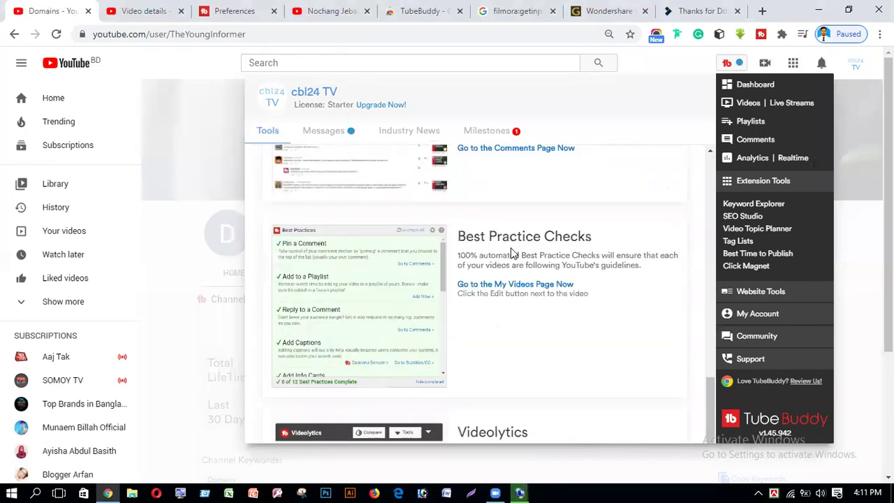
{"action": "scroll", "coordinate": [496, 202], "scroll_direction": "down", "scroll_amount": 1}
{"action": "scroll", "coordinate": [506, 189], "scroll_direction": "down", "scroll_amount": 2}
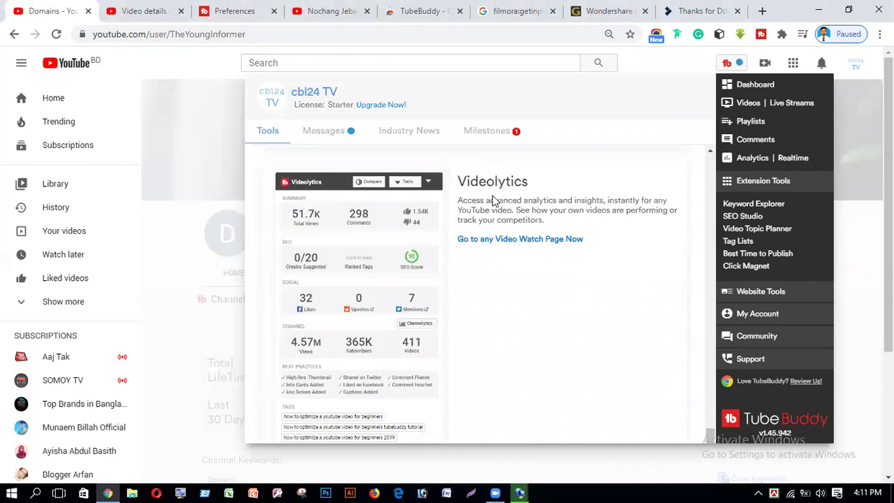
{"action": "scroll", "coordinate": [520, 209], "scroll_direction": "up", "scroll_amount": 2}
{"action": "scroll", "coordinate": [523, 202], "scroll_direction": "up", "scroll_amount": 3}
{"action": "scroll", "coordinate": [527, 206], "scroll_direction": "up", "scroll_amount": 7}
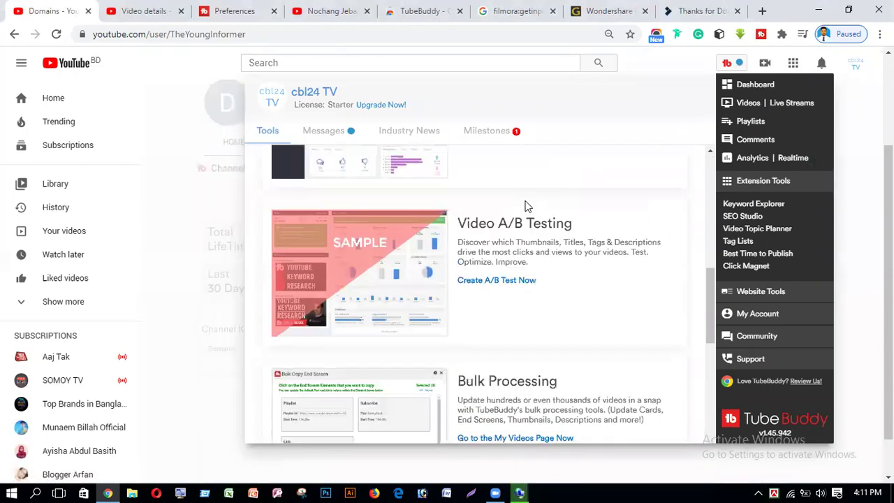
{"action": "scroll", "coordinate": [525, 202], "scroll_direction": "up", "scroll_amount": 5}
{"action": "scroll", "coordinate": [516, 192], "scroll_direction": "up", "scroll_amount": 2}
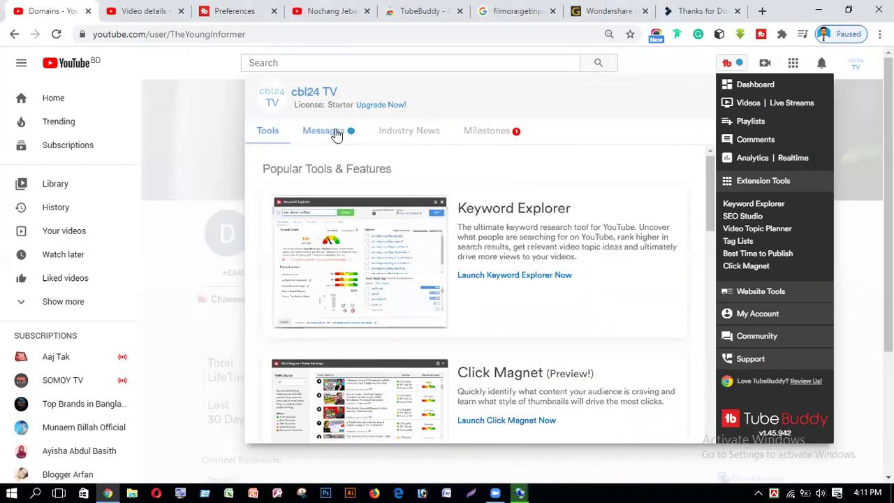
- Look through Messages and Industry News, ending on Milestones: 60 Uploads achieved, 700 subscribers next
{"action": "left_click", "coordinate": [338, 132]}
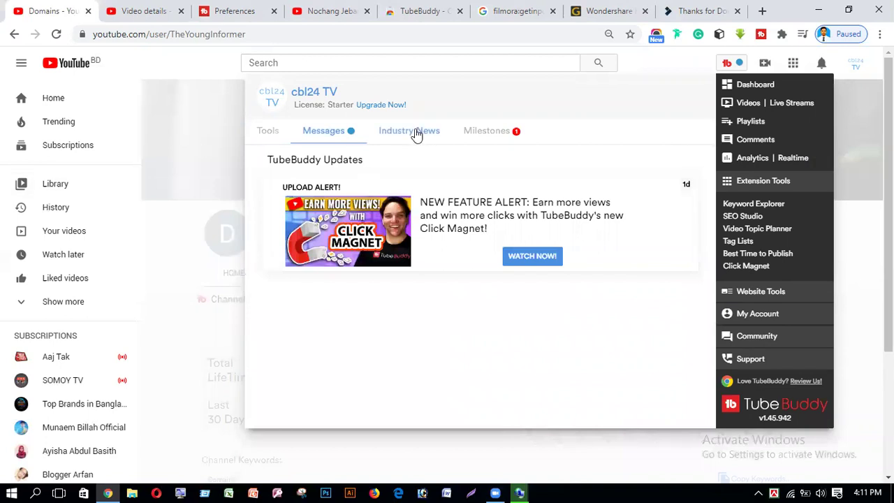
{"action": "left_click", "coordinate": [418, 132]}
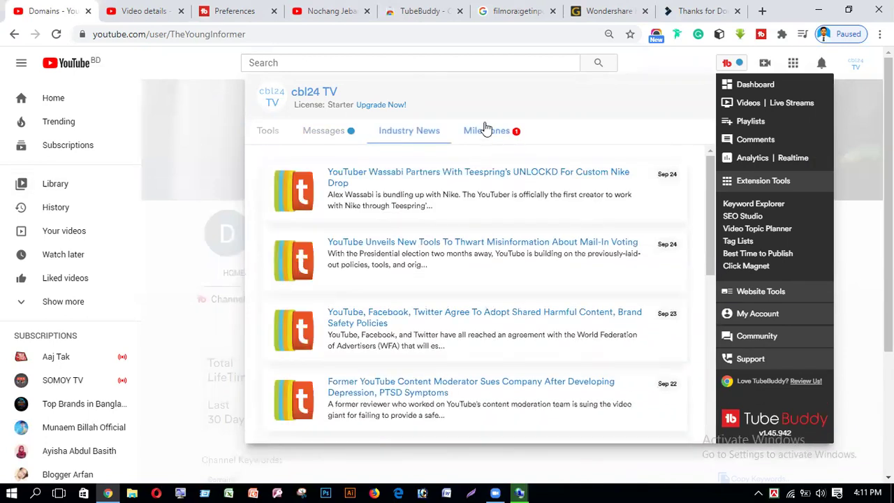
{"action": "left_click", "coordinate": [486, 129]}
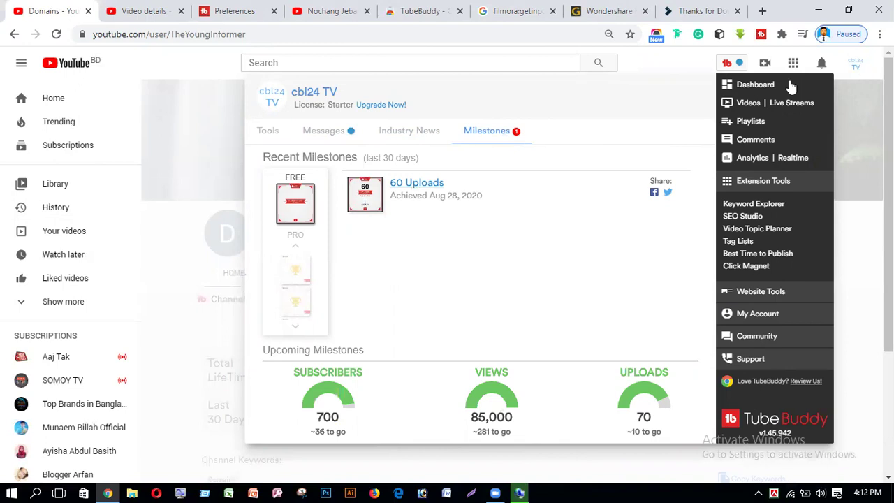
- Open the YouTube Studio dashboard and review 664 subscribers, 157 views and copyright strikes
{"action": "left_click", "coordinate": [752, 90]}
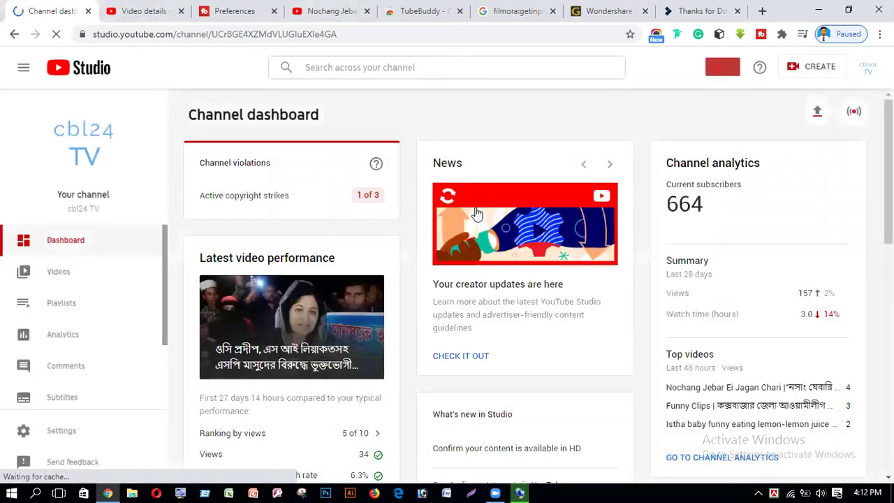
{"action": "scroll", "coordinate": [551, 120], "scroll_direction": "down", "scroll_amount": 1}
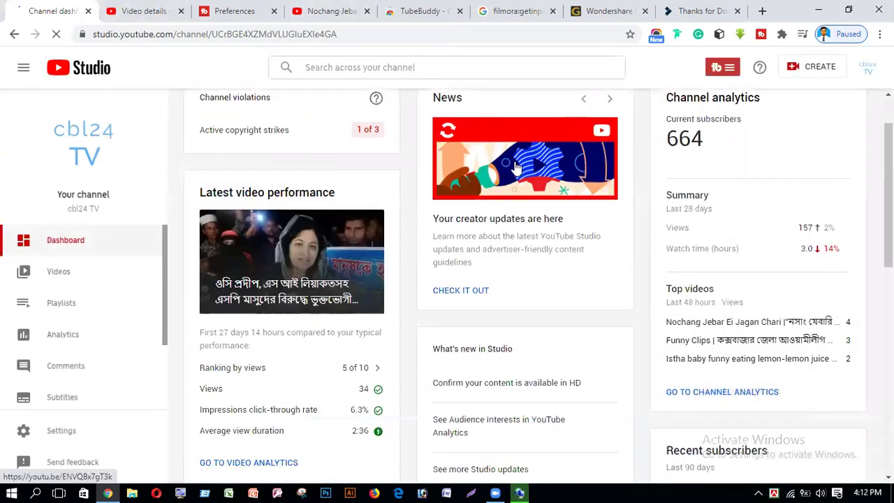
{"action": "scroll", "coordinate": [697, 221], "scroll_direction": "down", "scroll_amount": 2}
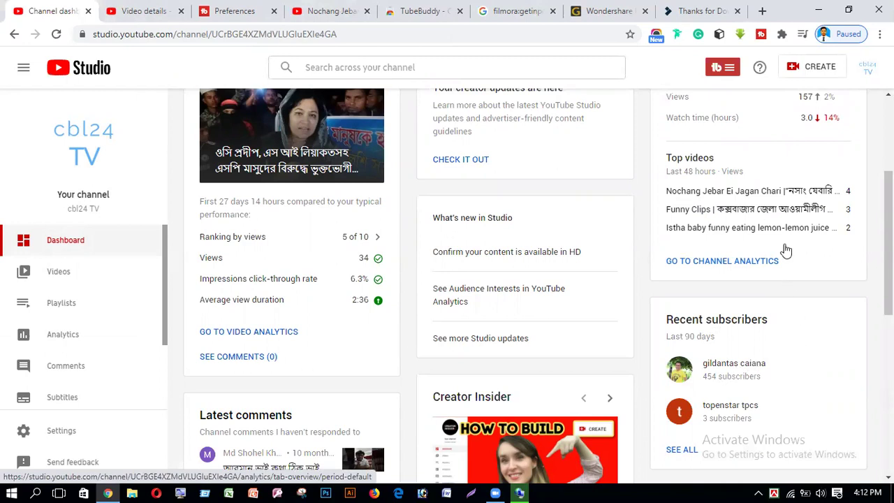
{"action": "scroll", "coordinate": [655, 208], "scroll_direction": "up", "scroll_amount": 1}
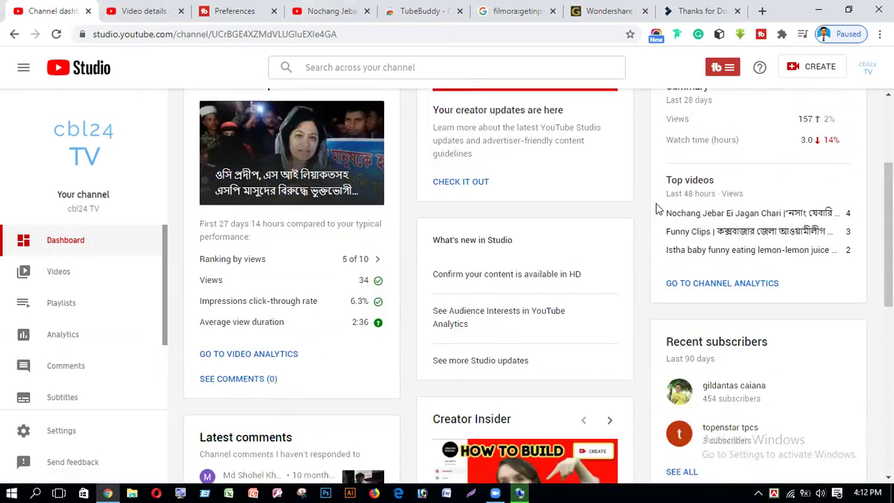
{"action": "scroll", "coordinate": [656, 203], "scroll_direction": "up", "scroll_amount": 3}
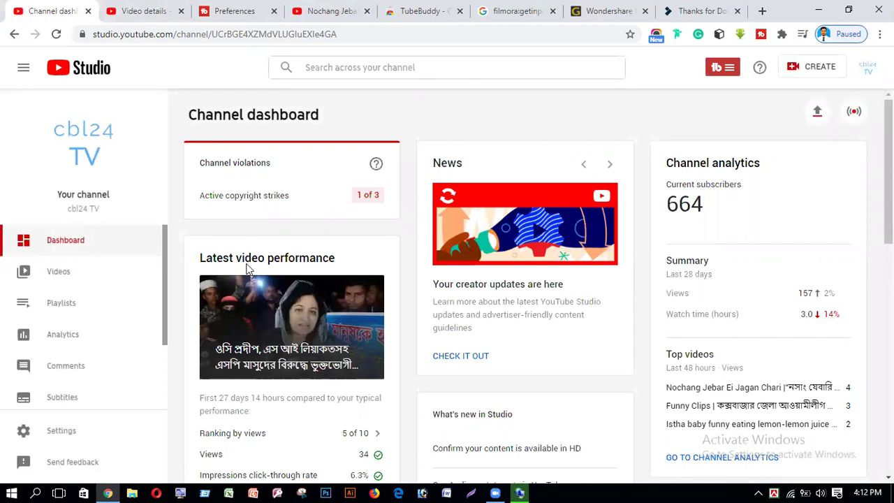
{"action": "scroll", "coordinate": [246, 268], "scroll_direction": "down", "scroll_amount": 4}
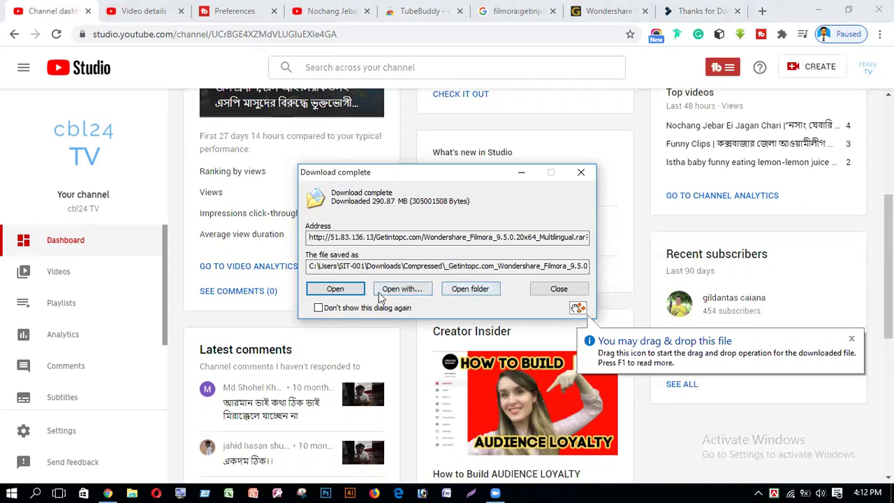
- Open the Compressed folder holding the 290.87 MB Filmora RAR, then return to Chrome
{"action": "left_click", "coordinate": [470, 290]}
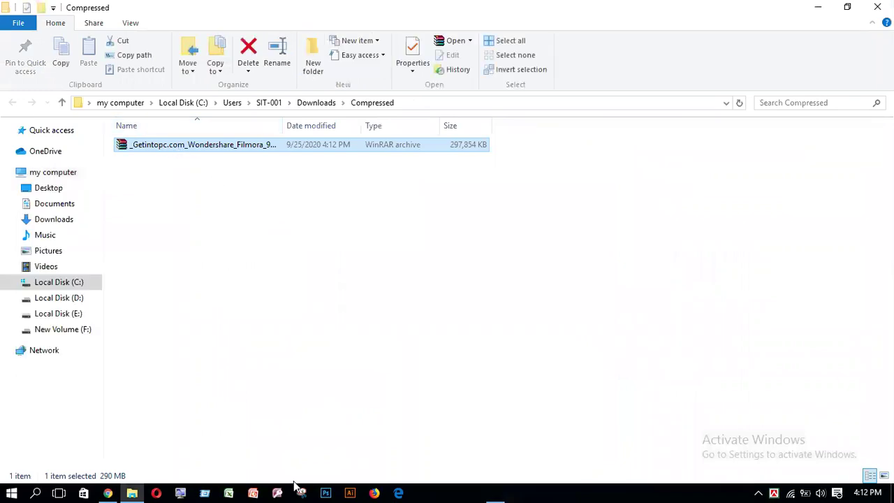
{"action": "left_click", "coordinate": [107, 493]}
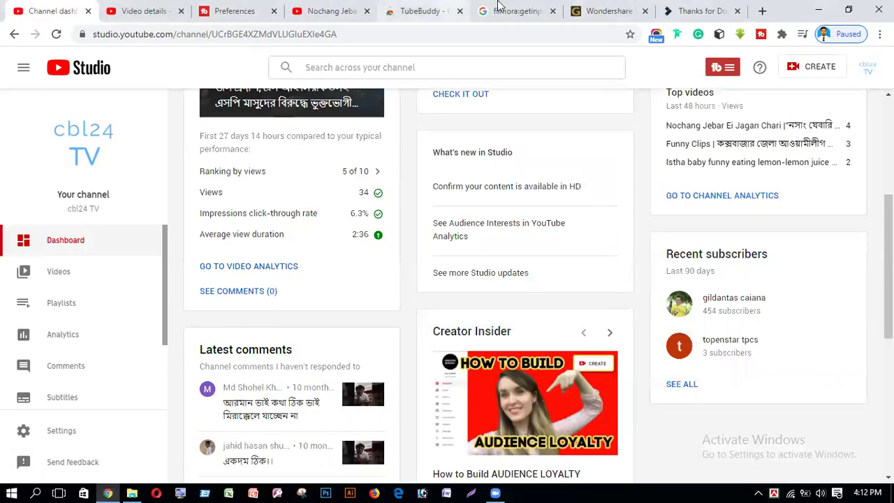
- Copy the getintopc Filmora download page's web address
{"action": "left_click", "coordinate": [606, 10]}
{"action": "left_click", "coordinate": [369, 35]}
{"action": "right_click", "coordinate": [369, 36]}
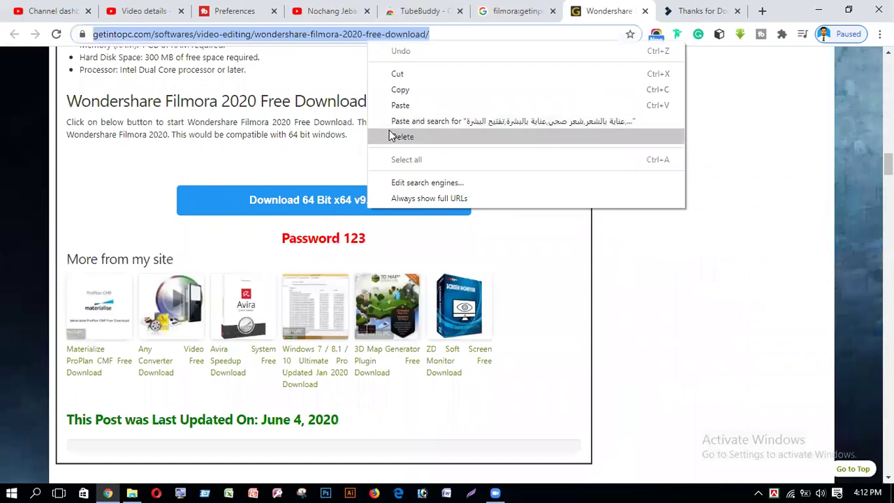
{"action": "left_click", "coordinate": [399, 90]}
- Go to facebook.com in the Filmora thank-you page tab
{"action": "left_click", "coordinate": [699, 11]}
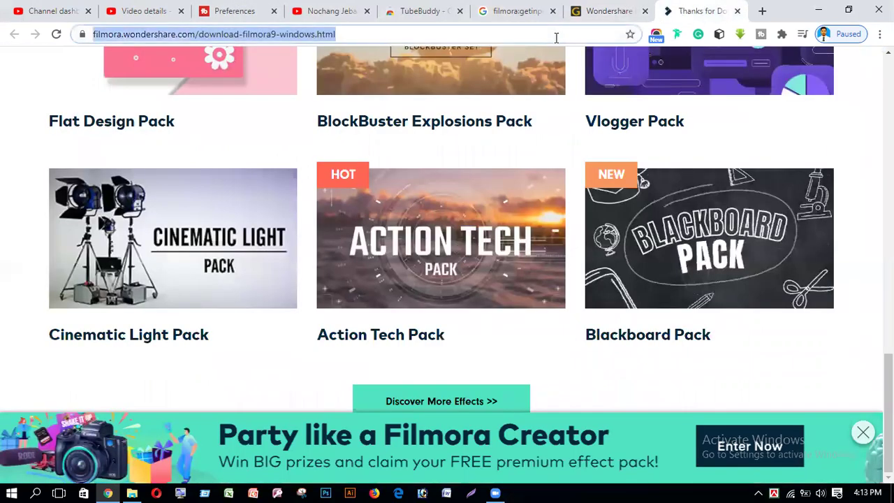
{"action": "type", "text": "facebook.com"}
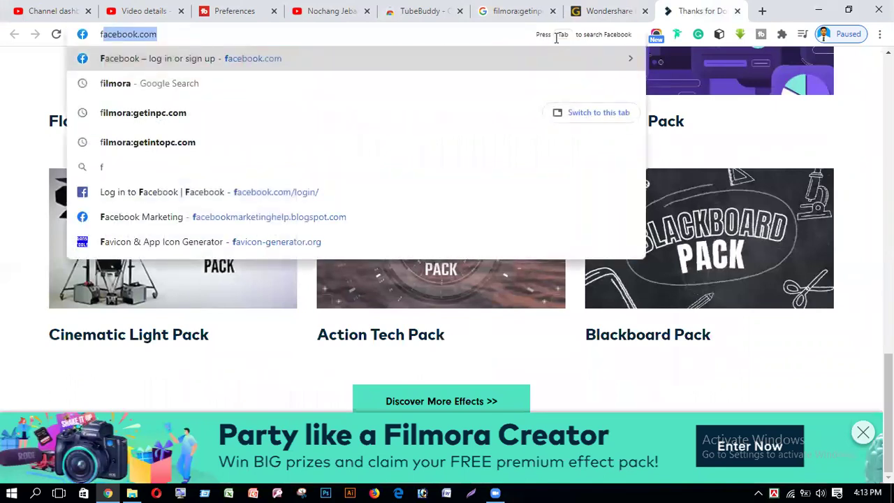
{"action": "key", "text": "Return"}
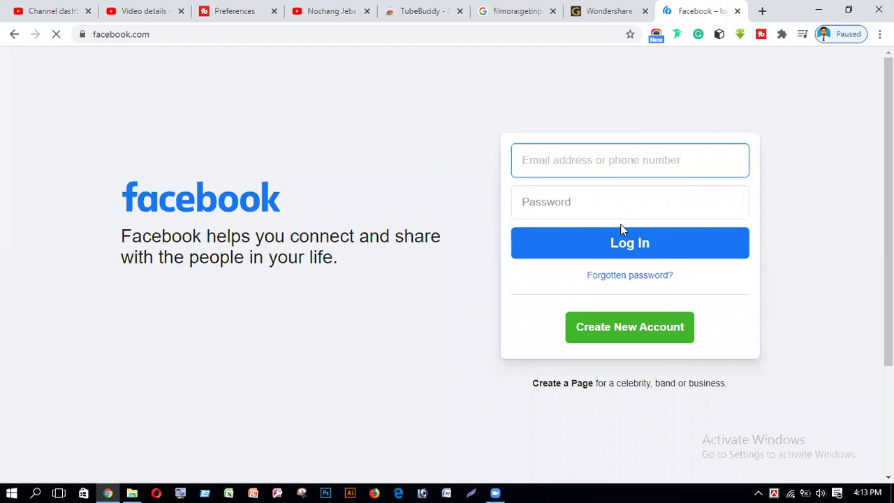
{"action": "left_click", "coordinate": [613, 168]}
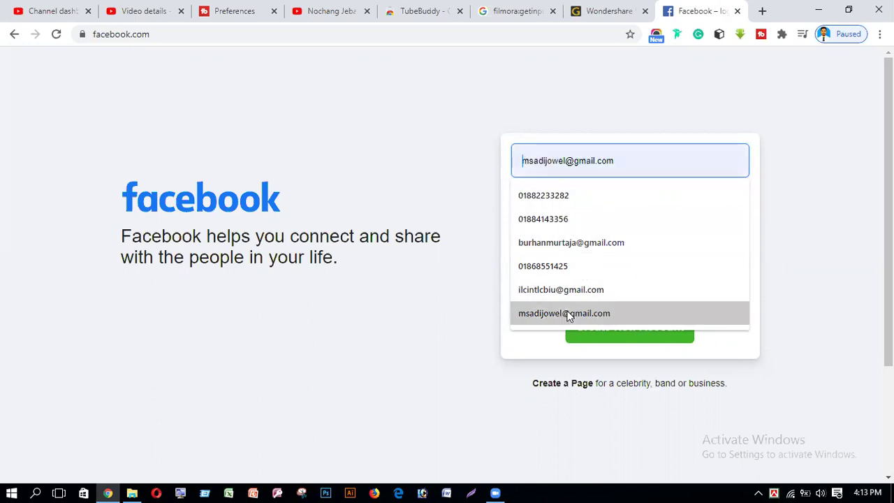
{"action": "left_click", "coordinate": [413, 103]}
- Select the query filmora:getintopc.com on the Google search results tab
{"action": "left_click", "coordinate": [602, 9]}
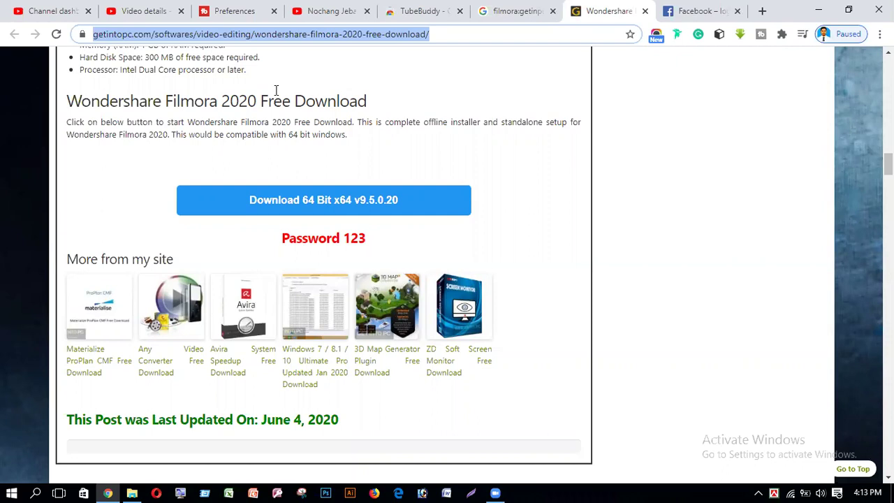
{"action": "left_click", "coordinate": [507, 13]}
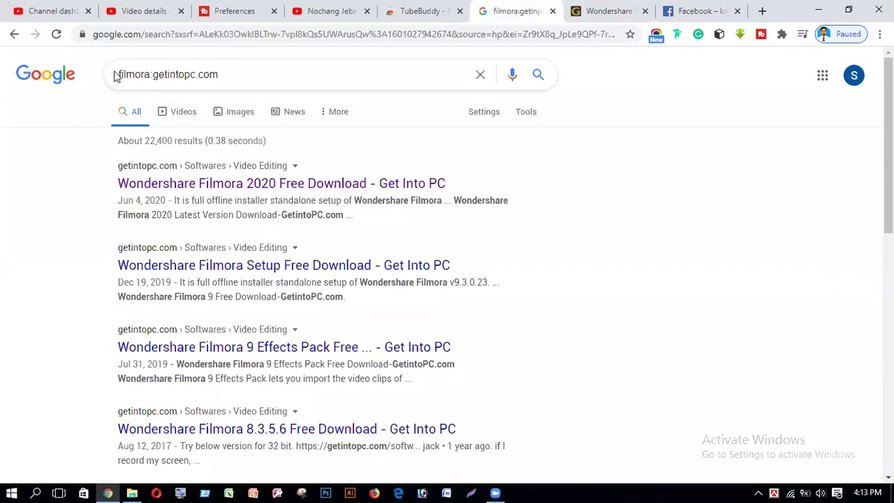
{"action": "left_click_drag", "start_coordinate": [222, 72], "coordinate": [116, 74]}
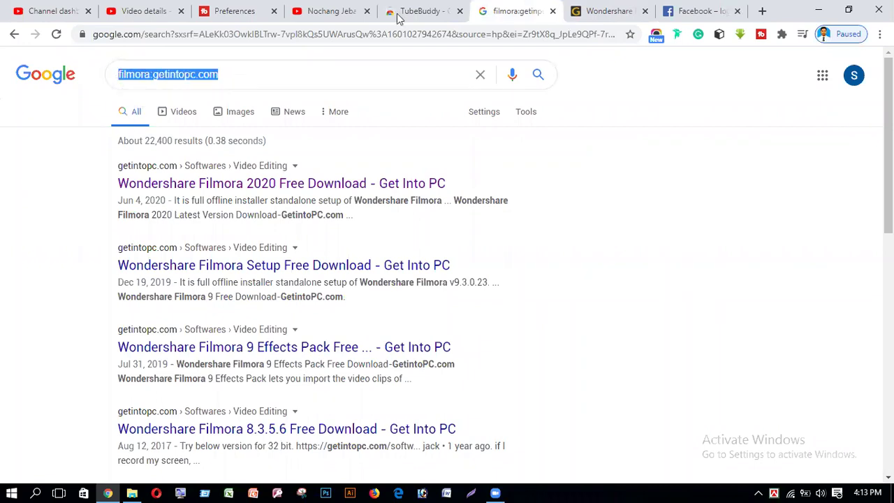
{"action": "left_click", "coordinate": [699, 12]}
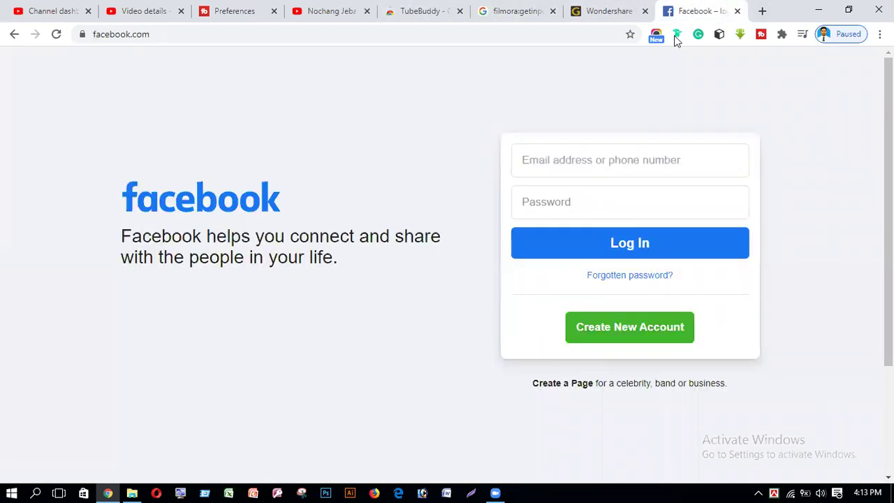
- Log into Facebook with the account's phone number and password
{"action": "left_click", "coordinate": [618, 173]}
{"action": "type", "text": "l"}
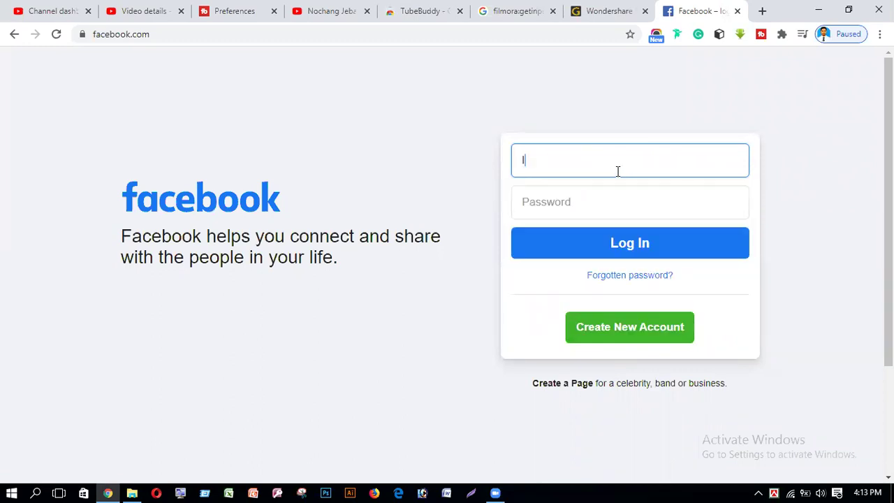
{"action": "key", "text": "BackSpace"}
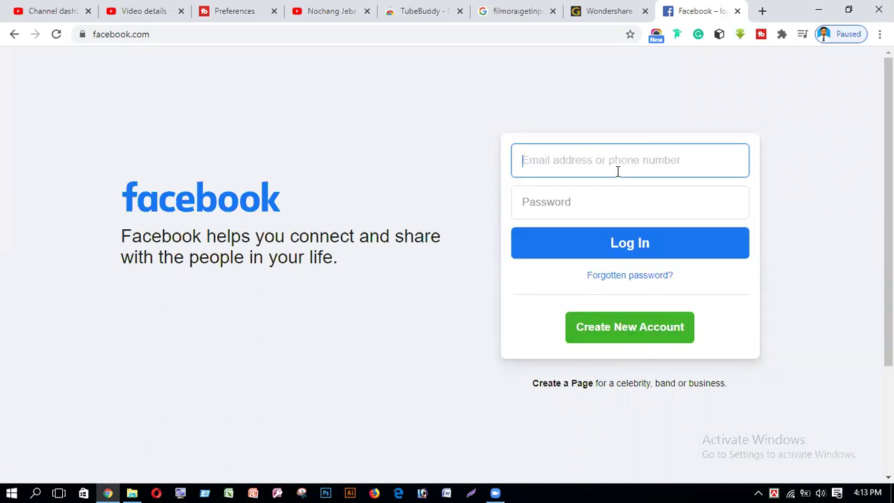
{"action": "type", "text": "lo"}
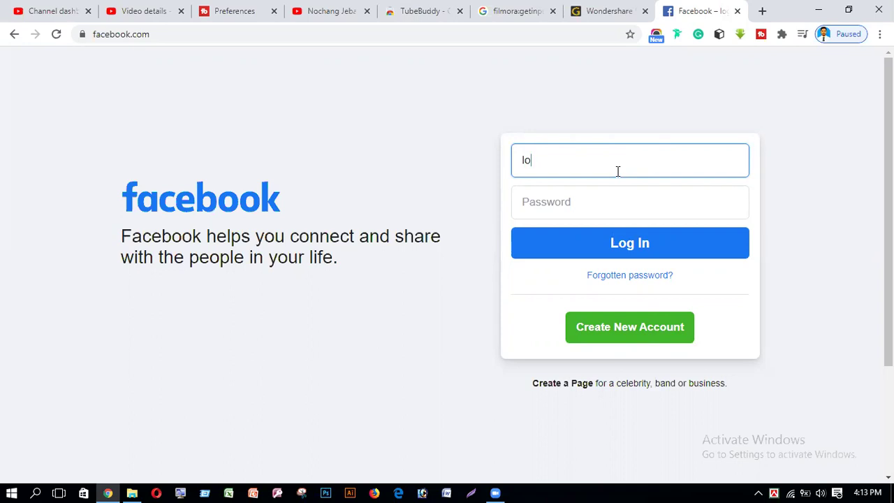
{"action": "key", "text": "BackSpace"}
{"action": "key", "text": "BackSpace"}
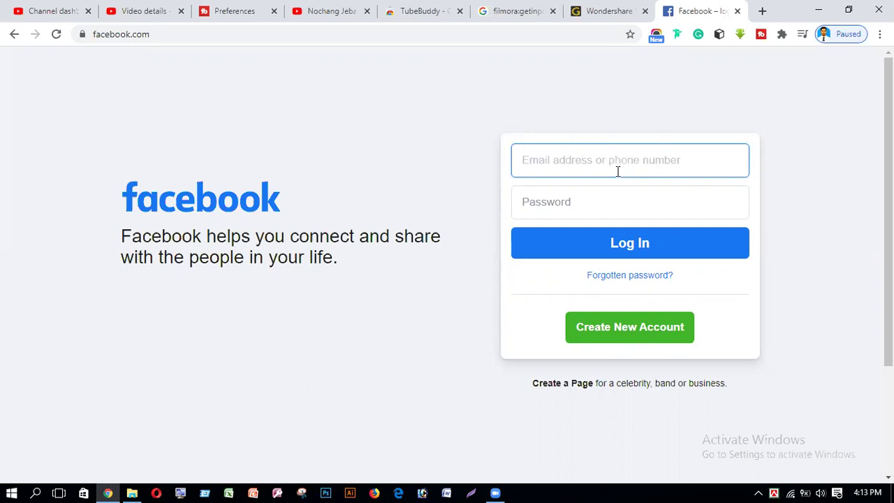
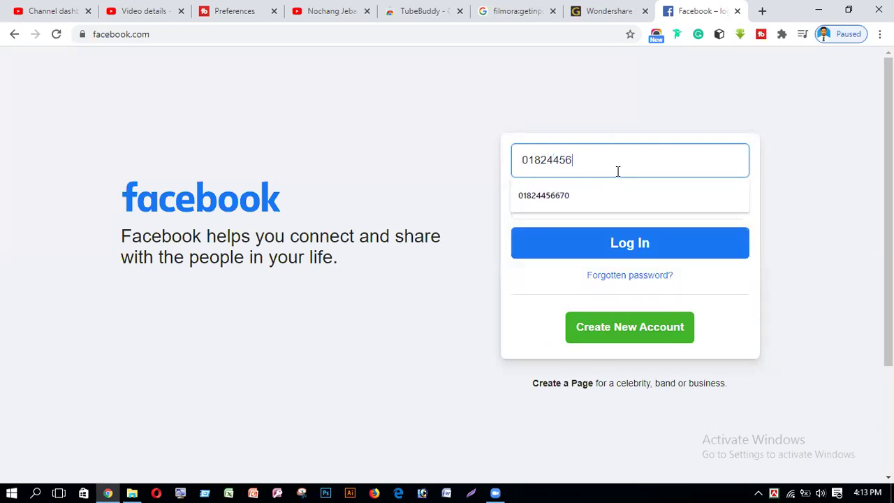
{"action": "left_click", "coordinate": [599, 202]}
{"action": "type", "text": "a"}
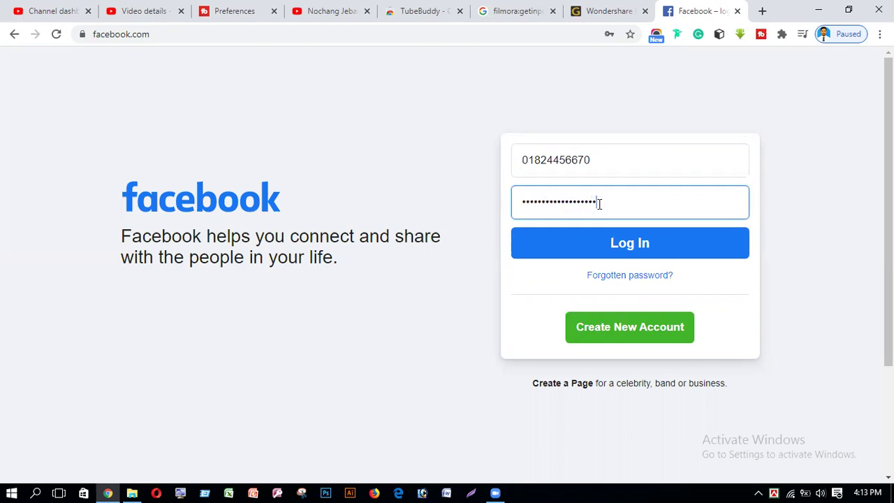
{"action": "key", "text": "Return"}
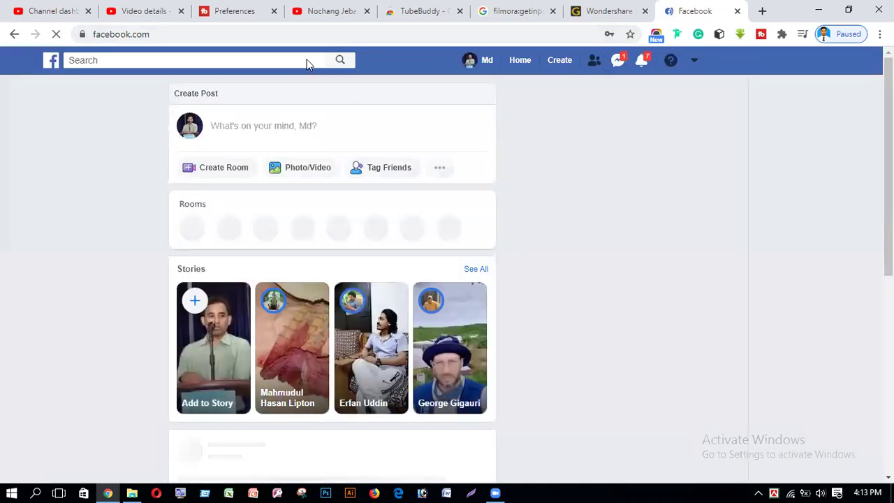
- Begin a Facebook search by typing 'sit dm' into the search box
{"action": "left_click", "coordinate": [260, 61]}
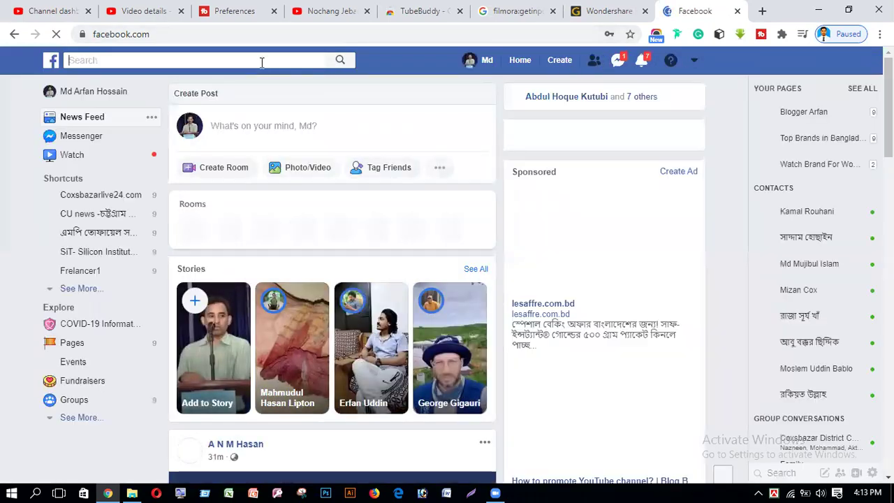
{"action": "type", "text": "sit dm"}
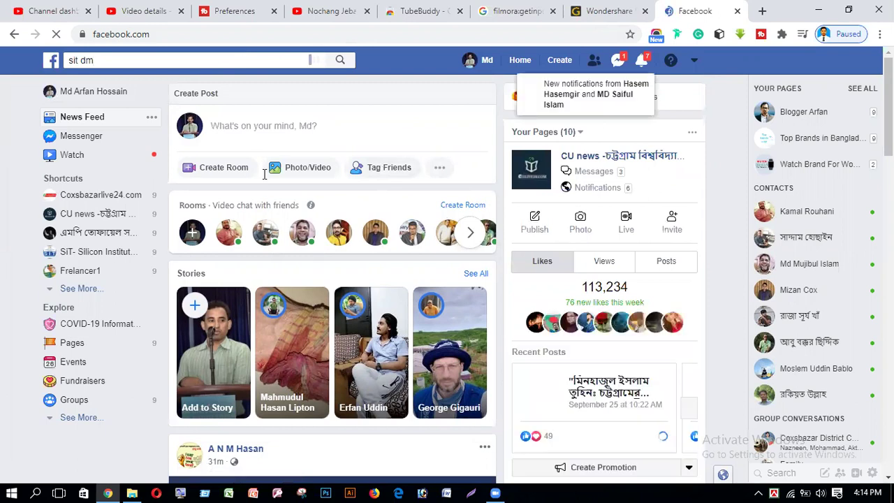
{"action": "scroll", "coordinate": [274, 205], "scroll_direction": "down", "scroll_amount": 2}
{"action": "scroll", "coordinate": [251, 167], "scroll_direction": "up", "scroll_amount": 2}
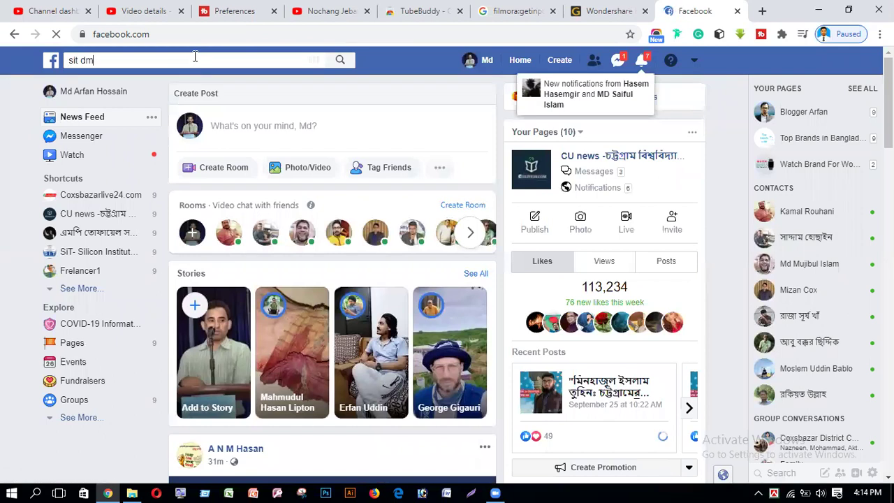
- Copy the getintopc Filmora download page's address again
{"action": "left_click", "coordinate": [609, 11]}
{"action": "right_click", "coordinate": [387, 35]}
{"action": "left_click", "coordinate": [439, 83]}
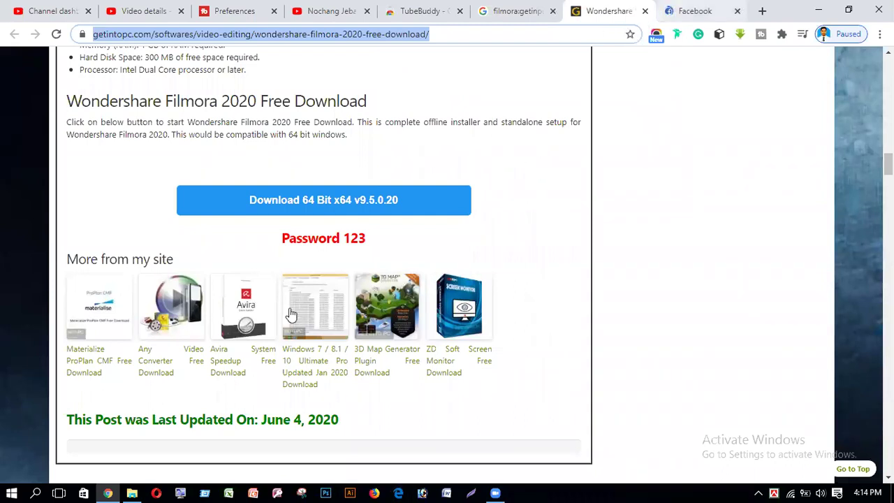
- Extract the Filmora RAR into its own _Getintopc folder, supplying the archive password
{"action": "left_click", "coordinate": [131, 493]}
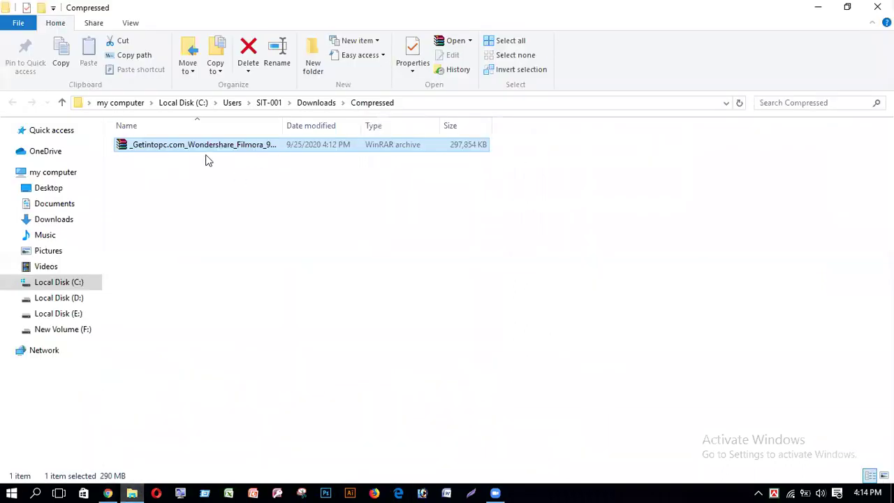
{"action": "double_click", "coordinate": [183, 146]}
{"action": "right_click", "coordinate": [183, 147]}
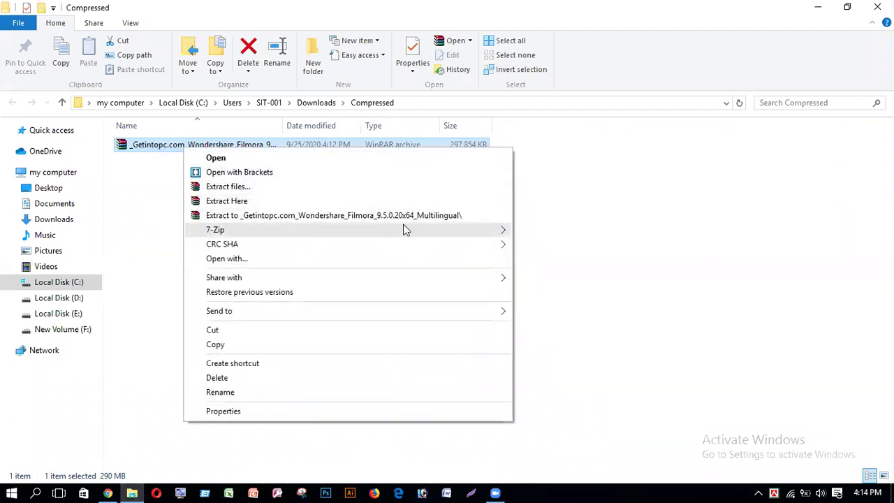
{"action": "mouse_move", "coordinate": [405, 227]}
{"action": "left_click", "coordinate": [442, 217]}
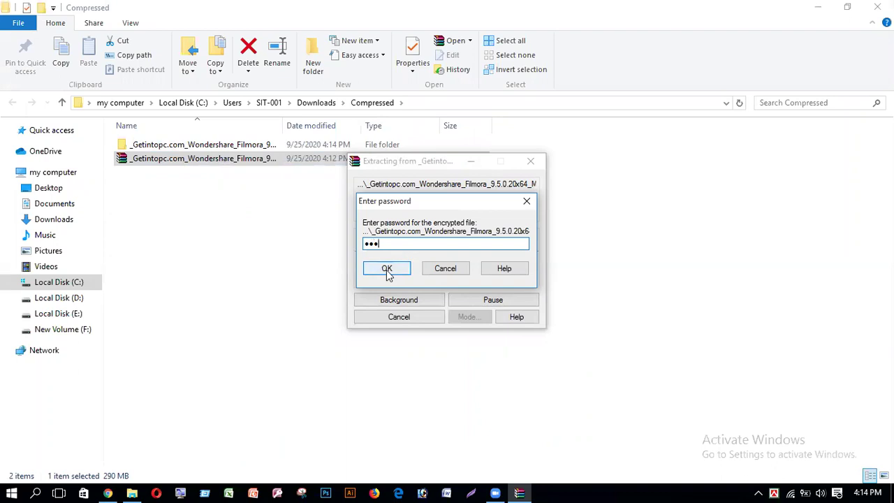
{"action": "left_click", "coordinate": [386, 268]}
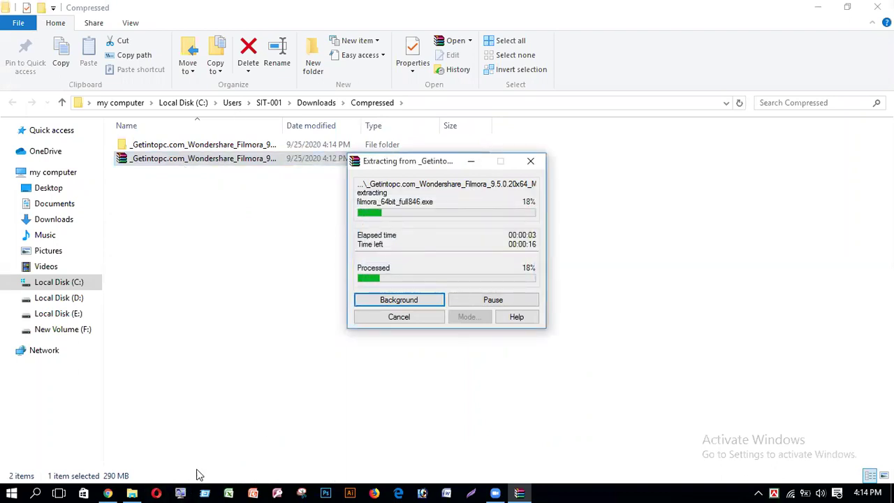
{"action": "left_click", "coordinate": [108, 492]}
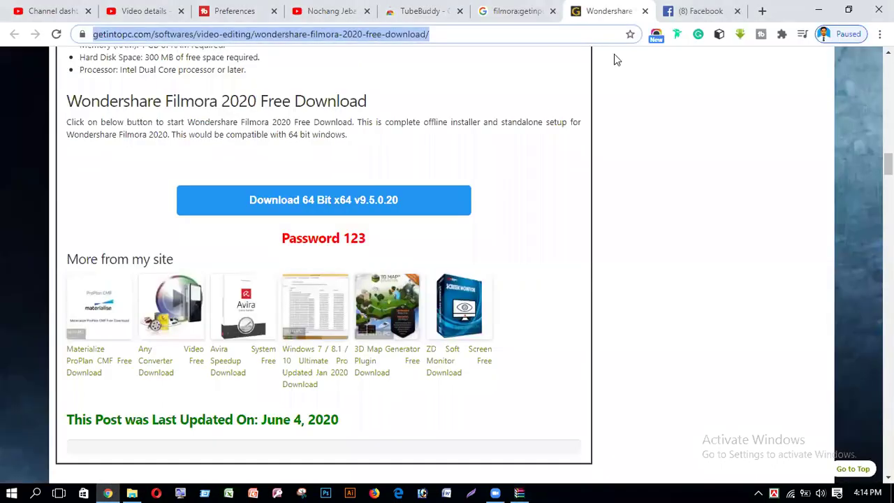
- Copy the getintopc Filmora download page's address once more
{"action": "left_click", "coordinate": [693, 11]}
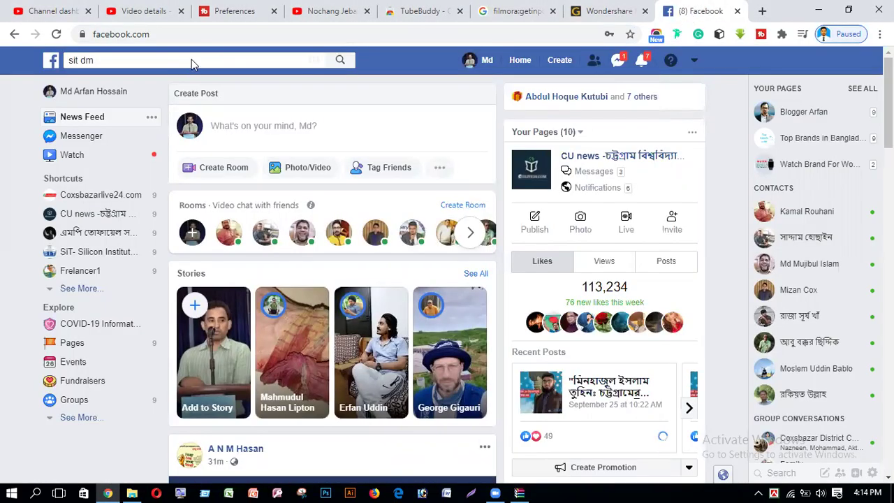
{"action": "left_click", "coordinate": [605, 12]}
{"action": "left_click", "coordinate": [440, 34]}
{"action": "right_click", "coordinate": [320, 34]}
{"action": "left_click", "coordinate": [351, 85]}
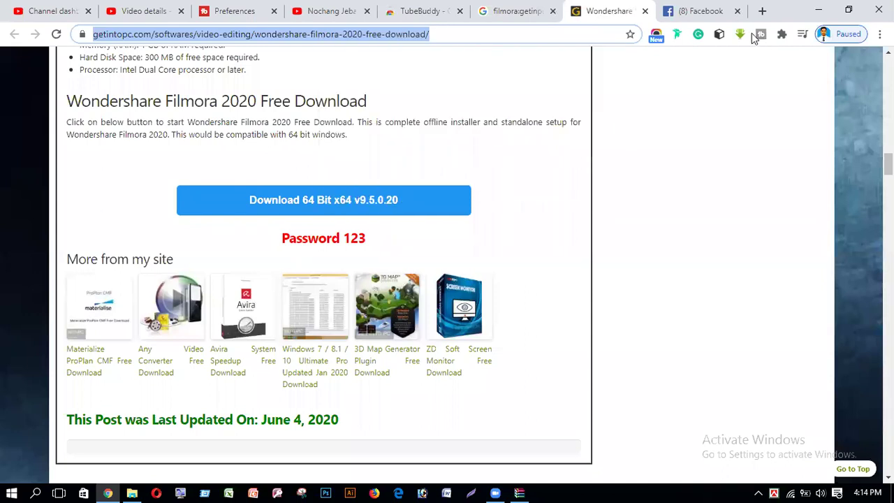
- Search Facebook for 'sit dm20 coxsbazar' and pick that group suggestion
{"action": "left_click", "coordinate": [693, 12]}
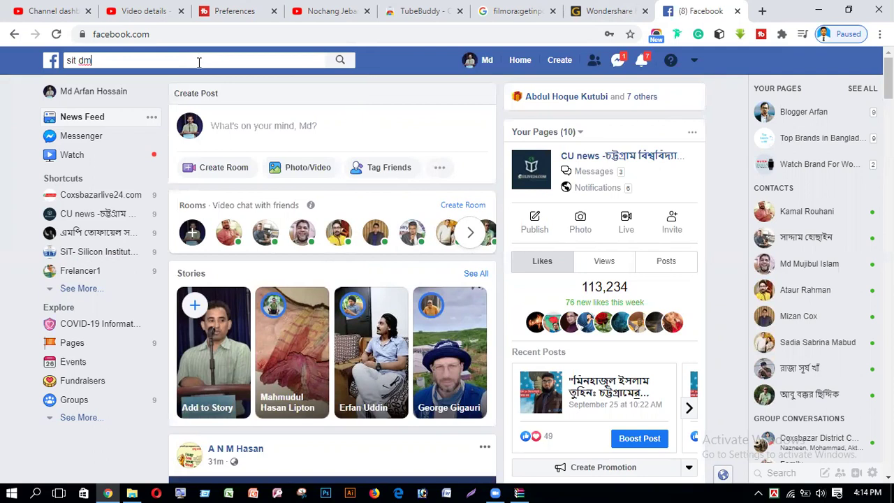
{"action": "left_click", "coordinate": [199, 62]}
{"action": "type", "text": "xs"}
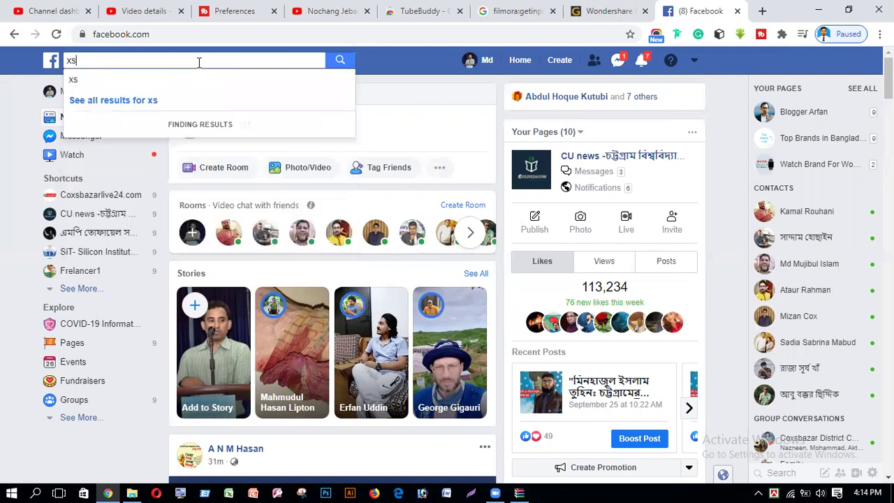
{"action": "key", "text": "BackSpace"}
{"action": "key", "text": "BackSpace"}
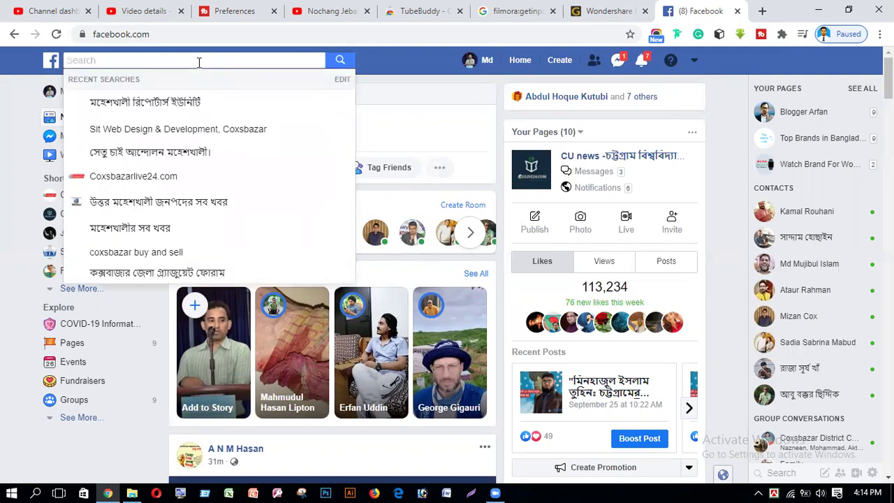
{"action": "type", "text": "s"}
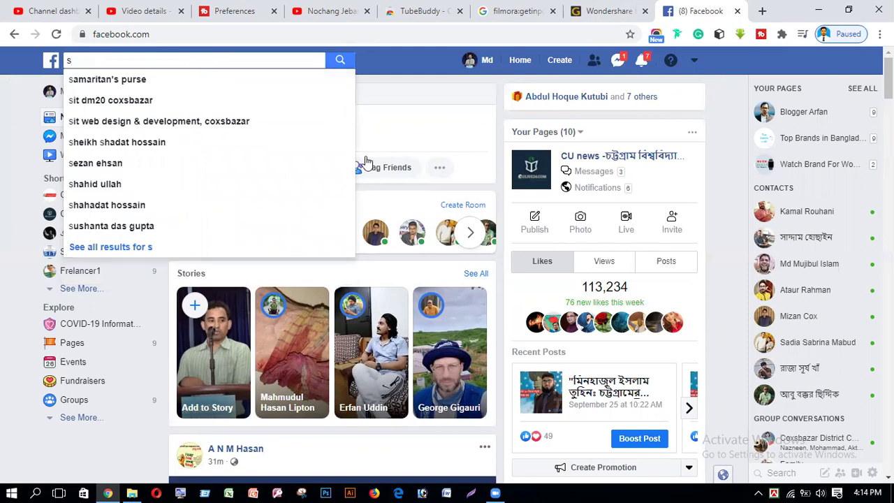
{"action": "left_click", "coordinate": [250, 111]}
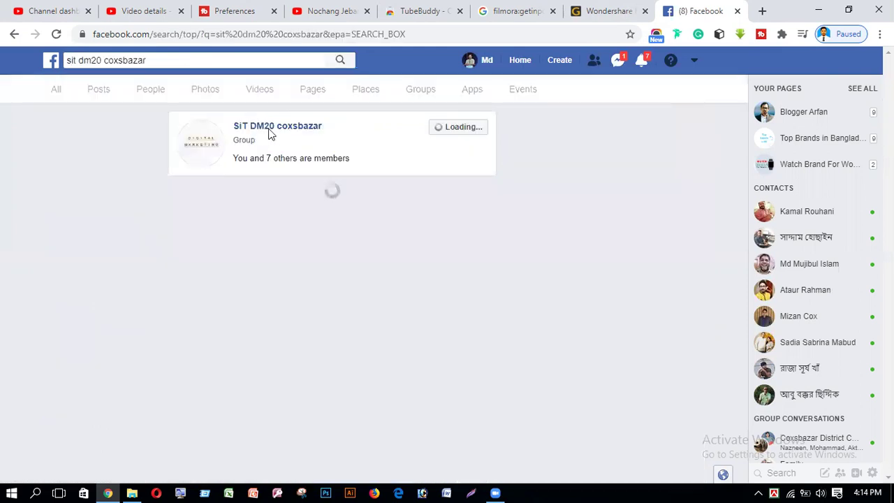
- In the SiT DM20 coxsbazar group, start a new post and paste the Filmora download link
{"action": "left_click", "coordinate": [268, 129]}
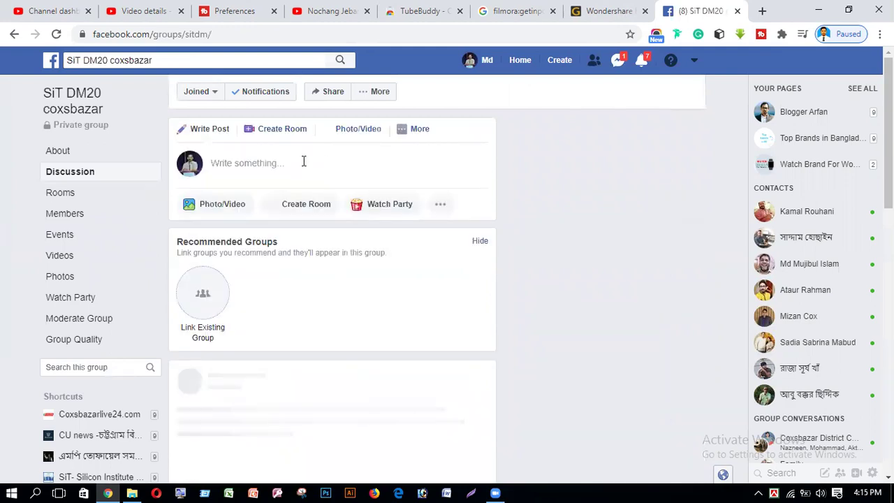
{"action": "left_click", "coordinate": [286, 163]}
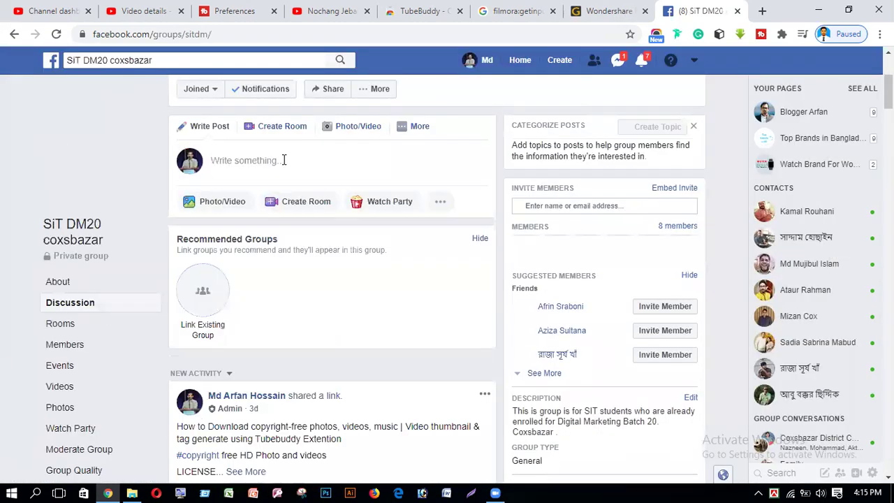
{"action": "left_click", "coordinate": [284, 160]}
{"action": "key", "text": "ctrl+v"}
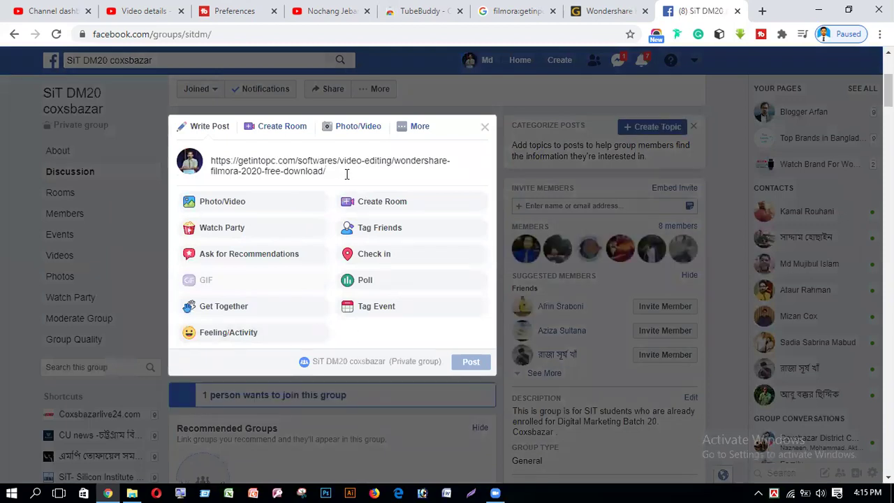
- Select the 'Wondershare Filmora 2020' title on the getintopc download page
{"action": "left_click", "coordinate": [602, 10]}
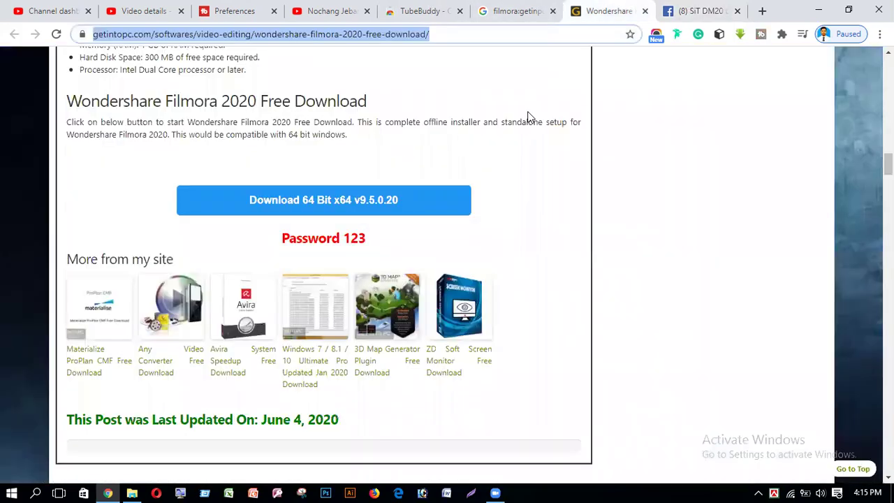
{"action": "scroll", "coordinate": [508, 132], "scroll_direction": "up", "scroll_amount": 2}
{"action": "scroll", "coordinate": [509, 132], "scroll_direction": "up", "scroll_amount": 5}
{"action": "scroll", "coordinate": [509, 132], "scroll_direction": "up", "scroll_amount": 4}
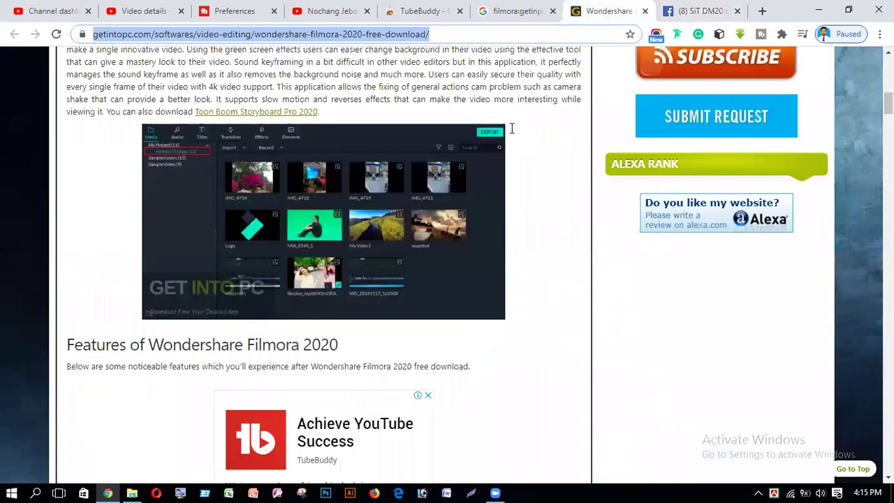
{"action": "scroll", "coordinate": [489, 136], "scroll_direction": "up", "scroll_amount": 4}
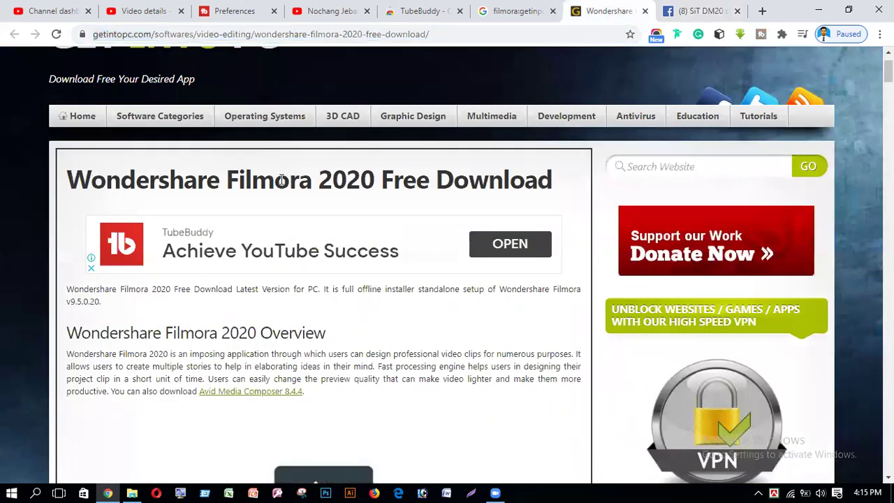
{"action": "left_click_drag", "start_coordinate": [71, 182], "coordinate": [379, 178]}
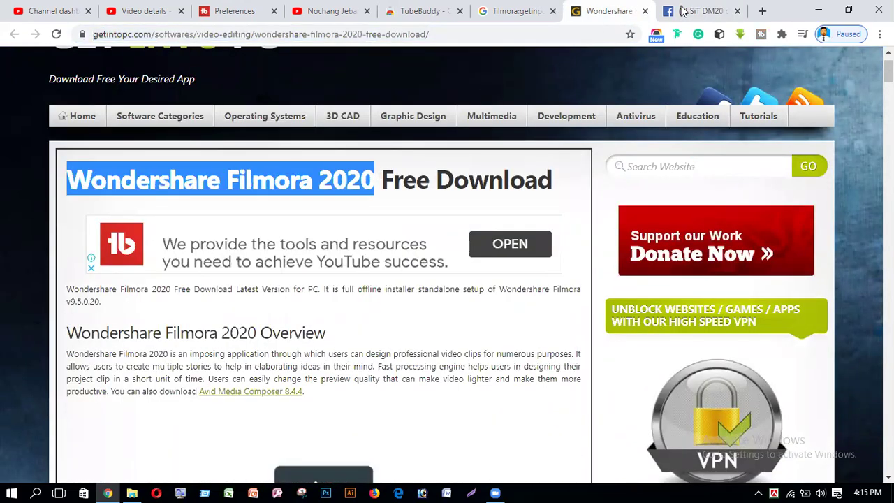
- Add '#Wondershare Filmora 2020' above the link and publish the group post
{"action": "left_click", "coordinate": [686, 9]}
{"action": "key", "text": "Return"}
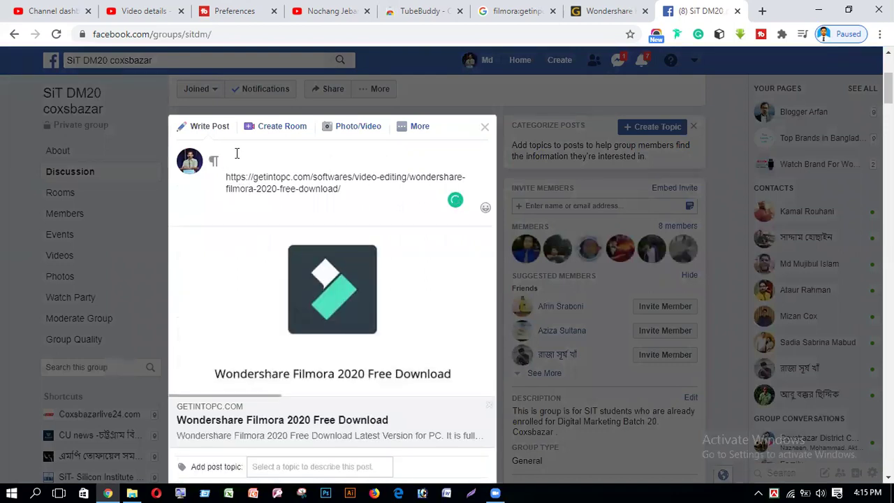
{"action": "type", "text": "#"}
{"action": "key", "text": "ctrl+v"}
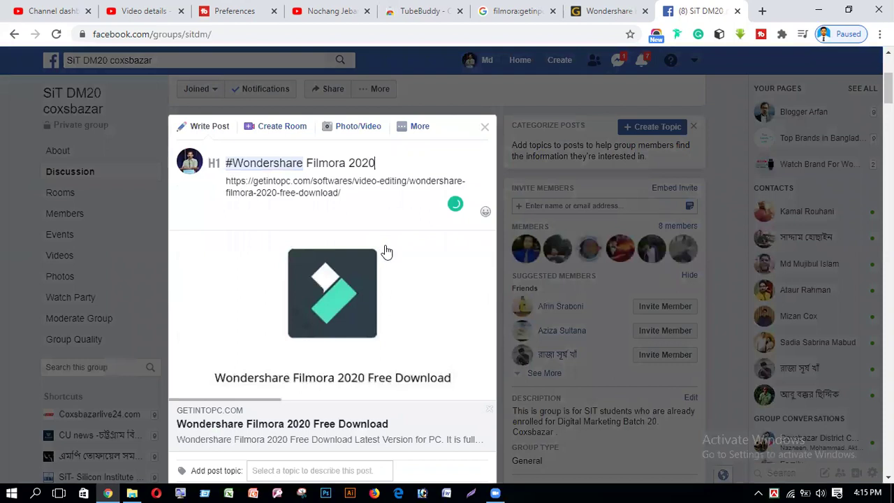
{"action": "scroll", "coordinate": [418, 314], "scroll_direction": "down", "scroll_amount": 4}
{"action": "left_click", "coordinate": [471, 395]}
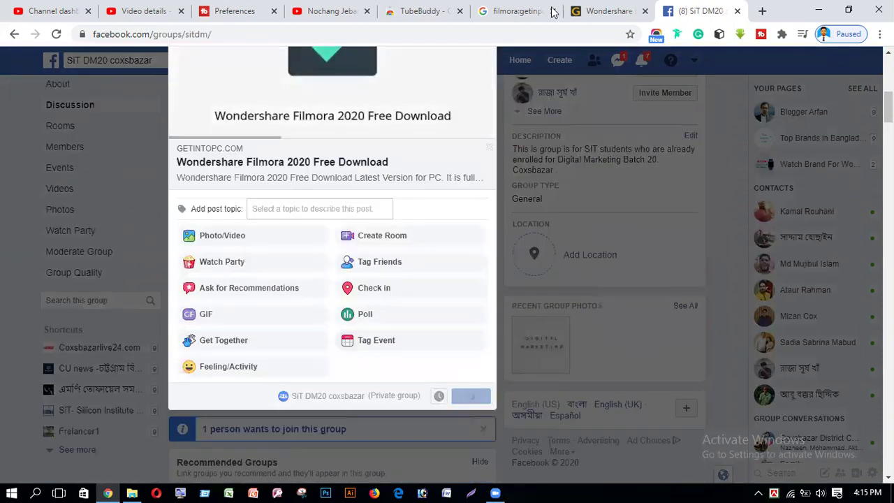
{"action": "left_click", "coordinate": [346, 11]}
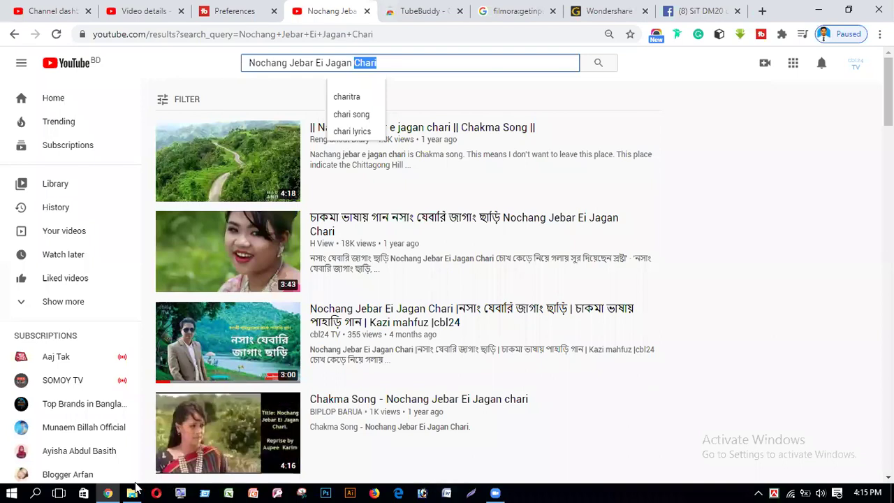
- Open the Compressed > _Getintopc > Wondershare_Filmora folders to reach the installer files
{"action": "left_click", "coordinate": [133, 493]}
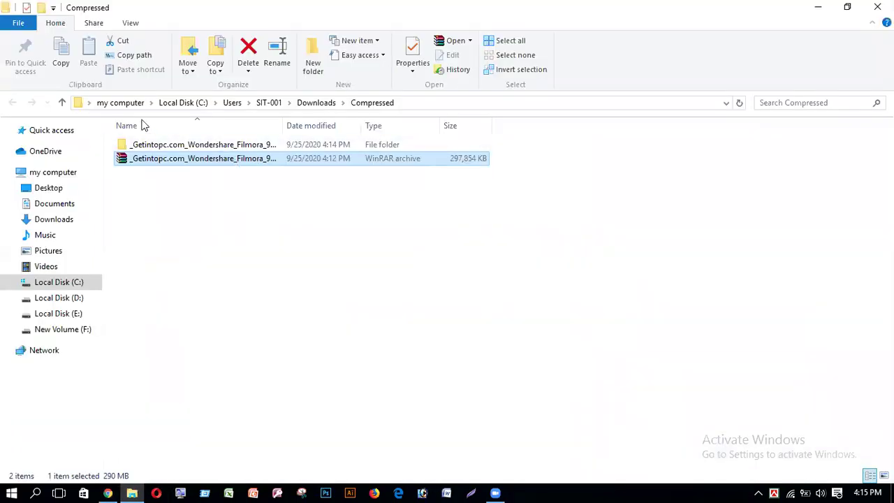
{"action": "left_click", "coordinate": [171, 149]}
{"action": "double_click", "coordinate": [172, 148]}
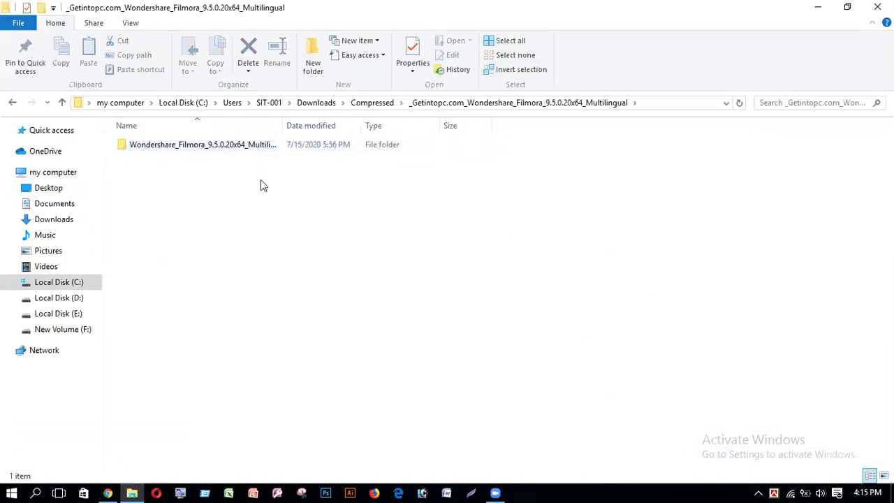
{"action": "double_click", "coordinate": [216, 149]}
{"action": "double_click", "coordinate": [194, 147]}
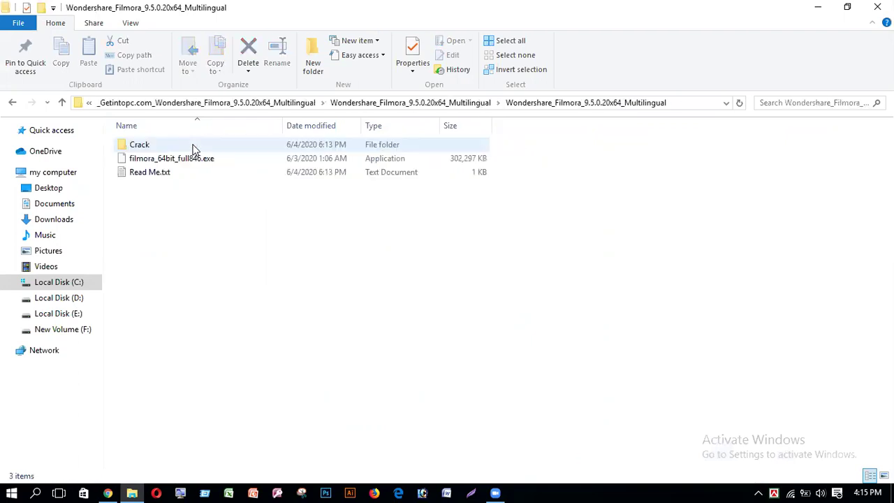
- Read the installation instructions in Read Me.txt, then minimize Notepad
{"action": "double_click", "coordinate": [168, 174]}
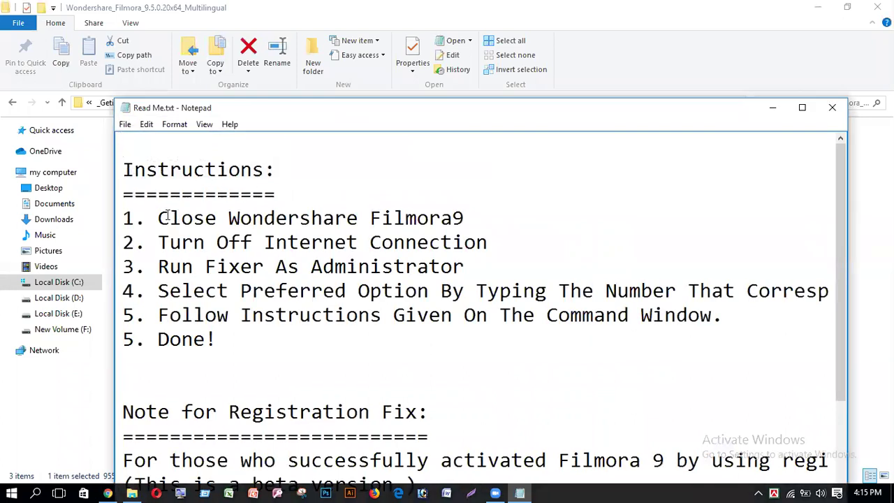
{"action": "left_click_drag", "start_coordinate": [168, 216], "coordinate": [460, 216]}
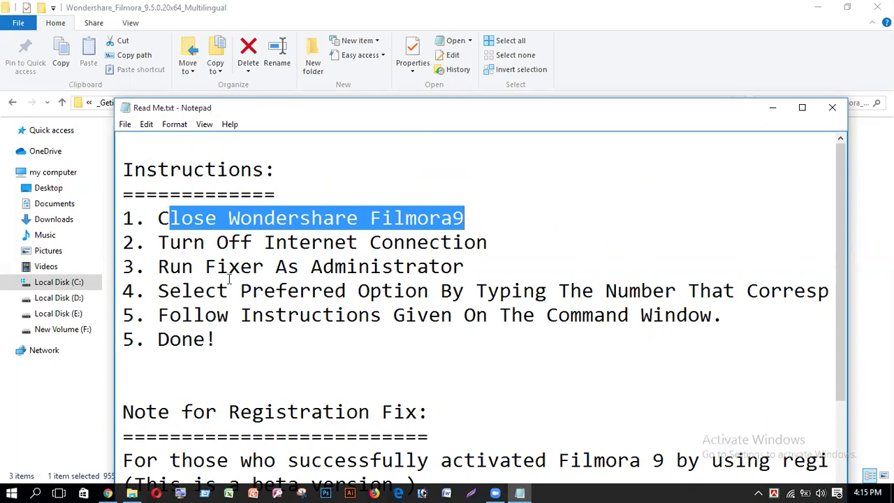
{"action": "left_click", "coordinate": [773, 113]}
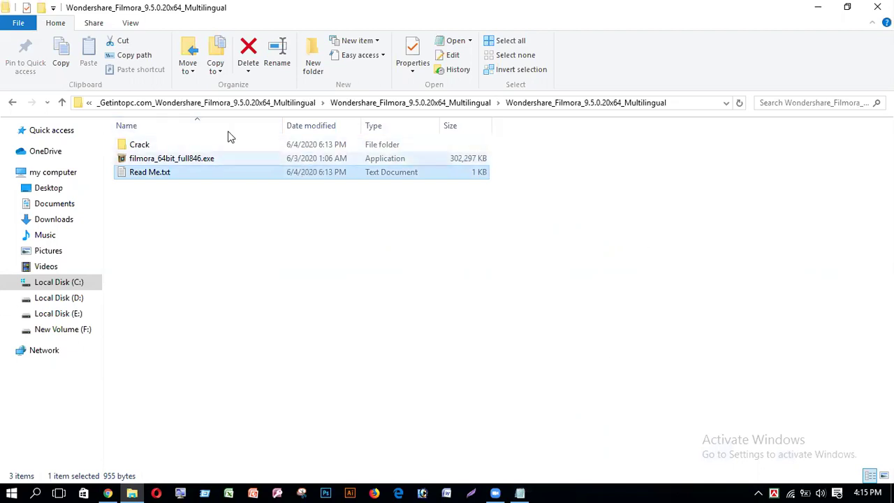
- Check the Wi-Fi connections list, then select the filmora_64bit_full846.exe installer
{"action": "left_click", "coordinate": [807, 489]}
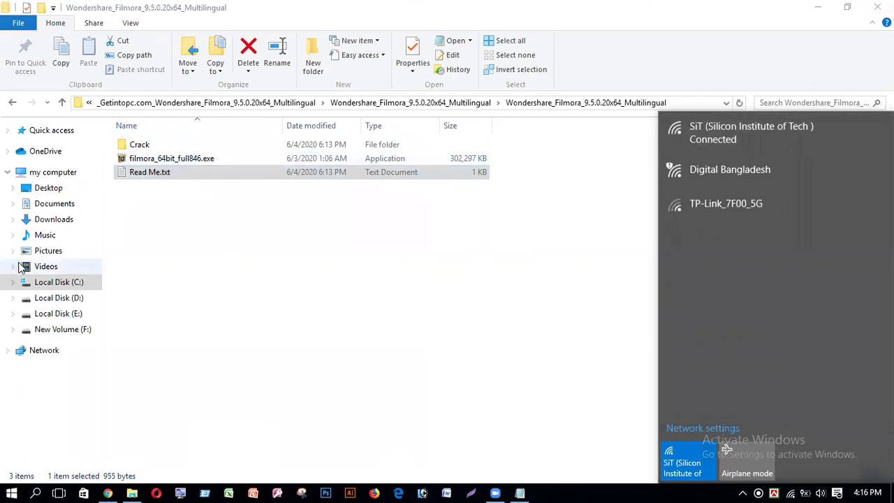
{"action": "left_click", "coordinate": [186, 164]}
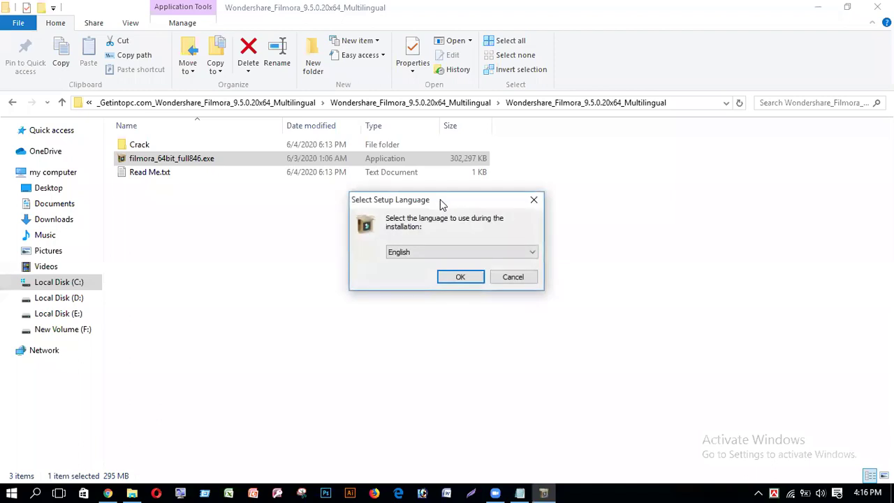
- Confirm English, accept the license, and keep the default C:\Program Files\Wondershare\Filmora9 install folder
{"action": "left_click", "coordinate": [460, 279]}
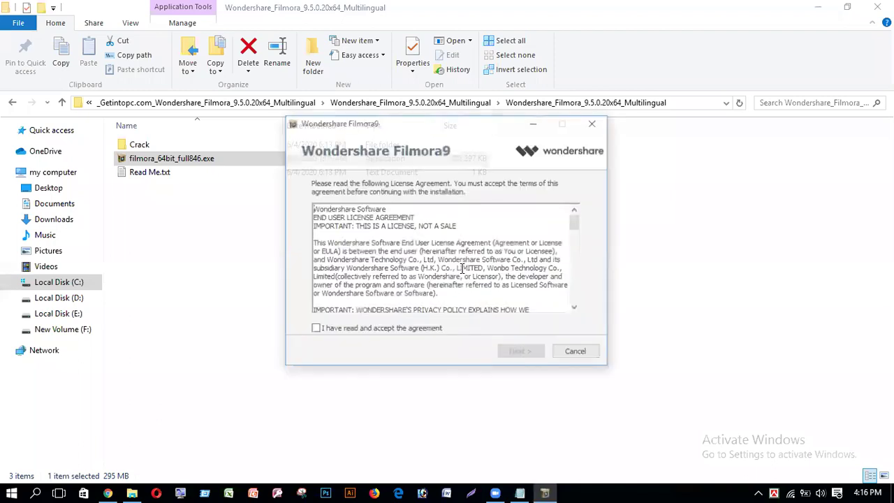
{"action": "left_click", "coordinate": [340, 331]}
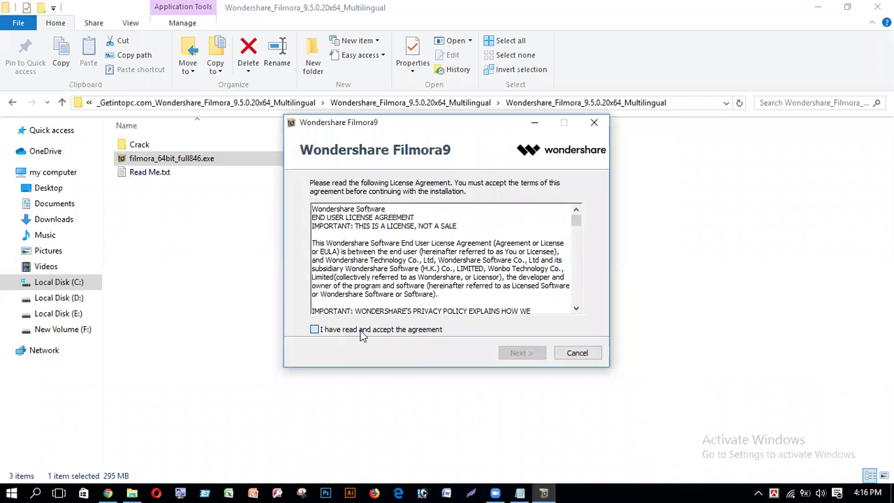
{"action": "left_click", "coordinate": [529, 354]}
{"action": "left_click", "coordinate": [529, 354]}
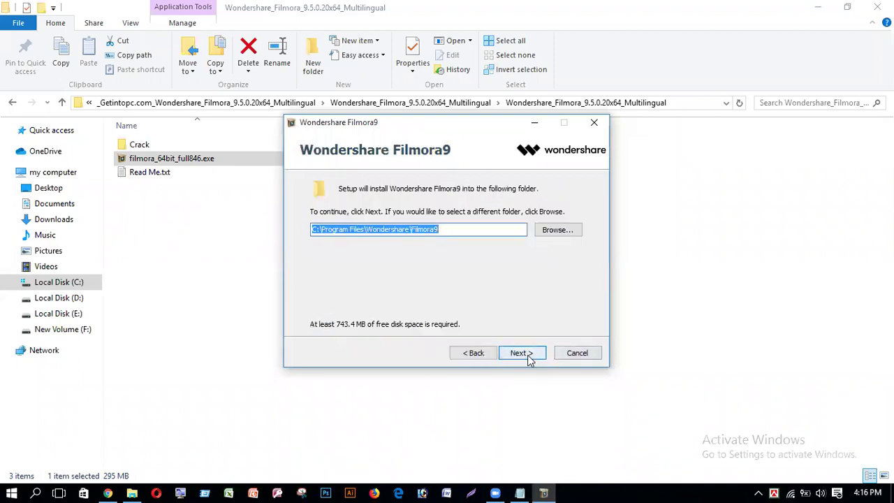
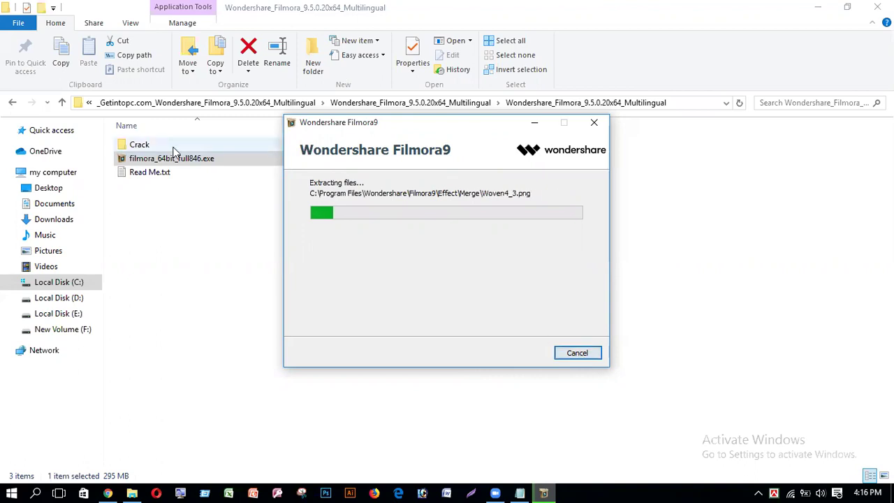
- Bring the Read Me instructions to the front and scroll through them
{"action": "left_click", "coordinate": [520, 491]}
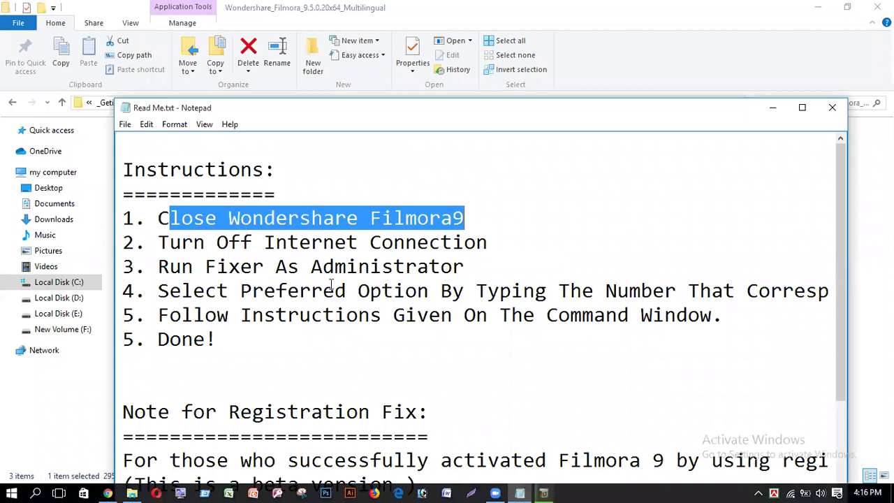
{"action": "scroll", "coordinate": [331, 284], "scroll_direction": "down", "scroll_amount": 2}
{"action": "scroll", "coordinate": [331, 284], "scroll_direction": "up", "scroll_amount": 2}
{"action": "scroll", "coordinate": [207, 254], "scroll_direction": "down", "scroll_amount": 1}
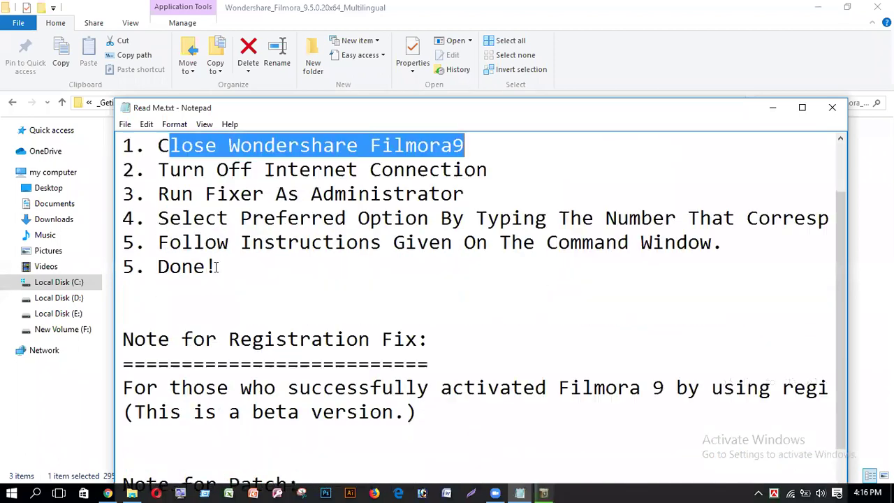
{"action": "scroll", "coordinate": [215, 265], "scroll_direction": "down", "scroll_amount": 1}
{"action": "scroll", "coordinate": [221, 268], "scroll_direction": "up", "scroll_amount": 1}
{"action": "scroll", "coordinate": [222, 265], "scroll_direction": "up", "scroll_amount": 1}
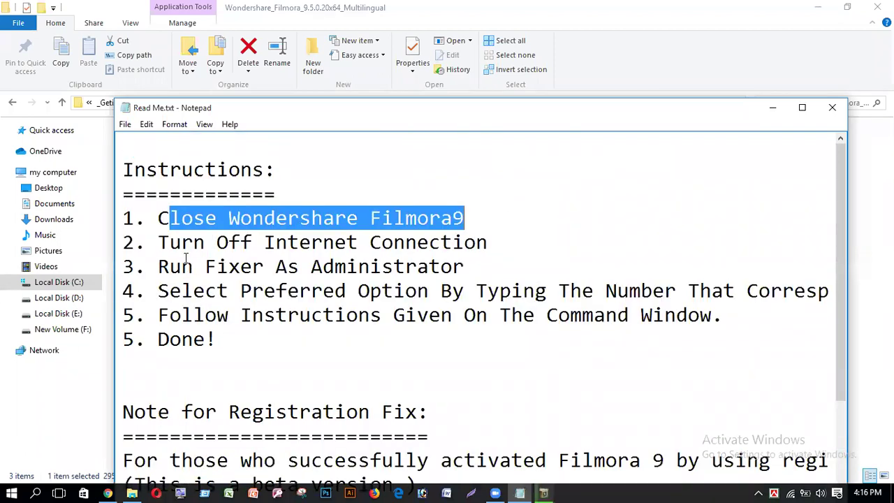
- Highlight the Turn Off Internet Connection step and the steps from running the fixer onward
{"action": "left_click", "coordinate": [162, 220]}
{"action": "left_click_drag", "start_coordinate": [159, 242], "coordinate": [477, 242]}
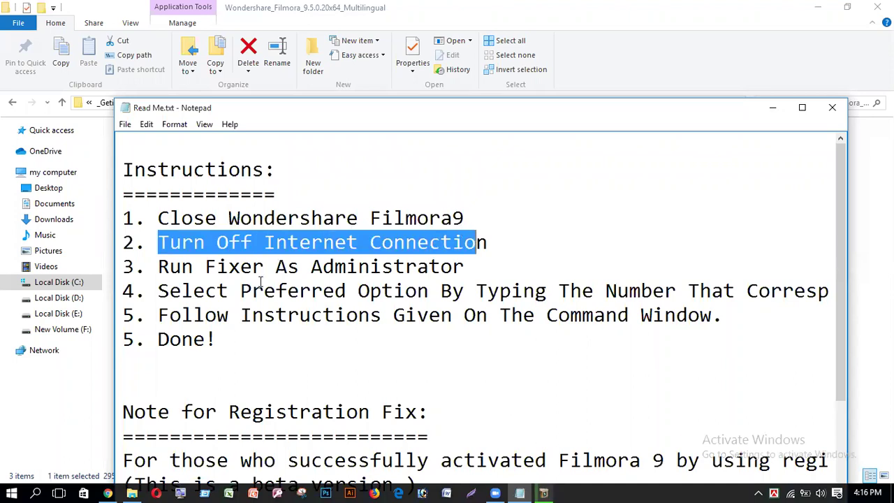
{"action": "mouse_move", "coordinate": [159, 266]}
{"action": "left_mouse_down"}
{"action": "mouse_move", "coordinate": [475, 282]}
{"action": "mouse_move", "coordinate": [486, 316]}
{"action": "left_mouse_up"}
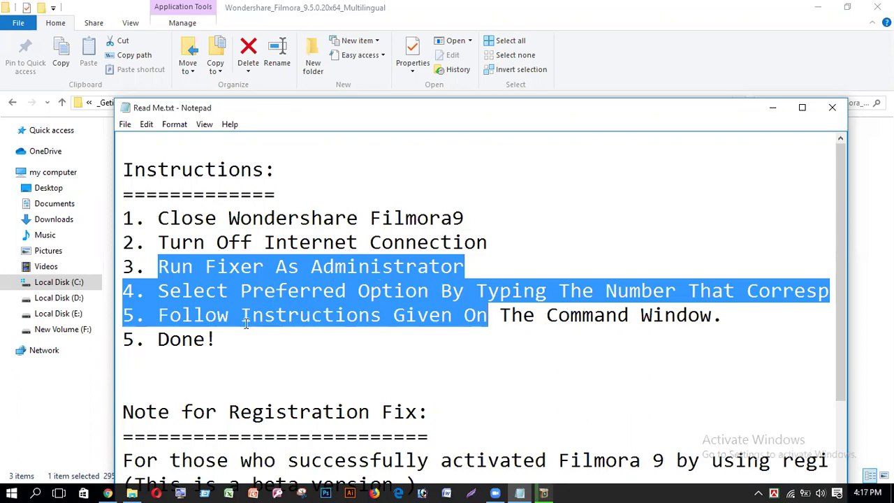
{"action": "left_click", "coordinate": [613, 306]}
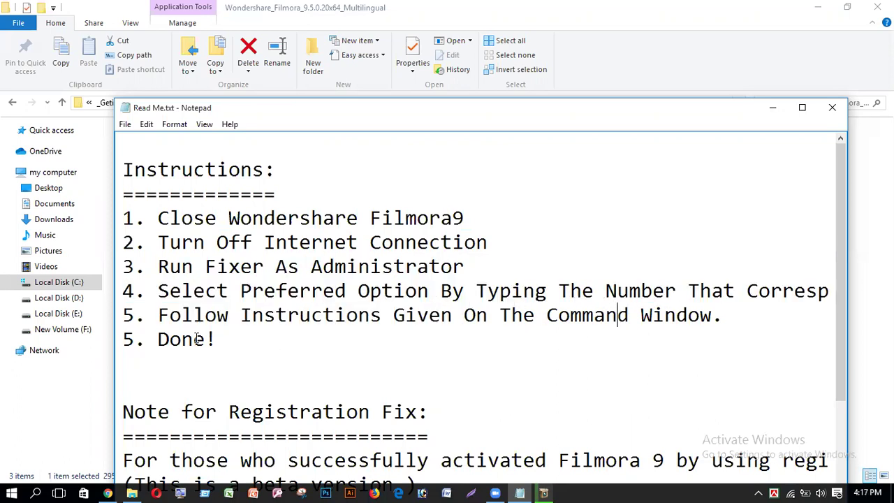
{"action": "scroll", "coordinate": [419, 297], "scroll_direction": "down", "scroll_amount": 1}
{"action": "scroll", "coordinate": [373, 339], "scroll_direction": "down", "scroll_amount": 1}
{"action": "scroll", "coordinate": [479, 295], "scroll_direction": "up", "scroll_amount": 2}
{"action": "scroll", "coordinate": [507, 298], "scroll_direction": "down", "scroll_amount": 2}
{"action": "scroll", "coordinate": [507, 307], "scroll_direction": "up", "scroll_amount": 1}
{"action": "scroll", "coordinate": [629, 238], "scroll_direction": "up", "scroll_amount": 1}
- Cancel the running Filmora9 installation and confirm exiting the setup
{"action": "left_click", "coordinate": [772, 109]}
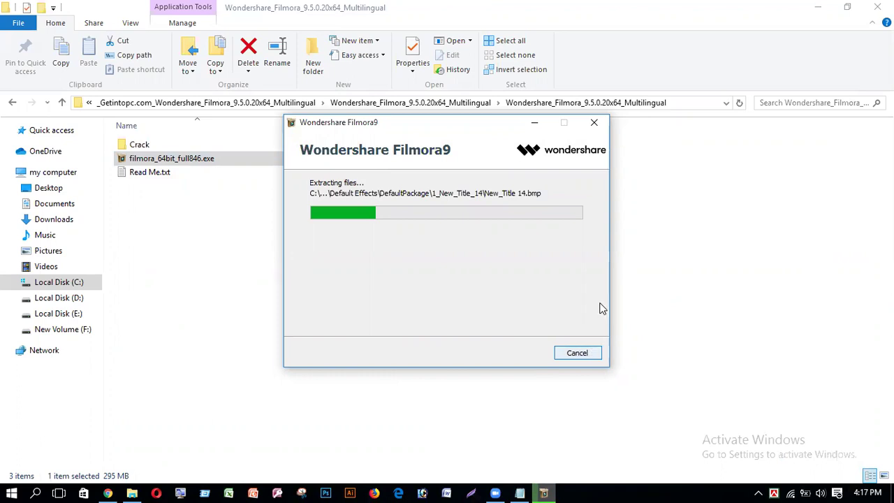
{"action": "left_click", "coordinate": [579, 351]}
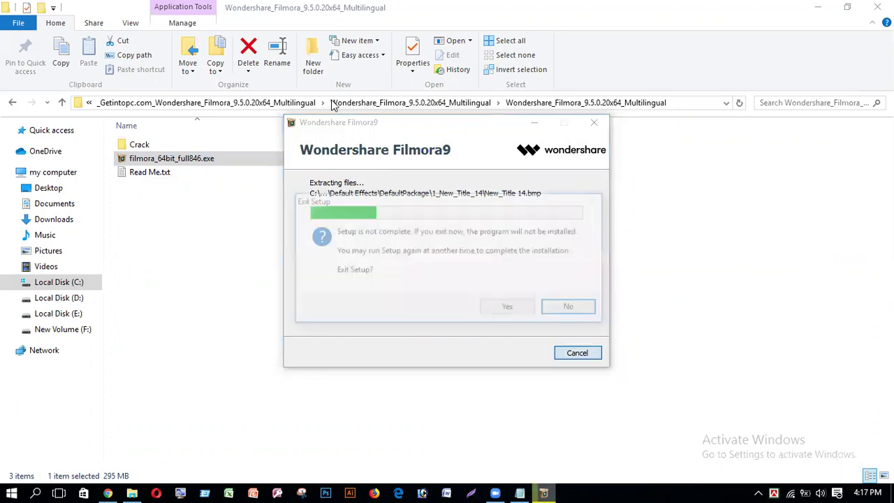
{"action": "left_click", "coordinate": [520, 313]}
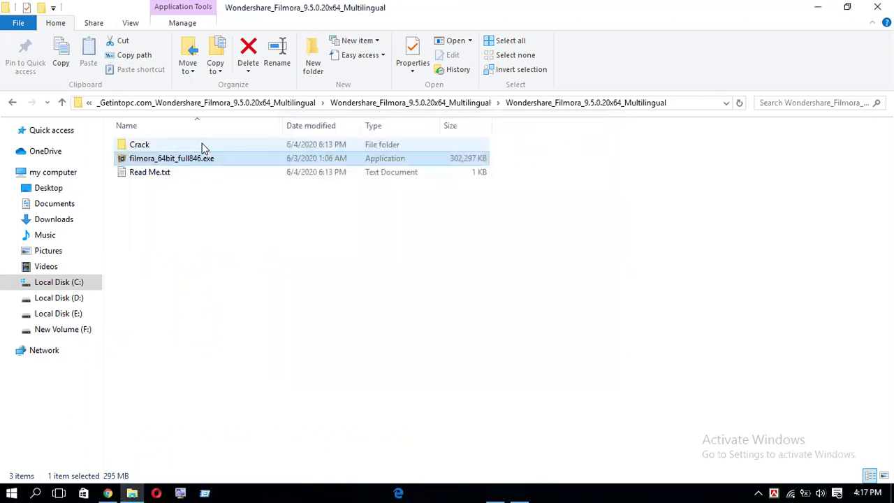
- Search Windows for 'film', then dismiss the search
{"action": "left_click", "coordinate": [37, 491]}
{"action": "type", "text": "d"}
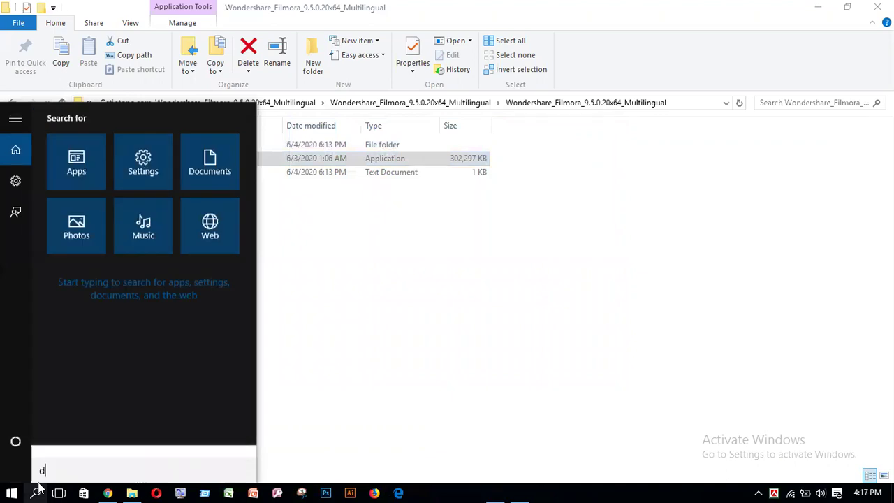
{"action": "key", "text": "BackSpace"}
{"action": "type", "text": "f"}
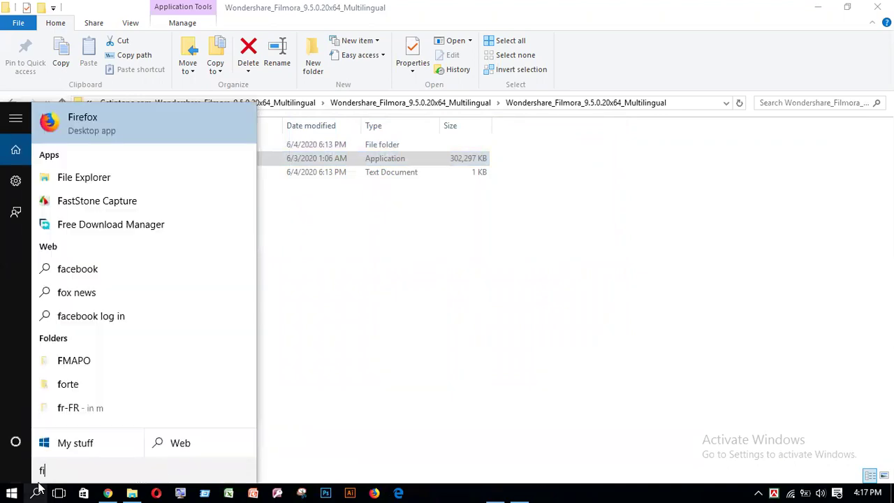
{"action": "type", "text": "ilm"}
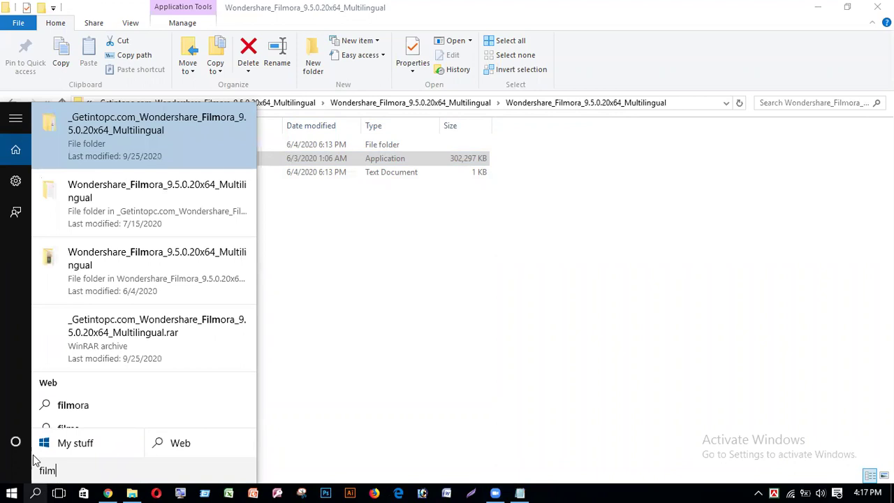
{"action": "left_click", "coordinate": [325, 262]}
- Inspect the Crack folder and Patch.exe's actions, then return to the parent Filmora folder
{"action": "left_click", "coordinate": [197, 149]}
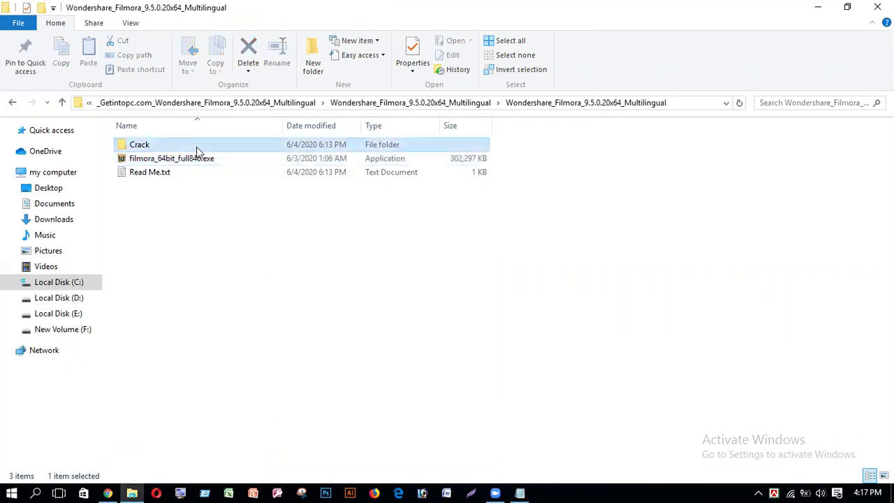
{"action": "double_click", "coordinate": [196, 148]}
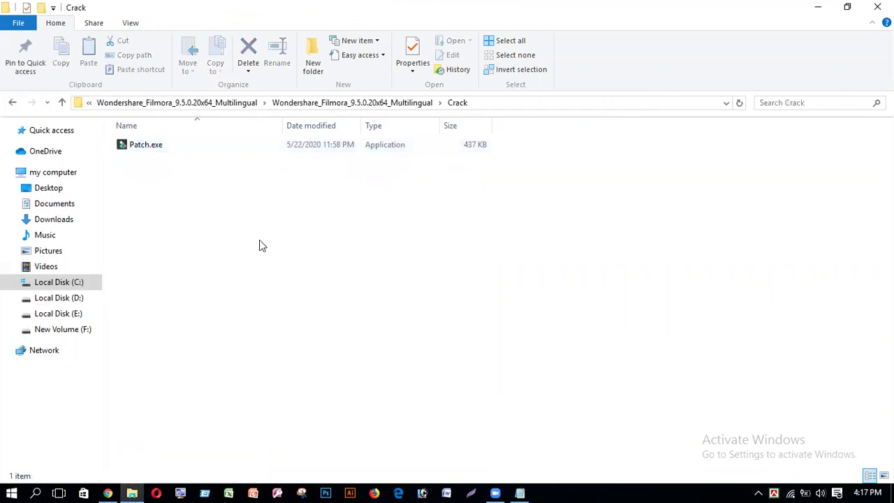
{"action": "left_click", "coordinate": [166, 147]}
{"action": "right_click", "coordinate": [167, 144]}
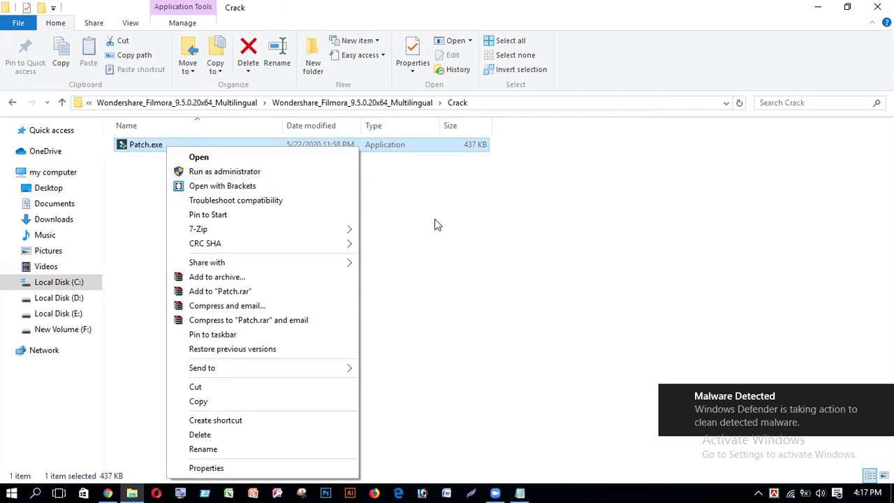
{"action": "left_click", "coordinate": [64, 105]}
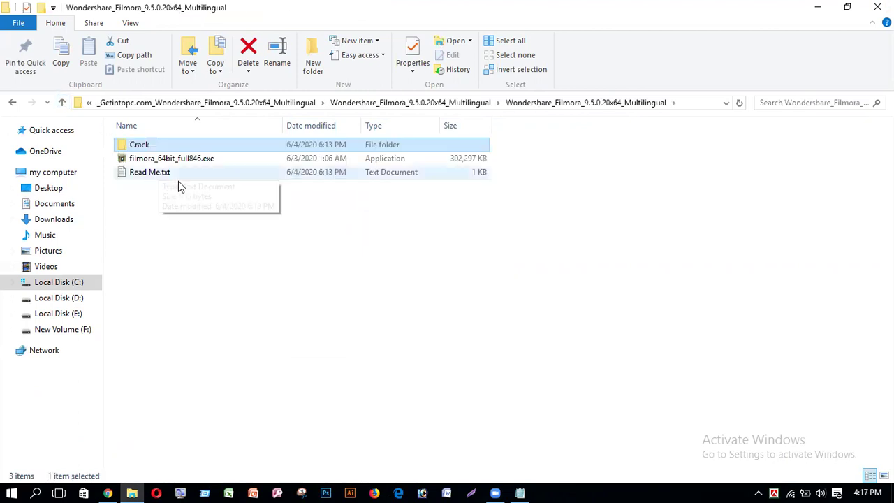
{"action": "double_click", "coordinate": [165, 144]}
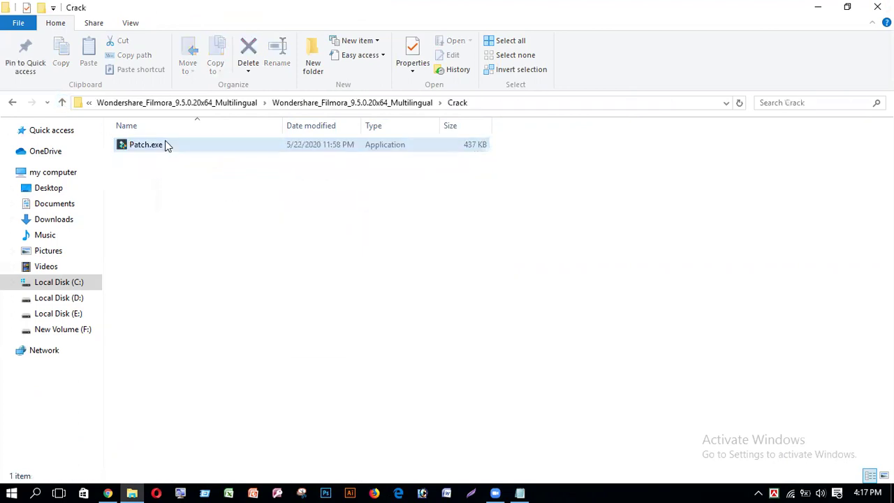
{"action": "left_click", "coordinate": [62, 103]}
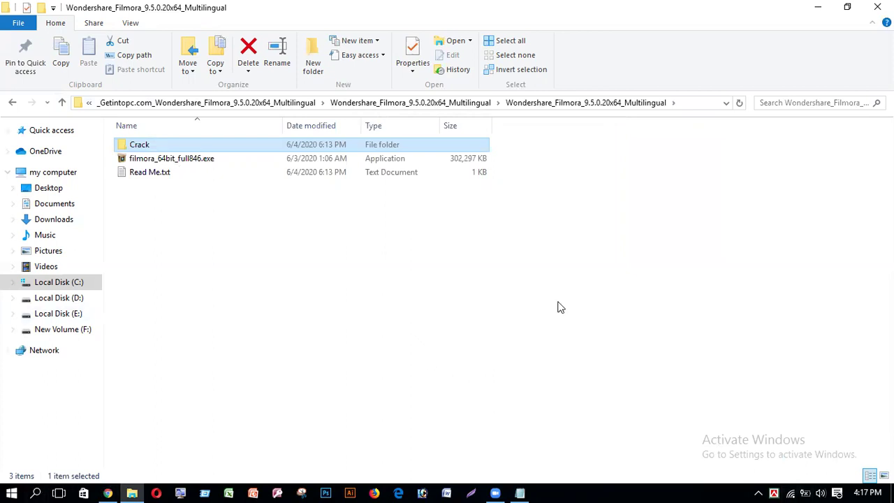
- Check the network status, then search 'fire' and launch Windows Firewall with Advanced Security
{"action": "left_click", "coordinate": [783, 490]}
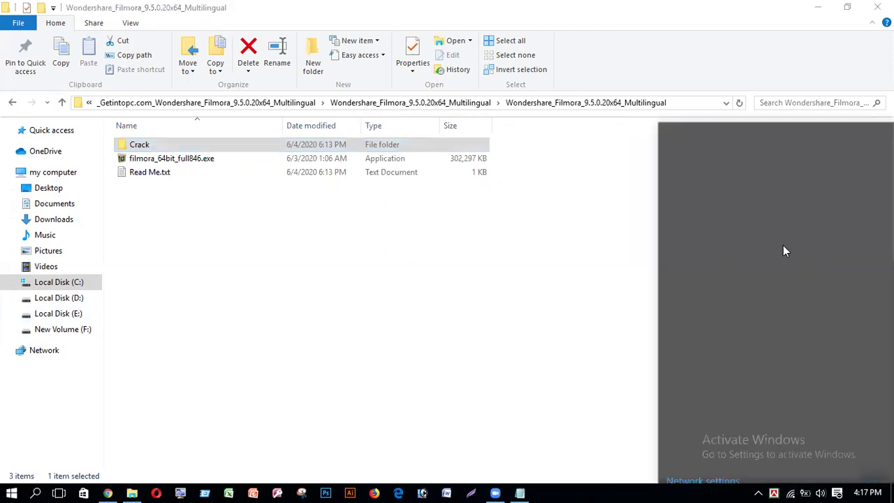
{"action": "left_click", "coordinate": [370, 278]}
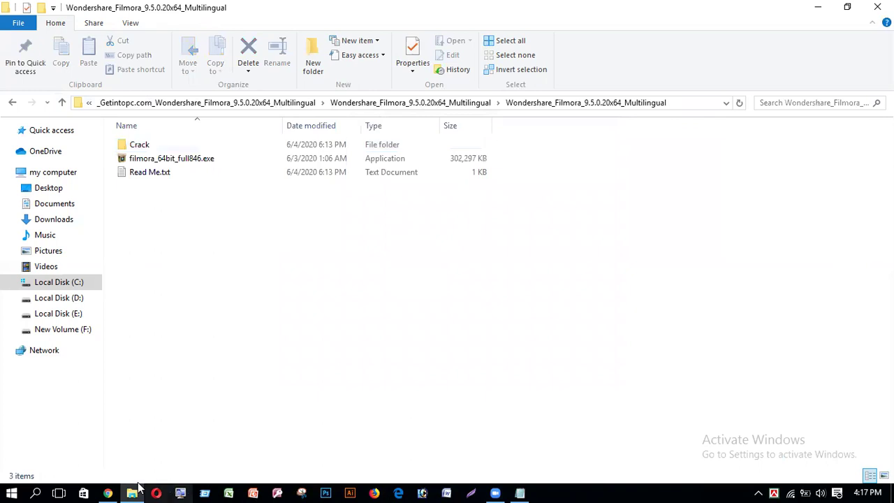
{"action": "left_click", "coordinate": [34, 493]}
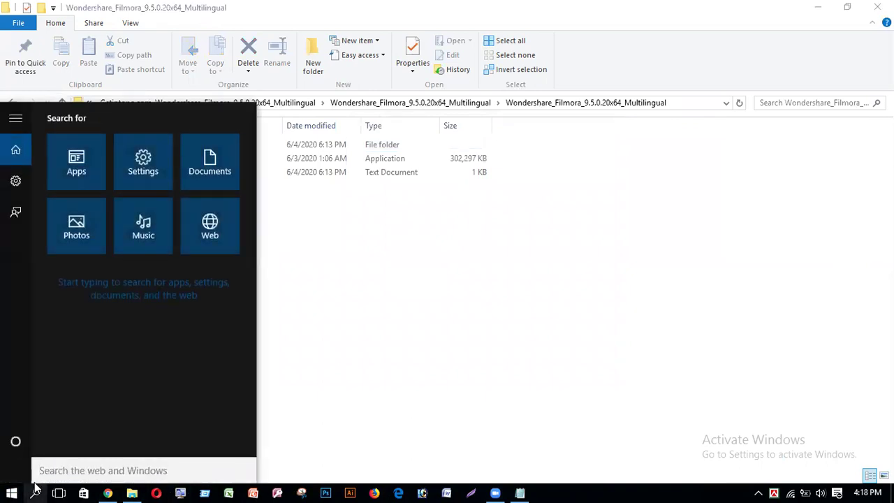
{"action": "type", "text": "fir"}
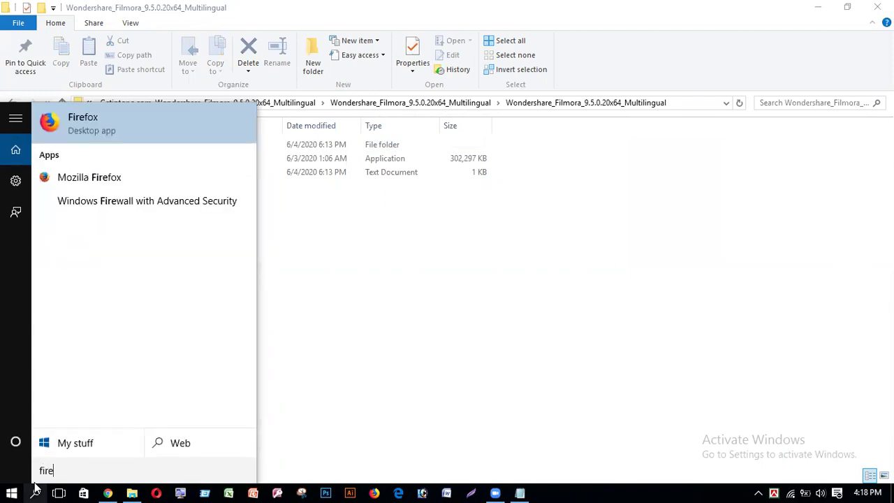
{"action": "type", "text": "e"}
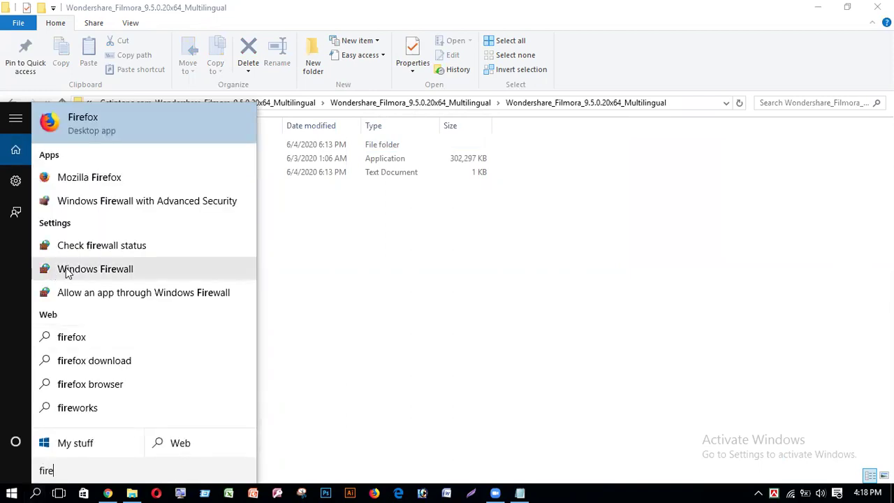
{"action": "left_click", "coordinate": [128, 201]}
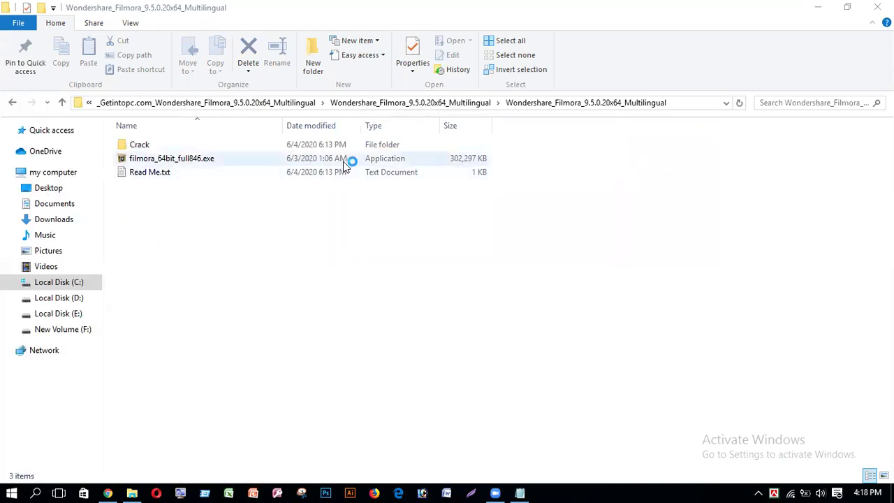
- Set Firewall state to Off on the Domain, Private and Public profiles, then apply and confirm
{"action": "left_click", "coordinate": [758, 492]}
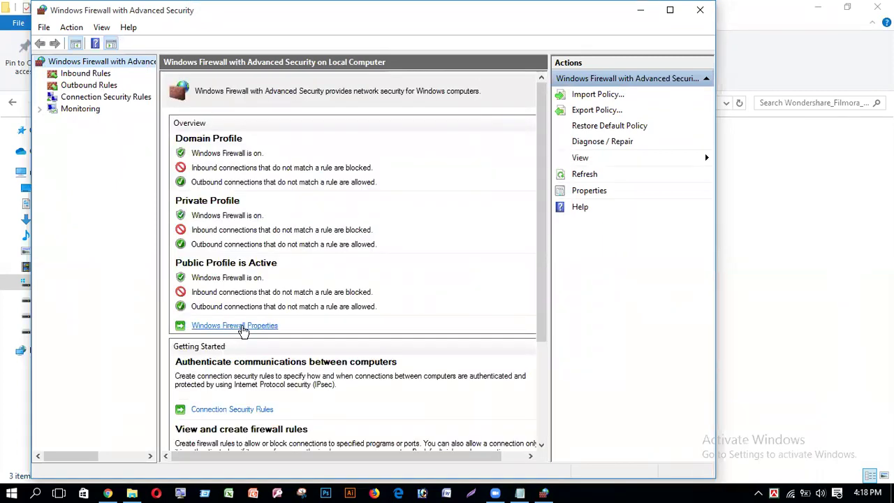
{"action": "left_click", "coordinate": [241, 333]}
{"action": "left_click", "coordinate": [382, 174]}
{"action": "left_click", "coordinate": [395, 192]}
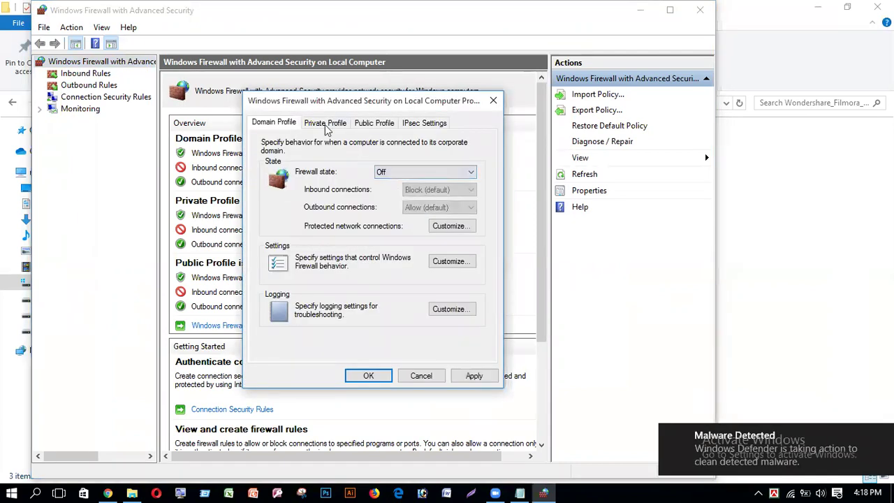
{"action": "left_click", "coordinate": [318, 124]}
{"action": "left_click", "coordinate": [396, 173]}
{"action": "left_click", "coordinate": [391, 183]}
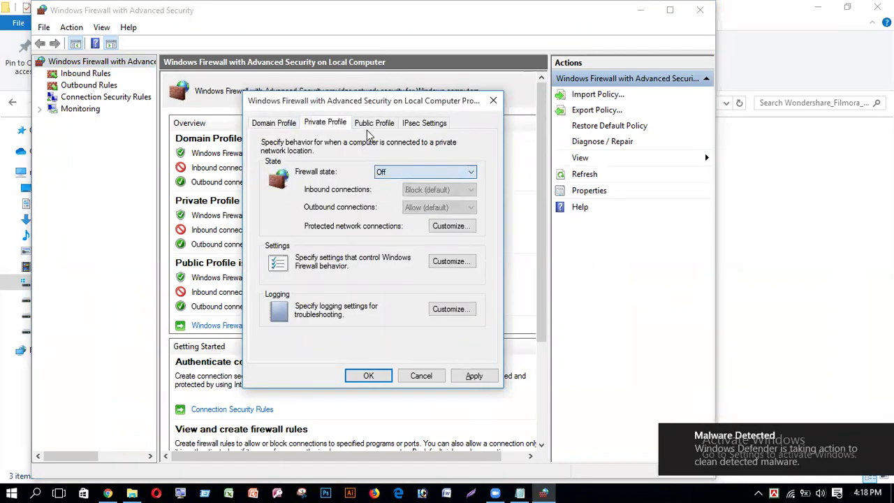
{"action": "left_click", "coordinate": [375, 123]}
{"action": "left_click", "coordinate": [396, 173]}
{"action": "left_click", "coordinate": [391, 186]}
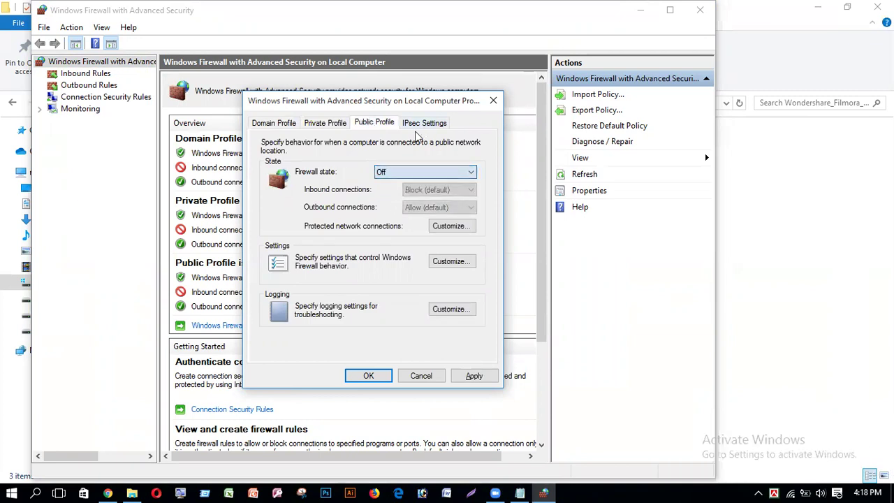
{"action": "left_click", "coordinate": [473, 377]}
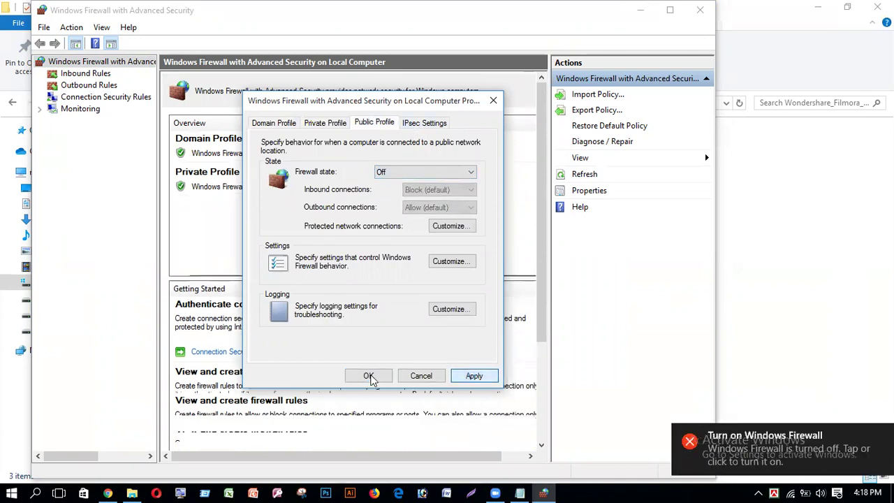
{"action": "left_click", "coordinate": [368, 375]}
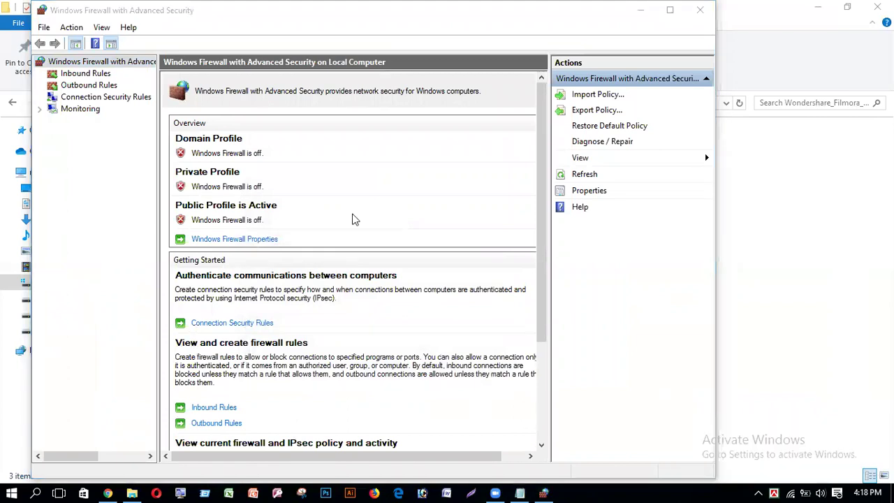
- Close the firewall window and recheck the Crack folder, finding it empty
{"action": "left_click", "coordinate": [690, 14]}
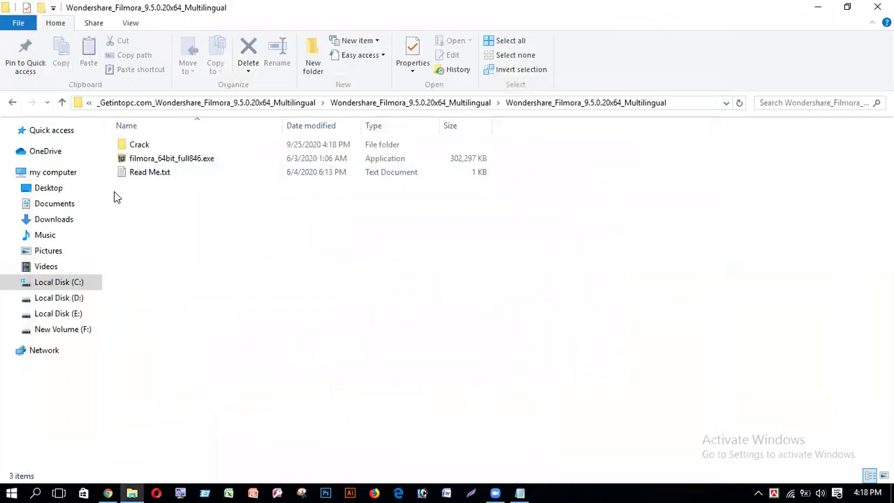
{"action": "double_click", "coordinate": [154, 145]}
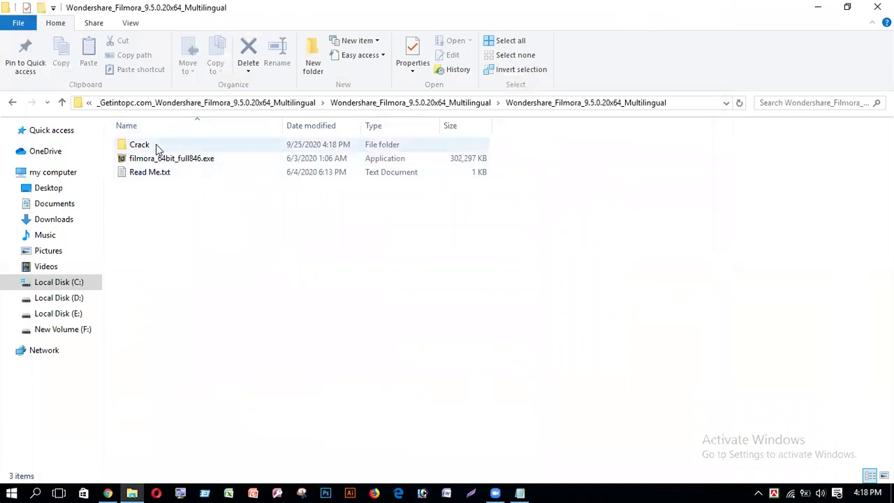
{"action": "left_click", "coordinate": [62, 103]}
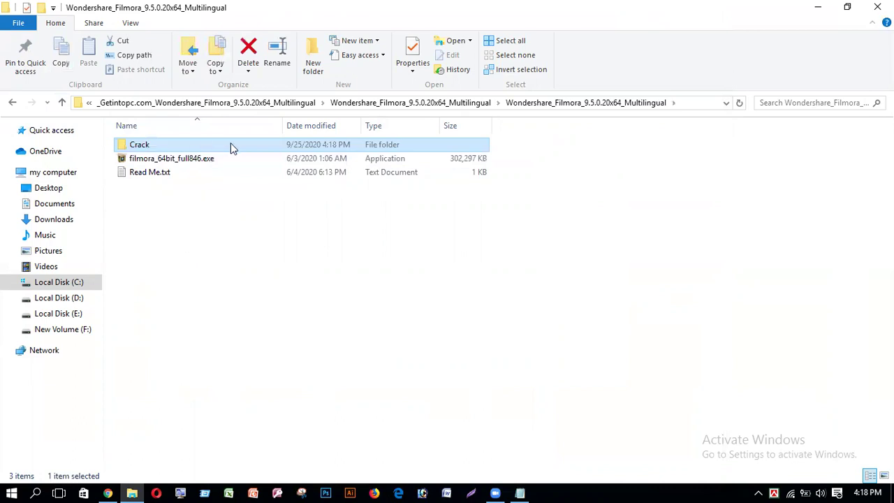
{"action": "double_click", "coordinate": [207, 147]}
{"action": "left_click", "coordinate": [62, 103]}
- Go up to the _Getintopc.com download folder, then switch to Zoom
{"action": "left_click", "coordinate": [62, 103]}
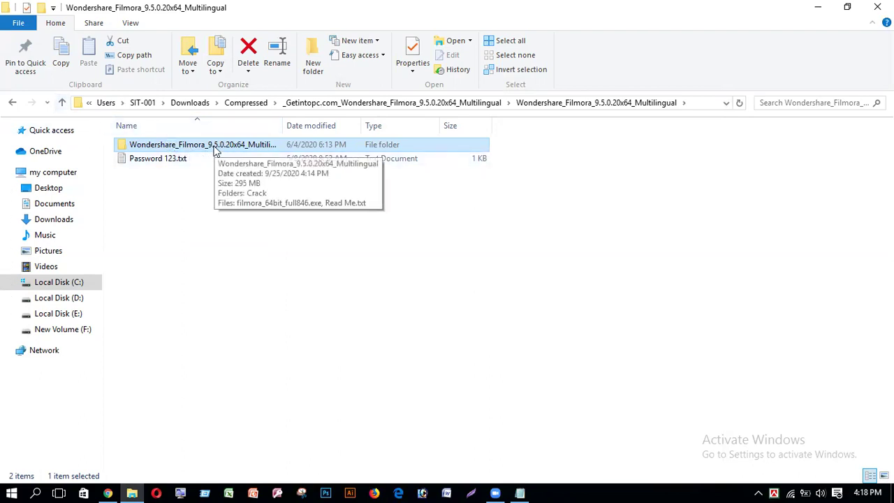
{"action": "left_click", "coordinate": [61, 102]}
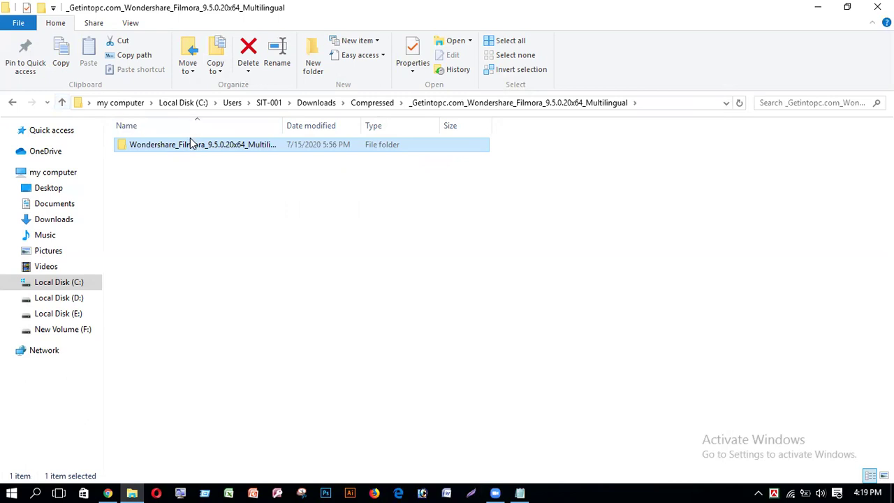
{"action": "key", "text": "alt"}
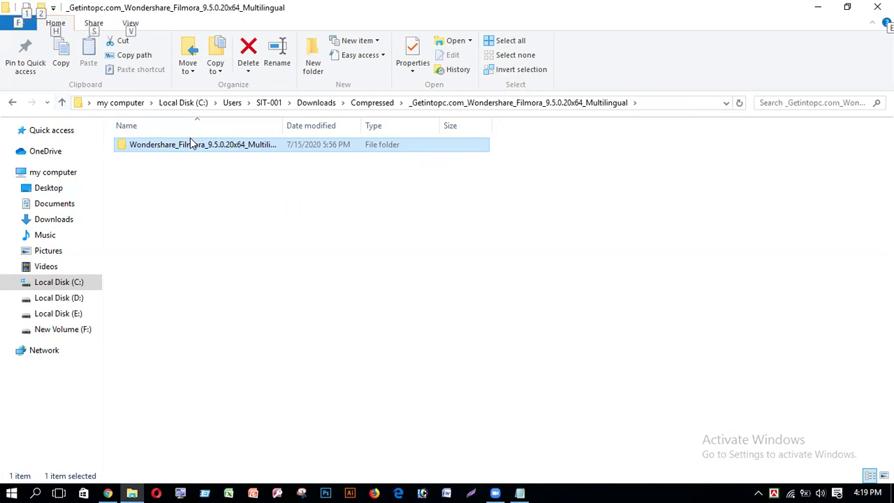
{"action": "left_click", "coordinate": [501, 484]}
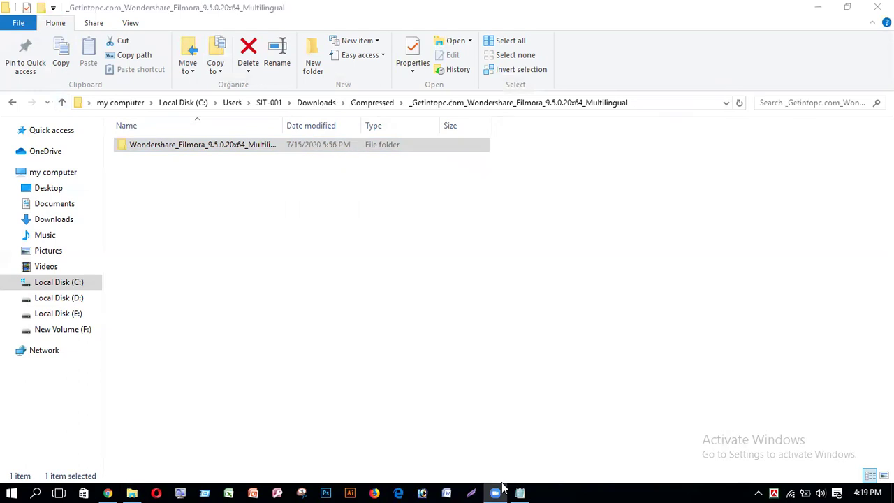